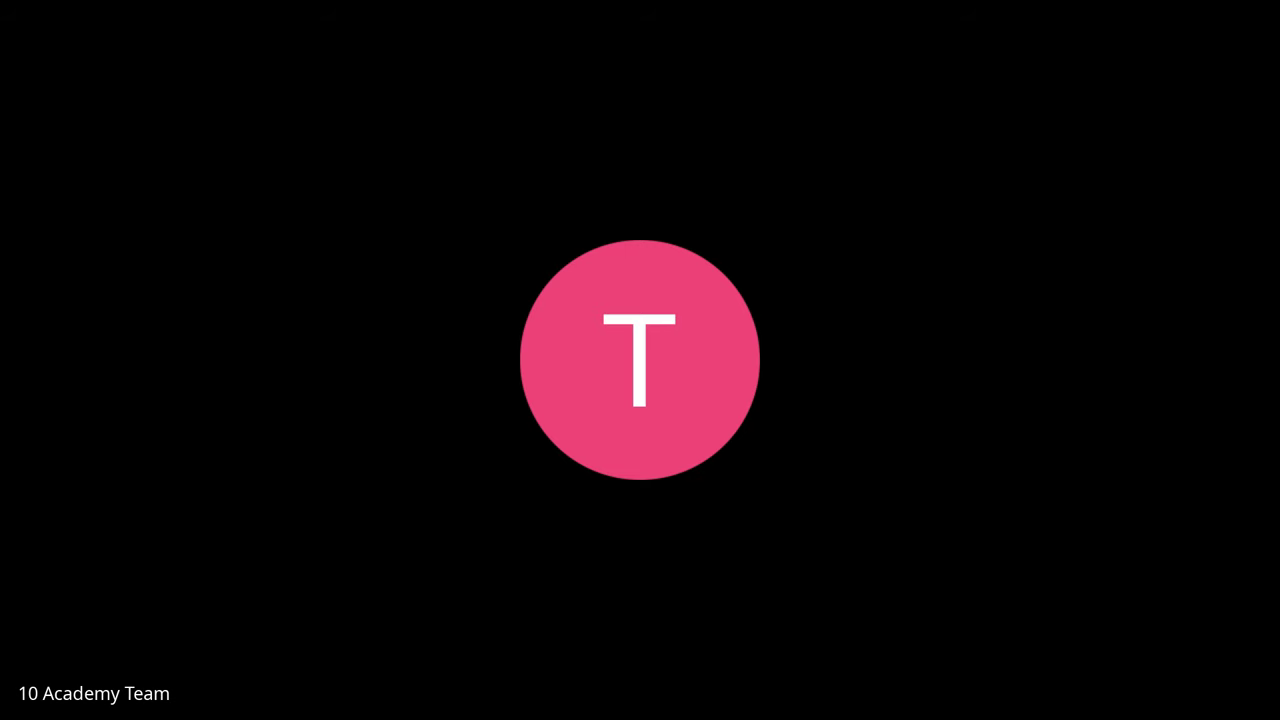
Return the shared Data Handling & Visualization Using Gsheet deck to its slide 1 title slide
key("Up")
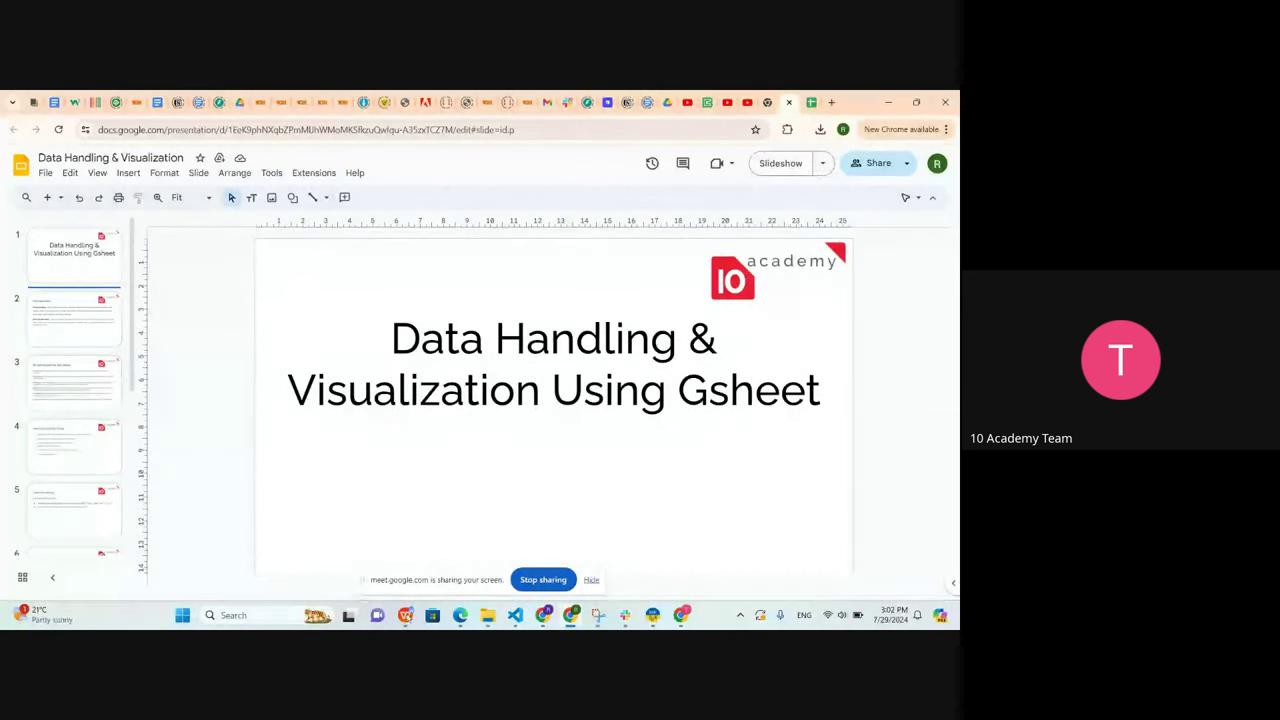
mouse_move(567, 605)
mouse_move(680, 614)
mouse_move(646, 581)
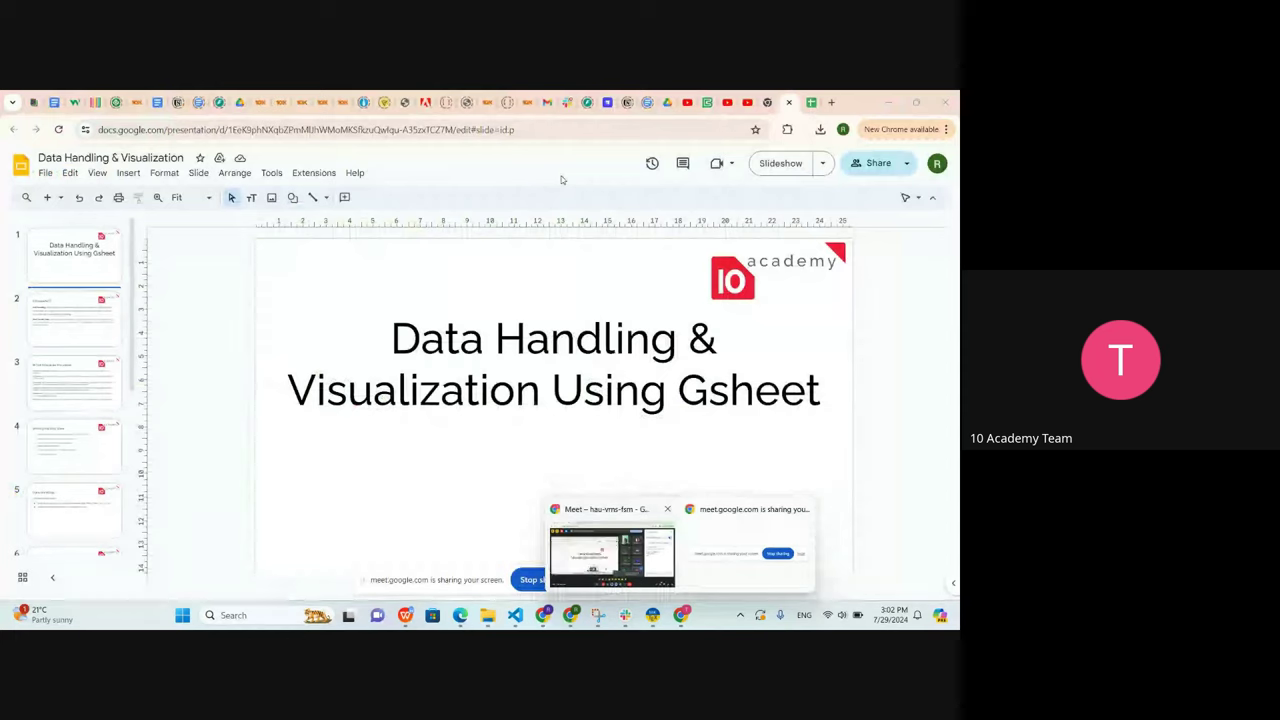
left_click(79, 256)
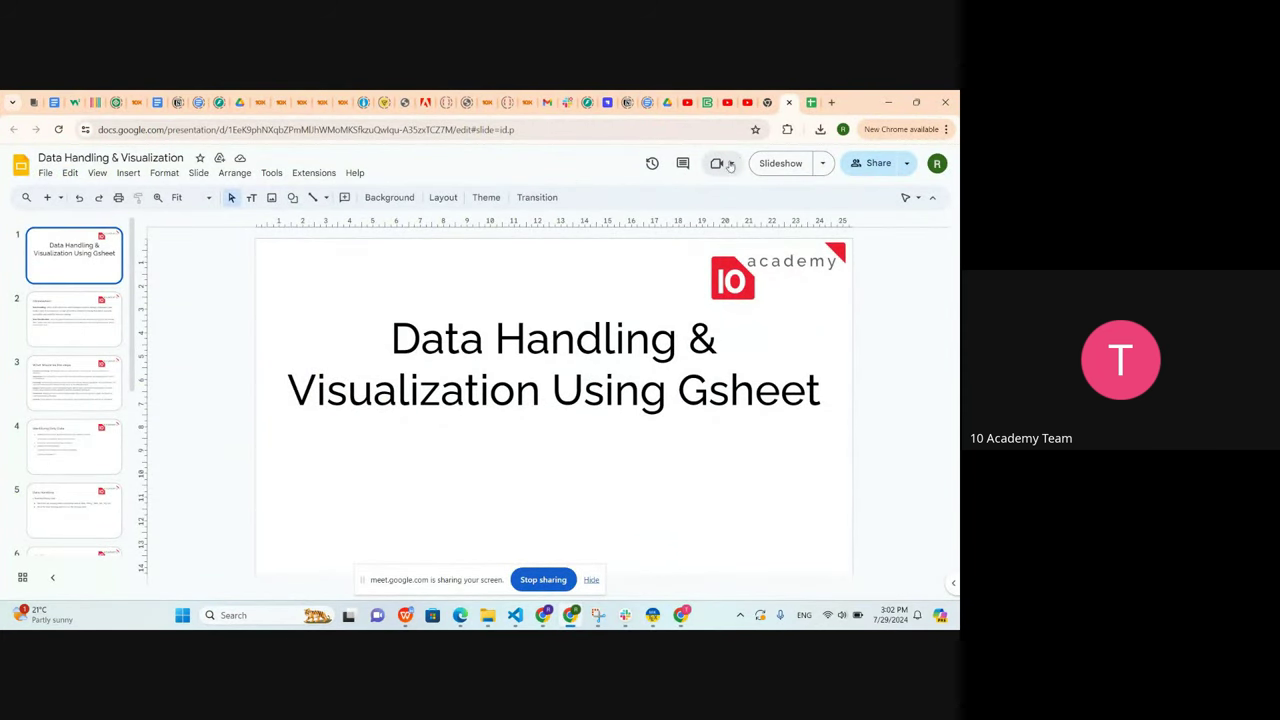
Present the deck full-screen and go from the title slide to the Introduction slide
left_click(761, 161)
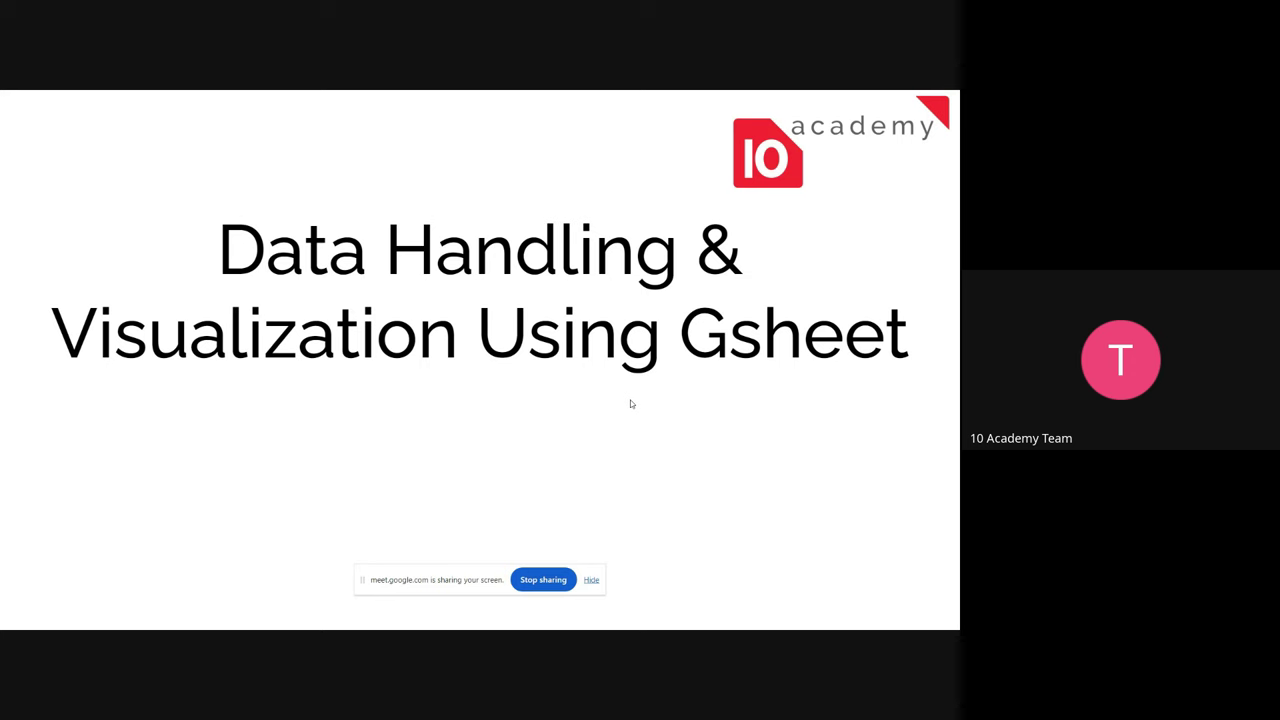
key("Right")
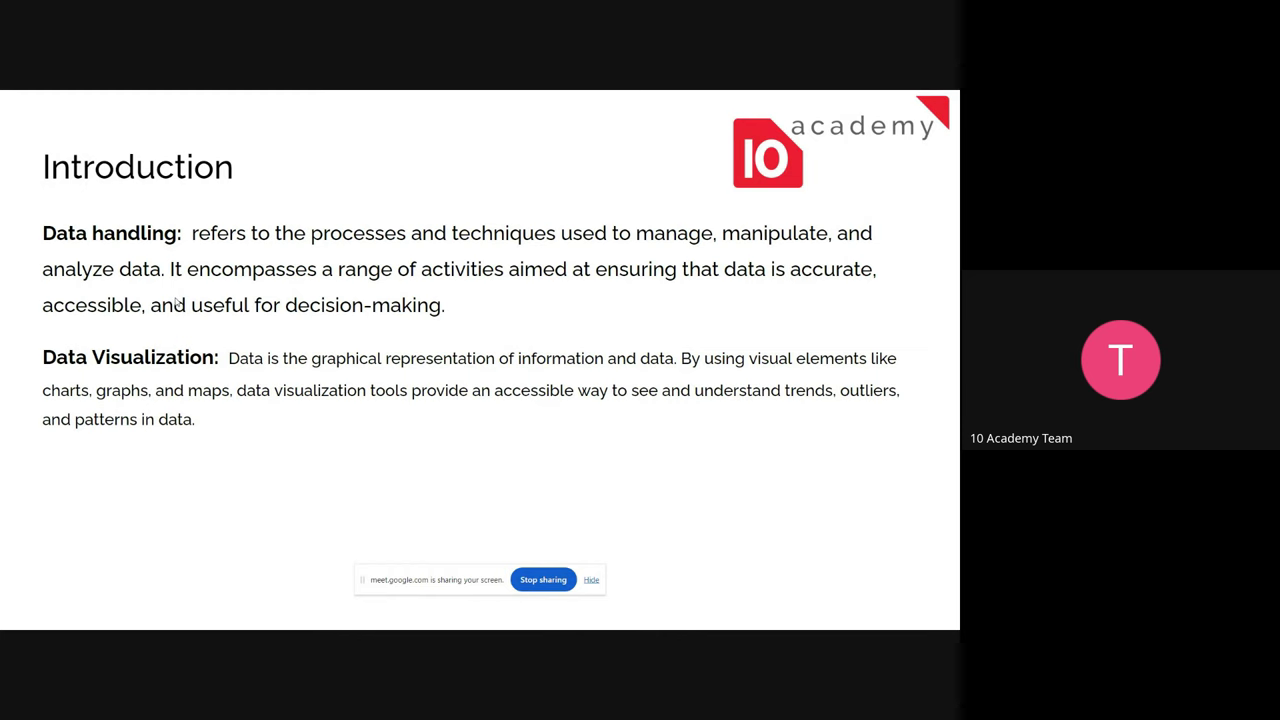
Advance the slideshow to the 'What Would be the steps' slide listing six data-handling stages
key("Right")
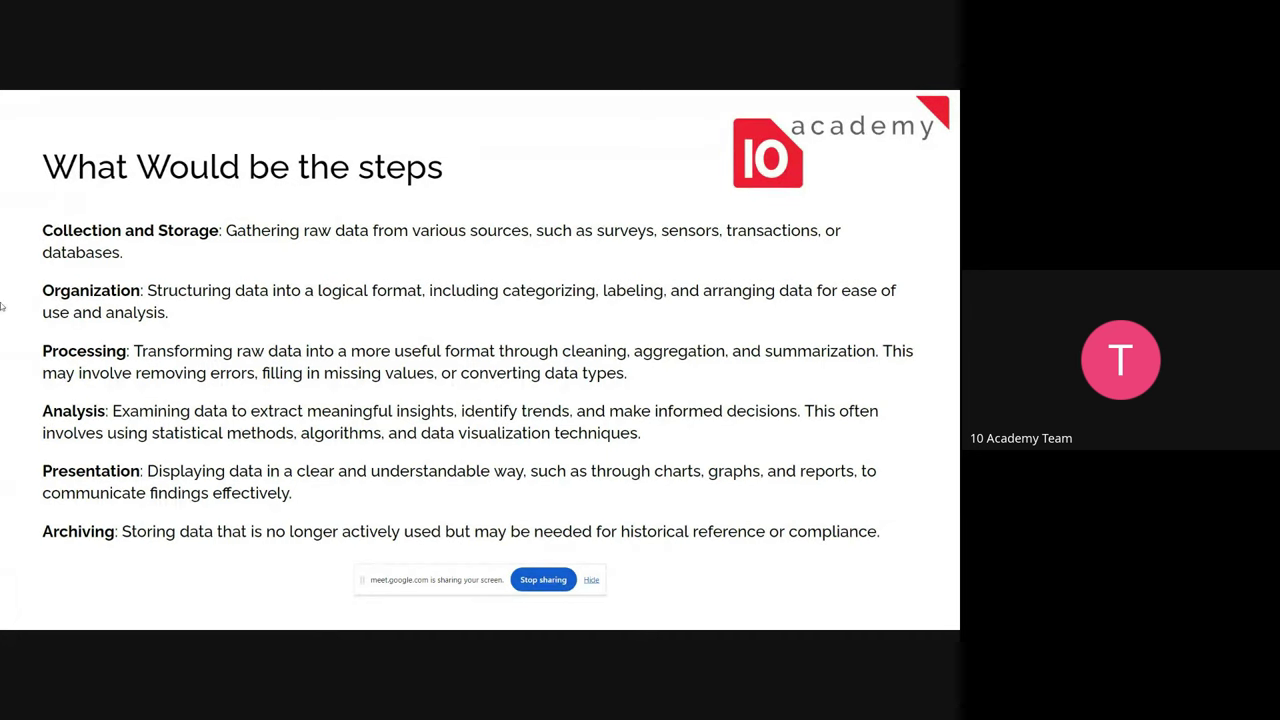
mouse_move(228, 94)
key("Right")
key("Left")
key("Right")
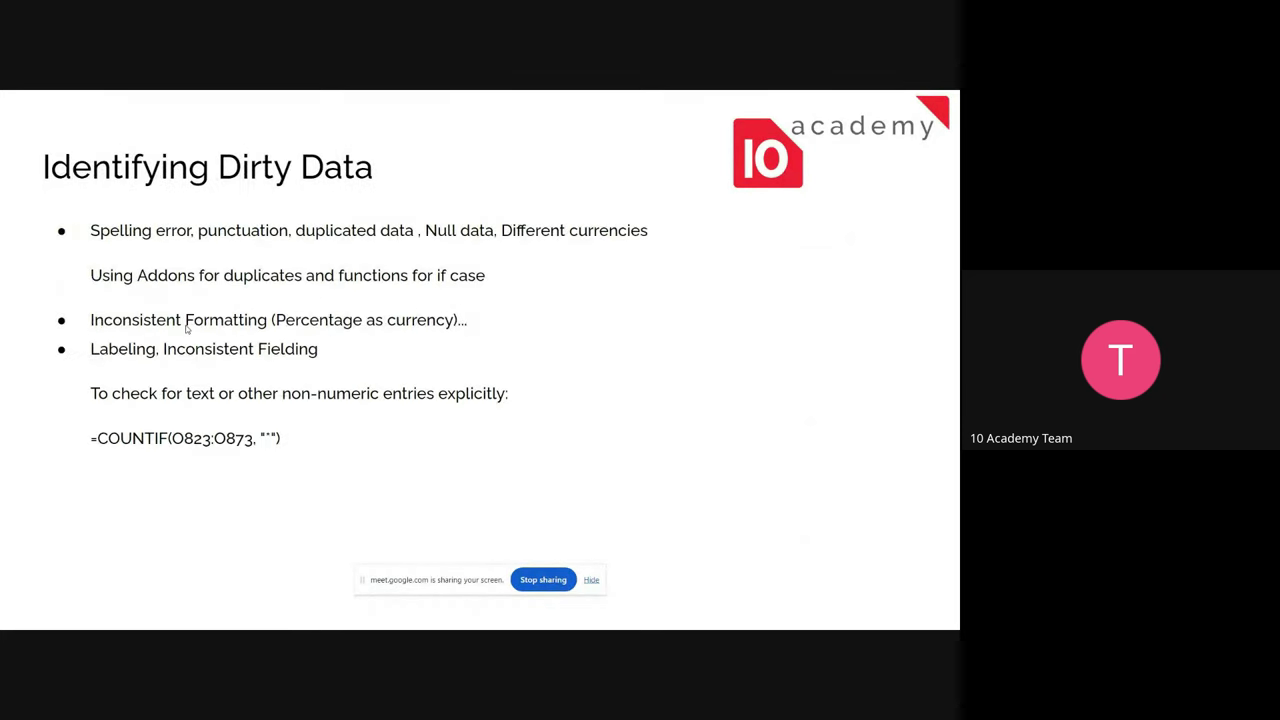
key("Left")
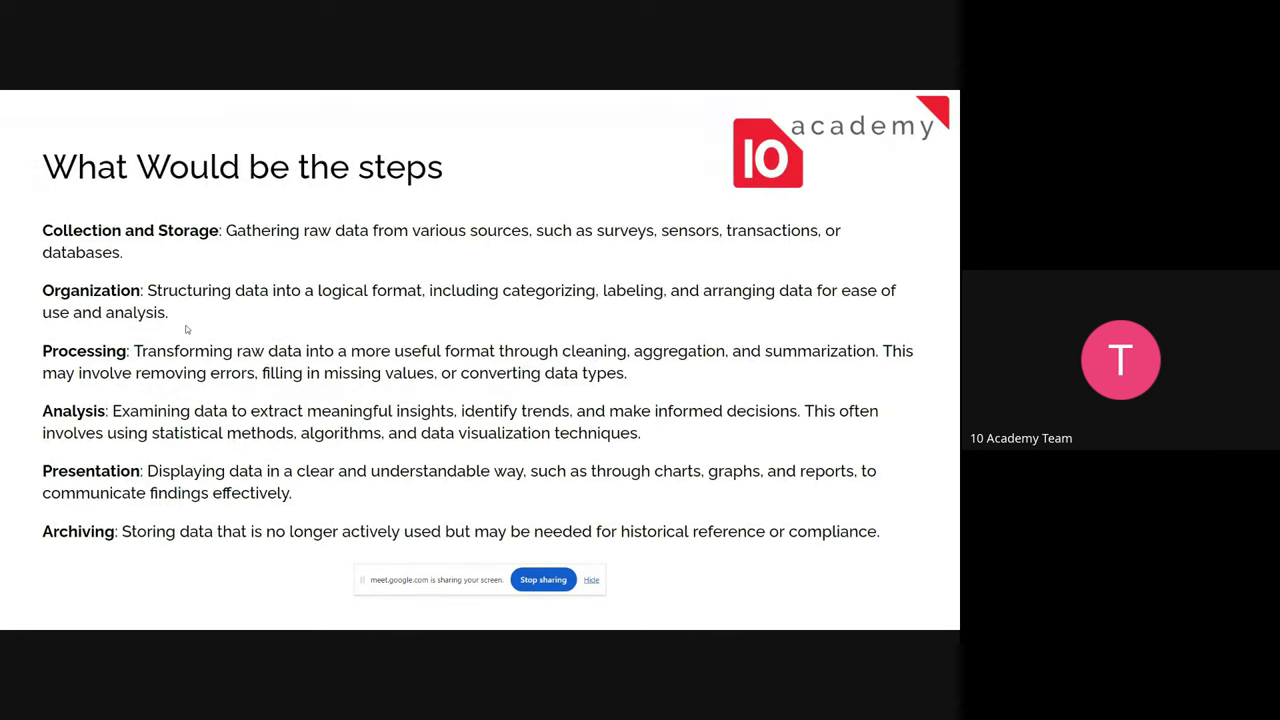
Advance the slideshow to the 'Identifying Dirty Data' slide with the COUNTIF check
key("Right")
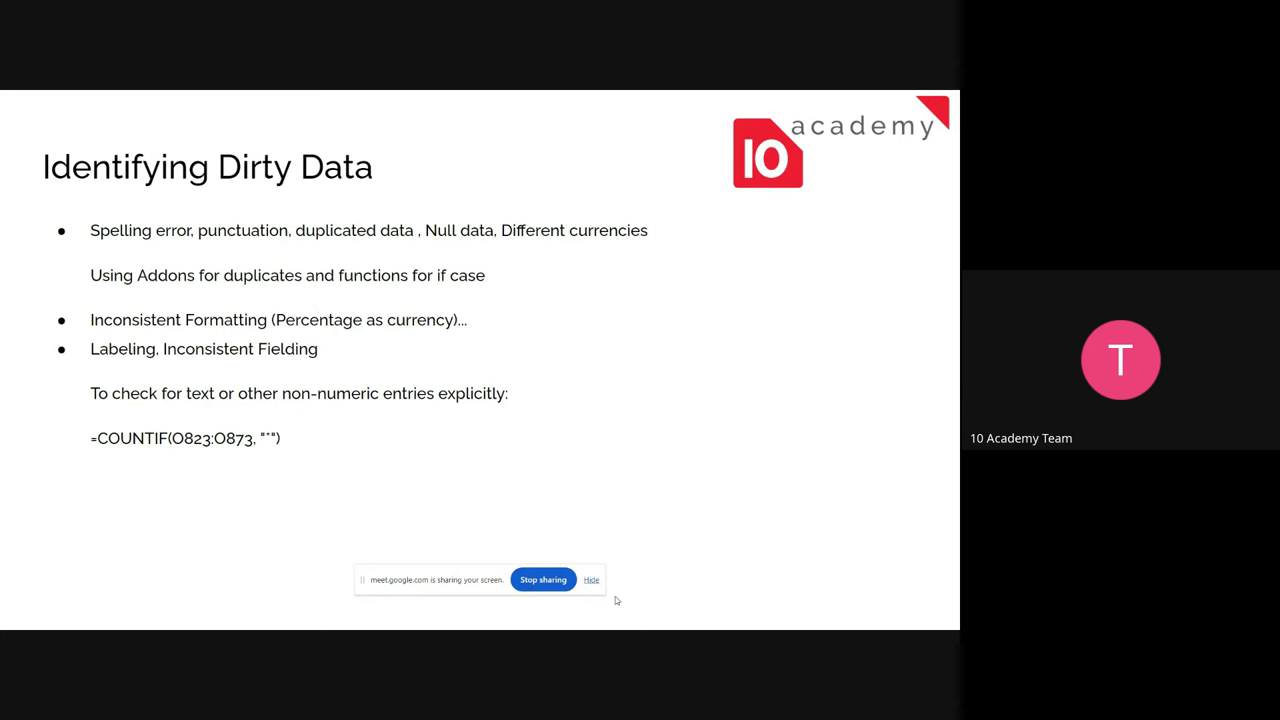
Dismiss the screen-sharing notice and exit the full-screen slideshow
left_click(591, 580)
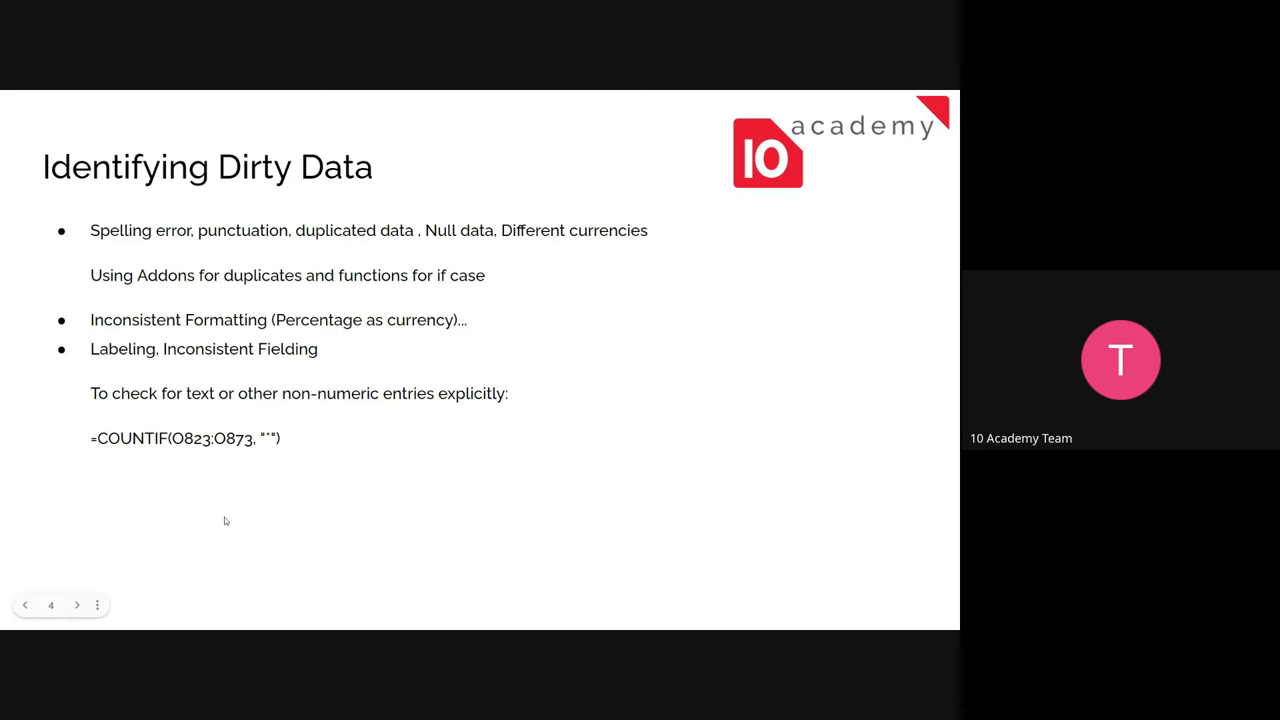
key("Escape")
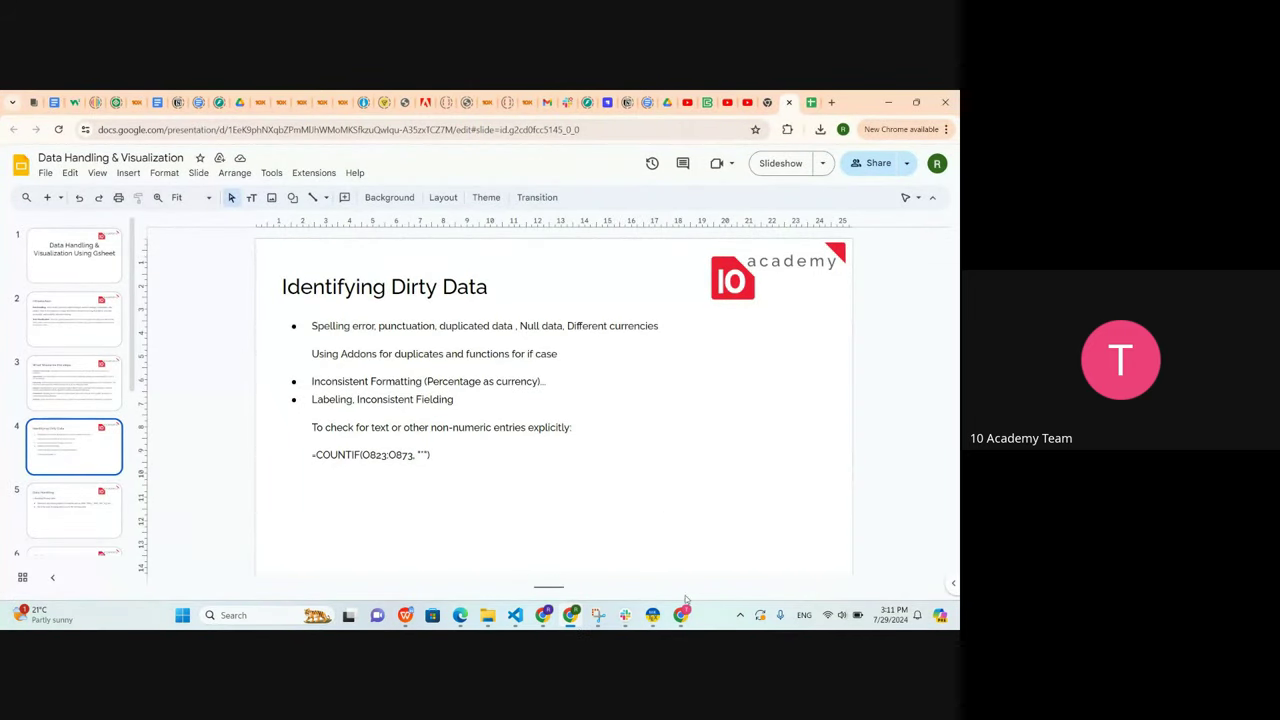
Switch to the Google Meet call window to see the in-call messages
mouse_move(680, 615)
left_click(640, 562)
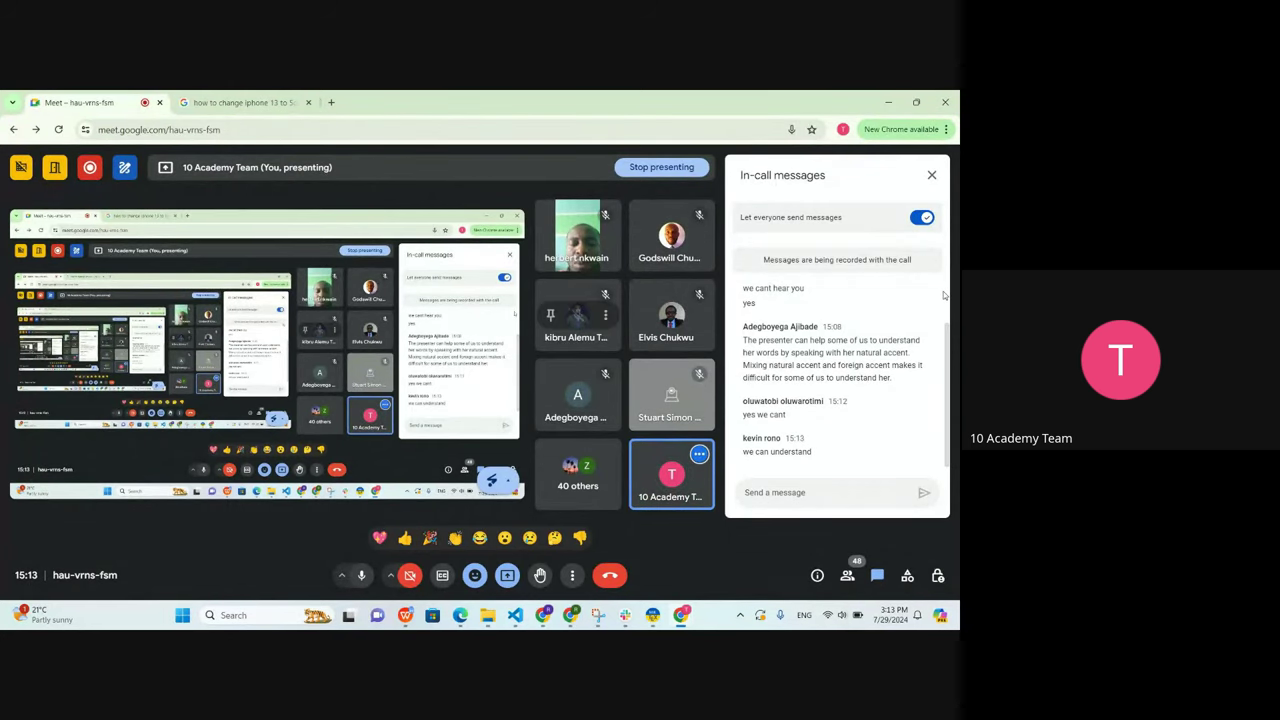
Scroll through the Meet chat messages, then return to the Data Handling & Visualization deck
scroll(860, 340, "up", 1)
scroll(845, 350, "down", 1)
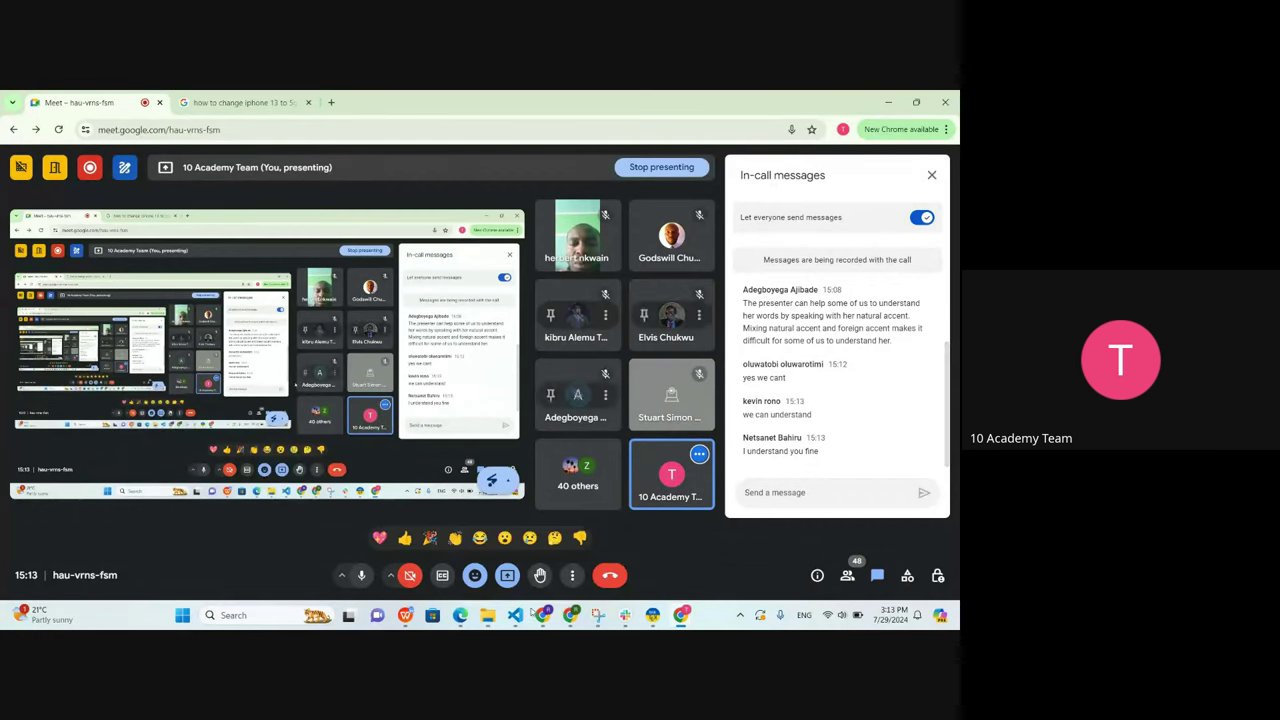
mouse_move(567, 617)
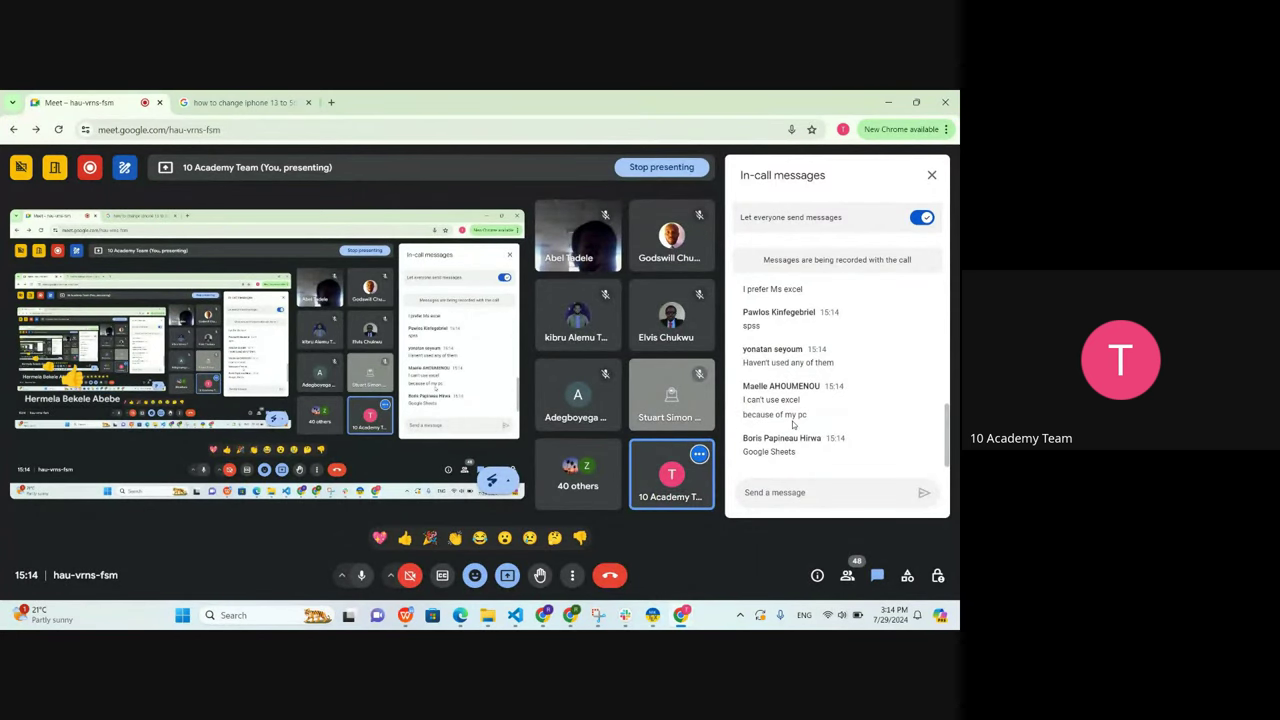
scroll(790, 352, "up", 1)
scroll(790, 352, "up", 5)
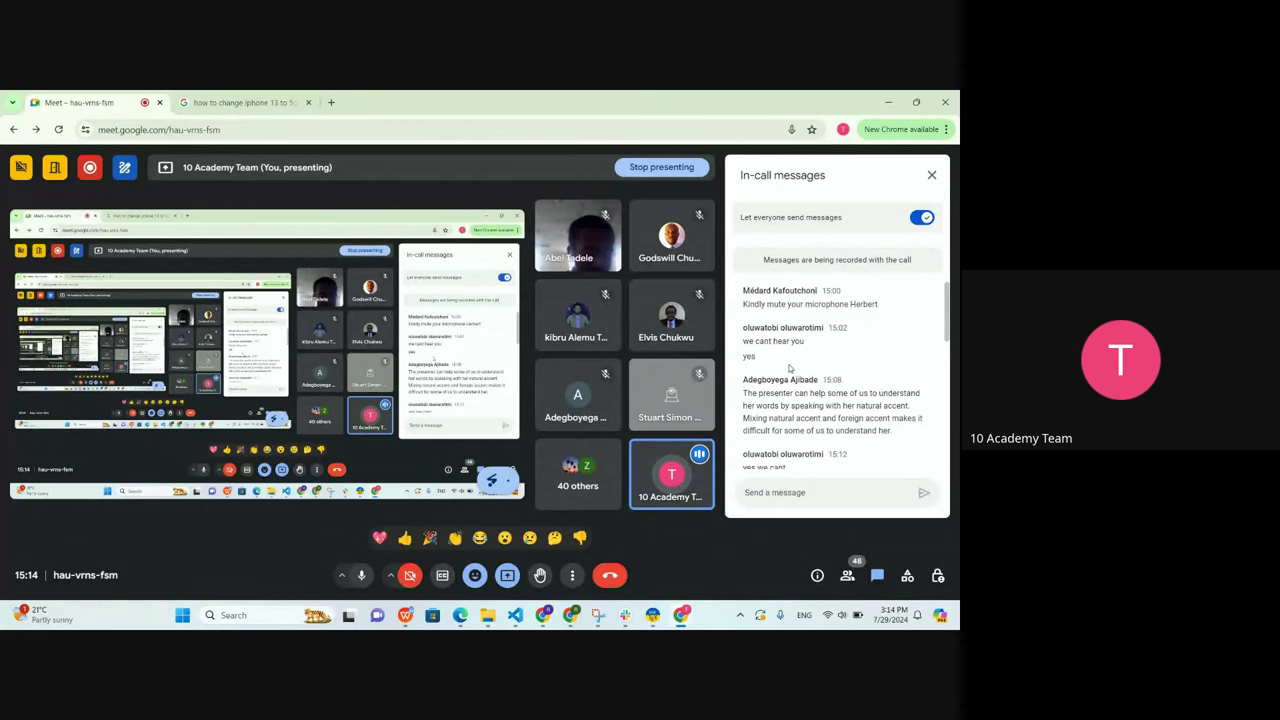
mouse_move(557, 621)
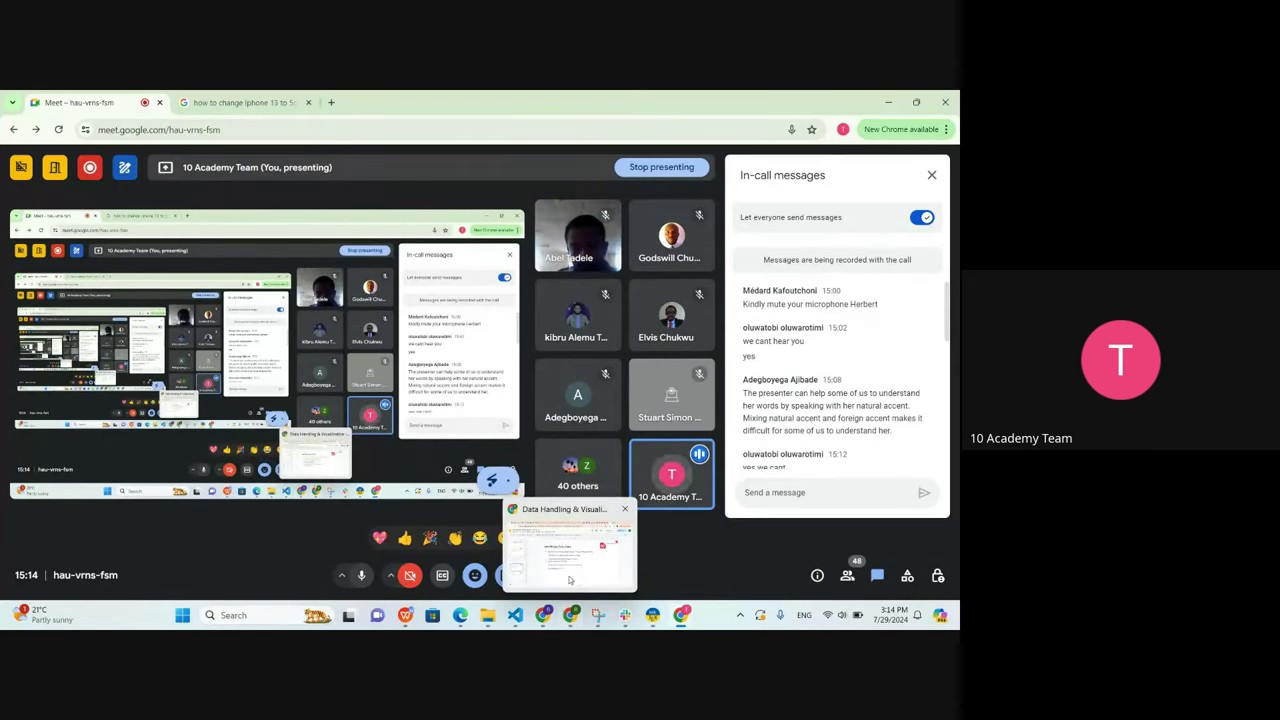
left_click(571, 549)
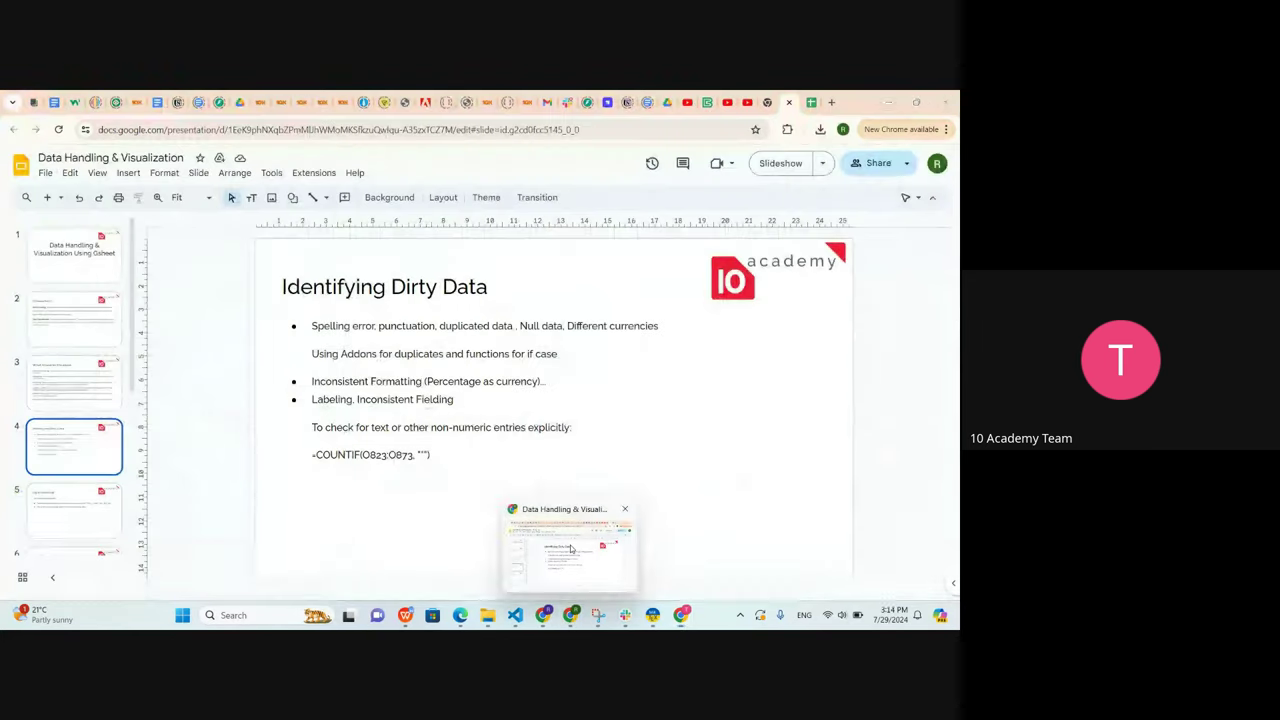
Start the slideshow again and advance to the Data Handling slide on missing values
left_click(780, 163)
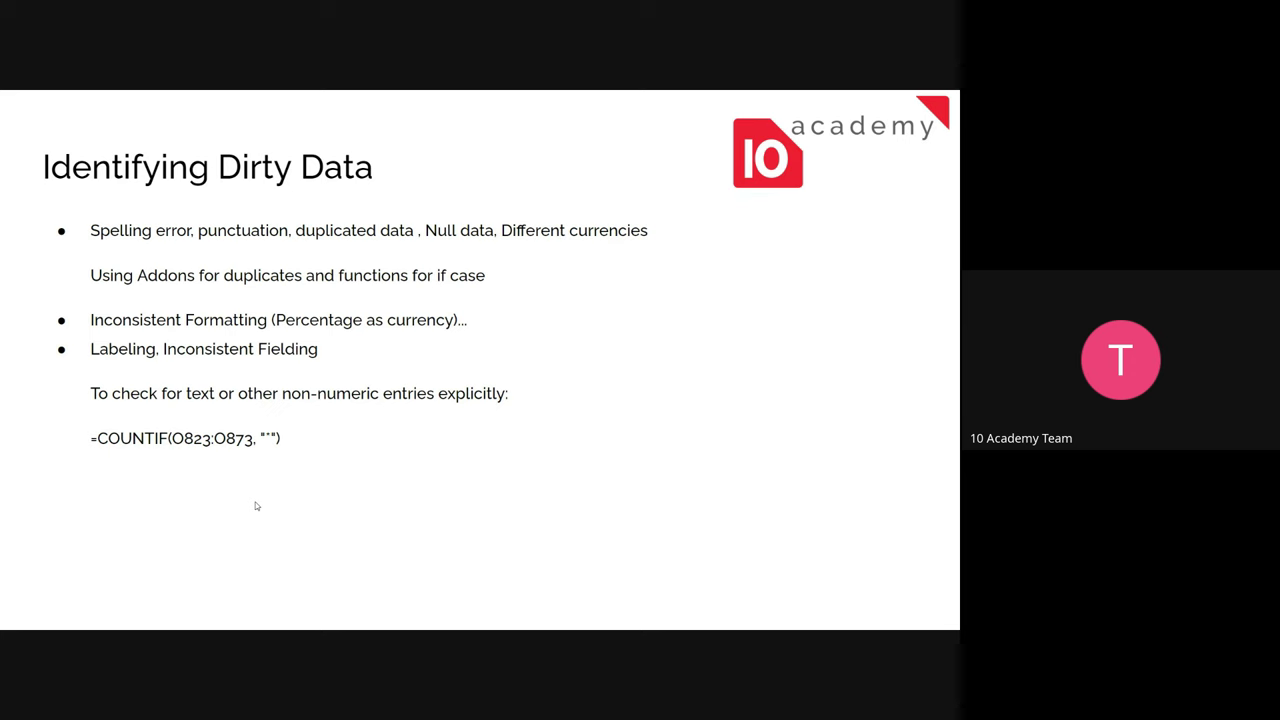
left_click(148, 513)
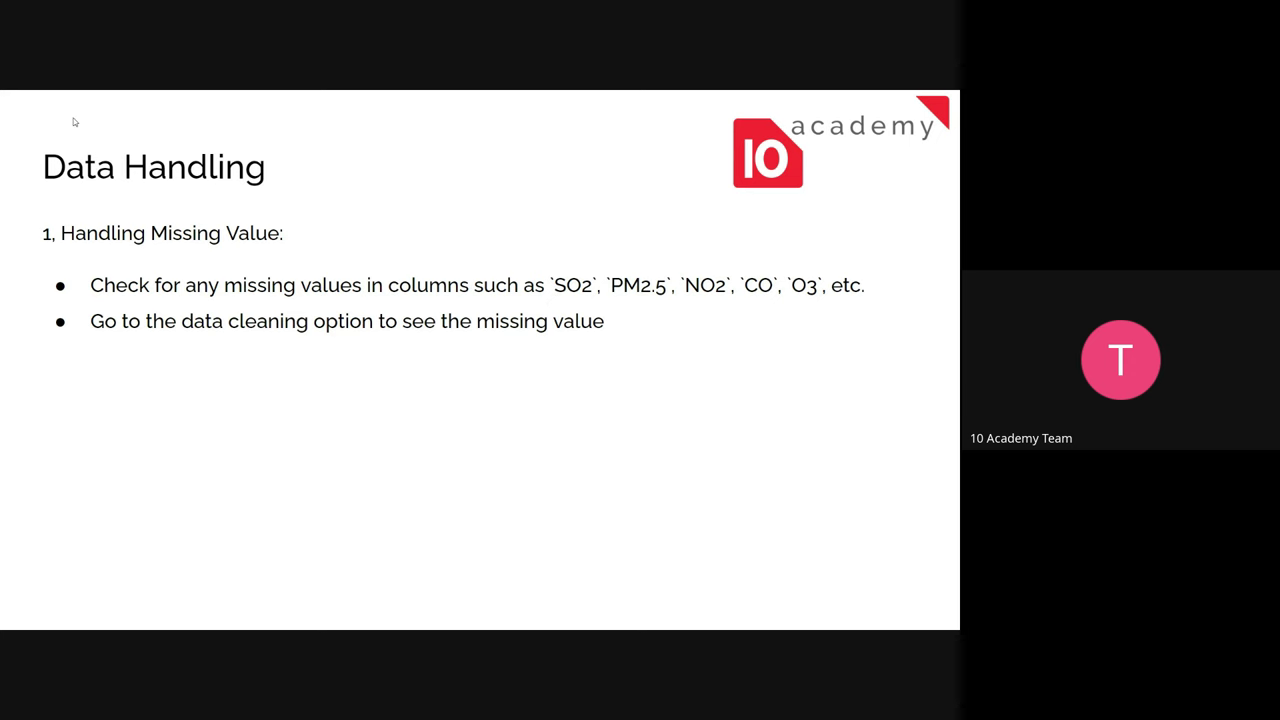
Step through the slides to the '…Cont'd' slide on imputation with mean, median or mode
key("Right")
key("Left")
key("Right")
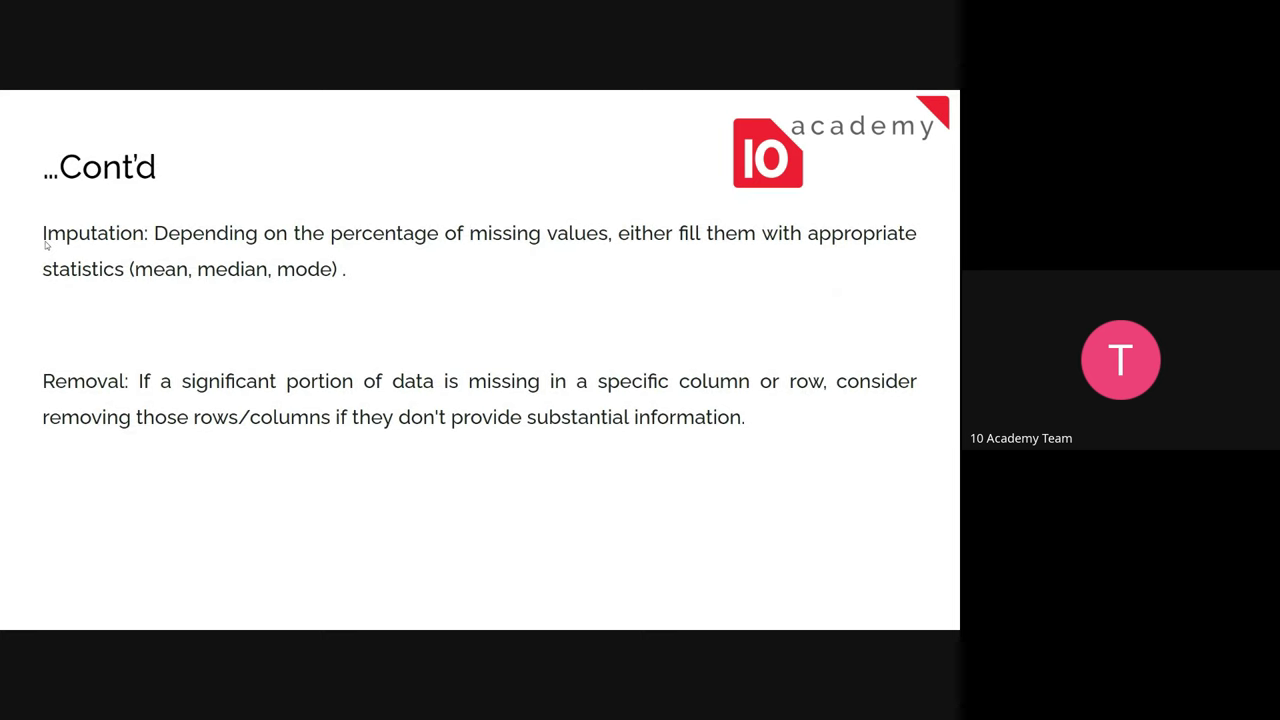
key("Right")
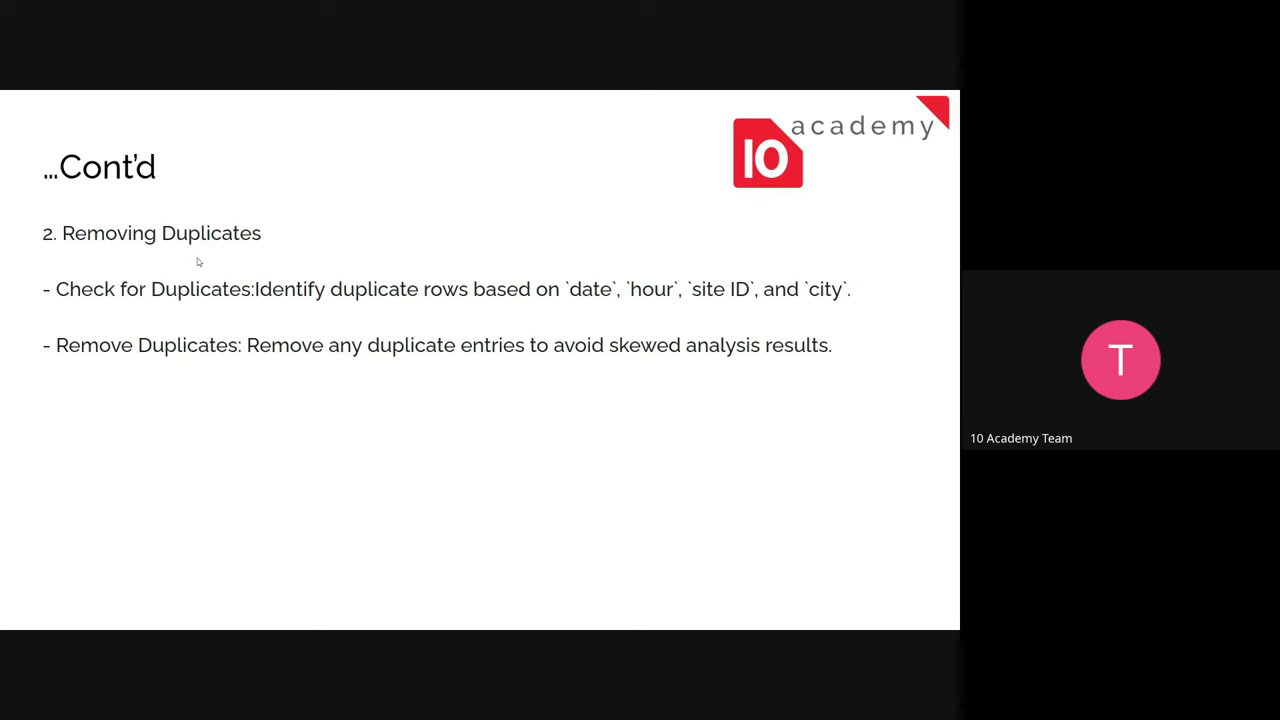
key("Left")
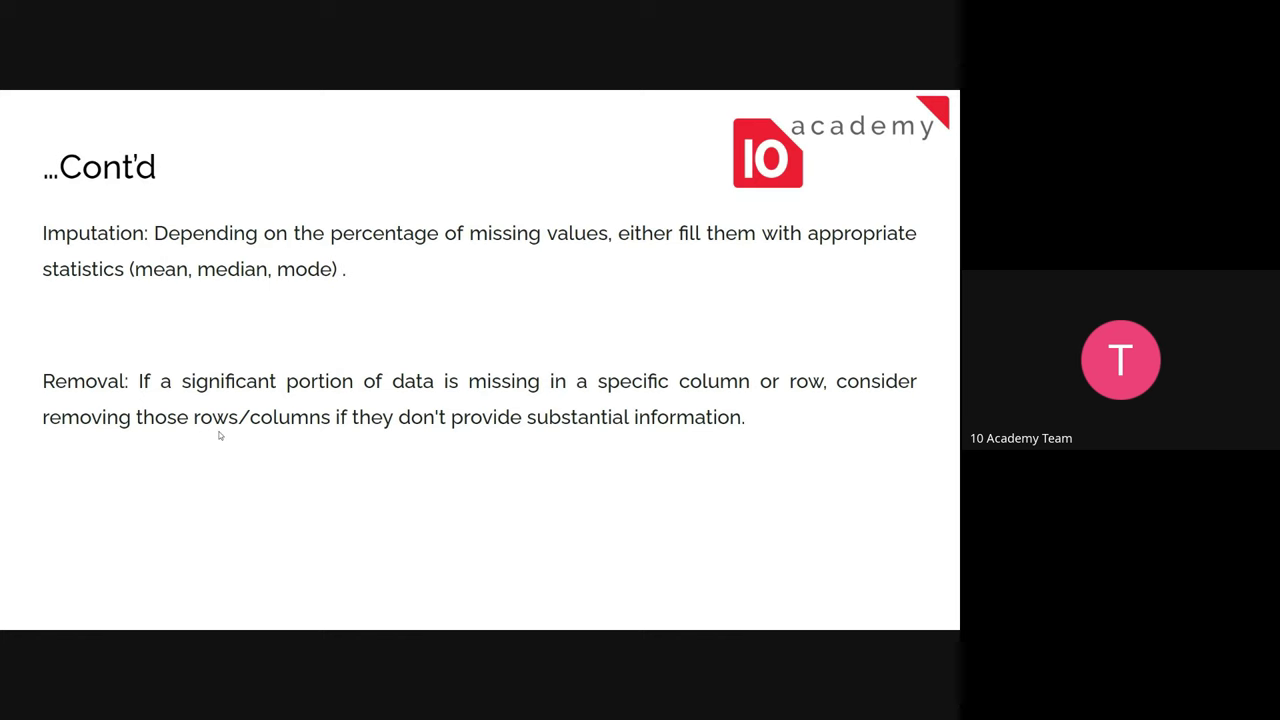
Advance past the missing-value and Removing Duplicates slides to the Outlier Detection slide
key("Right")
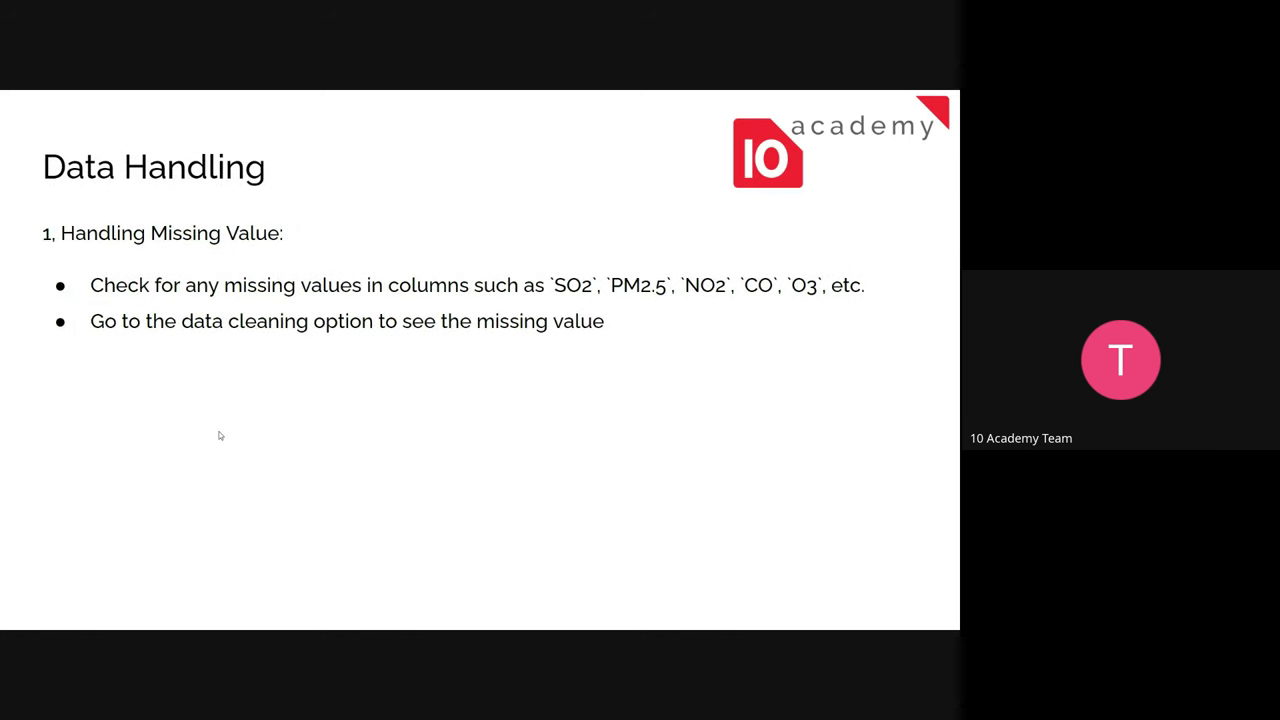
key("Right")
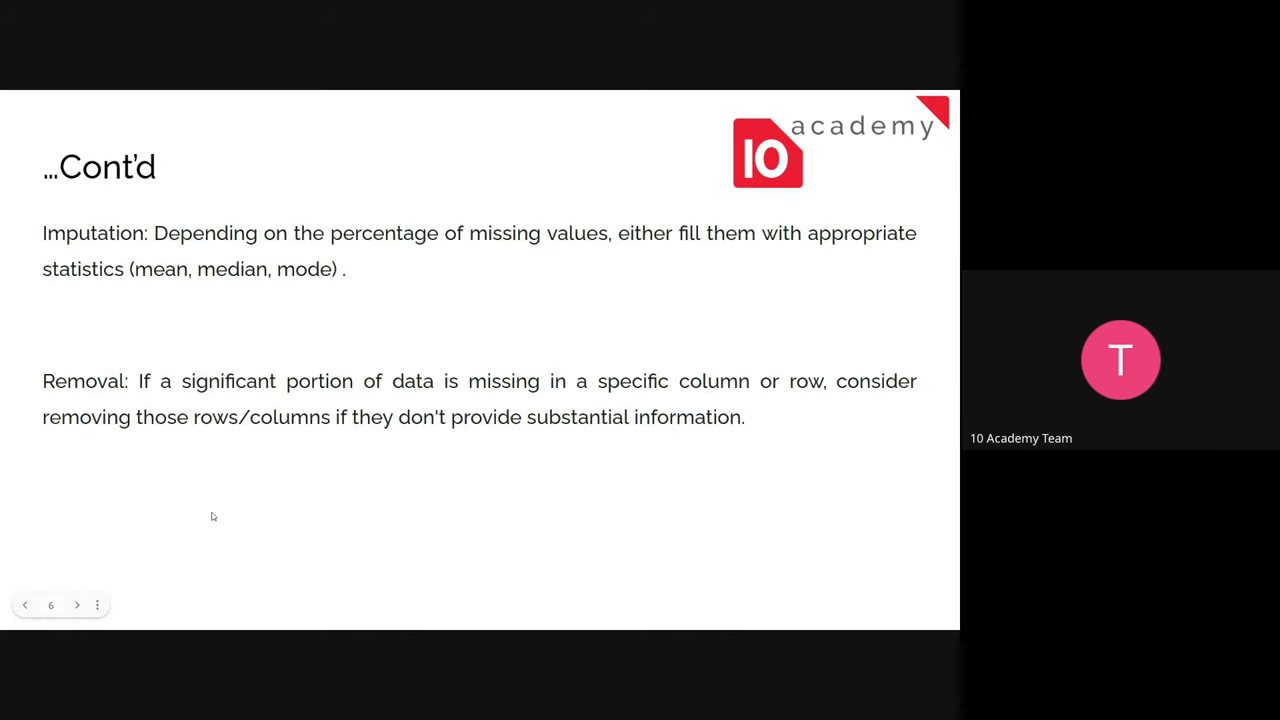
key("Right")
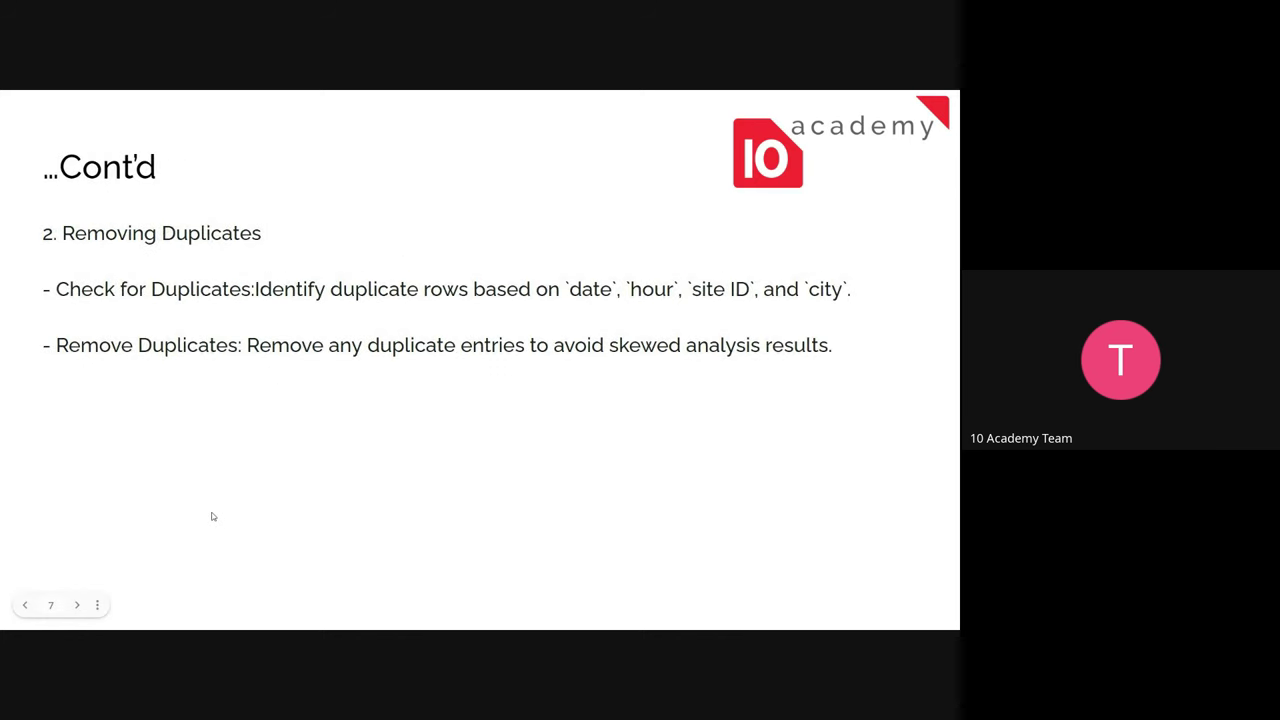
key("Right")
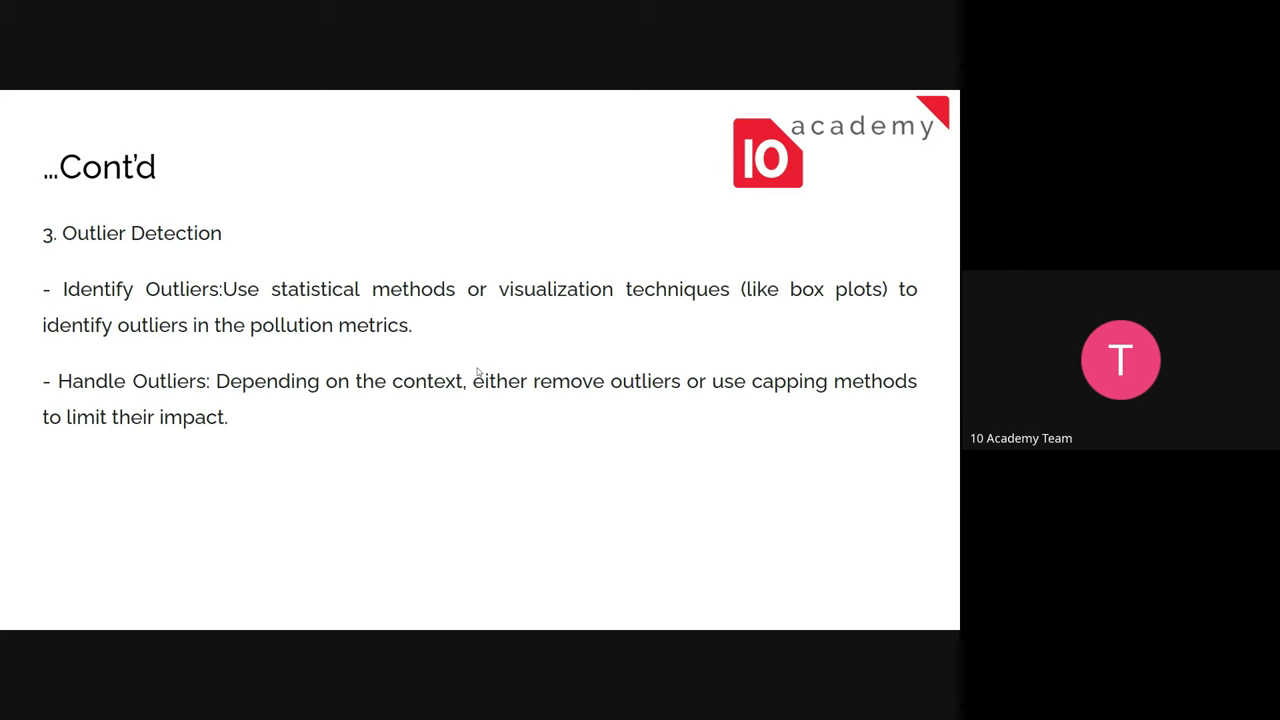
Step back to the Removing Duplicates slide, then forward past Outlier Detection to Data Visualization
key("Left")
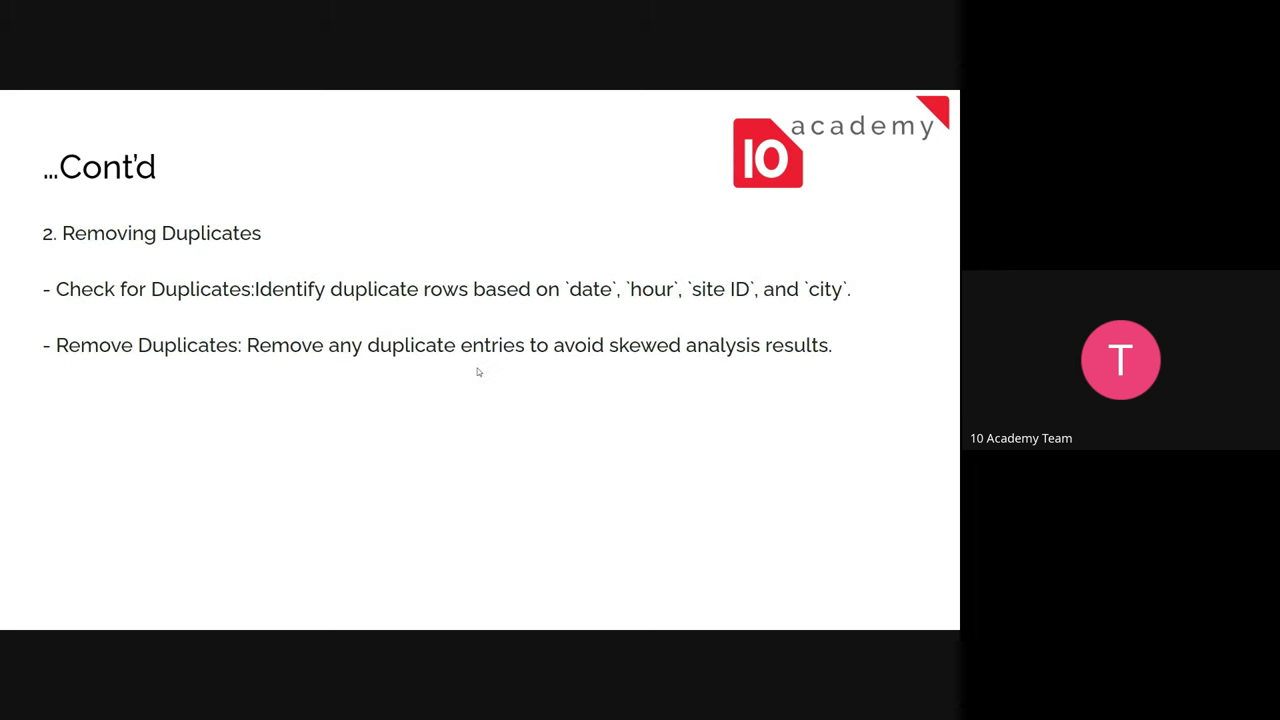
key("Right")
key("Right")
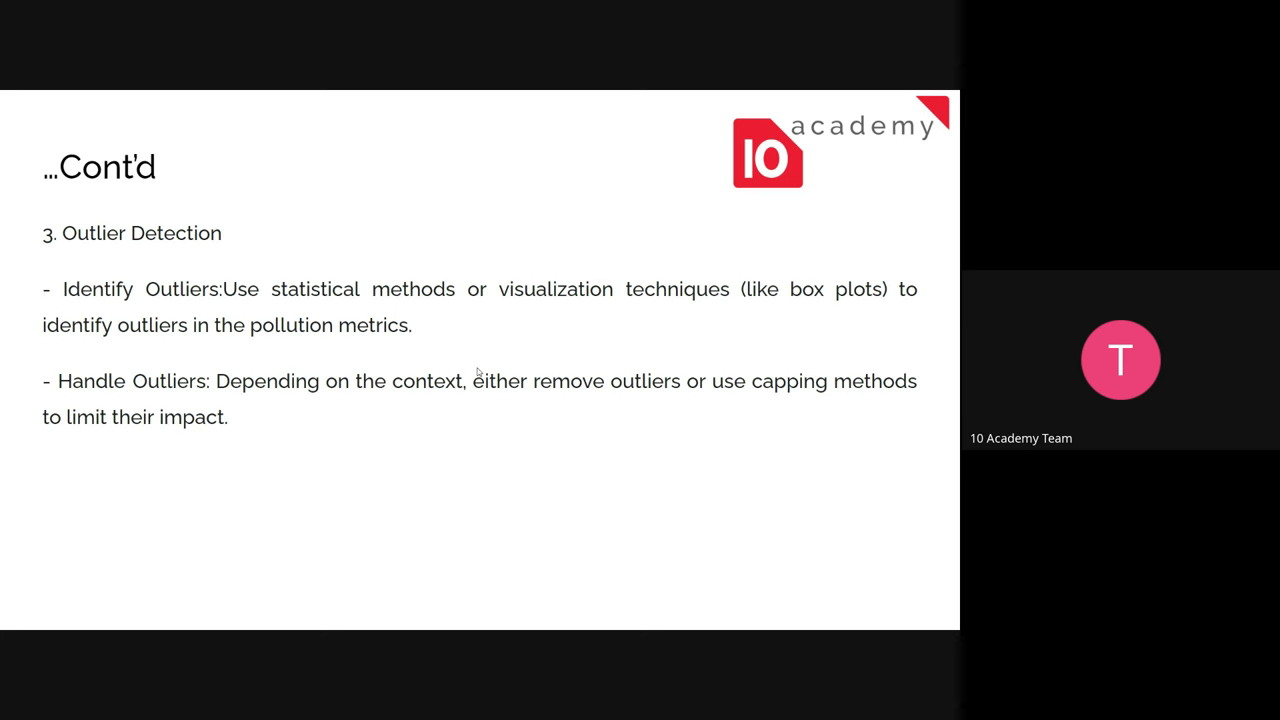
key("Right")
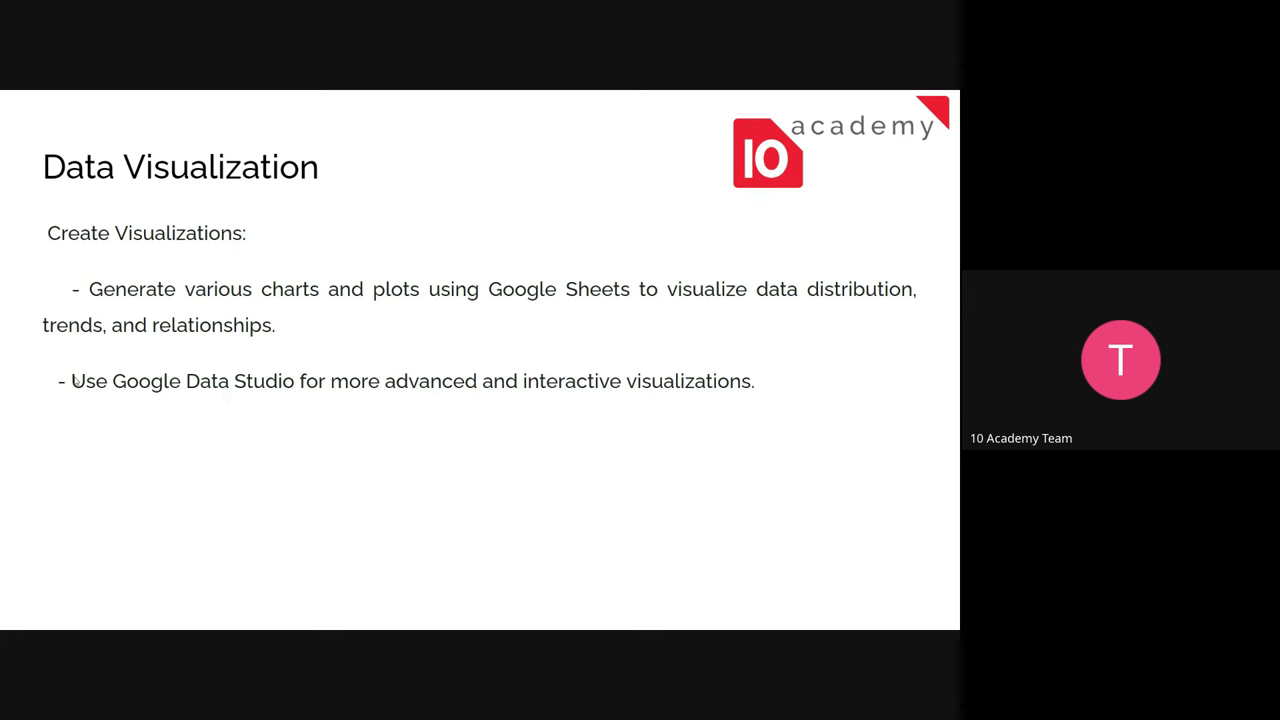
Step between Data Visualization and the final Thankyou slide, then exit the slideshow to the editor
key("Right")
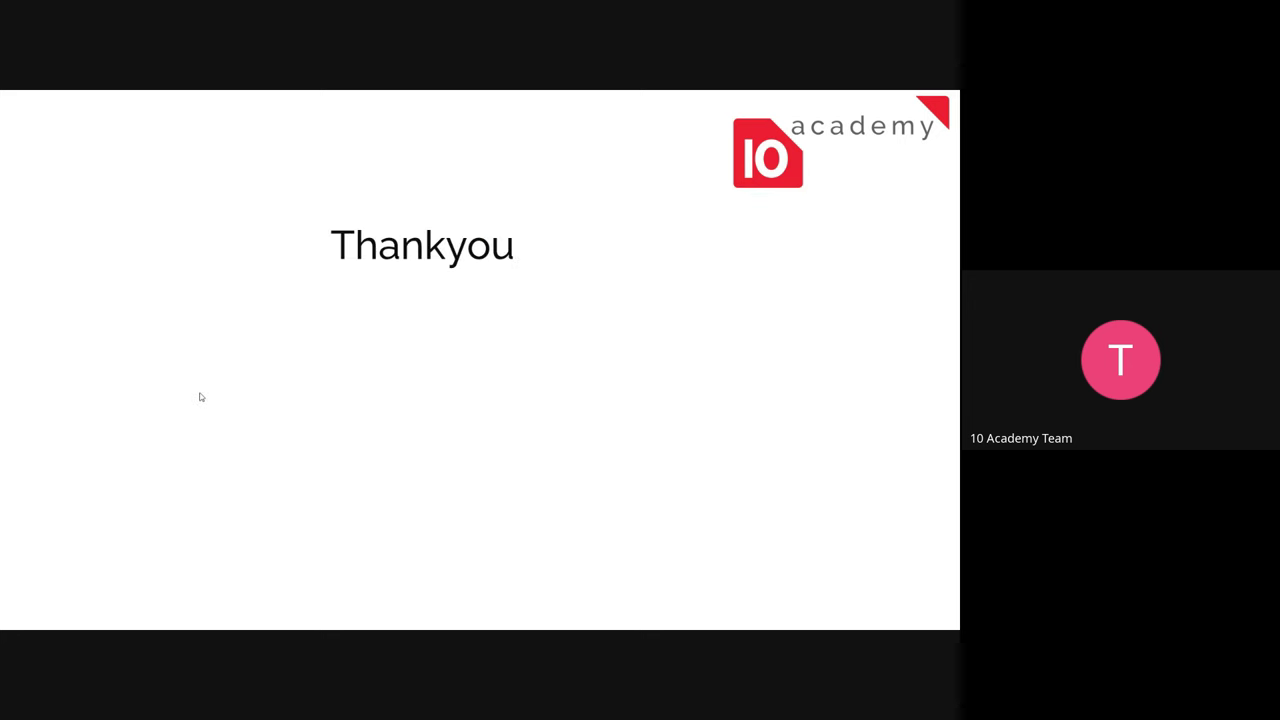
key("Left")
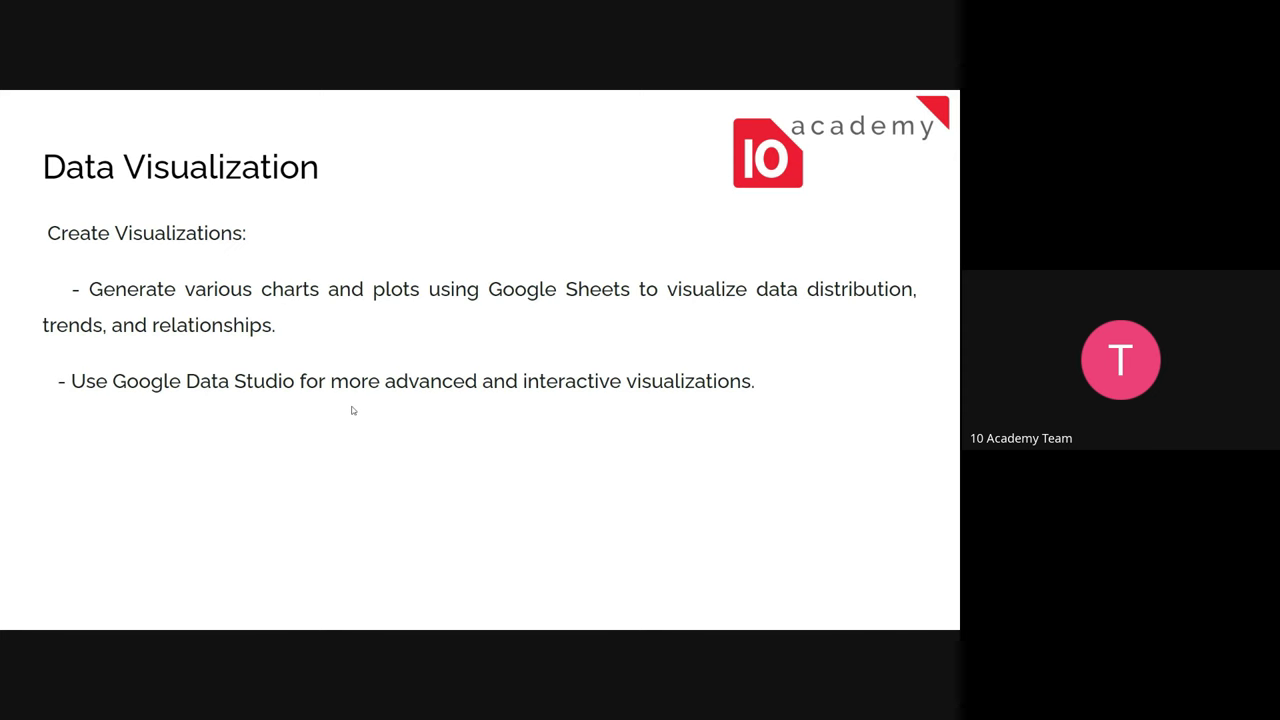
key("Right")
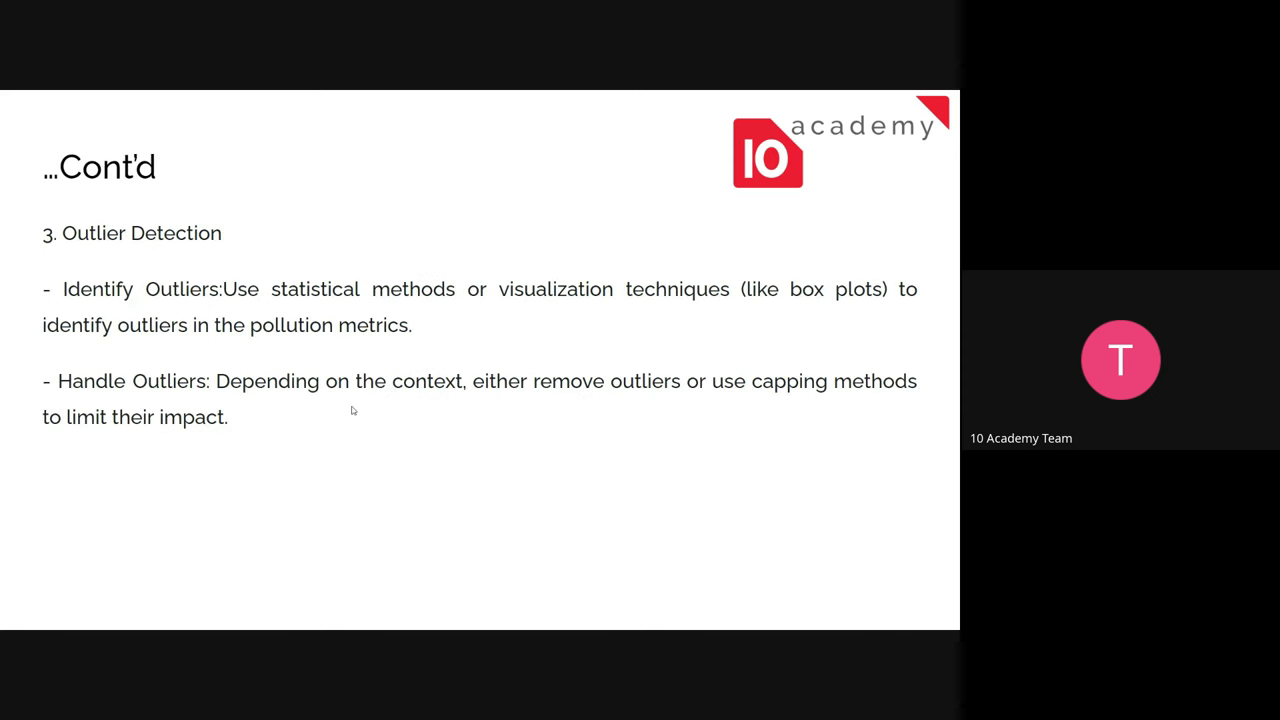
key("Left")
key("Right")
key("Right")
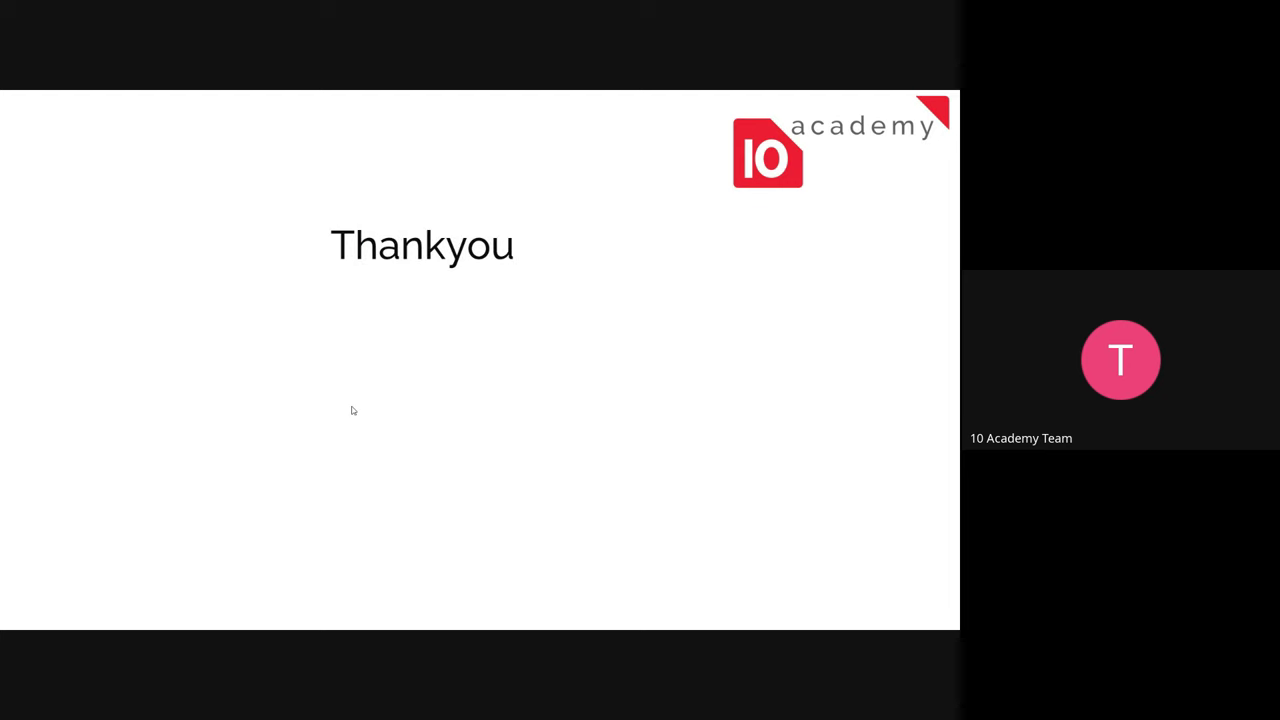
key("Escape")
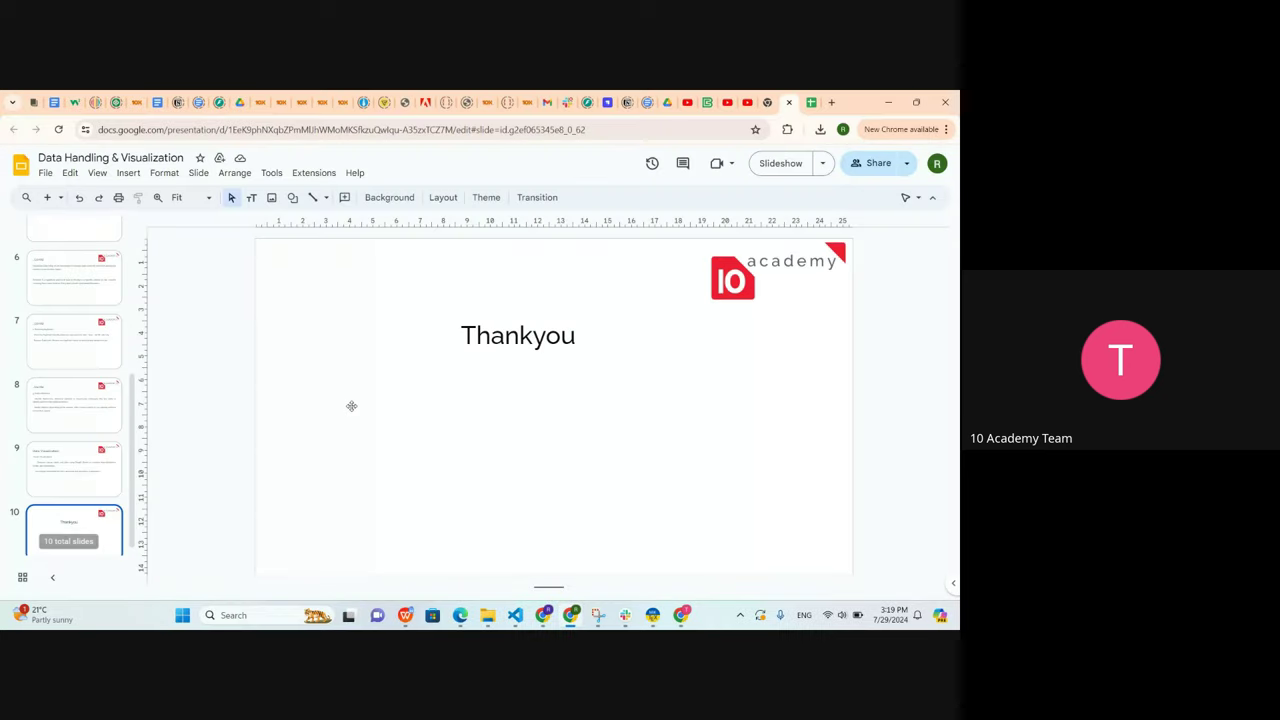
Switch to the data spreadsheet, then open a new browser tab on the Google homepage
left_click(811, 102)
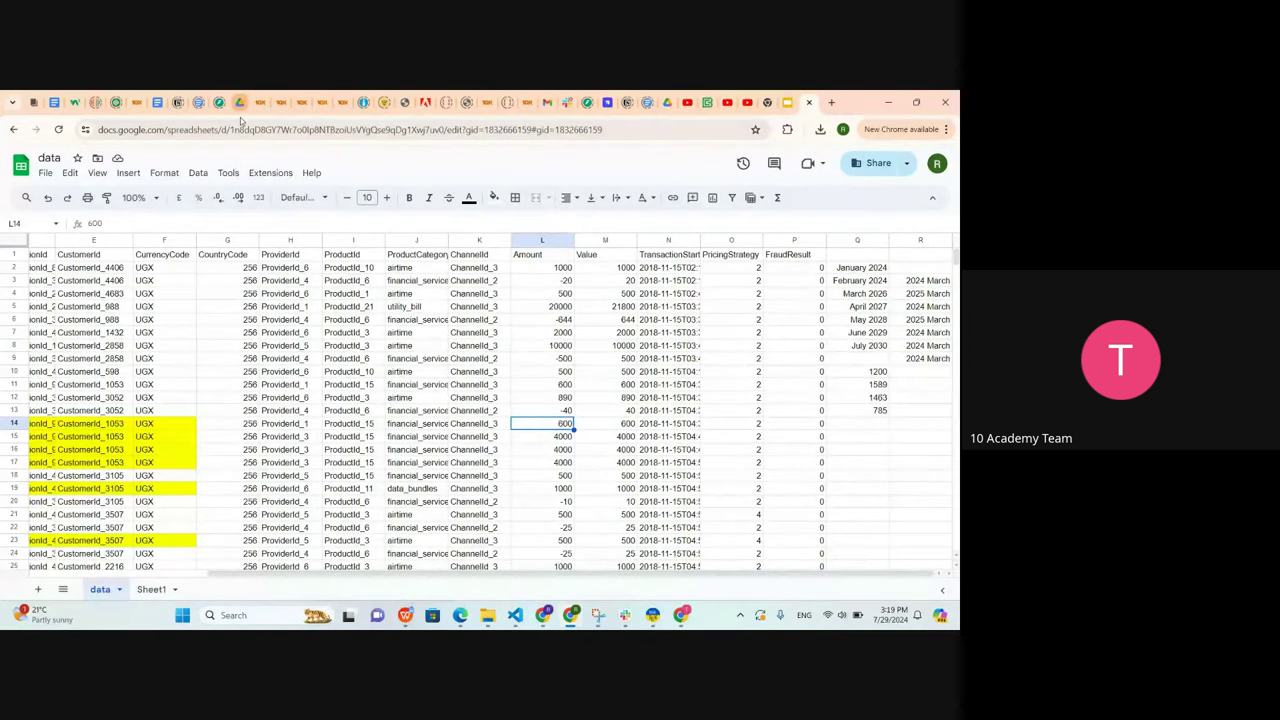
left_click(831, 102)
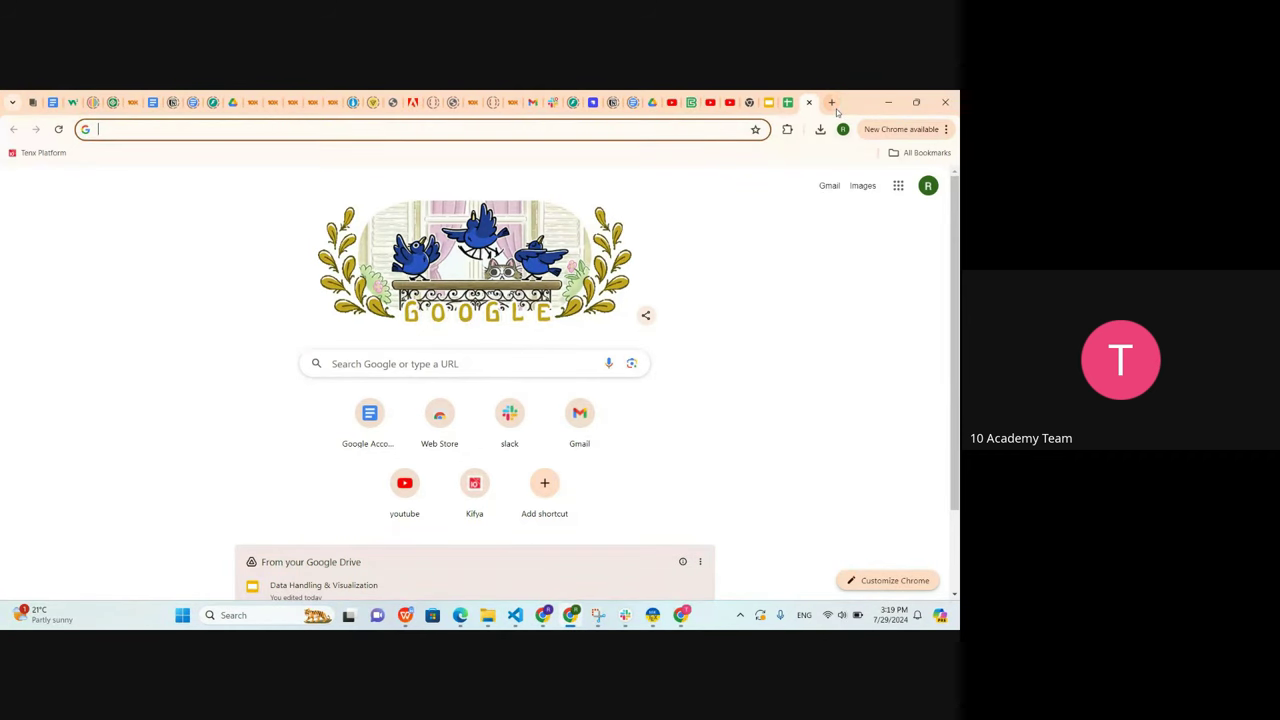
Go to Google Drive from the Google apps grid and create a new Google Sheets spreadsheet
left_click(898, 188)
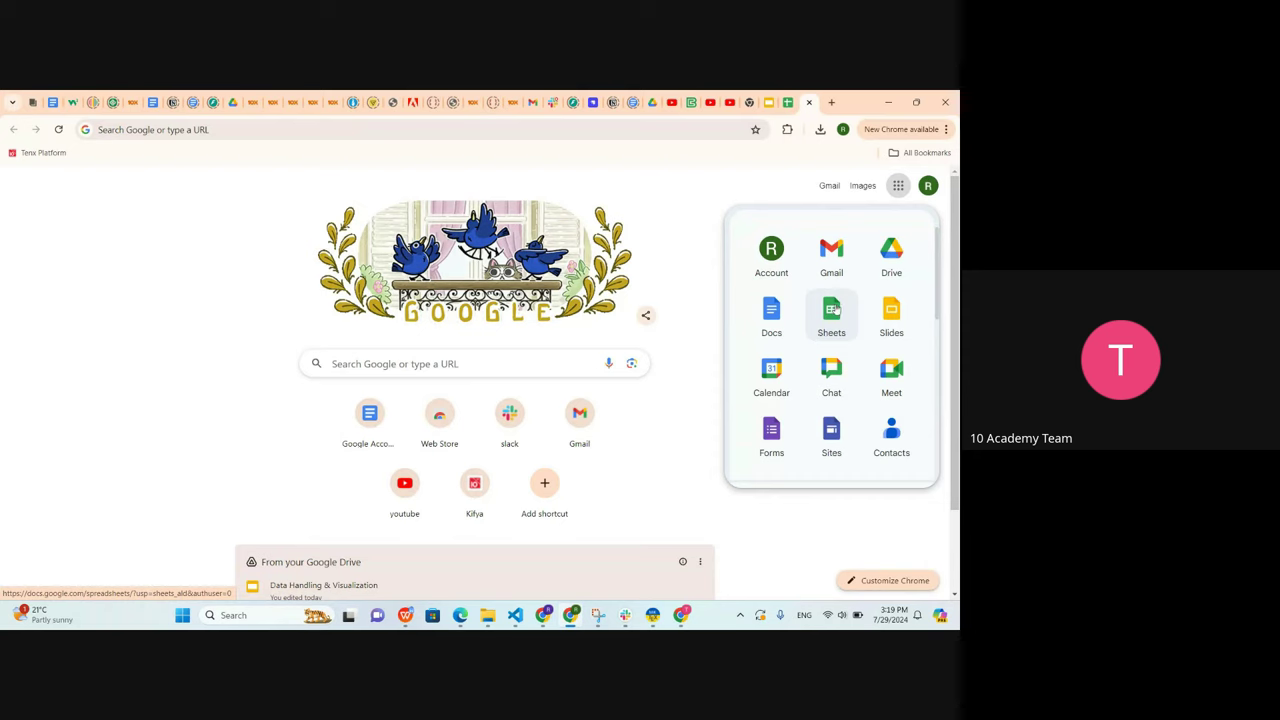
left_click(886, 264)
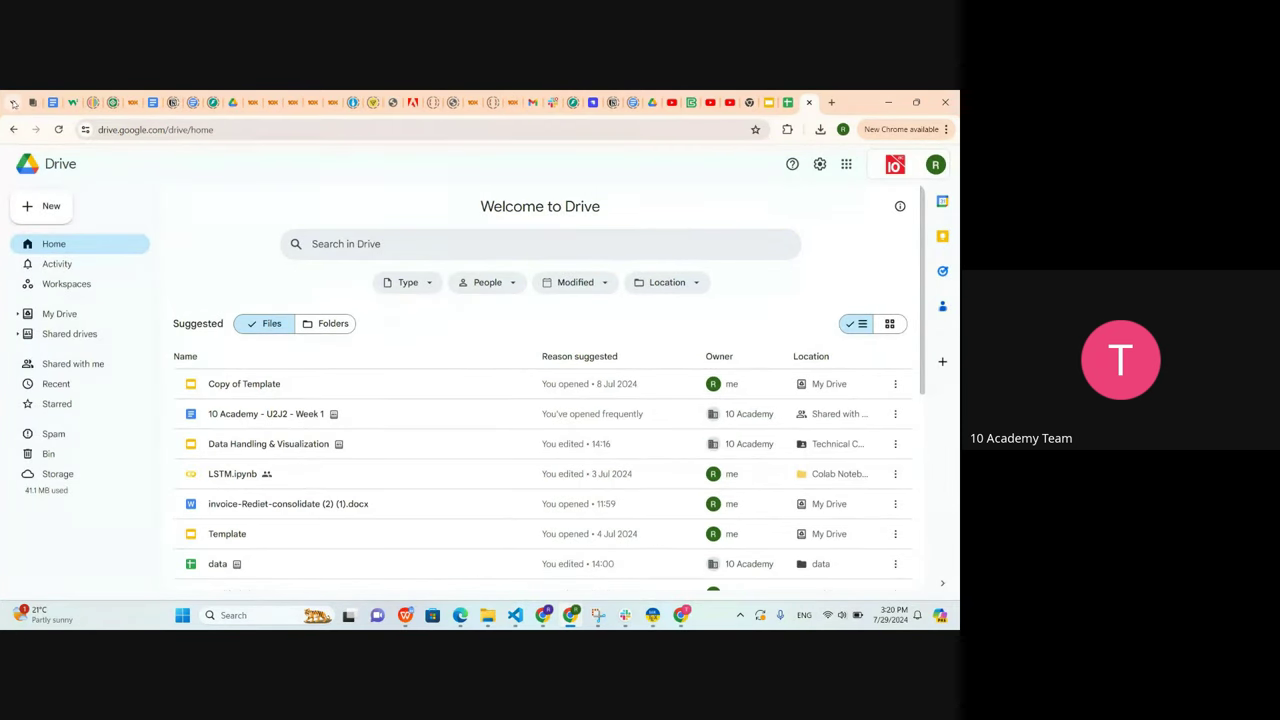
left_click(42, 206)
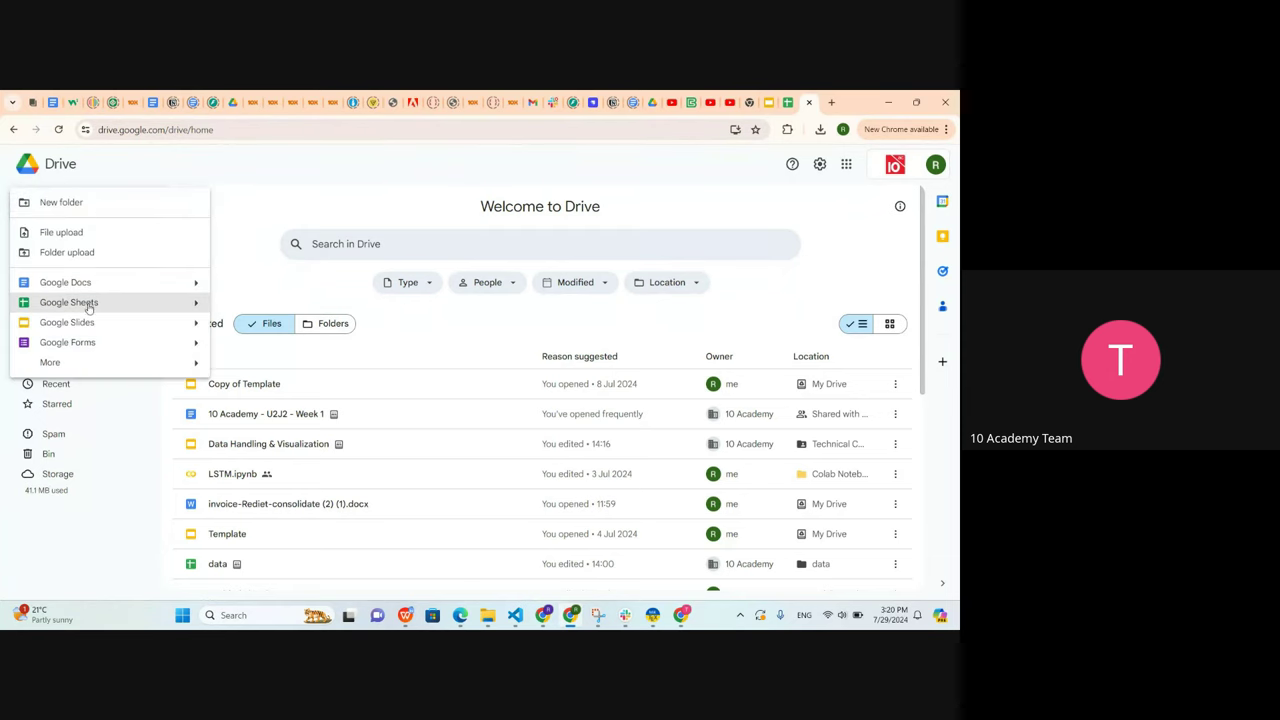
left_click(88, 303)
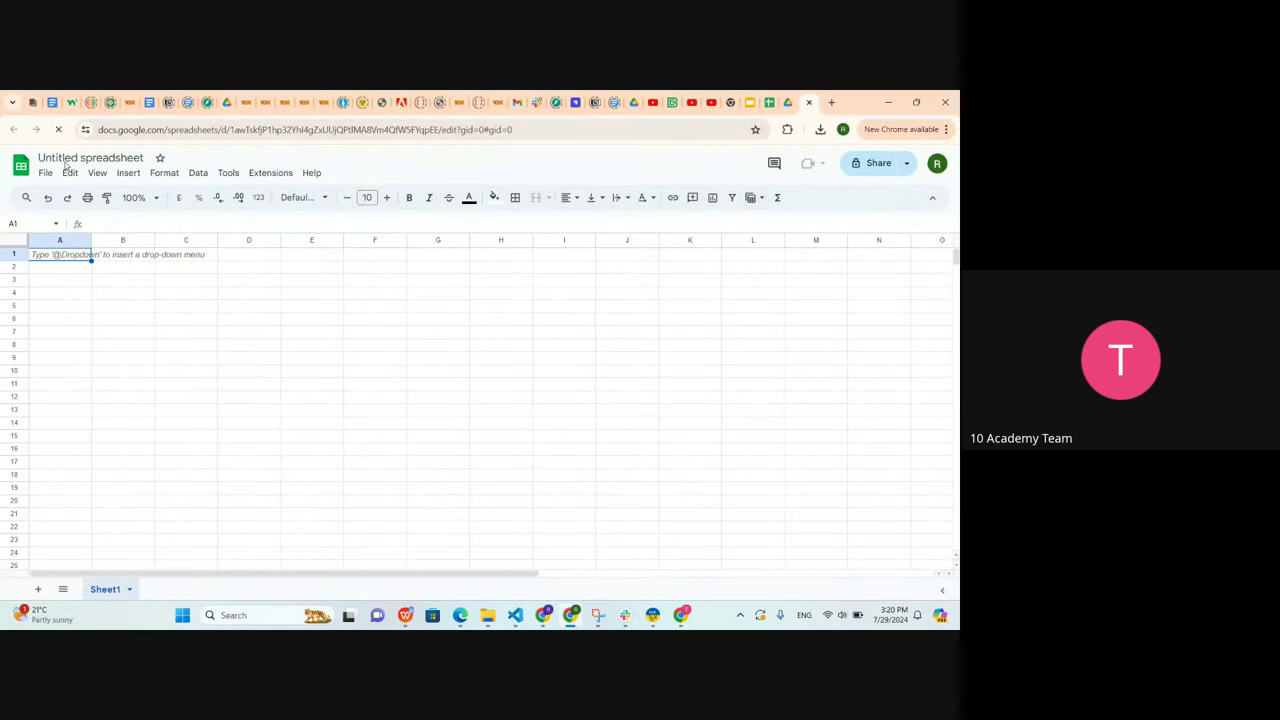
Select the Untitled spreadsheet's title and cell C5, glance at the data spreadsheet, and come back
left_click(66, 160)
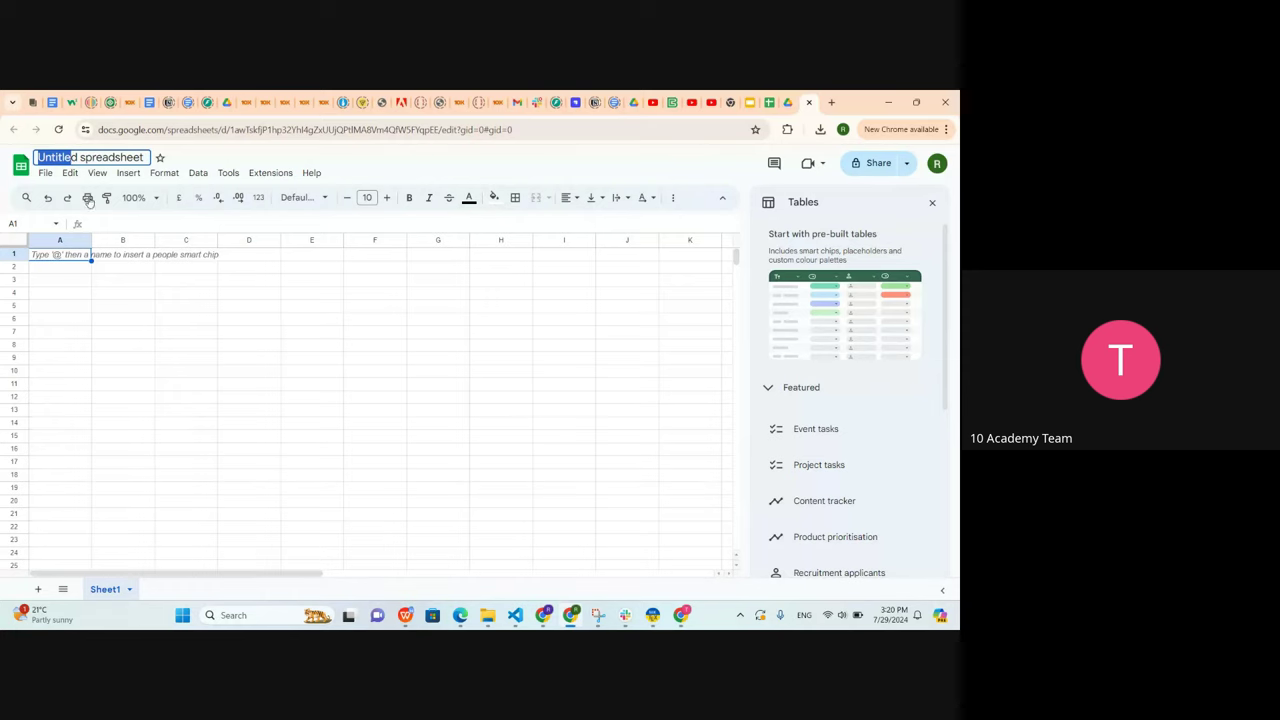
left_click(166, 302)
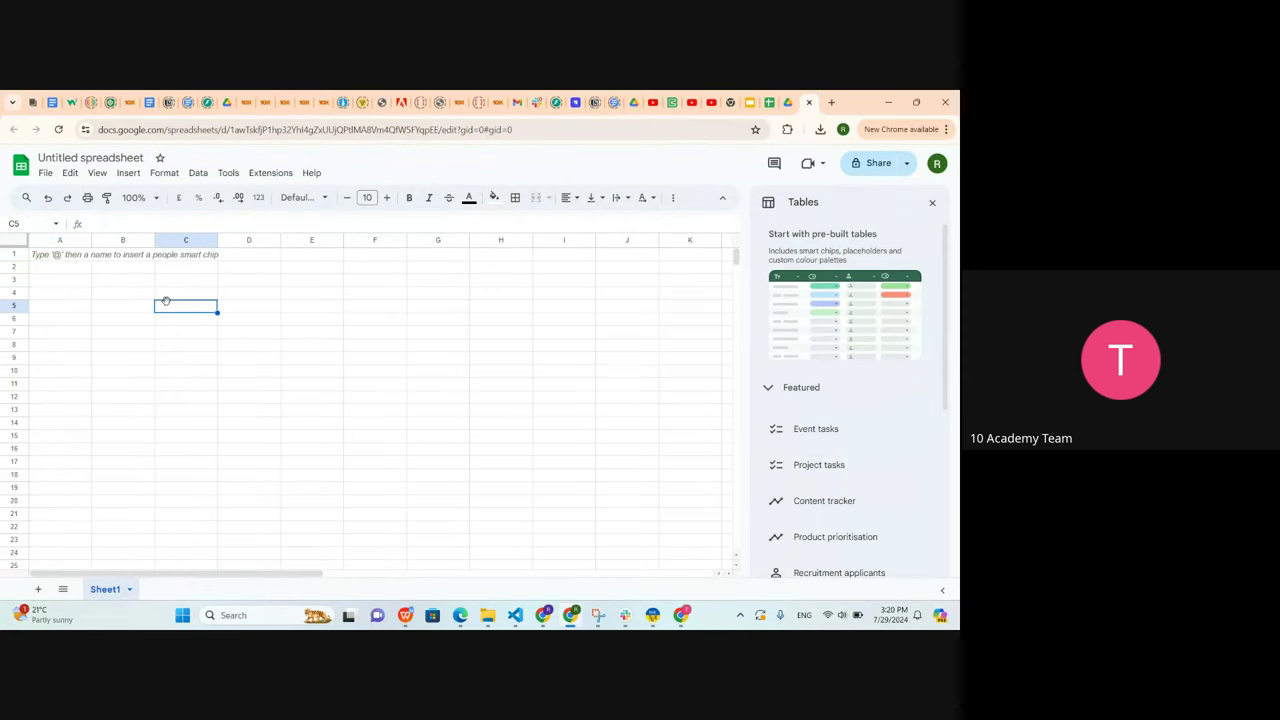
left_click(769, 104)
left_click(804, 103)
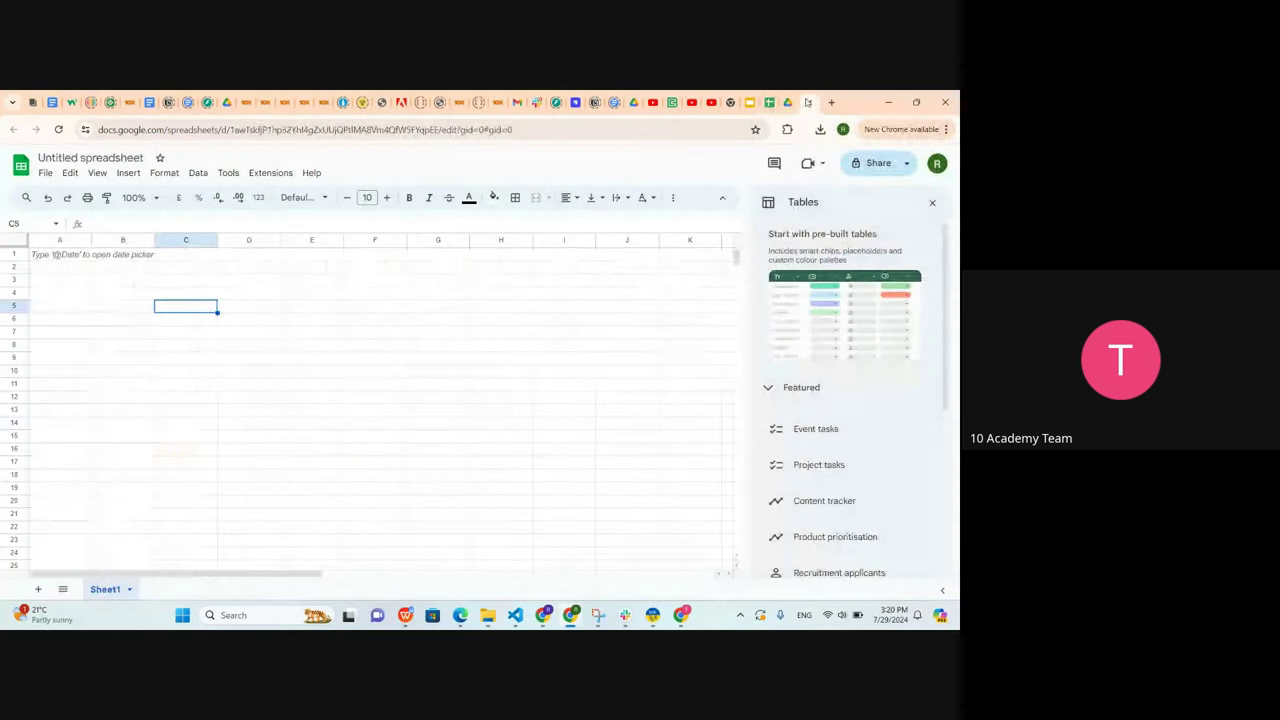
Close the Untitled spreadsheet and scroll the data sheet back to row 1 and column A
left_click(806, 102)
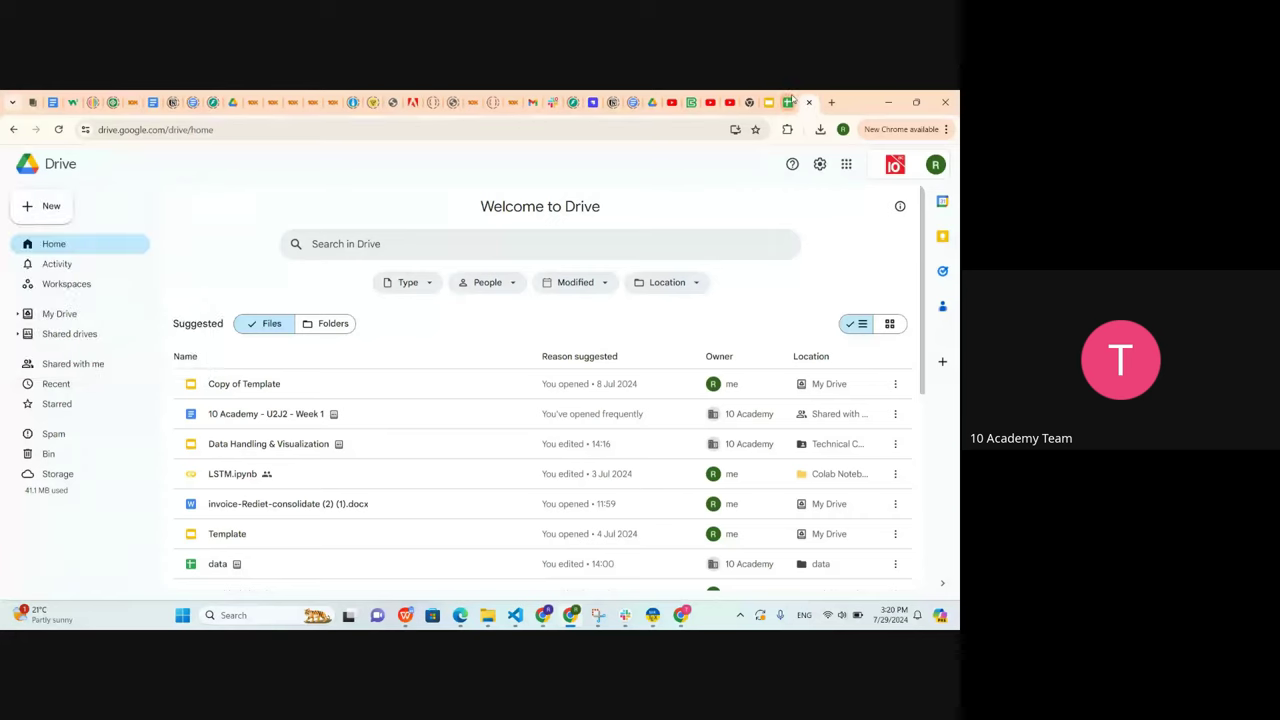
left_click(792, 101)
scroll(522, 365, "down", 15)
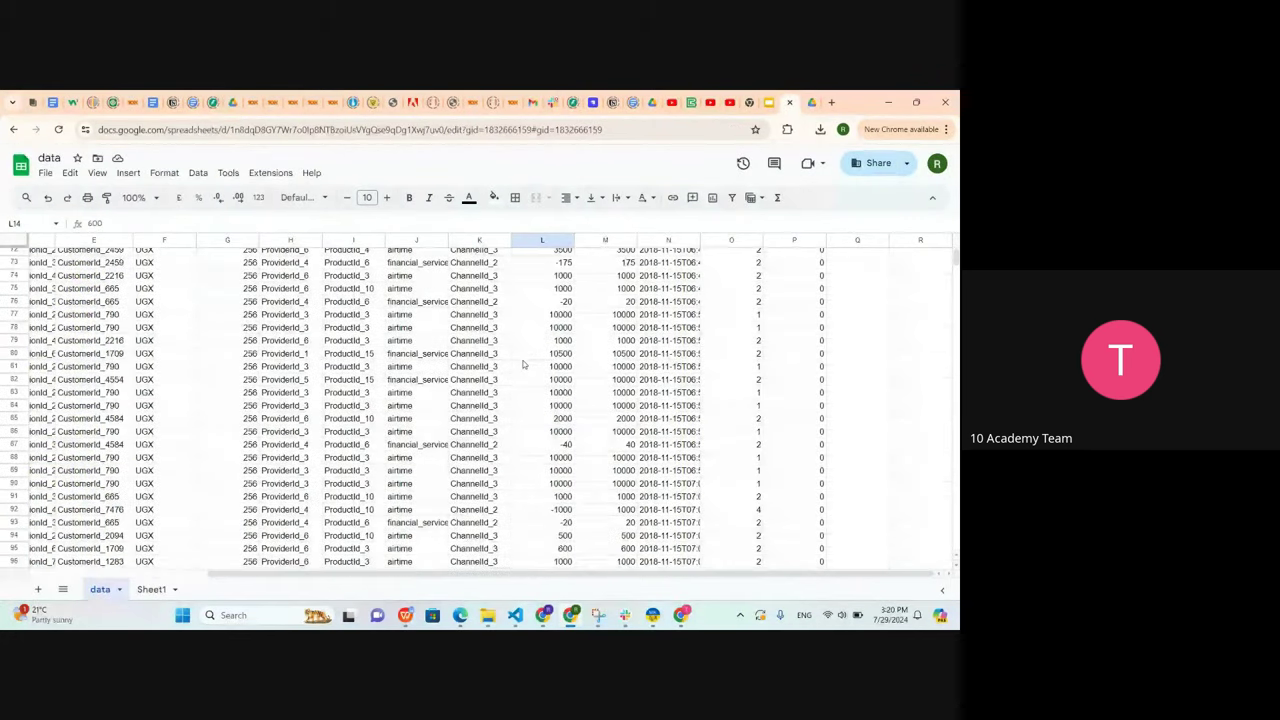
scroll(522, 365, "up", 15)
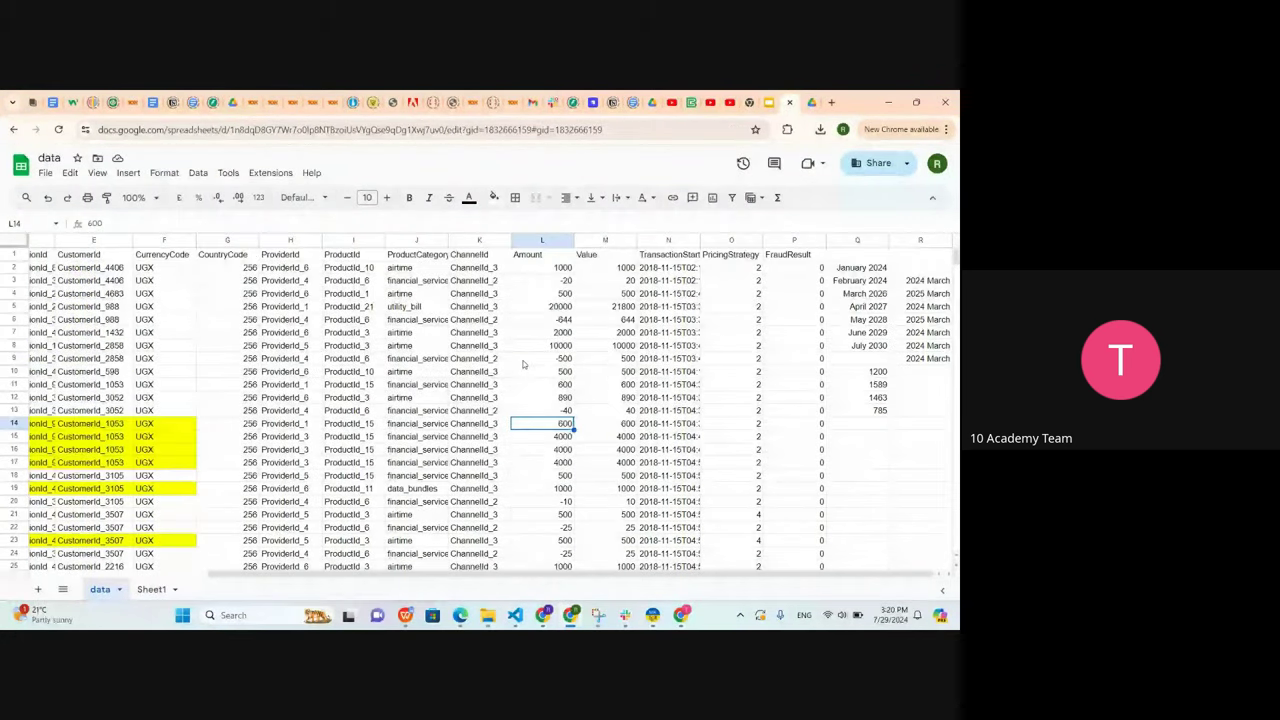
scroll(252, 358, "left", 3)
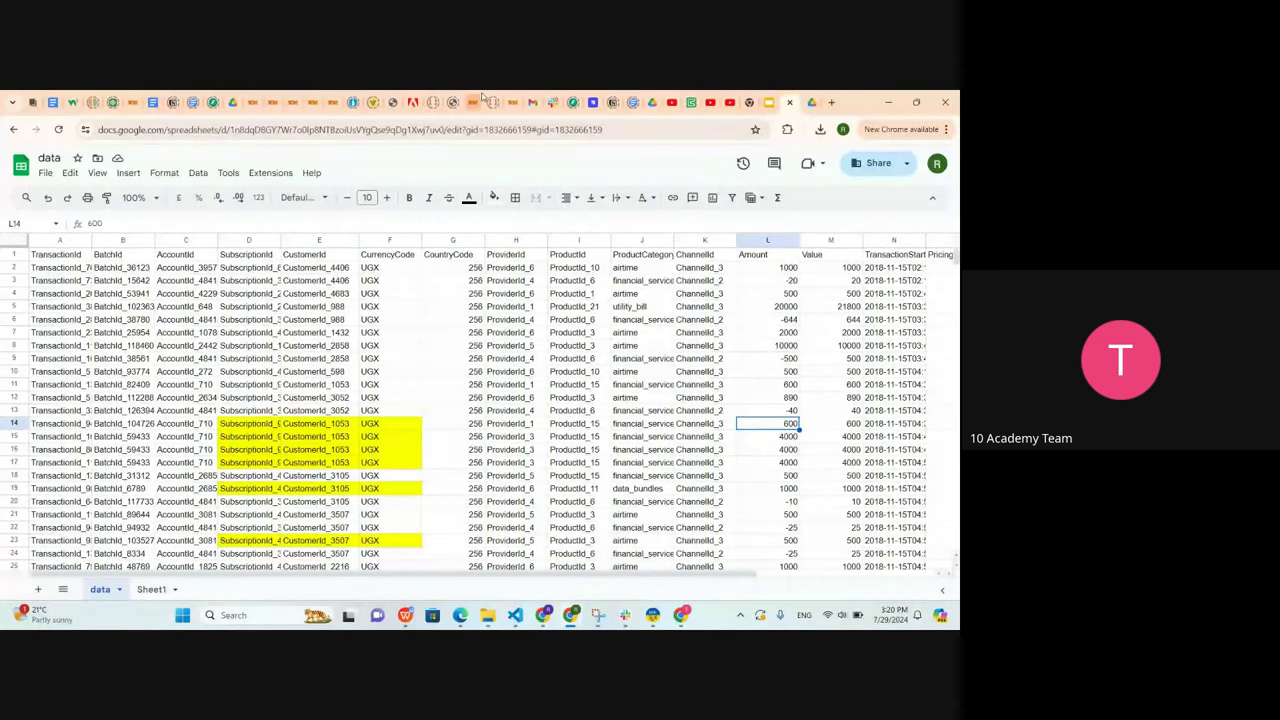
mouse_move(681, 616)
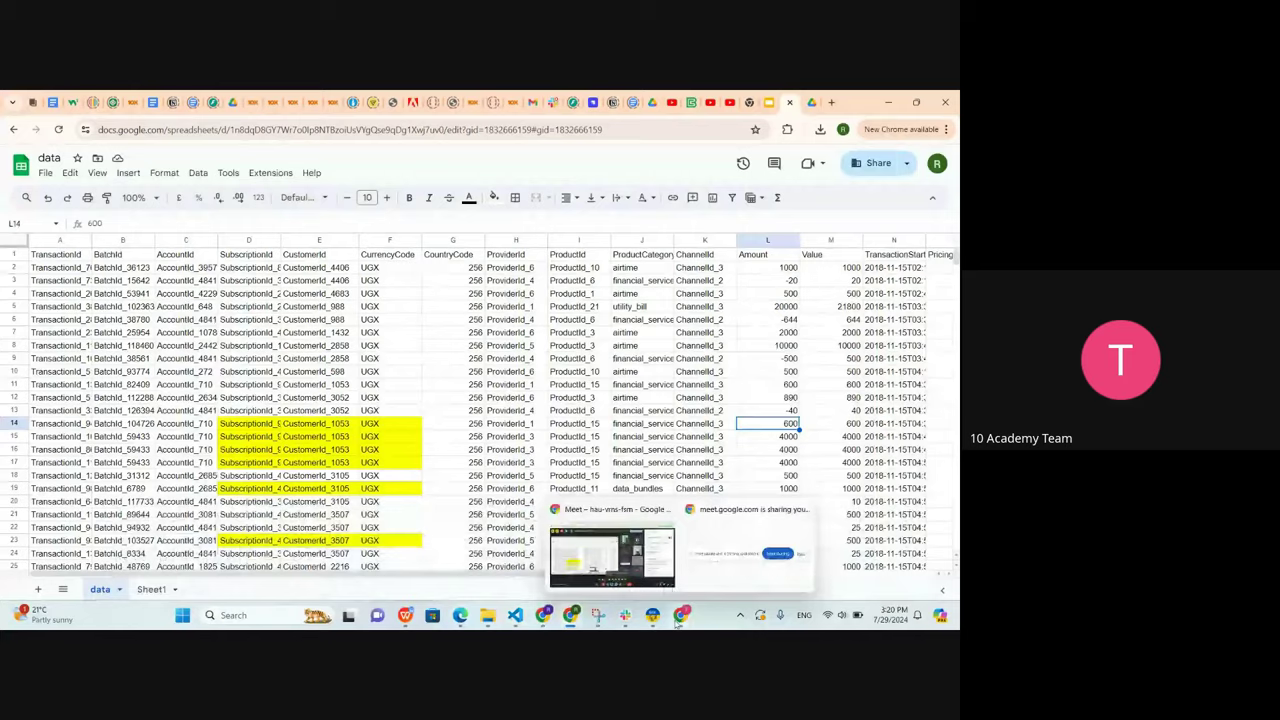
left_click(657, 571)
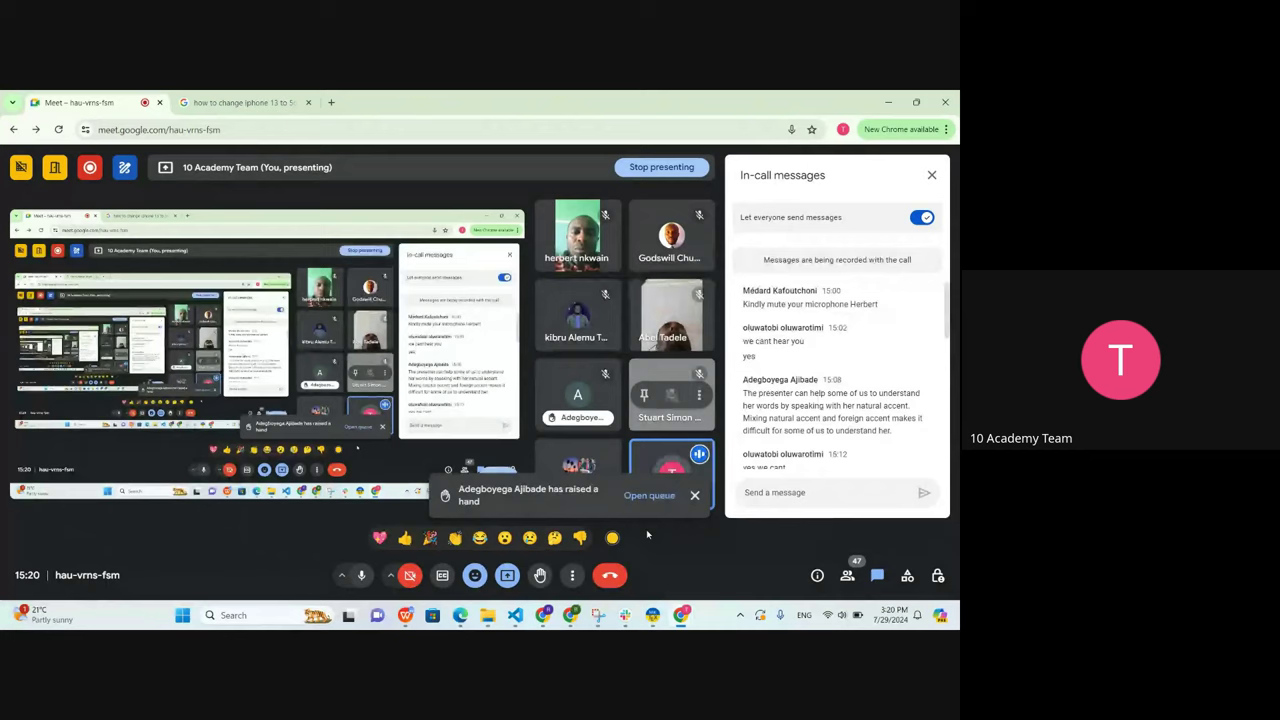
scroll(803, 428, "down", 5)
scroll(803, 428, "down", 3)
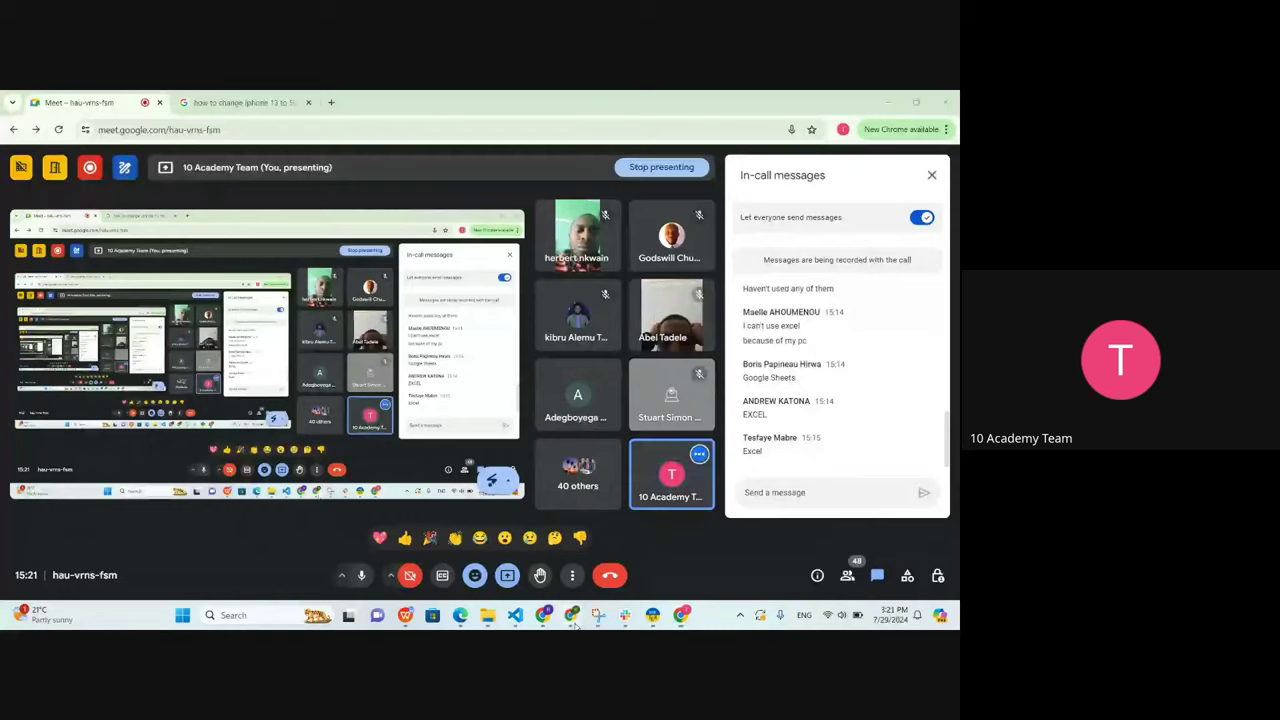
key("alt+Tab")
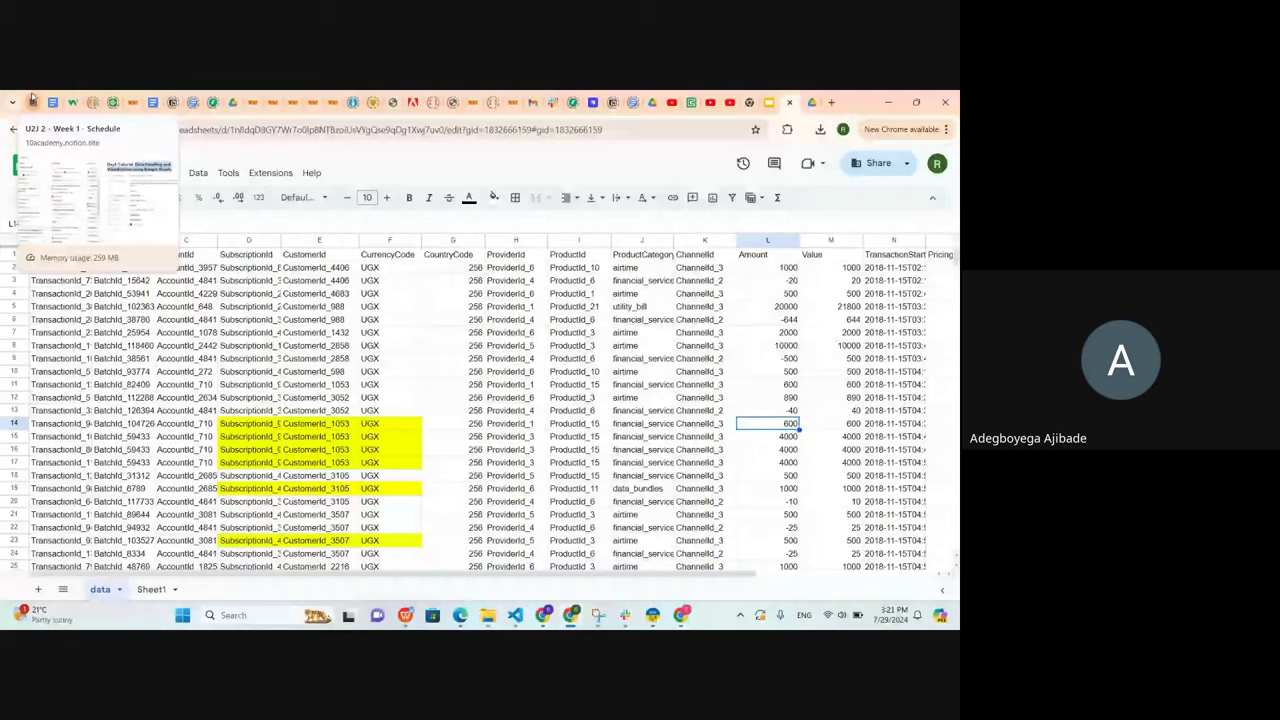
Skim the Week 1 Google Doc, then return to the data spreadsheet and open its File menu
left_click(31, 100)
left_click(52, 102)
scroll(276, 358, "down", 10)
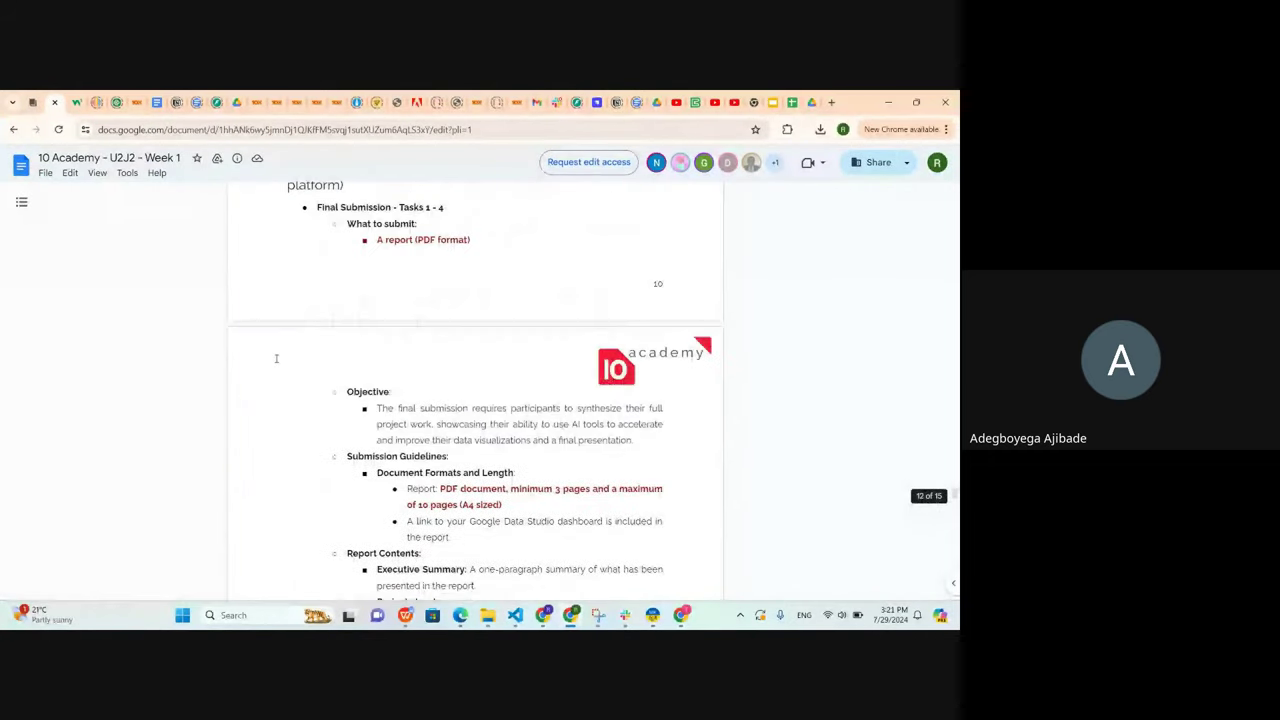
scroll(276, 358, "up", 15)
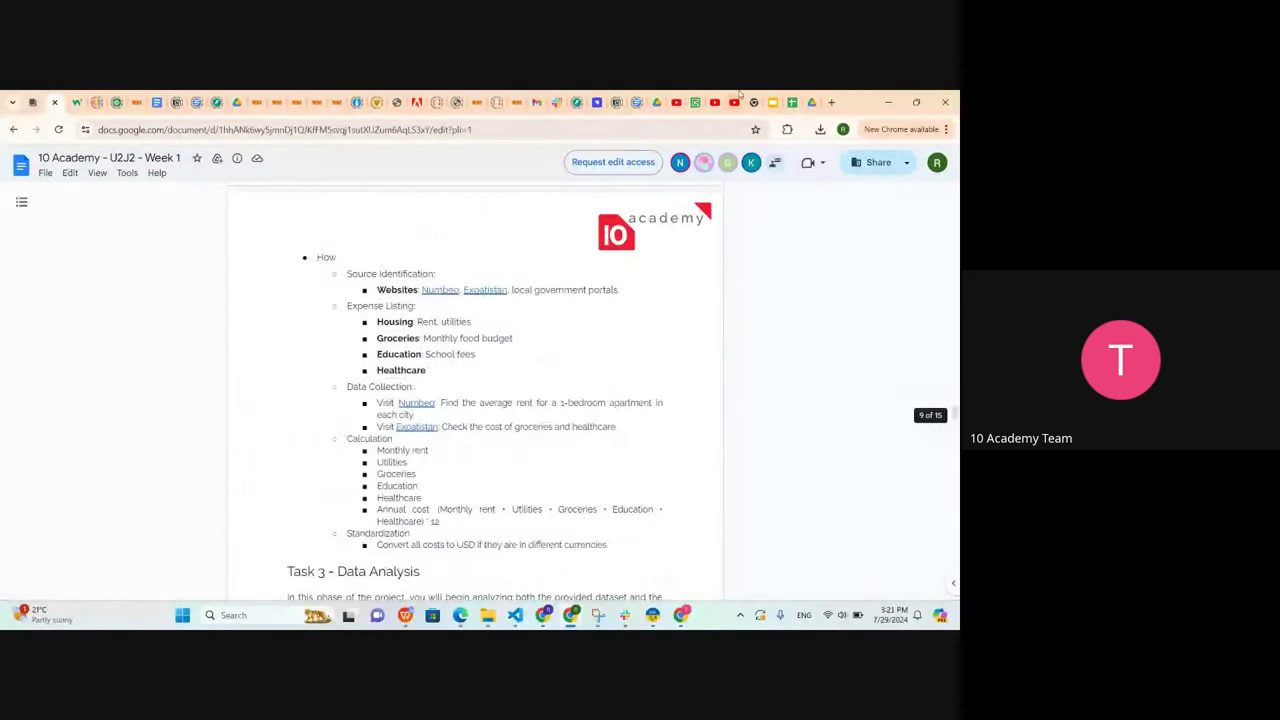
left_click(797, 94)
left_click(45, 172)
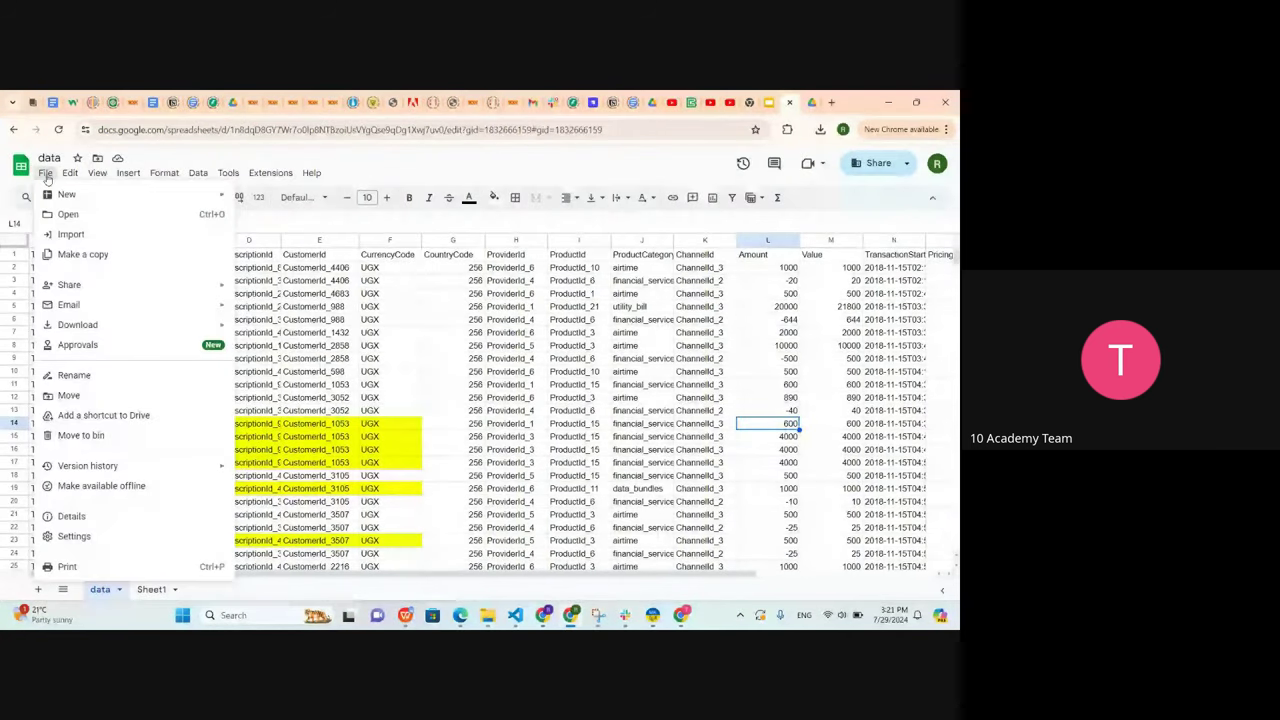
left_click(71, 235)
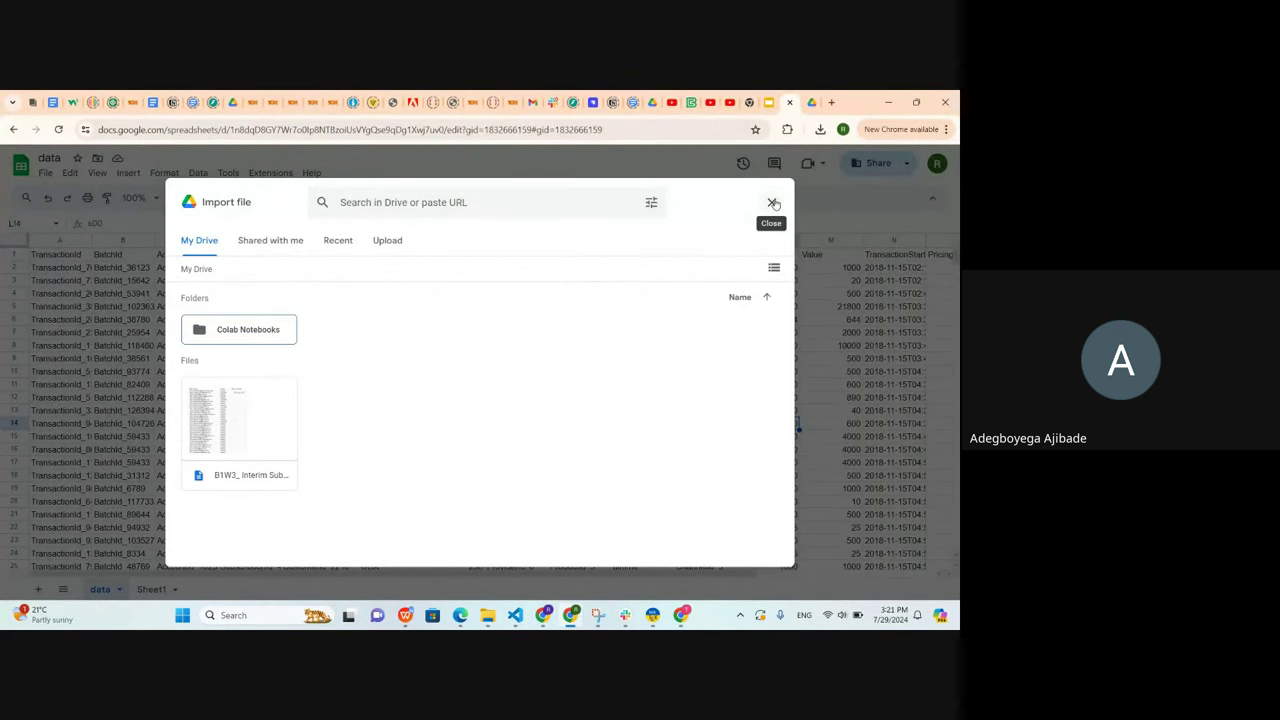
left_click(773, 203)
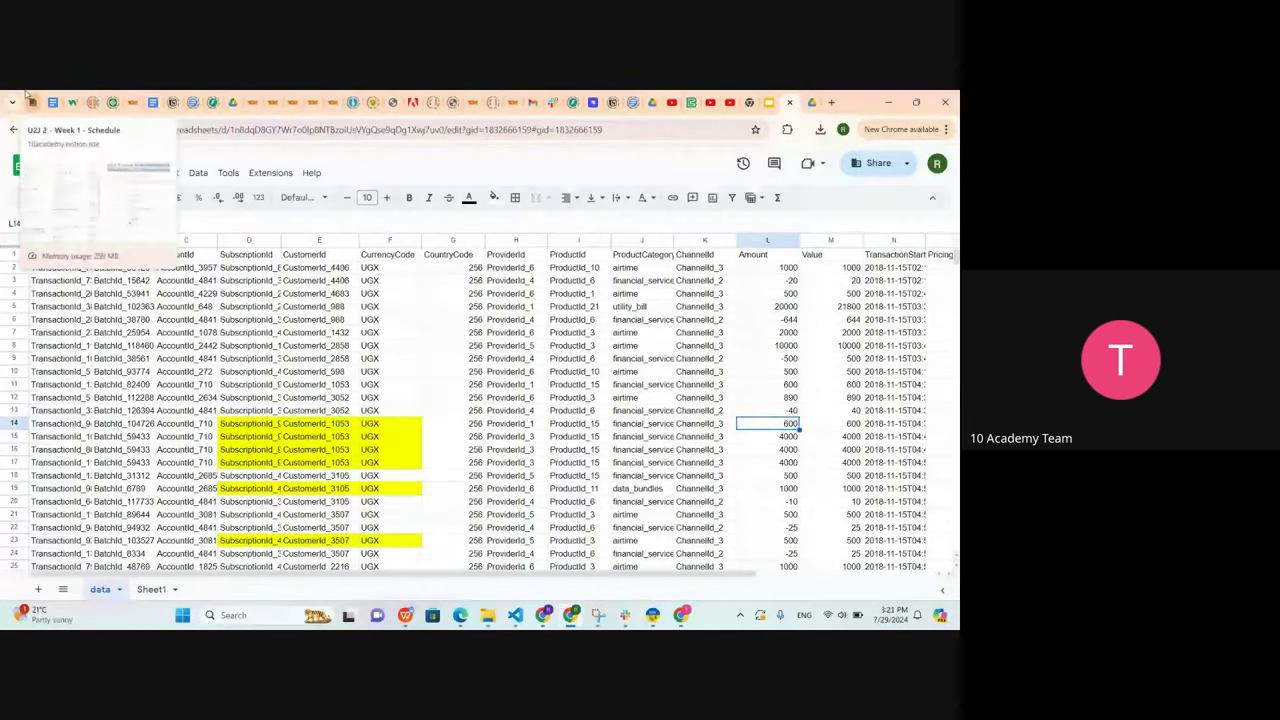
Pass through the schedule page to the Week 1 brief and scroll up to its Key Dates section
left_click(30, 99)
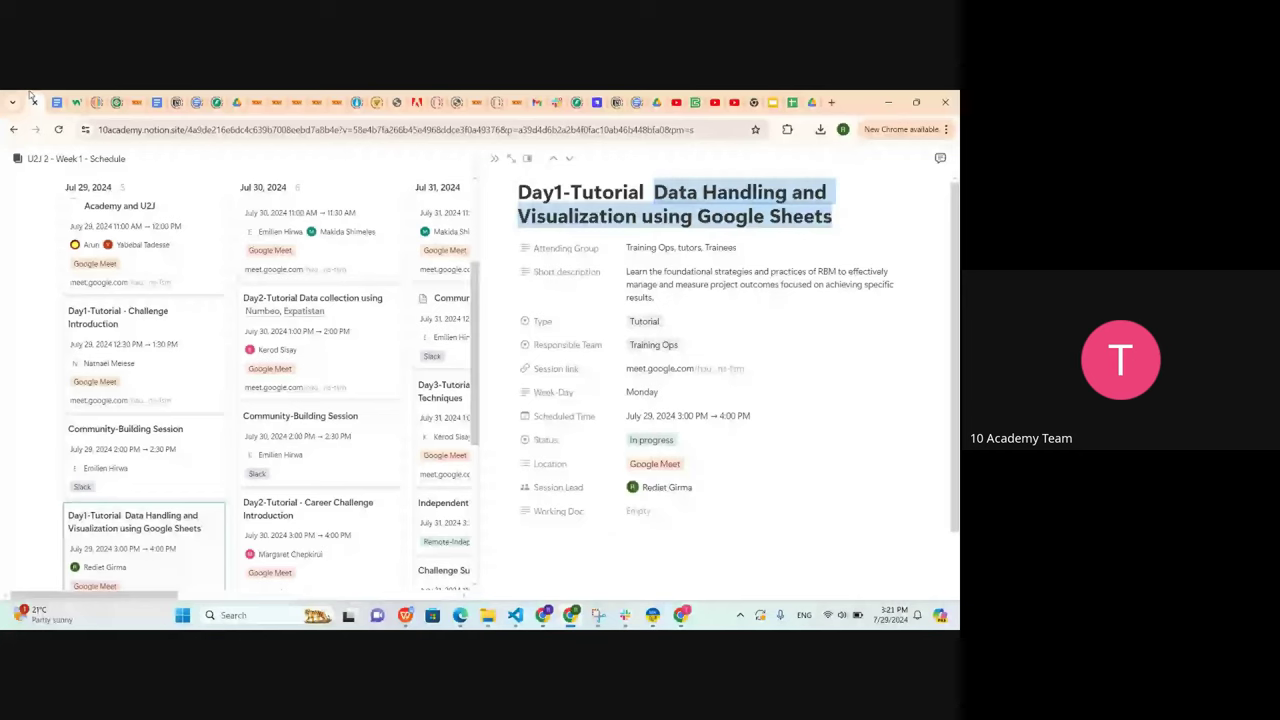
left_click(57, 99)
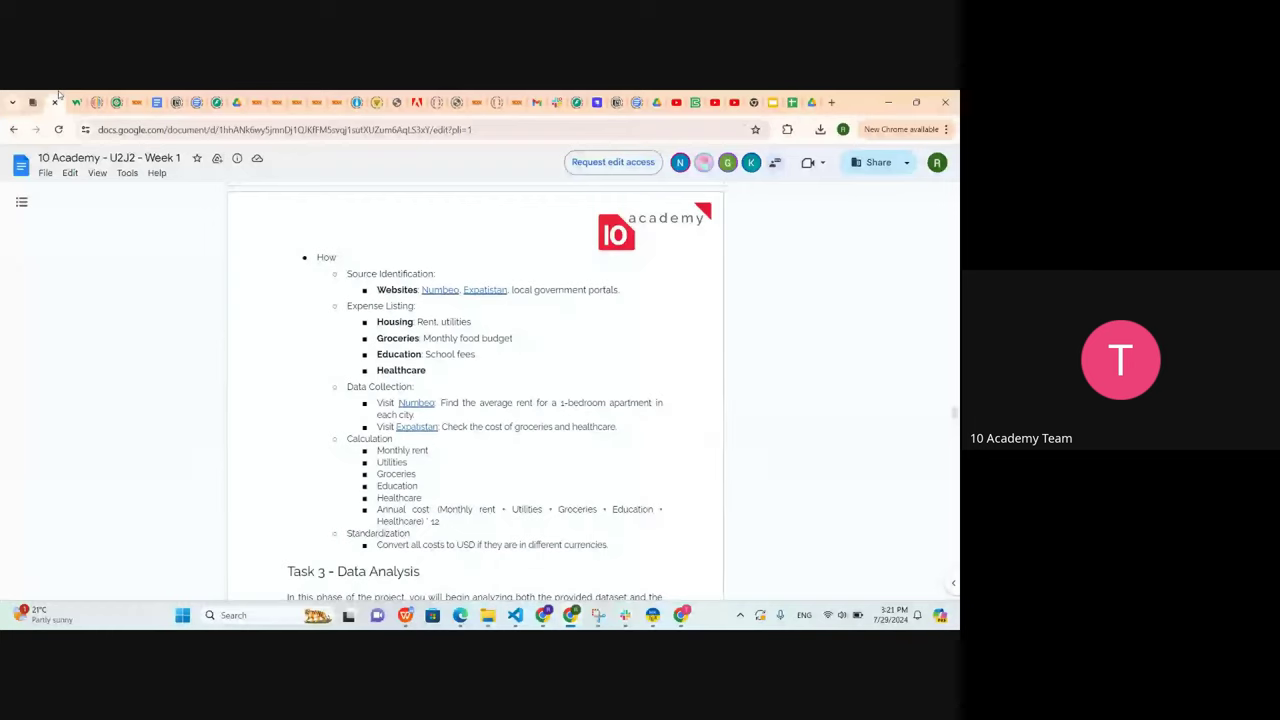
scroll(261, 215, "up", 20)
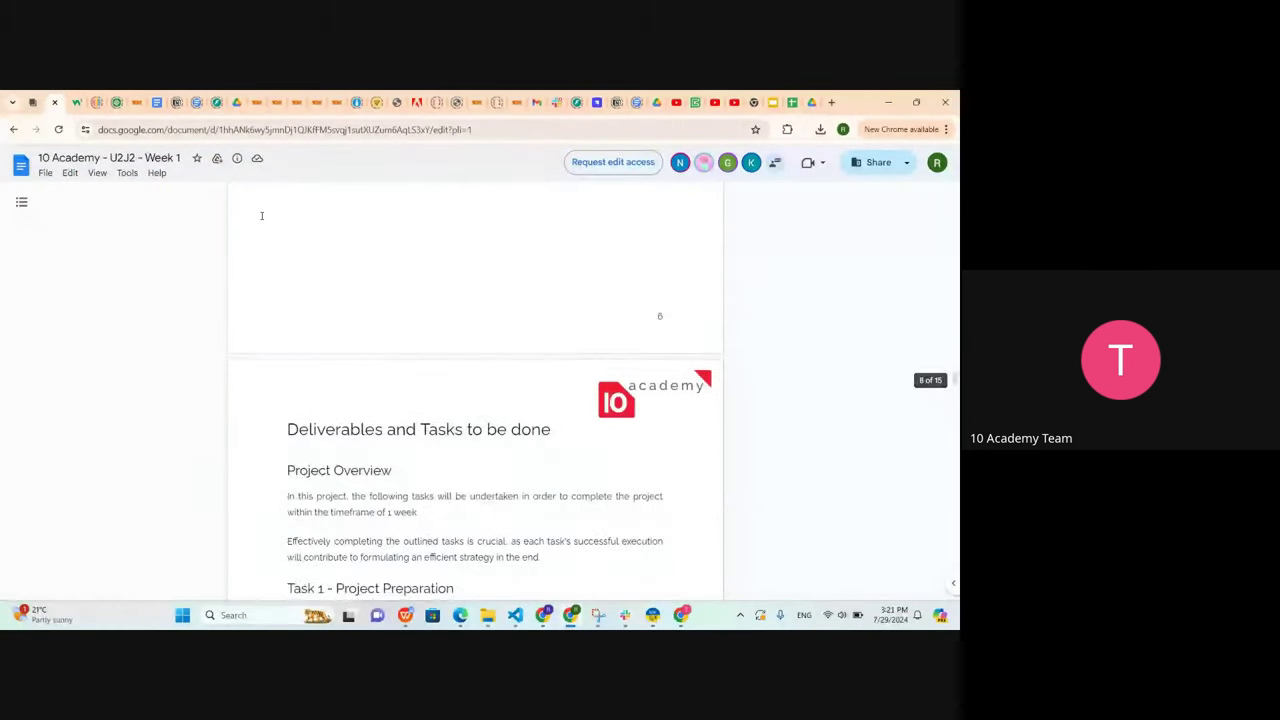
scroll(261, 215, "up", 3)
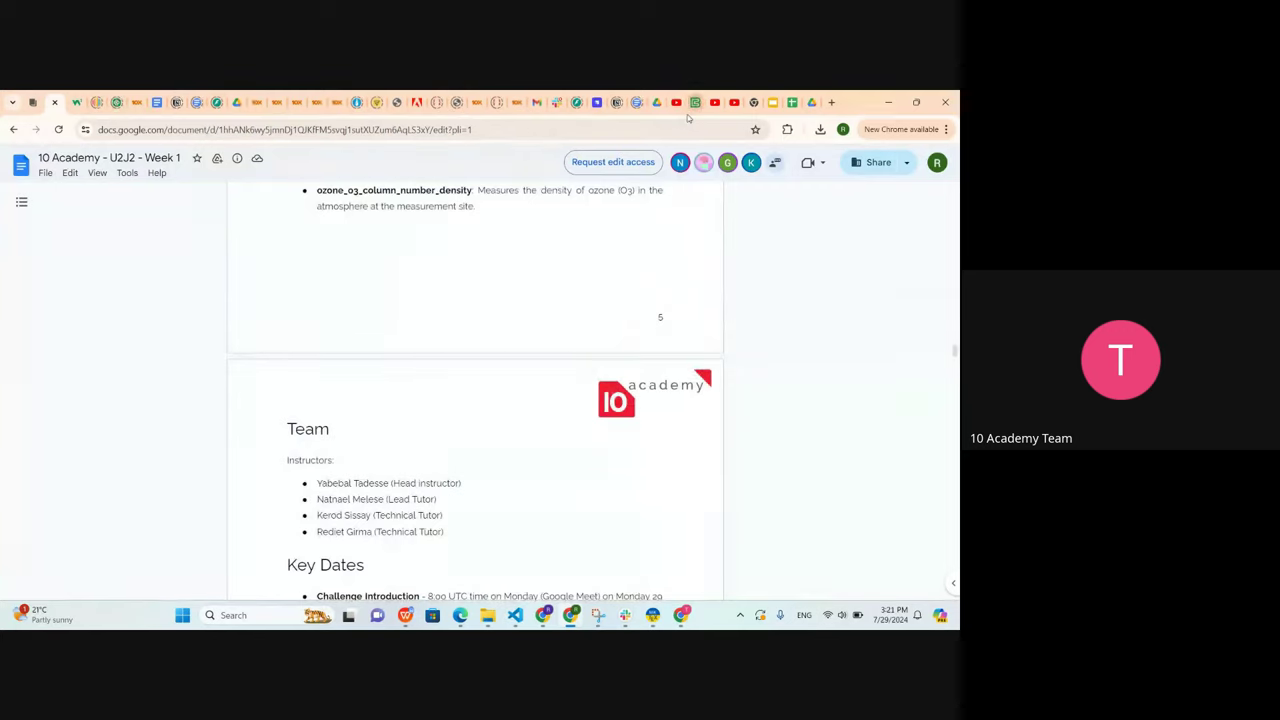
In Google Drive, view the New > Google Sheets creation options, then return to the data spreadsheet
left_click(783, 104)
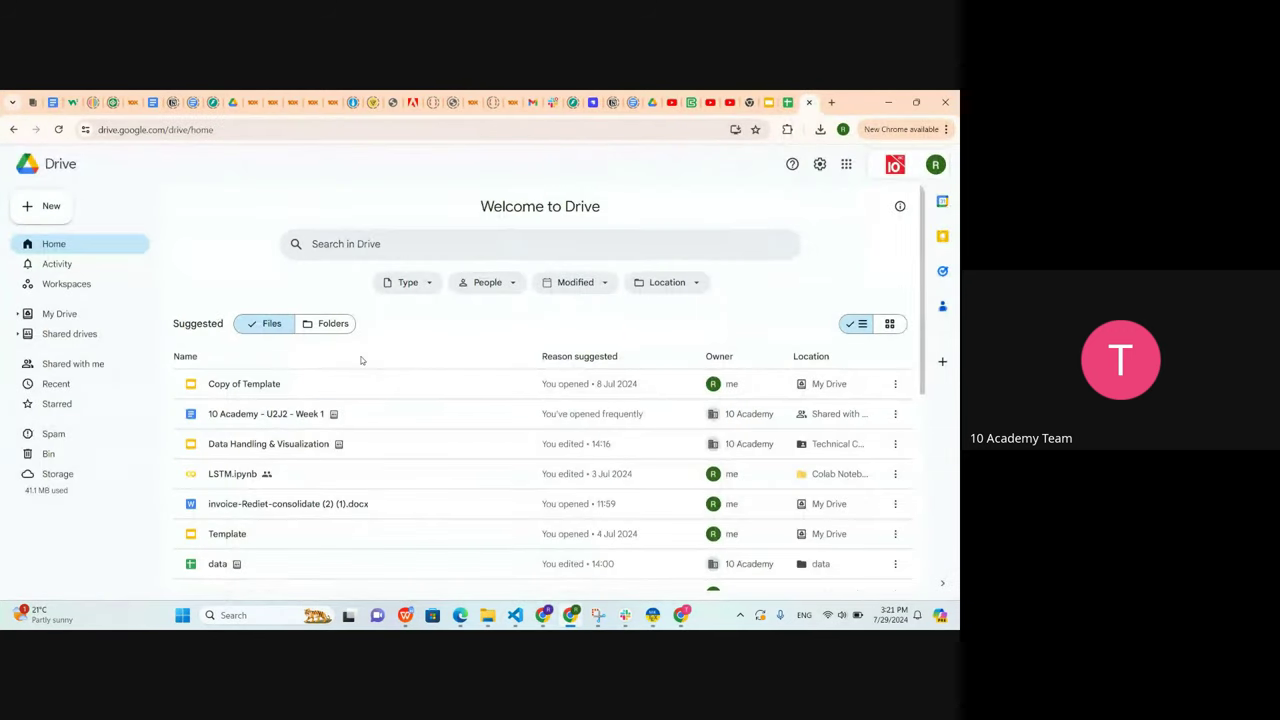
left_click(787, 100)
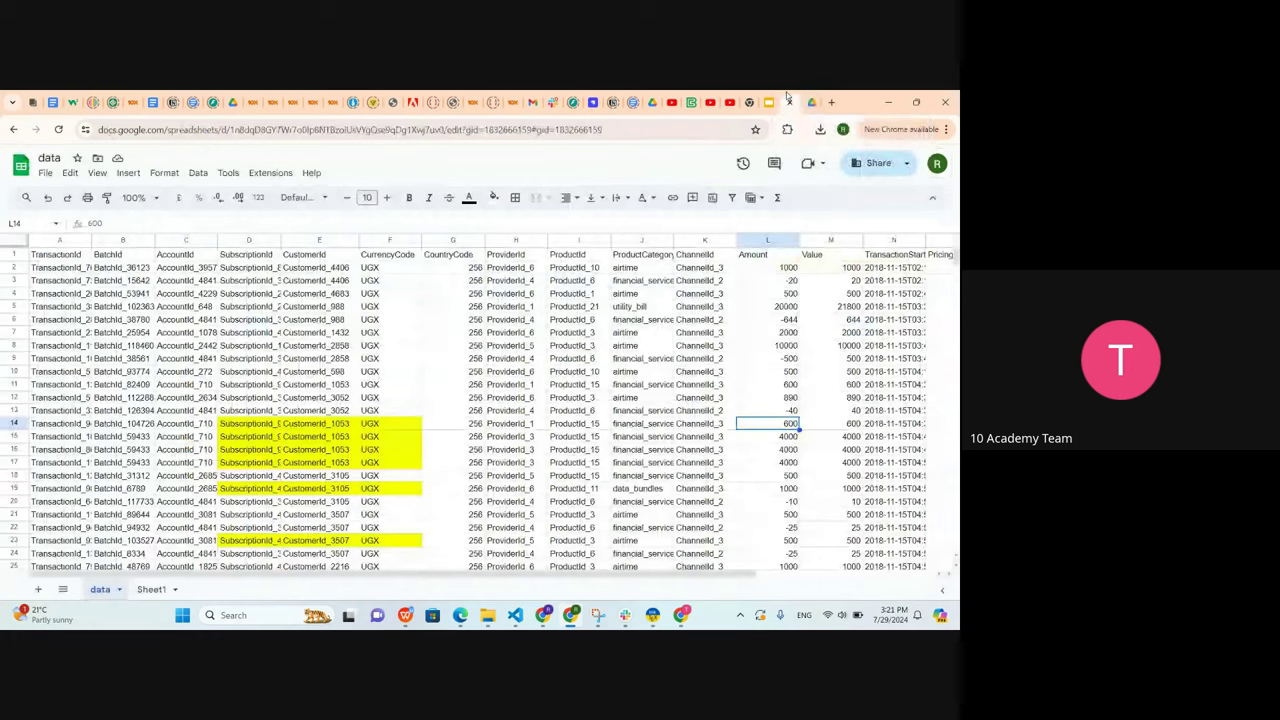
left_click(812, 102)
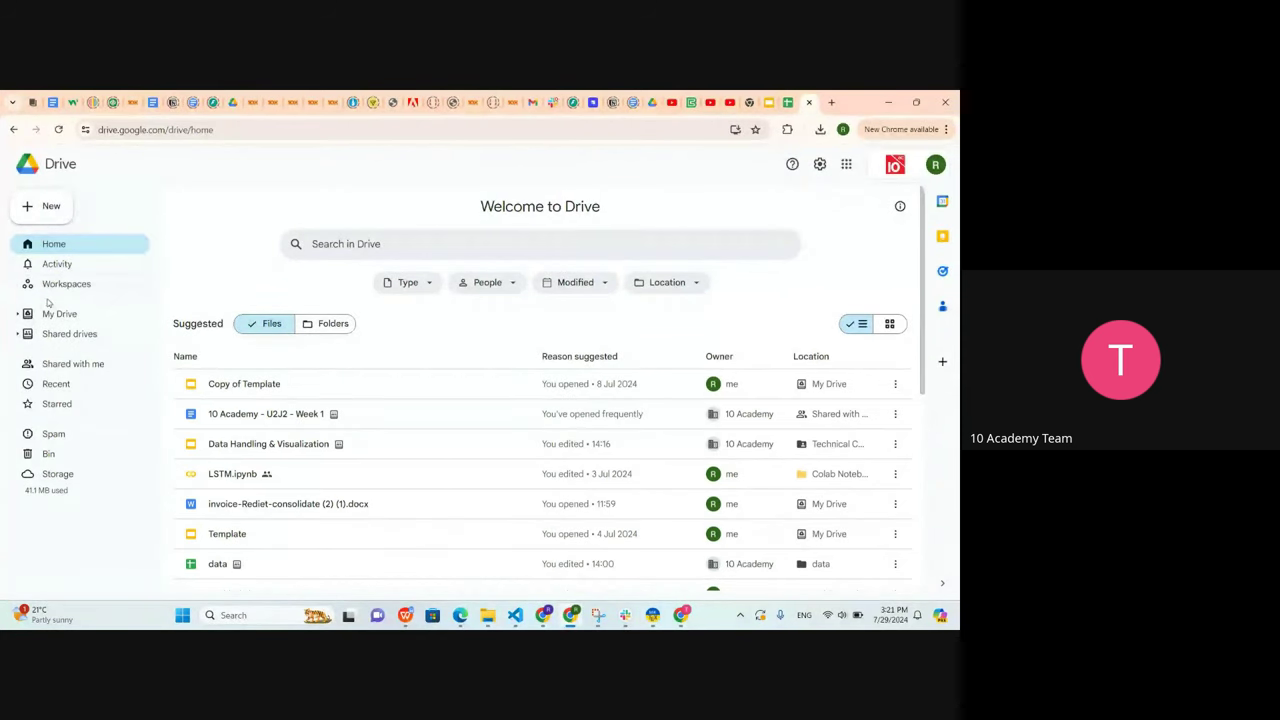
left_click(45, 206)
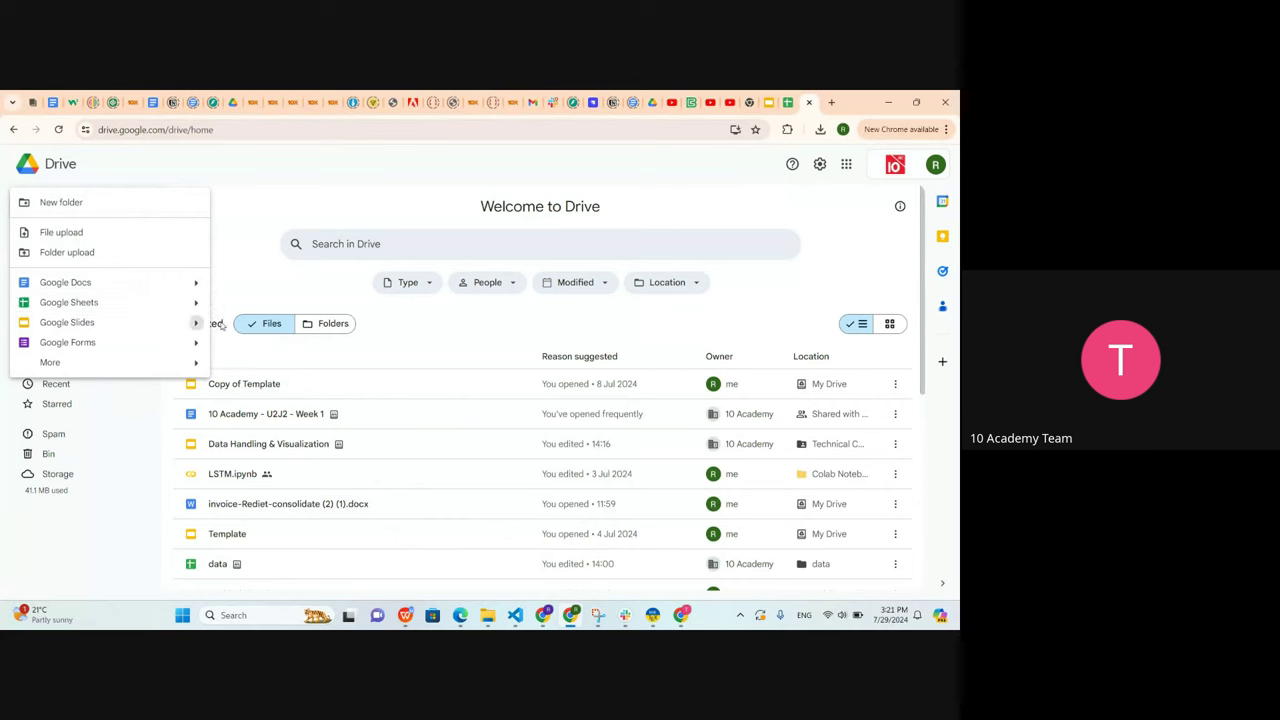
mouse_move(195, 308)
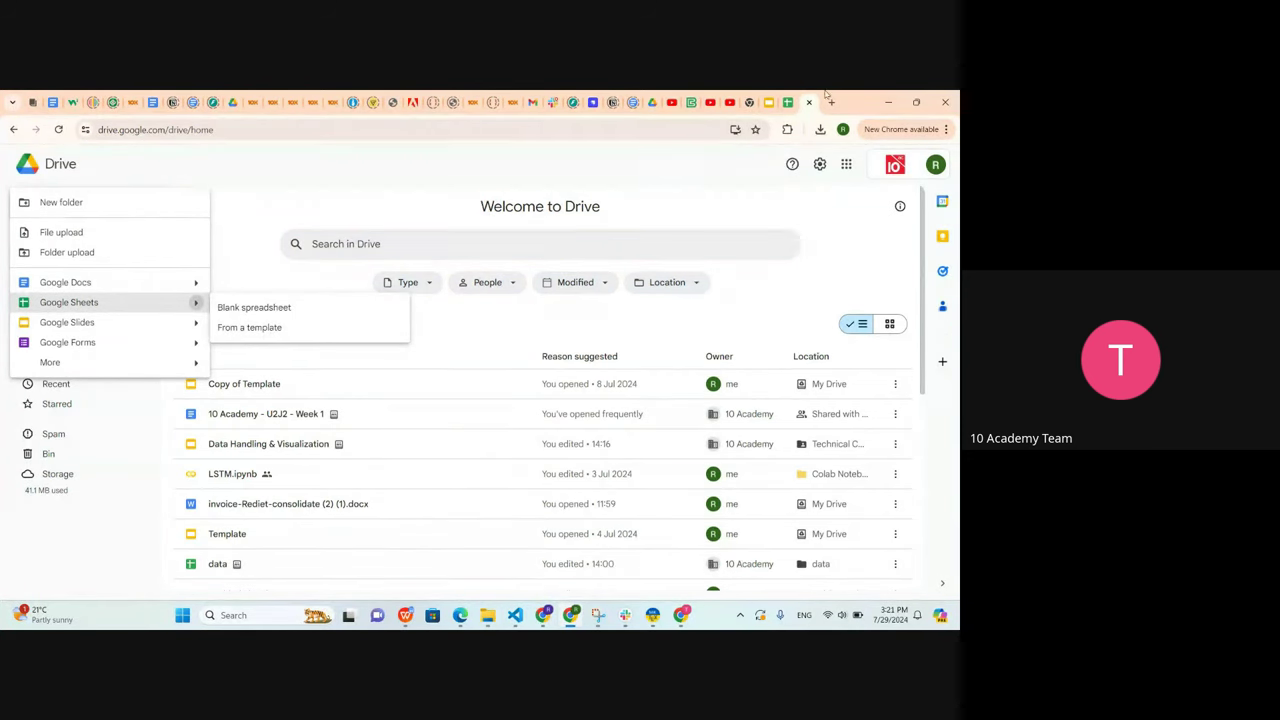
left_click(768, 102)
left_click(788, 102)
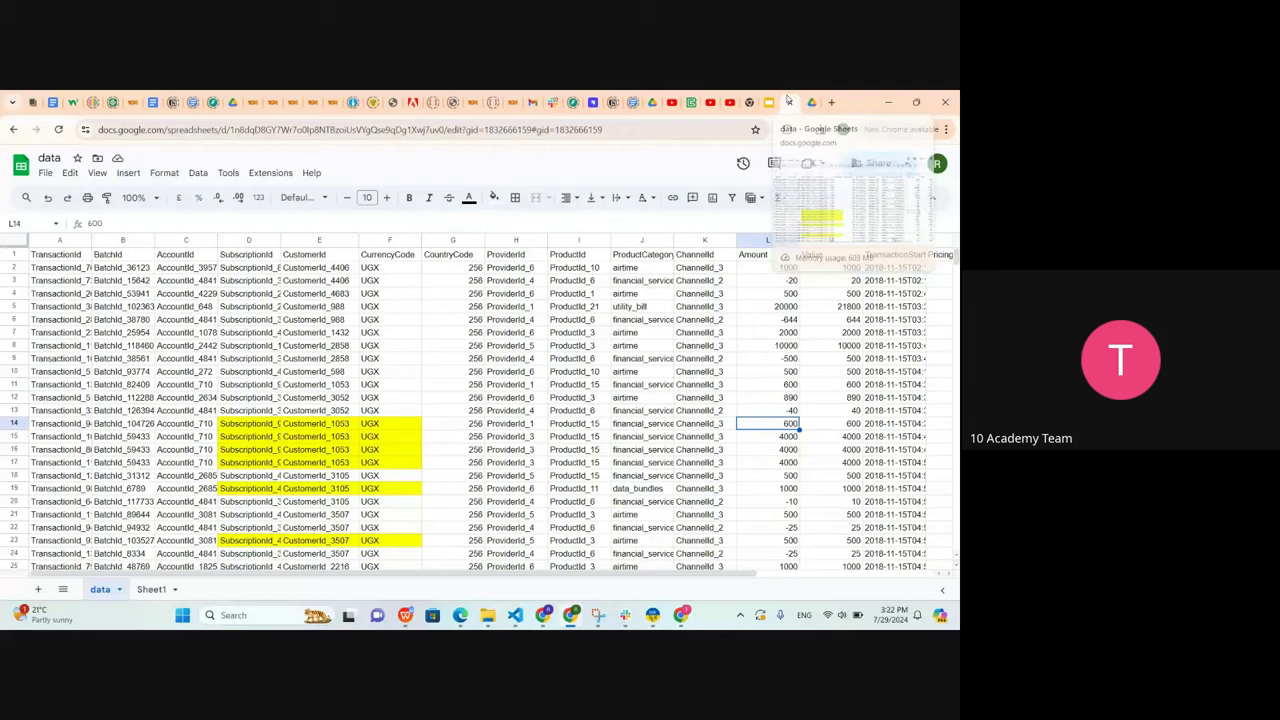
Open File > Import, switch to the Upload option, then close the dialog without importing anything
left_click(42, 174)
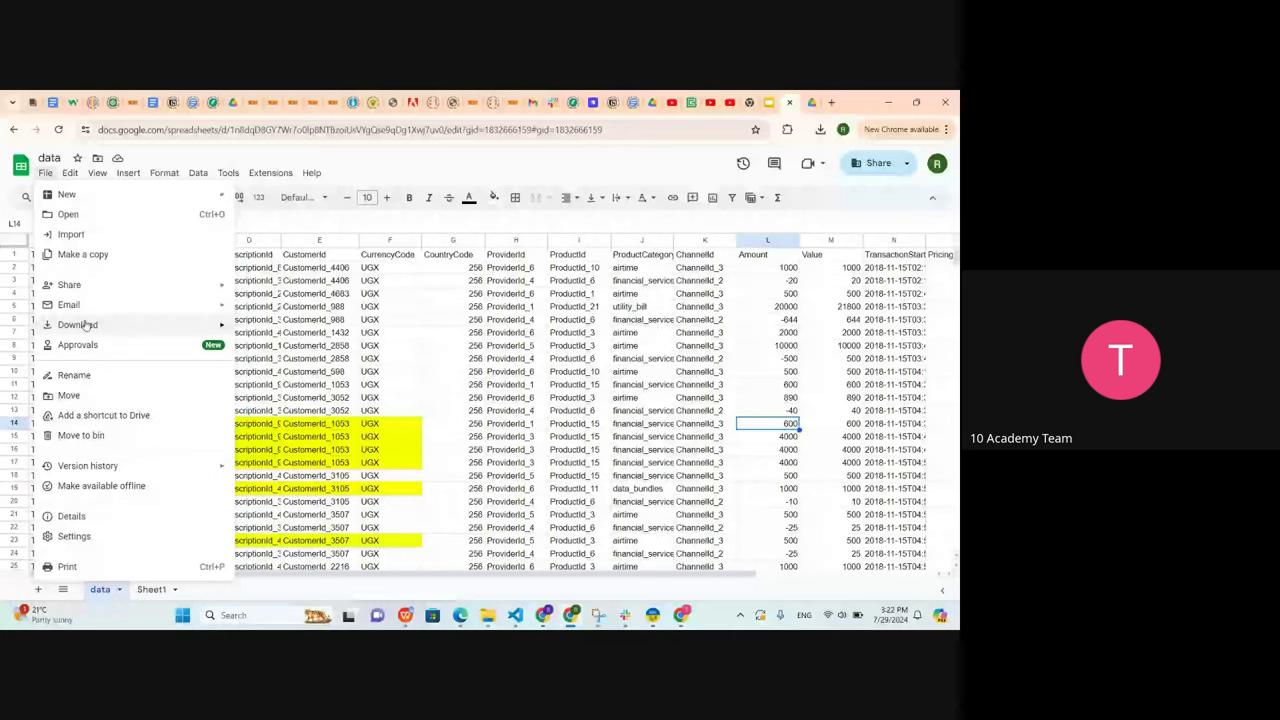
left_click(71, 235)
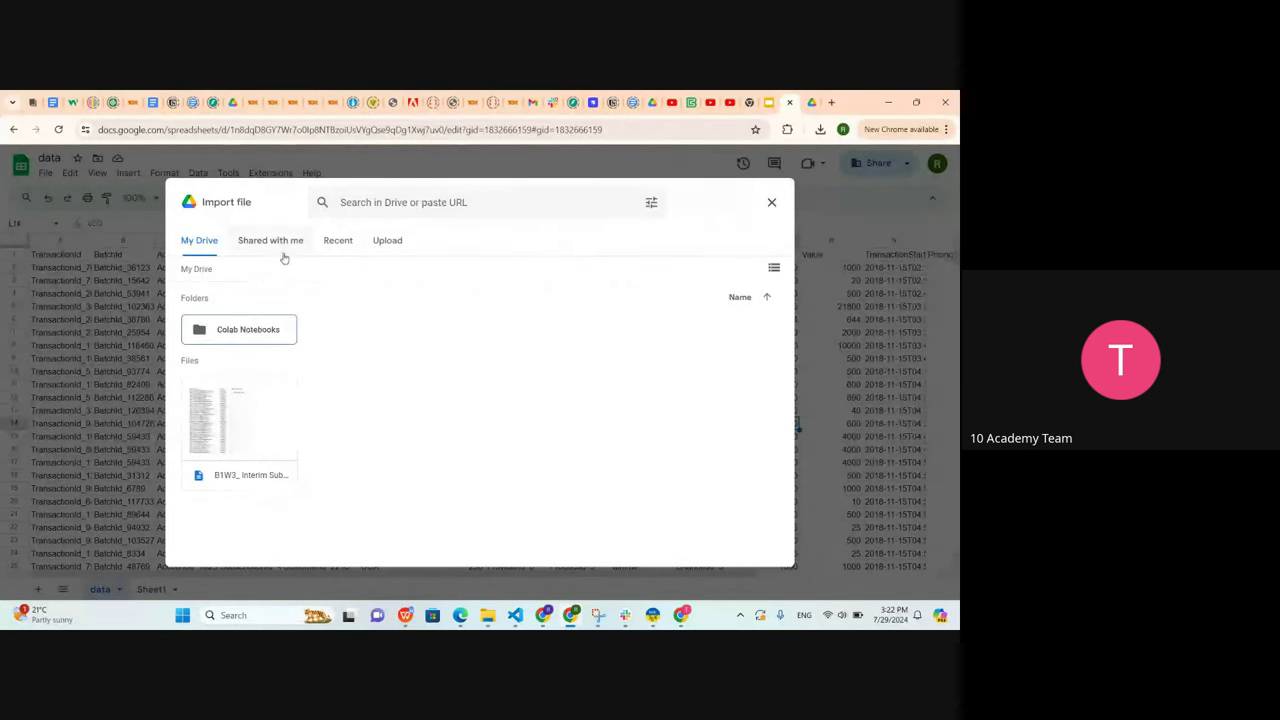
left_click(387, 241)
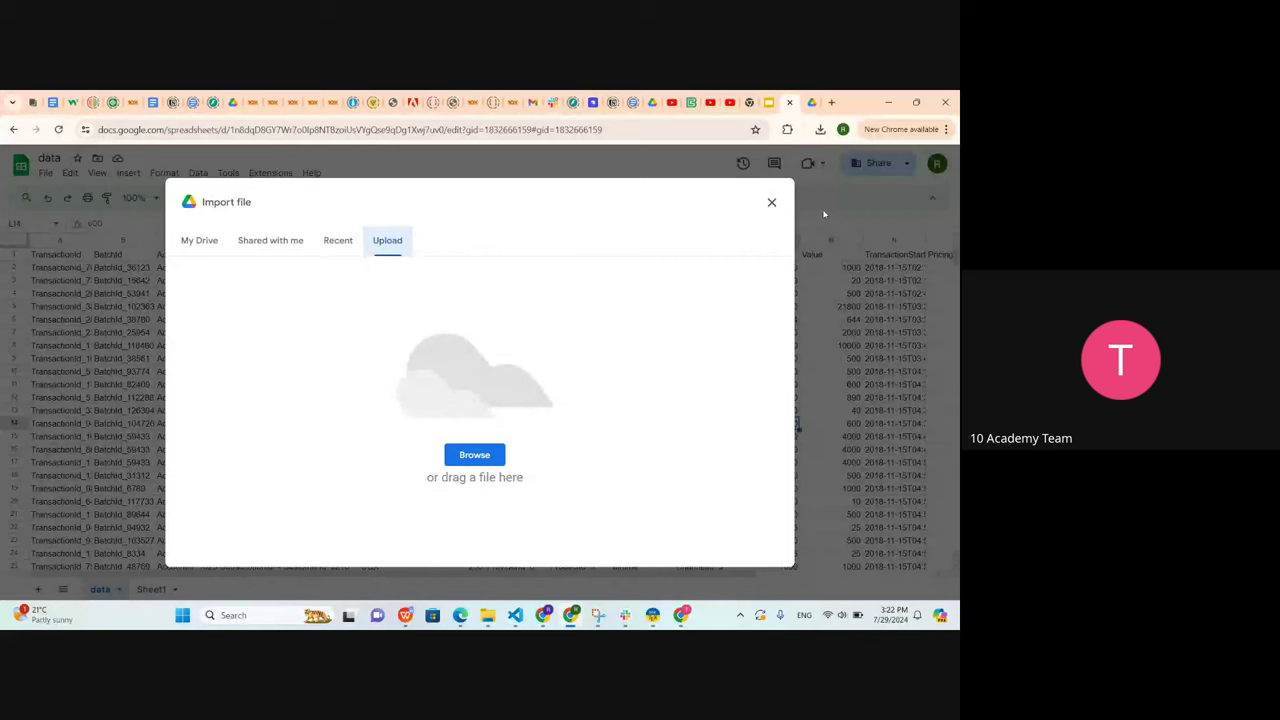
left_click(771, 204)
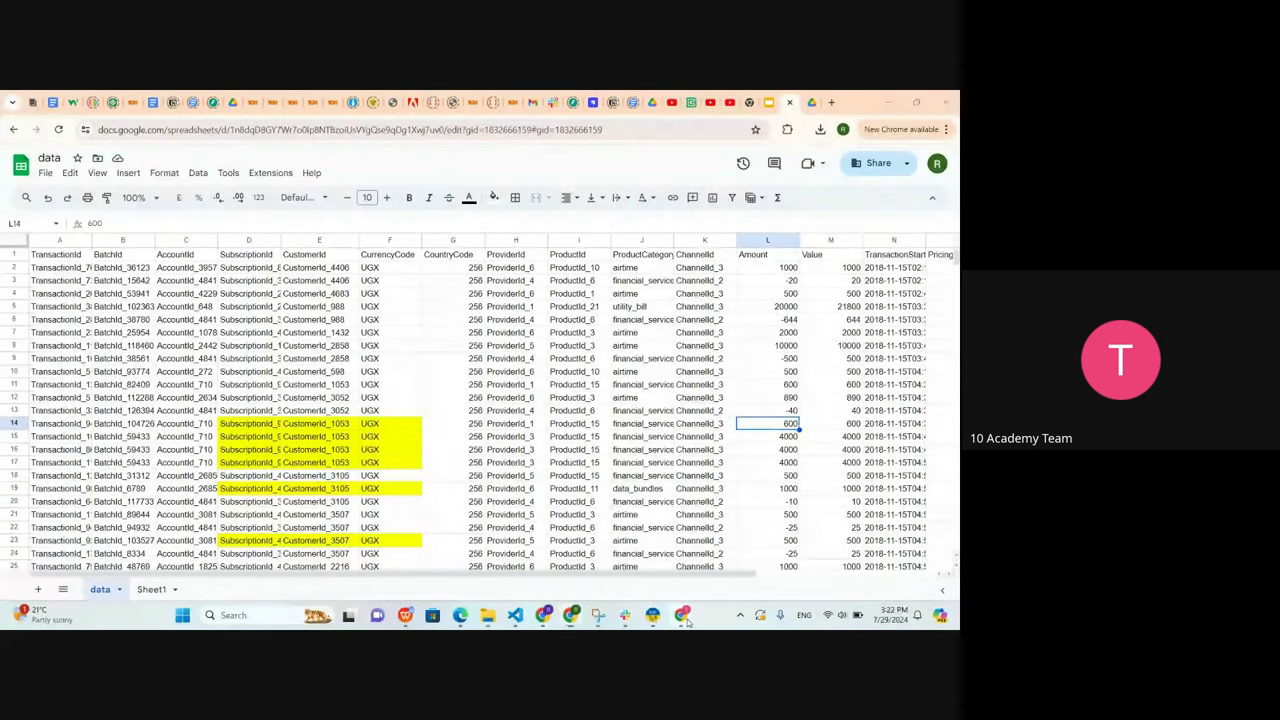
mouse_move(681, 617)
left_click(634, 552)
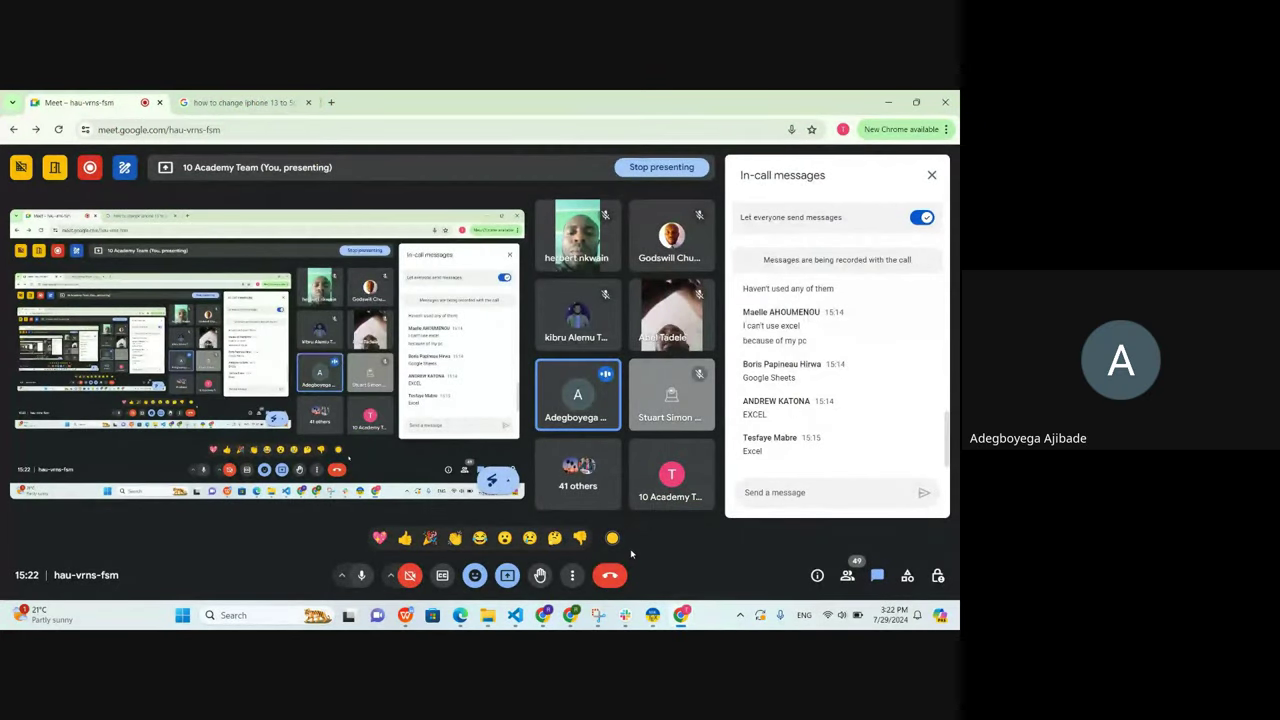
mouse_move(572, 618)
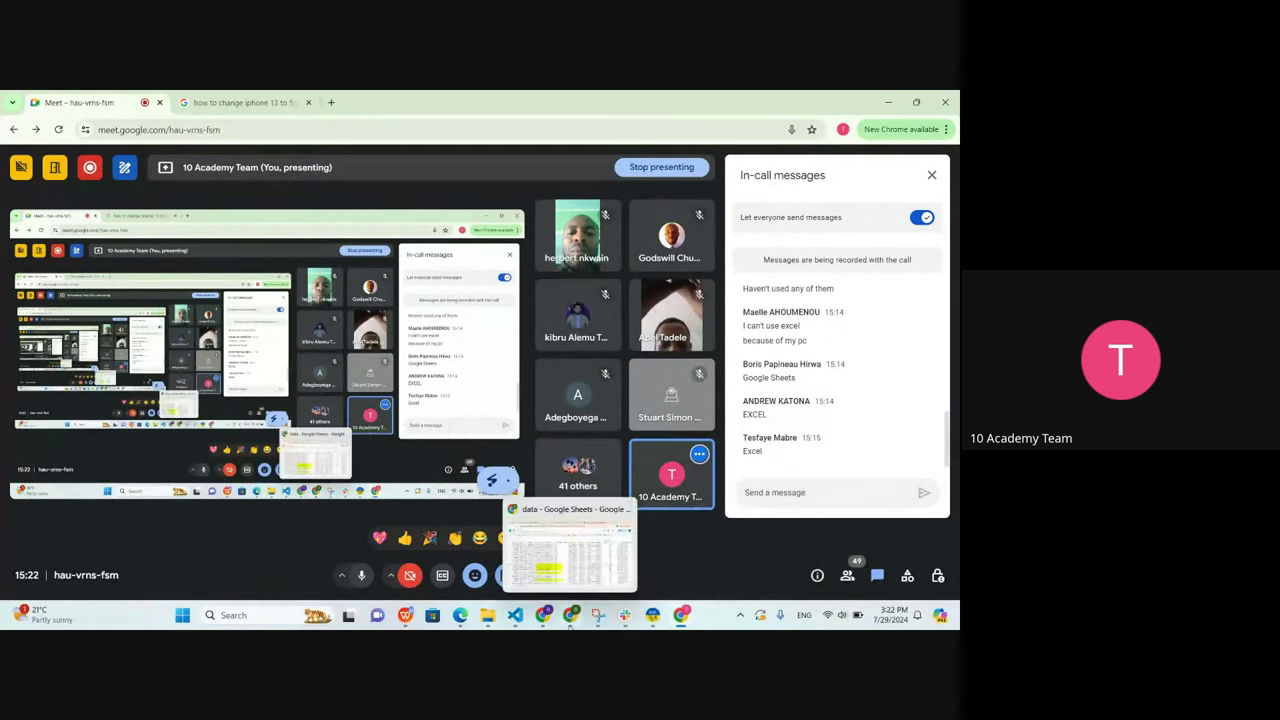
left_click(555, 552)
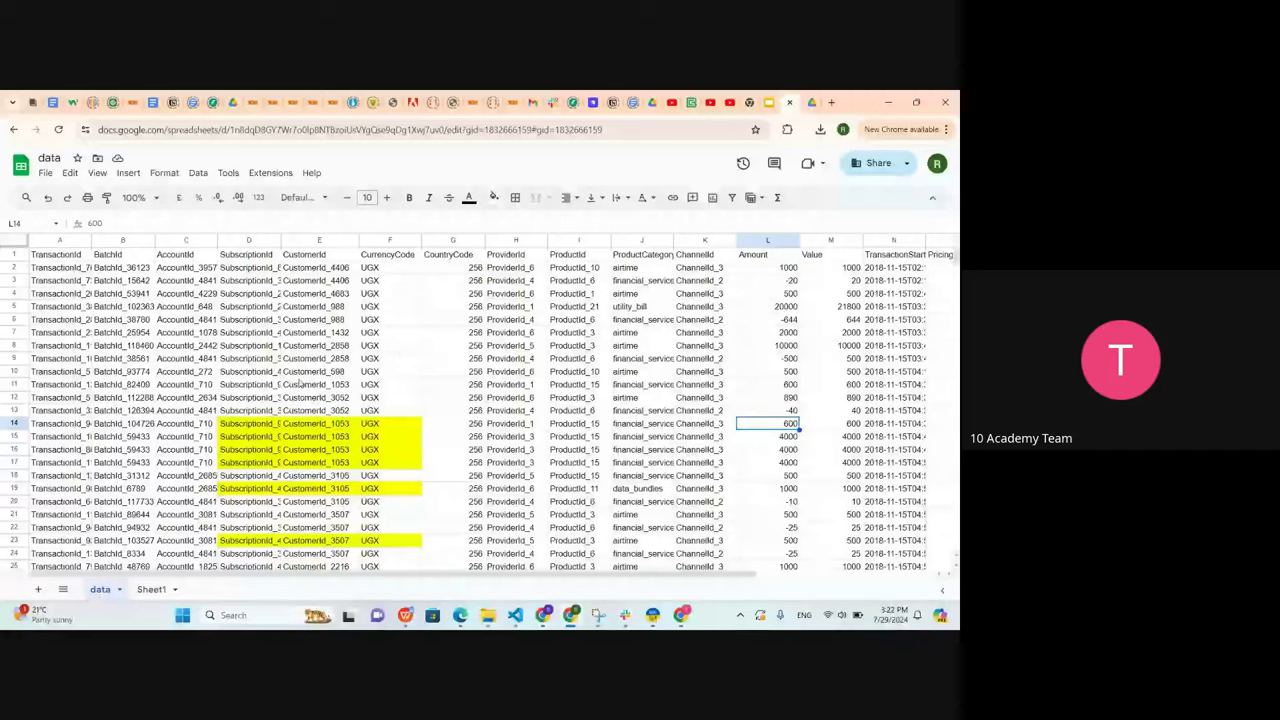
left_click(155, 199)
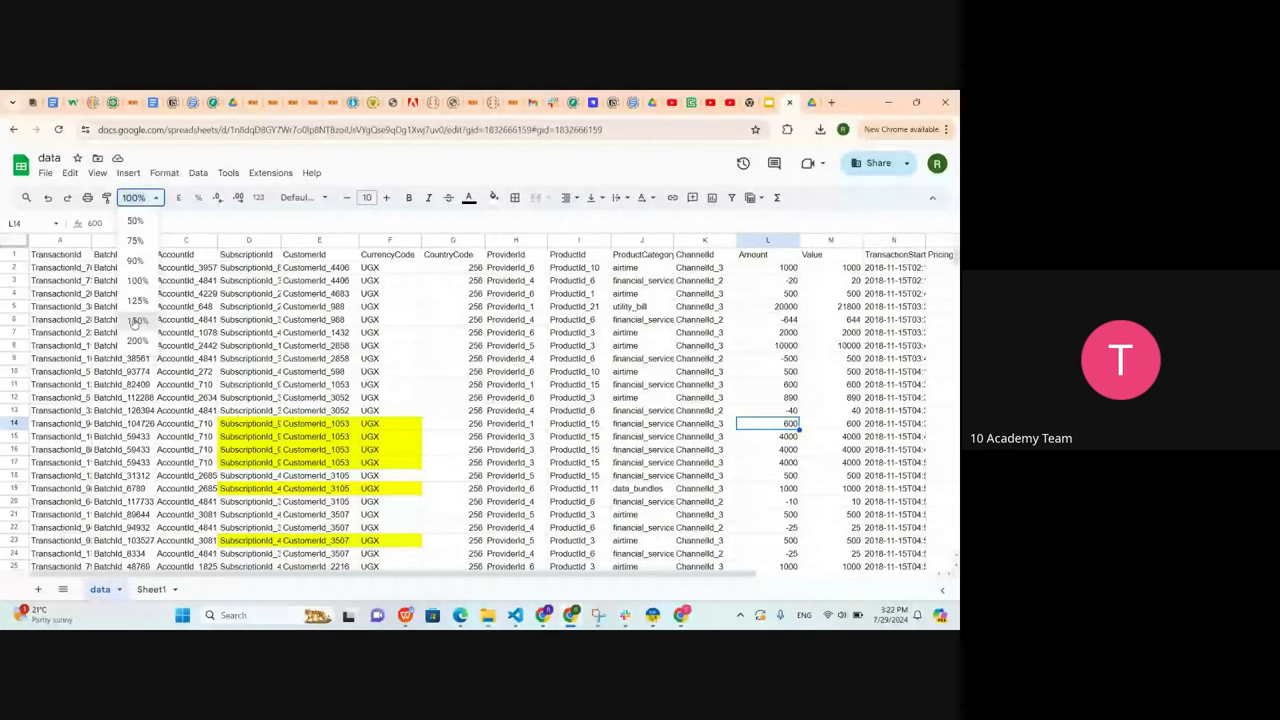
left_click(136, 322)
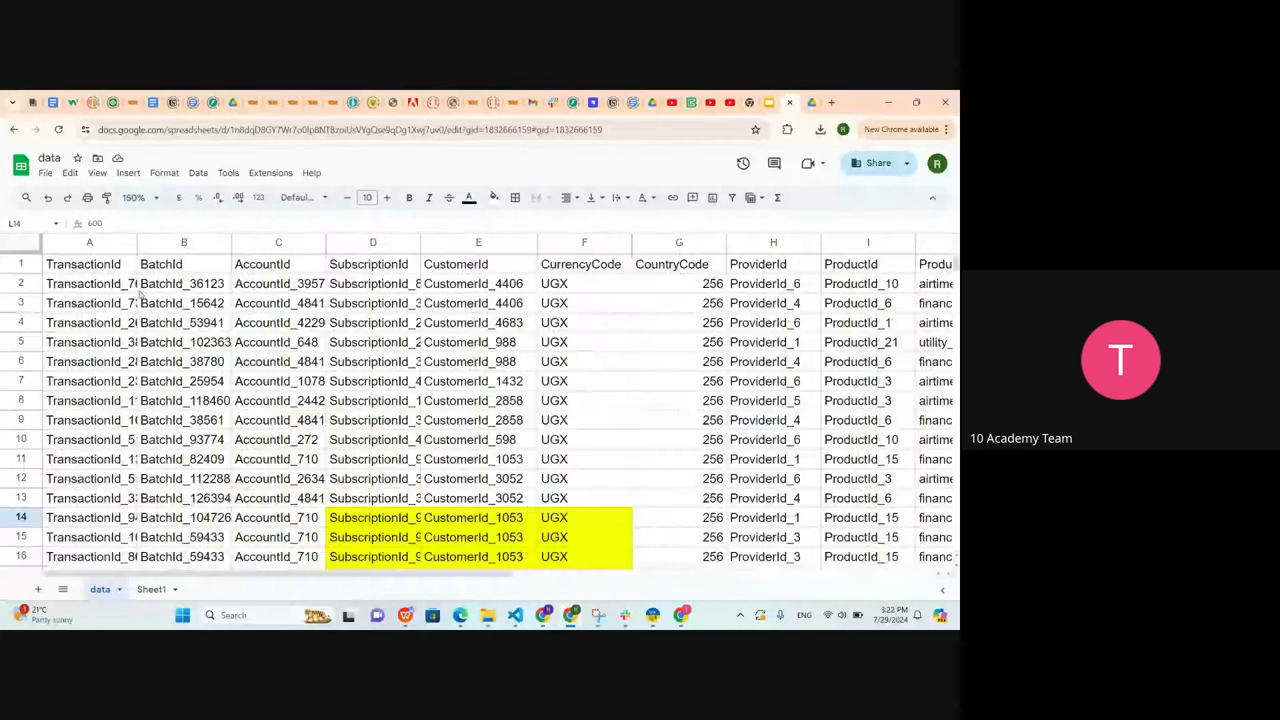
left_click(155, 198)
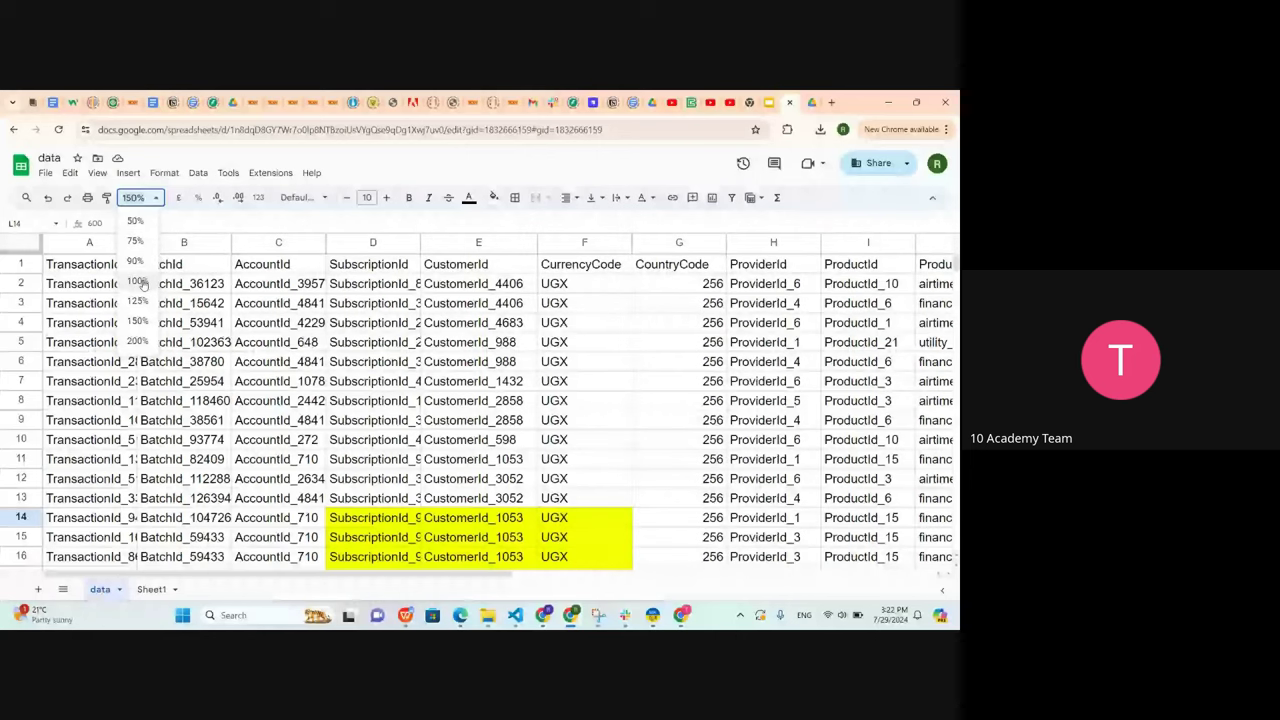
left_click(137, 281)
scroll(307, 372, "down", 5)
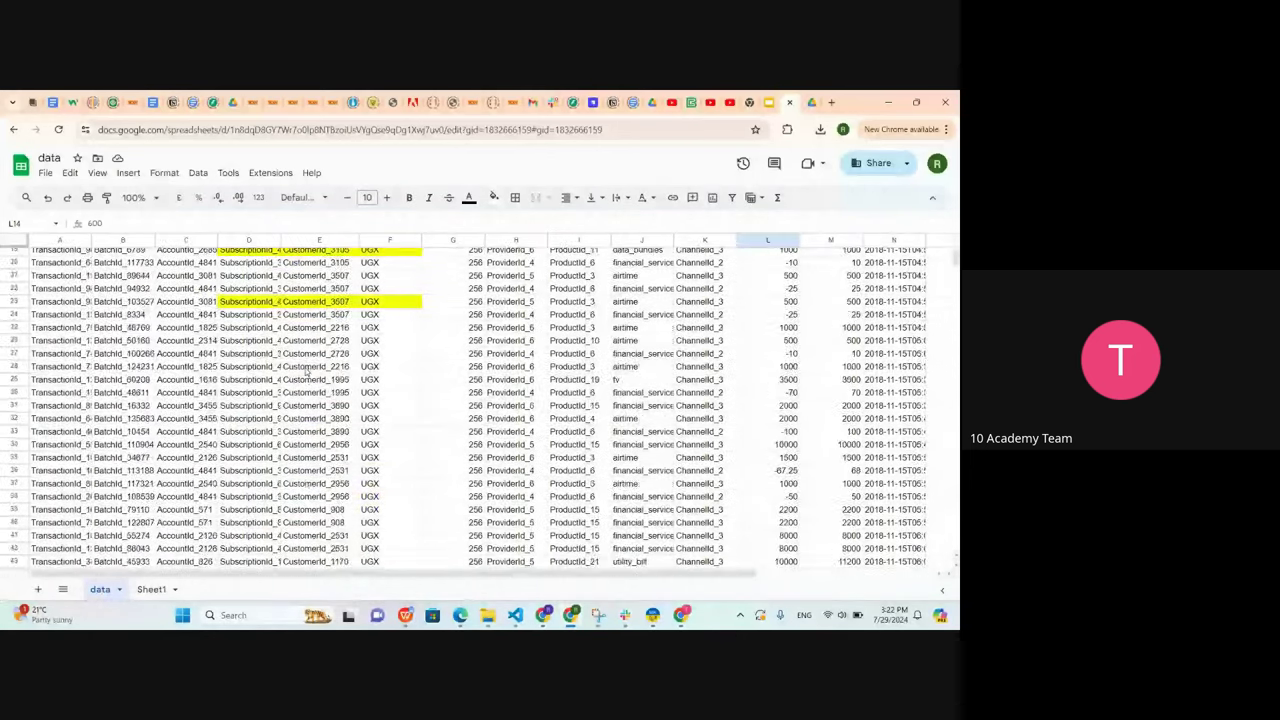
scroll(307, 372, "up", 5)
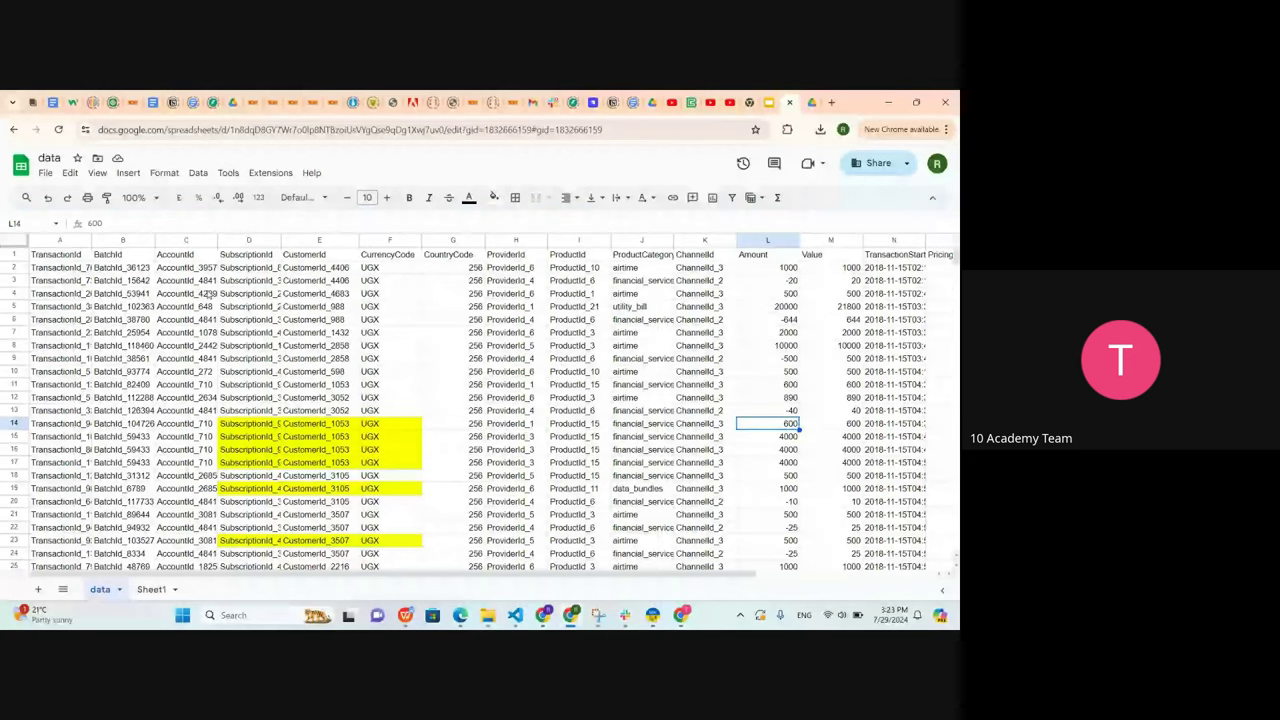
Select the ProviderId-to-ChannelId range H5:K18 and open Alternating colours for it
left_click(249, 332)
left_click(515, 320)
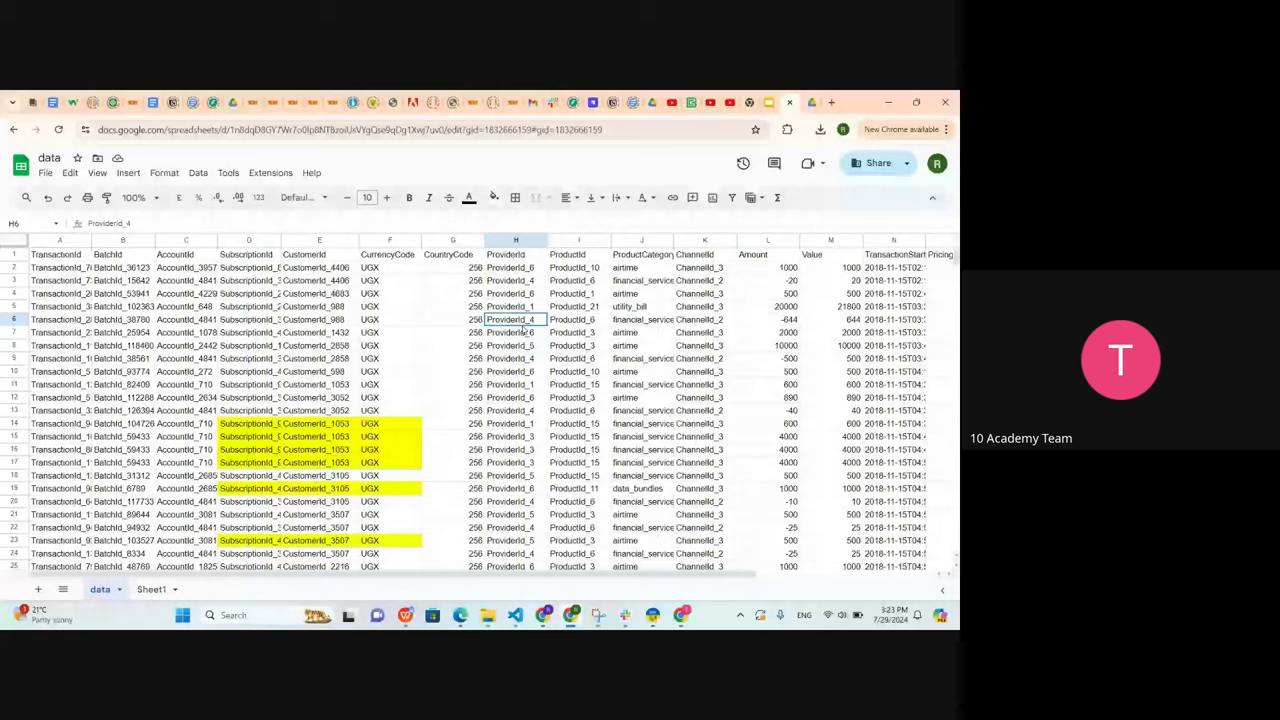
left_click(508, 307)
left_click_drag(510, 309, 711, 477)
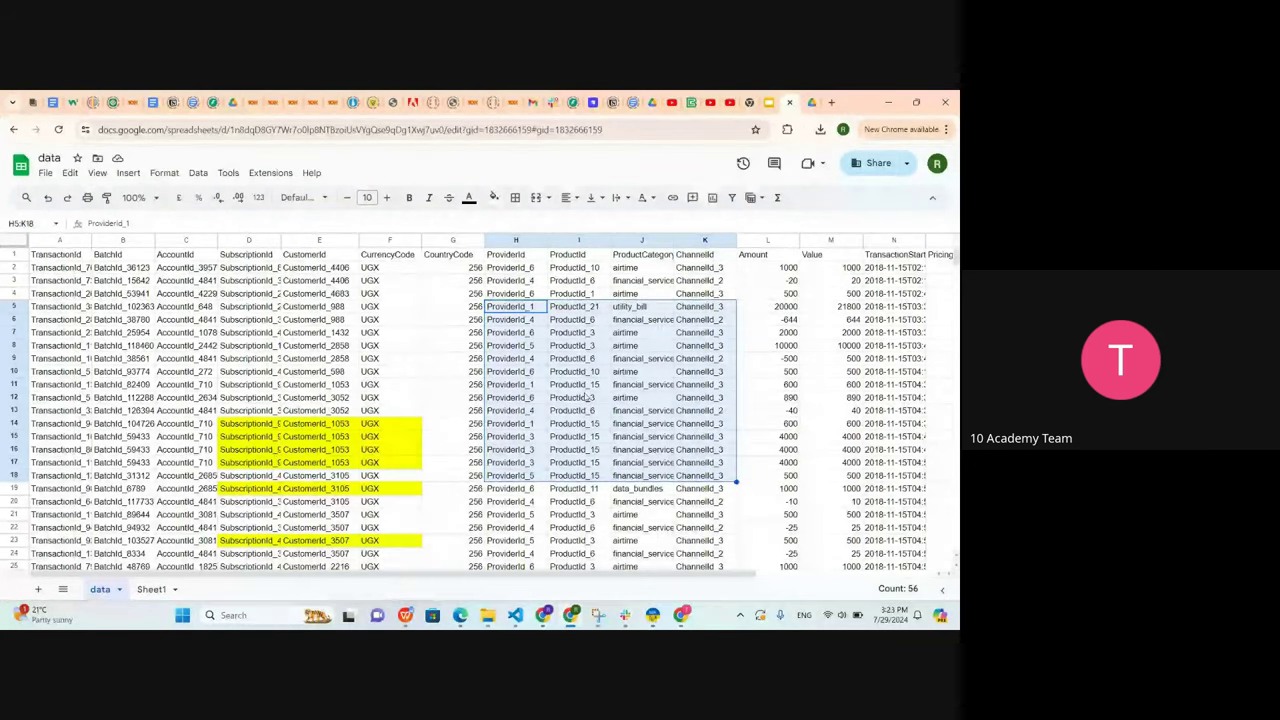
left_click(164, 172)
mouse_move(226, 360)
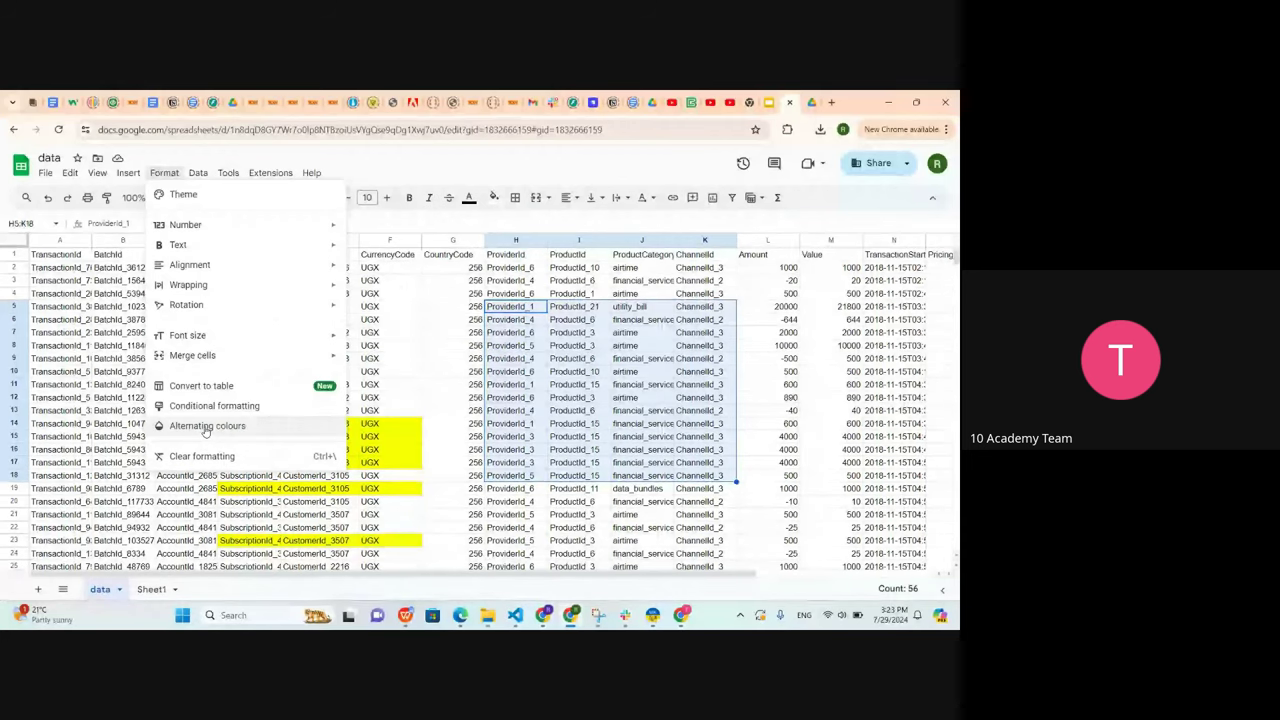
left_click(205, 426)
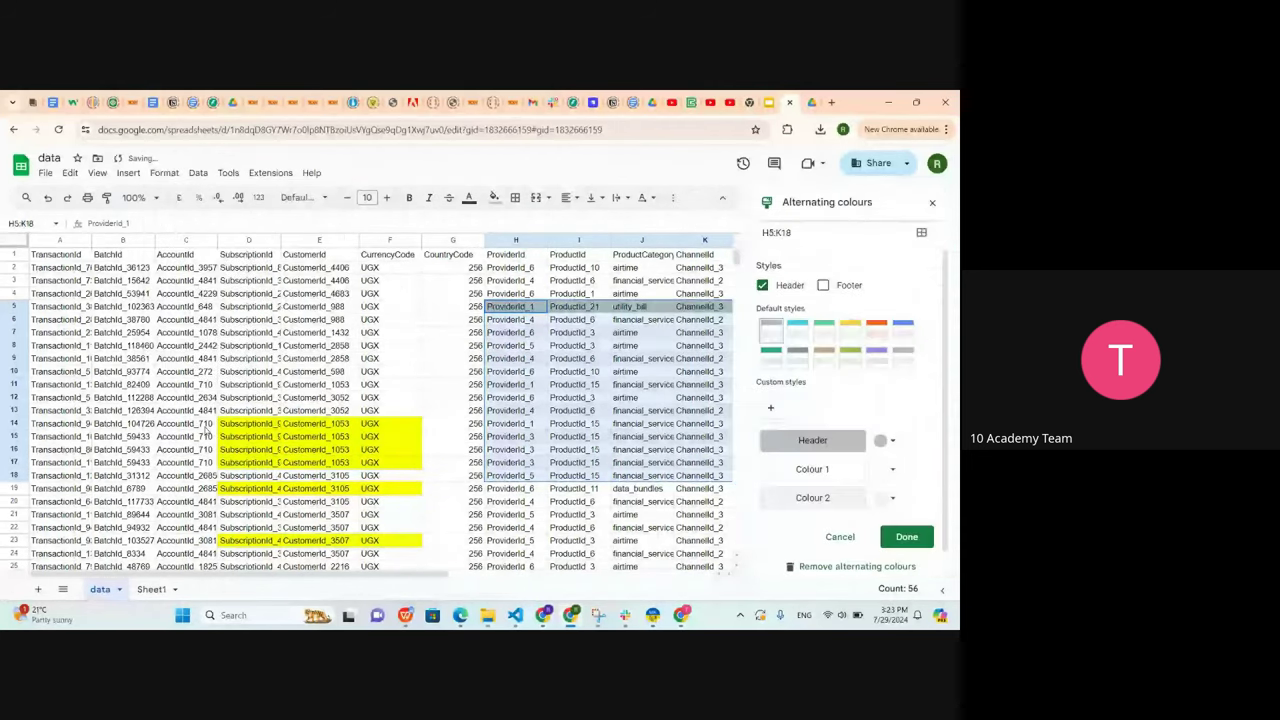
Preview the cyan, green, yellow, orange and blue banding styles, then apply teal
left_click(803, 335)
left_click(823, 334)
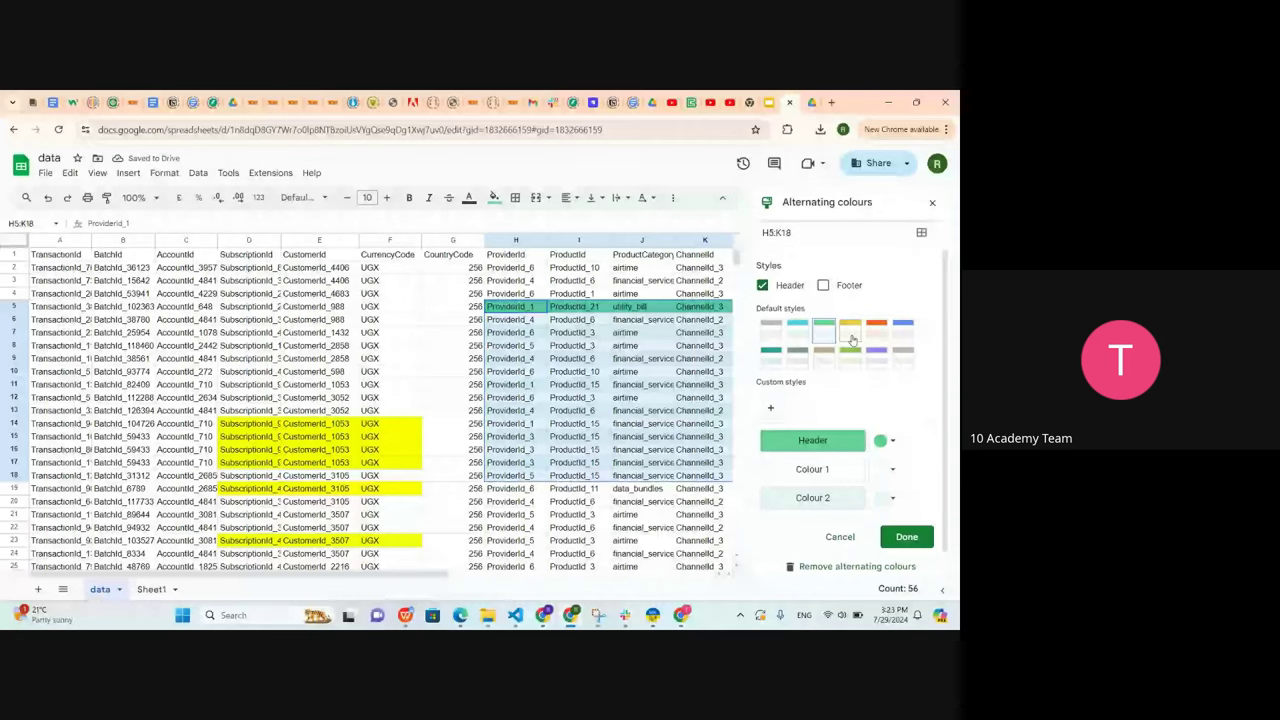
left_click(851, 338)
left_click(876, 334)
left_click(903, 334)
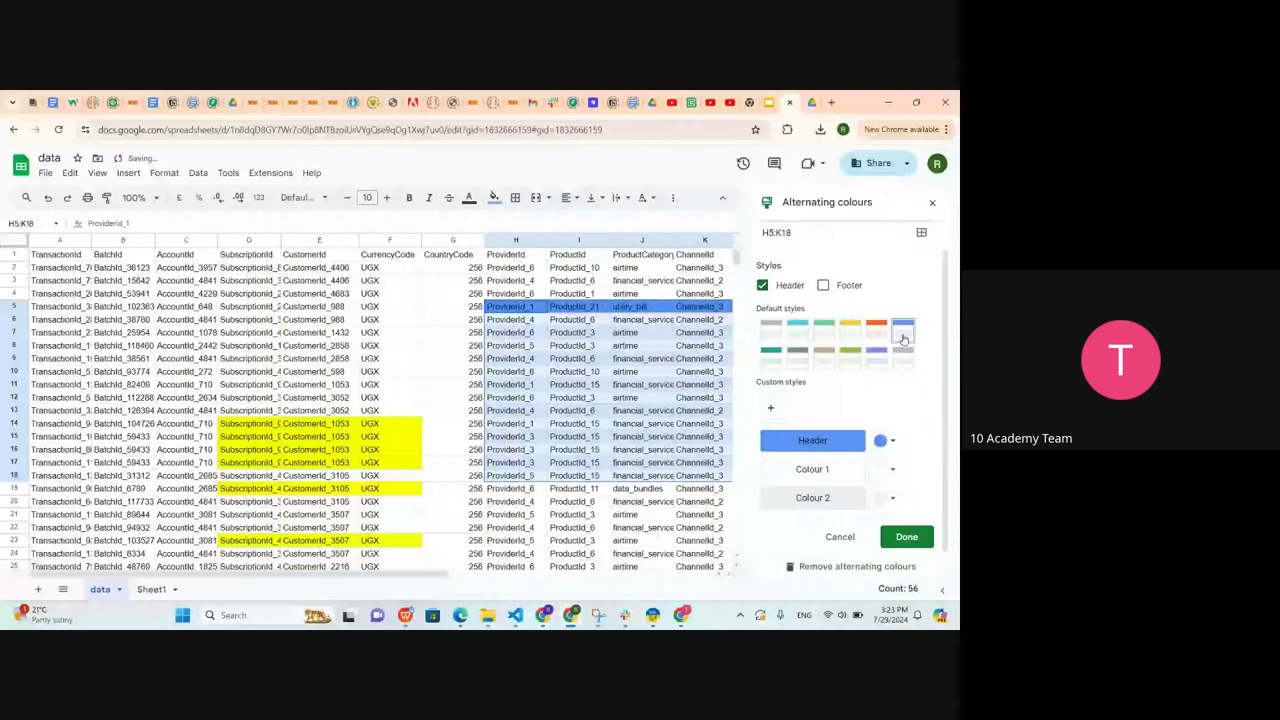
left_click(770, 352)
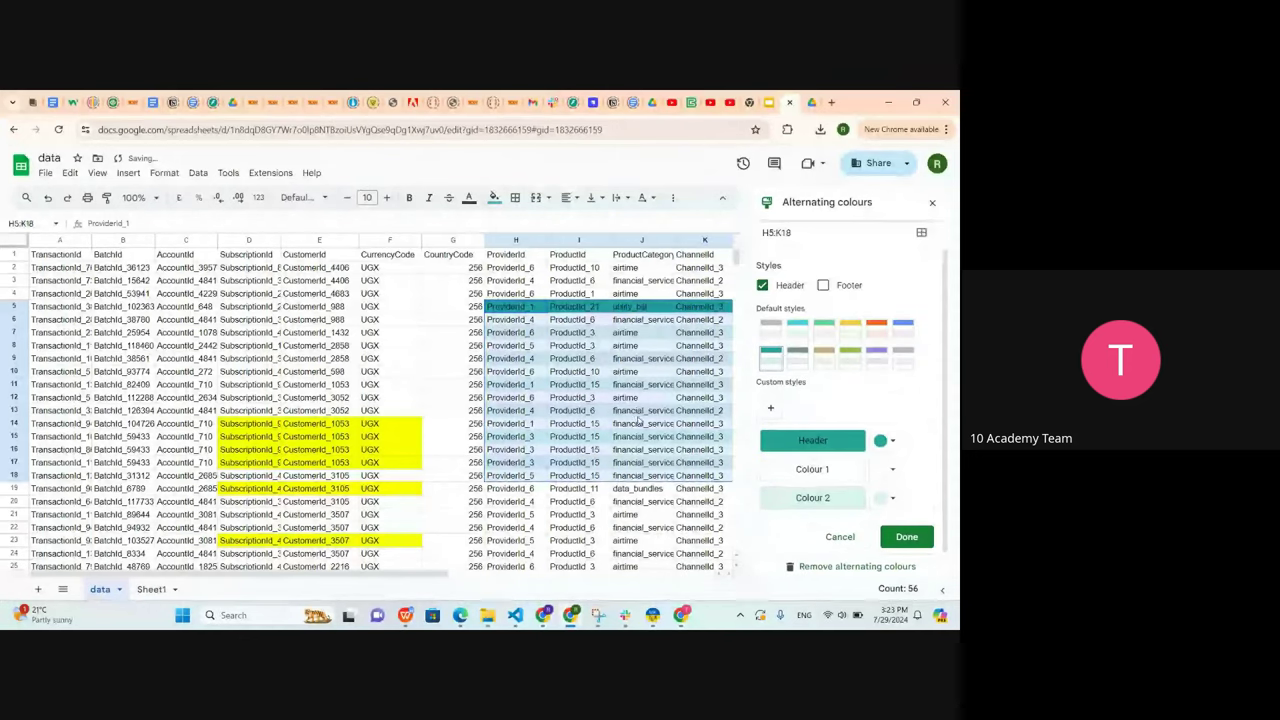
Close the alternating colours panel and select the Amount to TransactionStart cells L5:N17
scroll(597, 421, "right", 2)
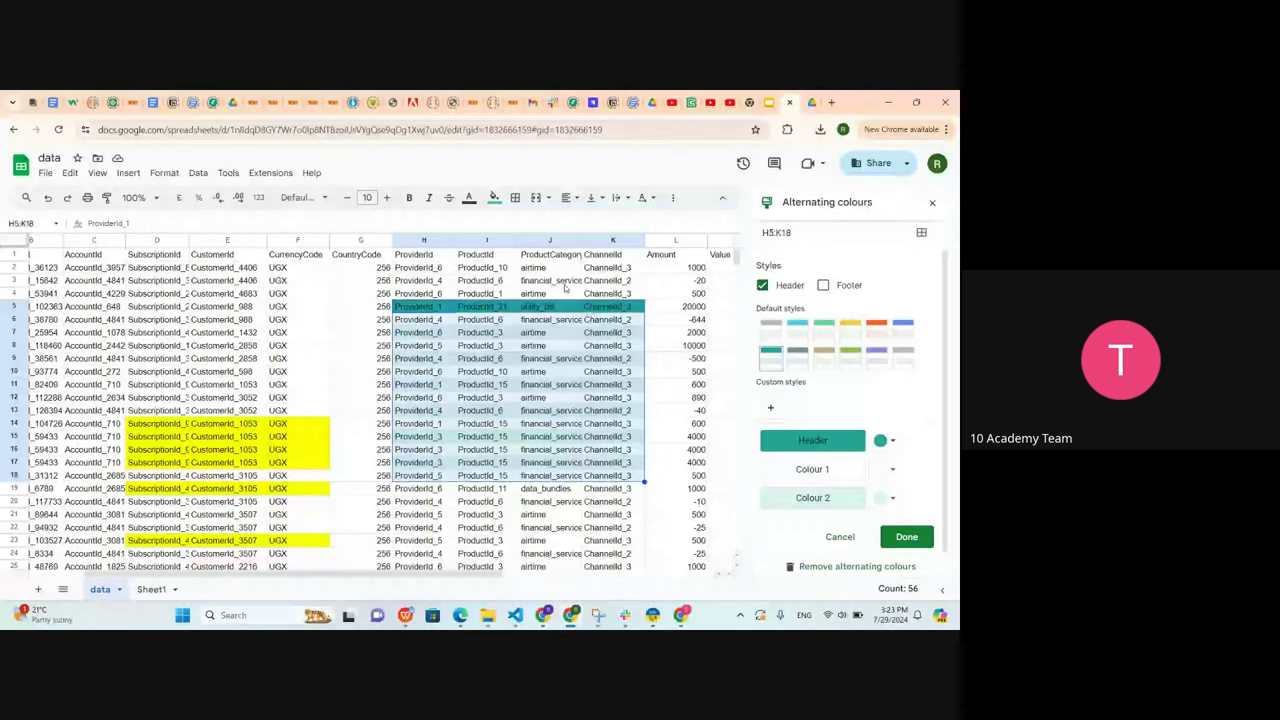
left_click(565, 284)
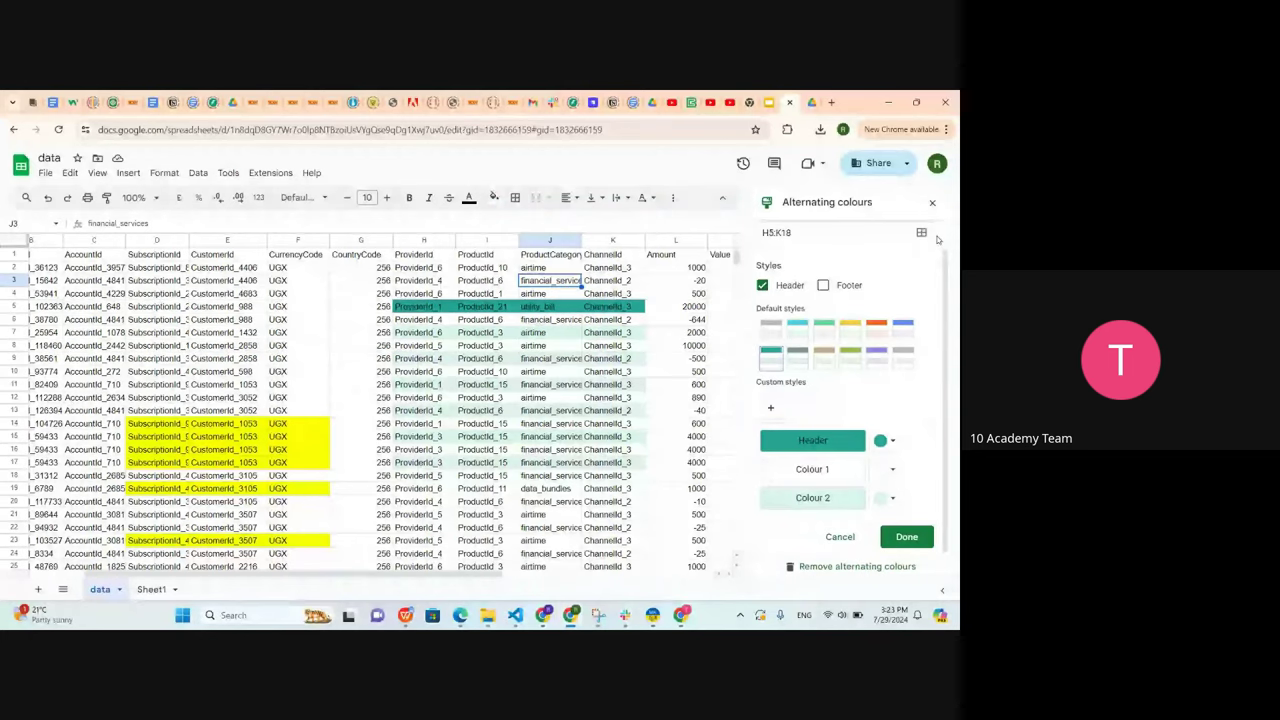
left_click(932, 202)
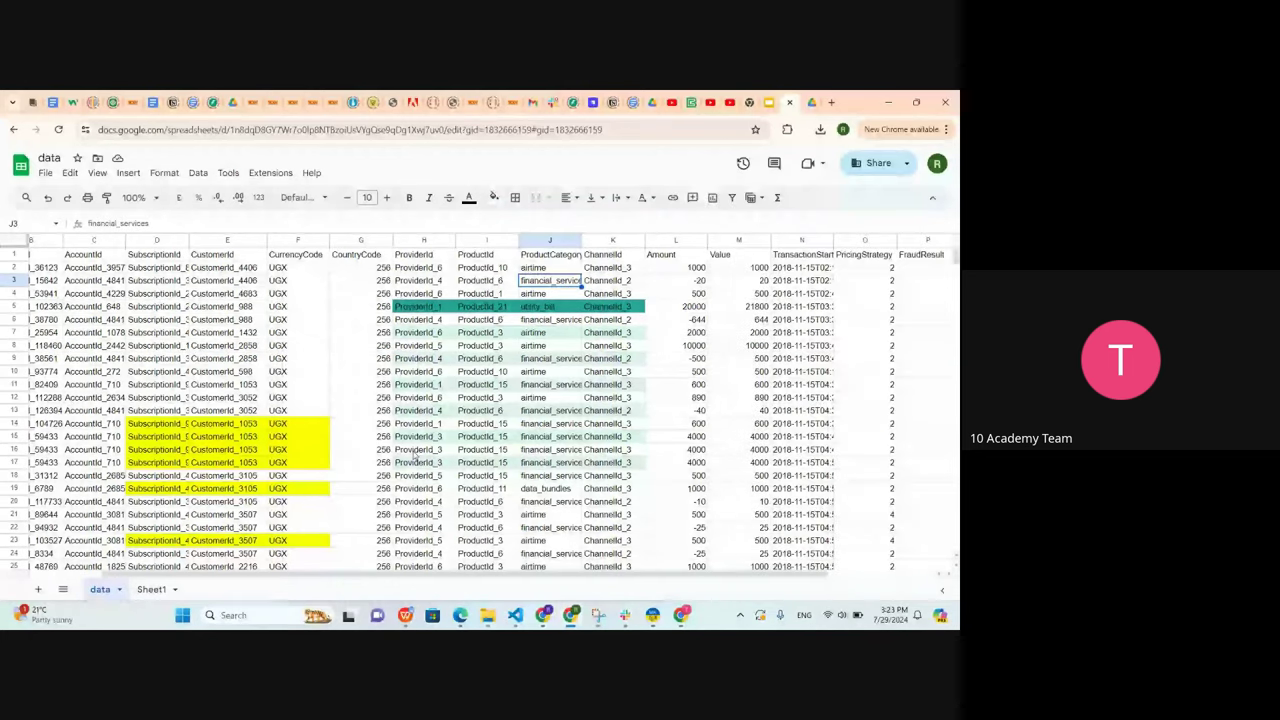
left_click_drag(676, 306, 820, 466)
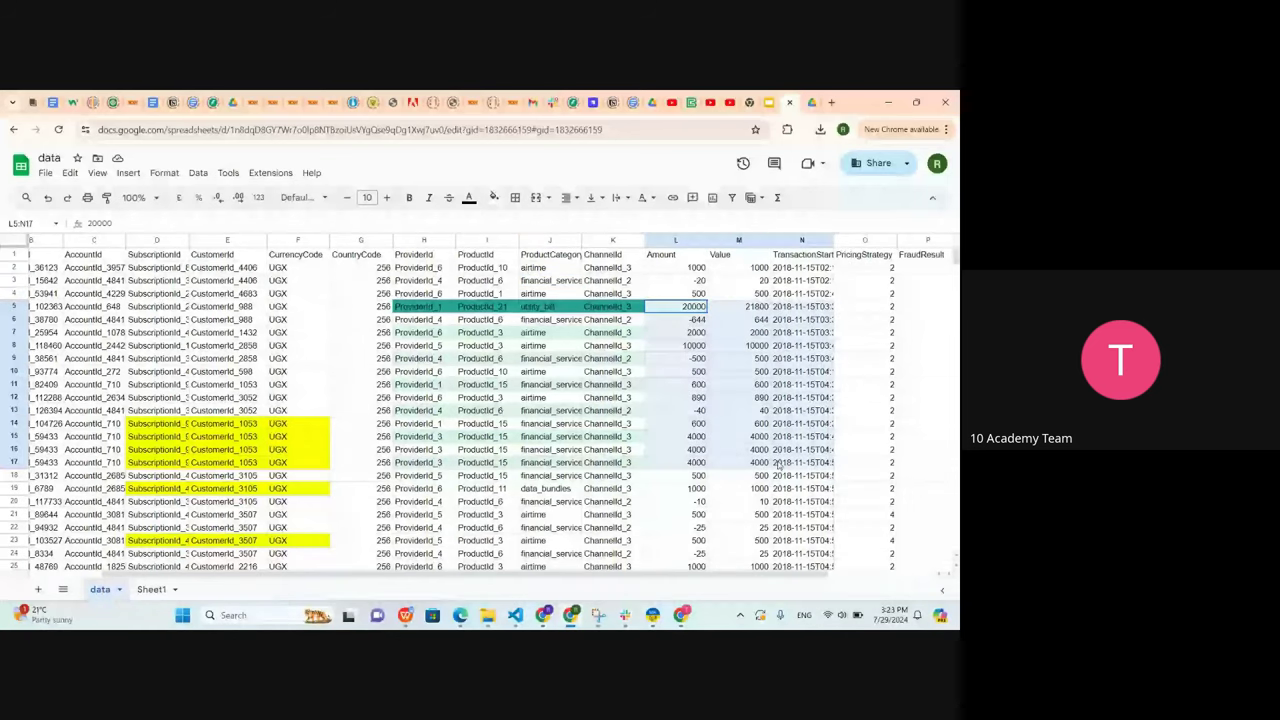
left_click(164, 172)
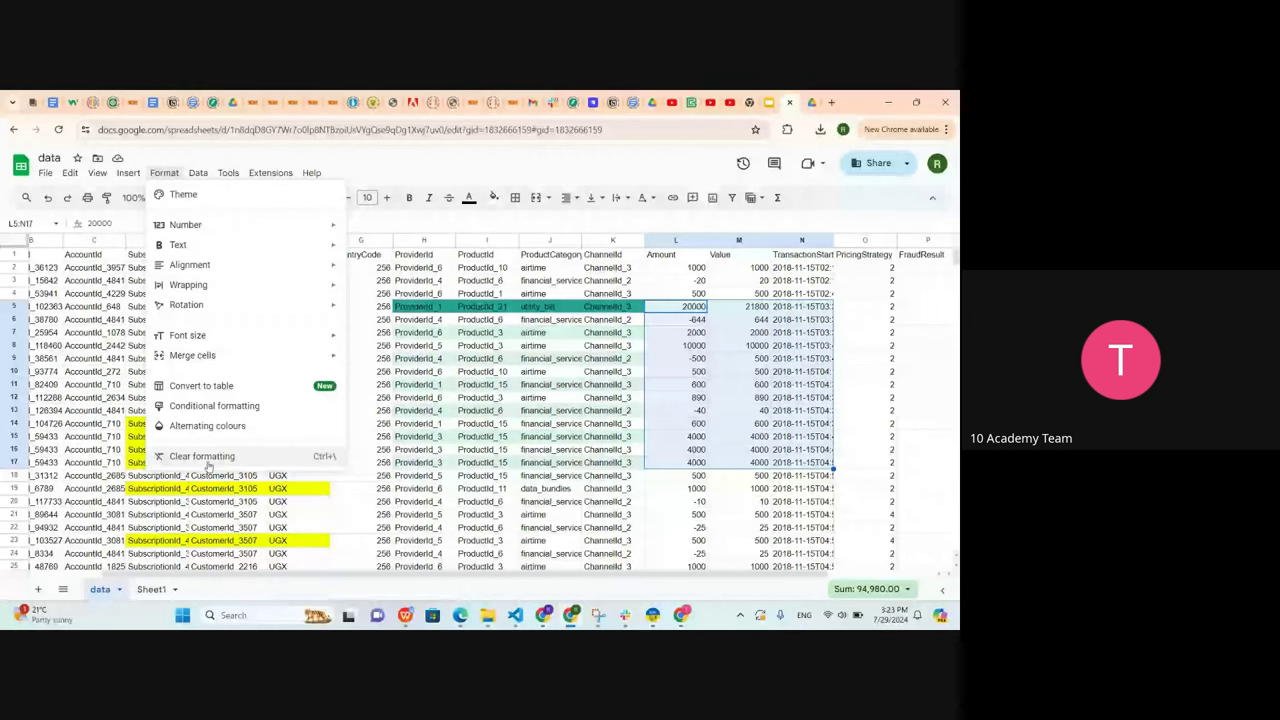
Open Conditional formatting for L5:N17, showing the default Is not empty rule in green
left_click(202, 408)
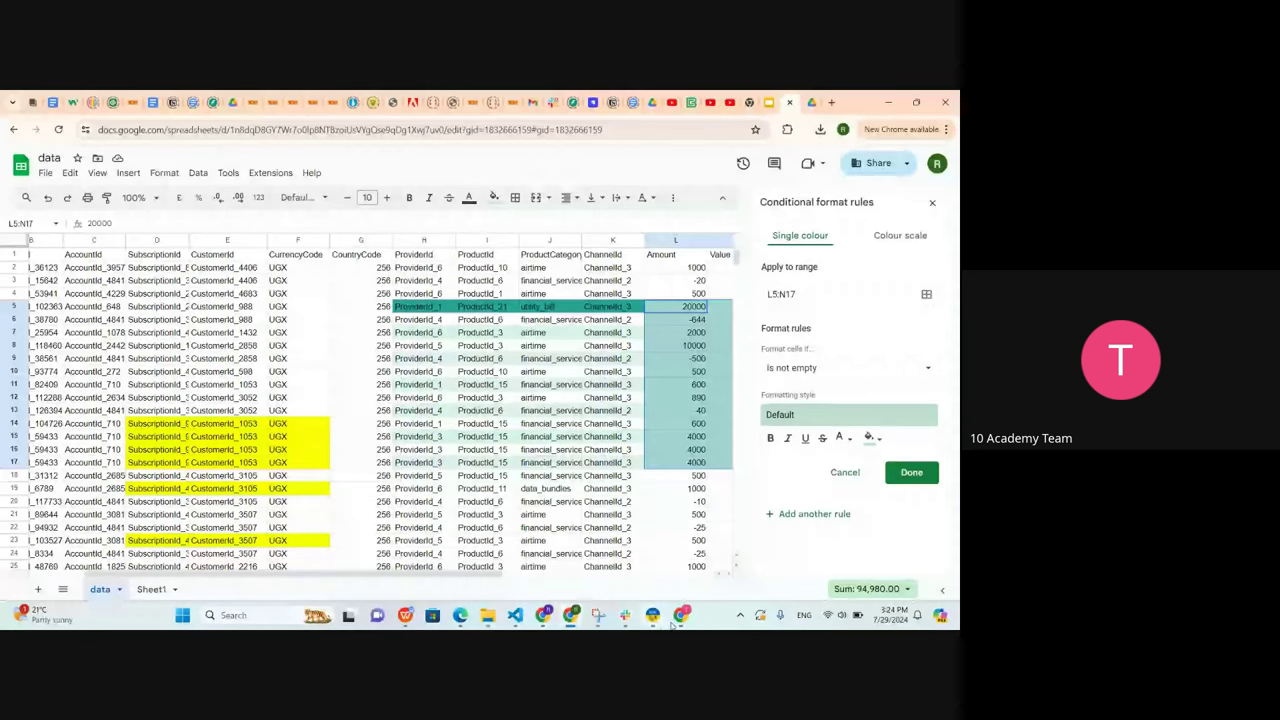
Bring the Google Meet call window with its in-call chat replies to the front
mouse_move(680, 615)
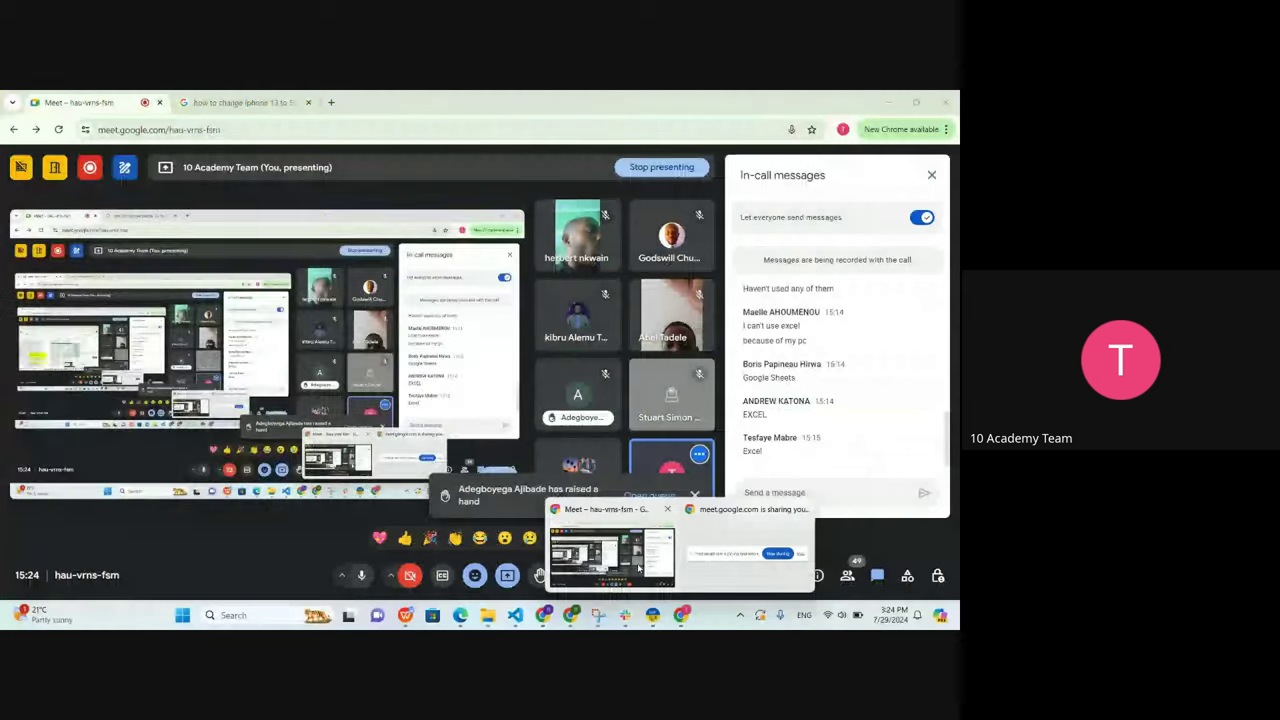
left_click(638, 568)
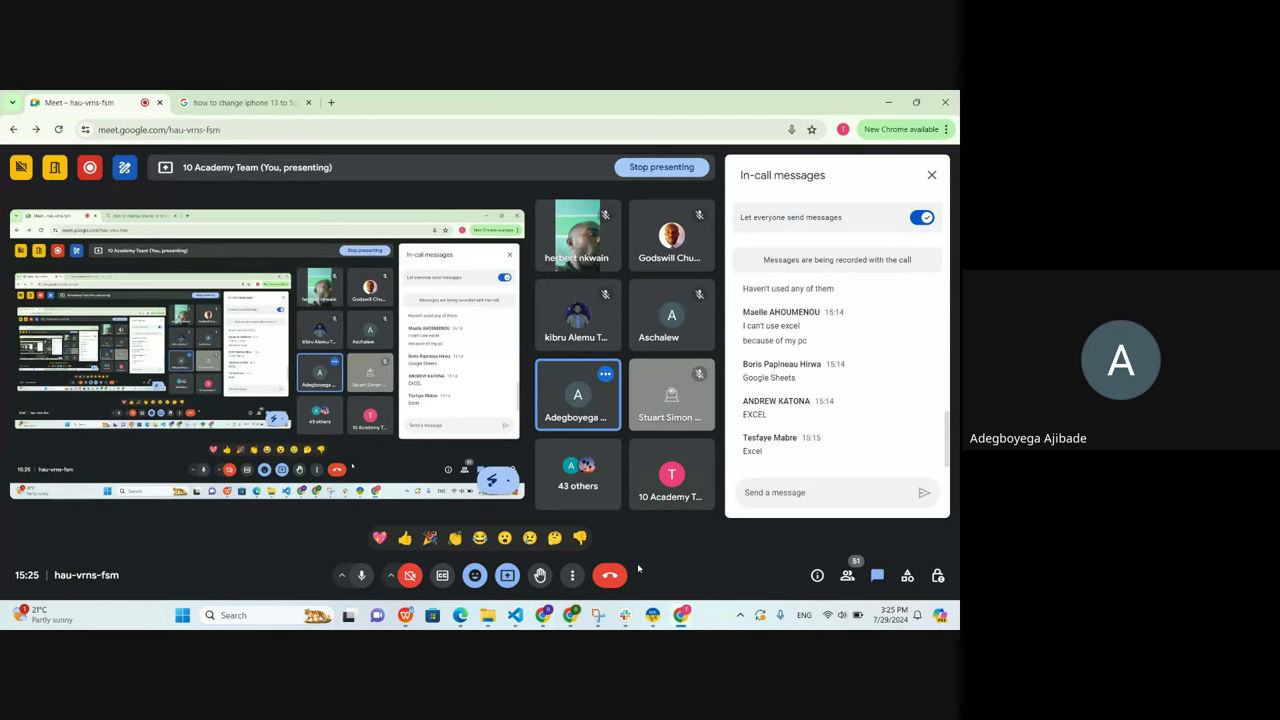
mouse_move(684, 622)
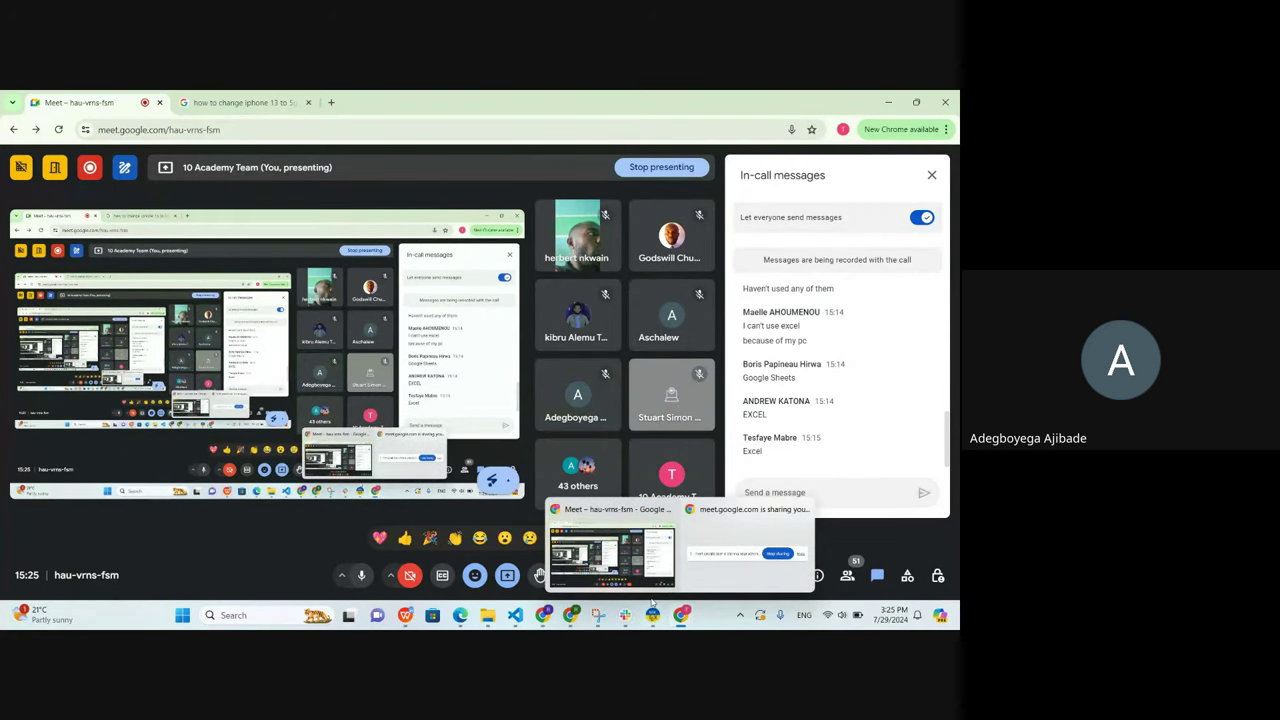
Back in Sheets, set the L5:N17 rule condition to Text starts with after trying others
left_click(580, 618)
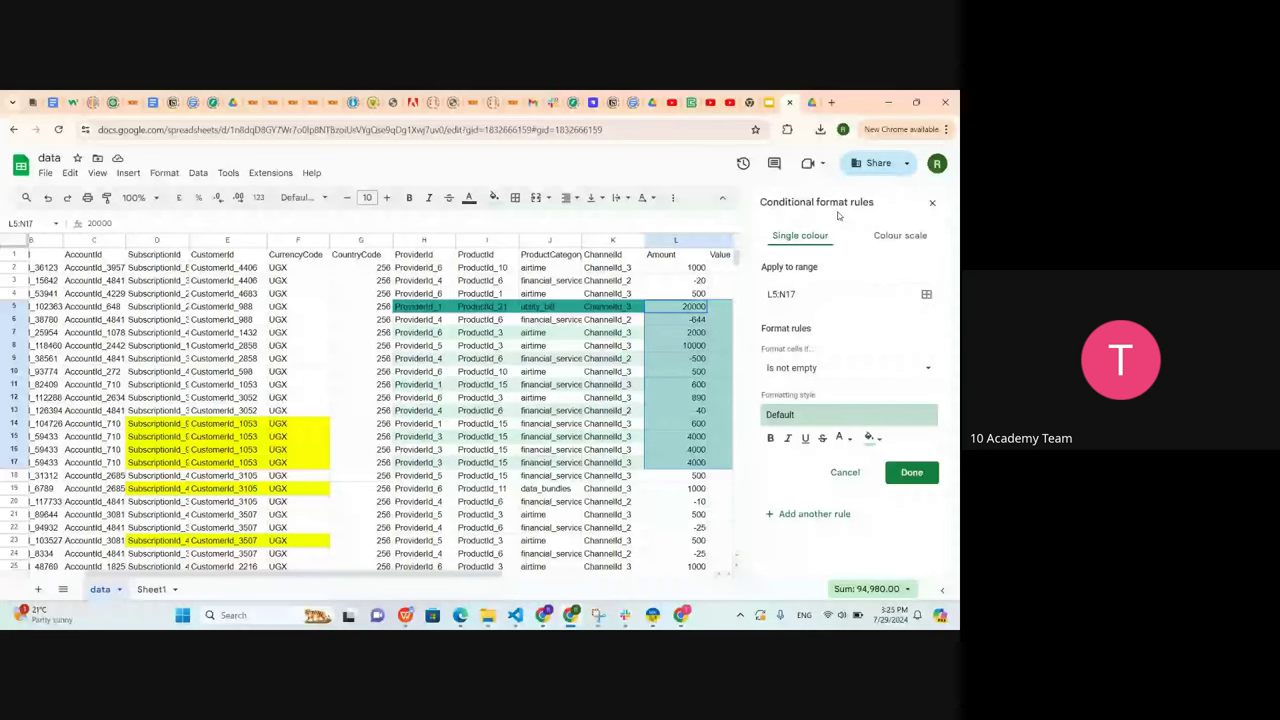
scroll(687, 445, "down", 2)
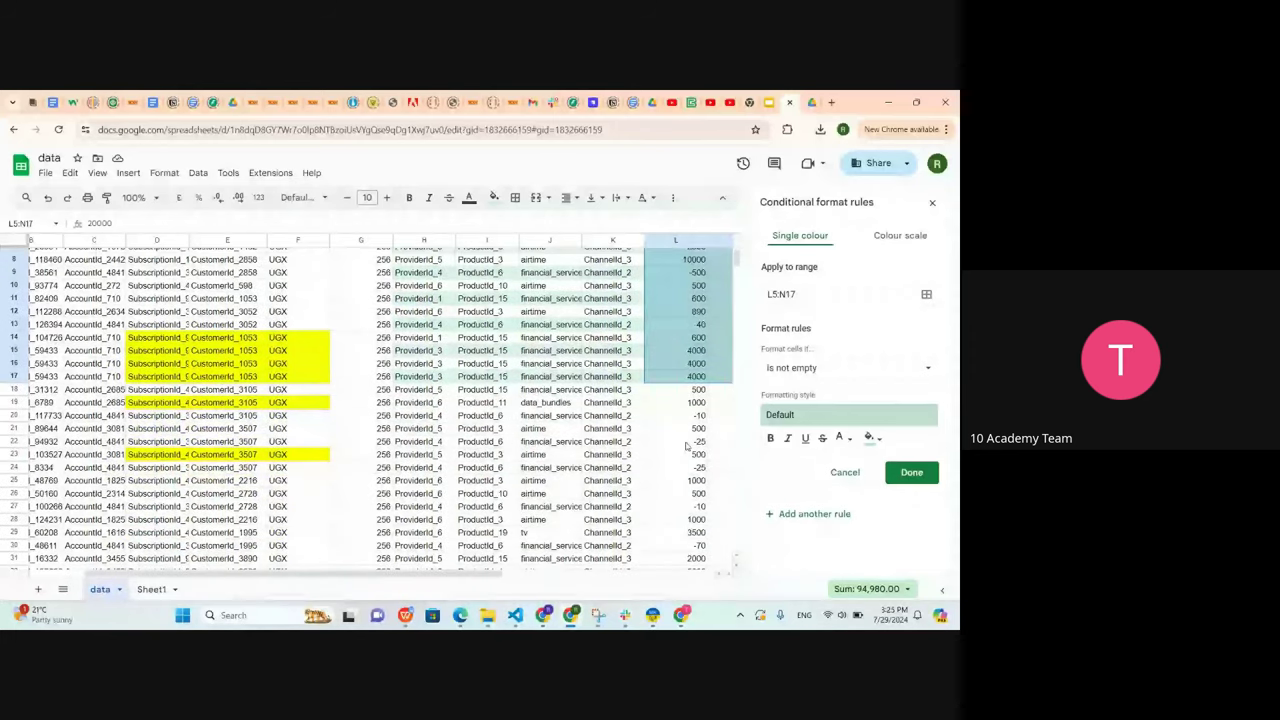
scroll(687, 445, "up", 2)
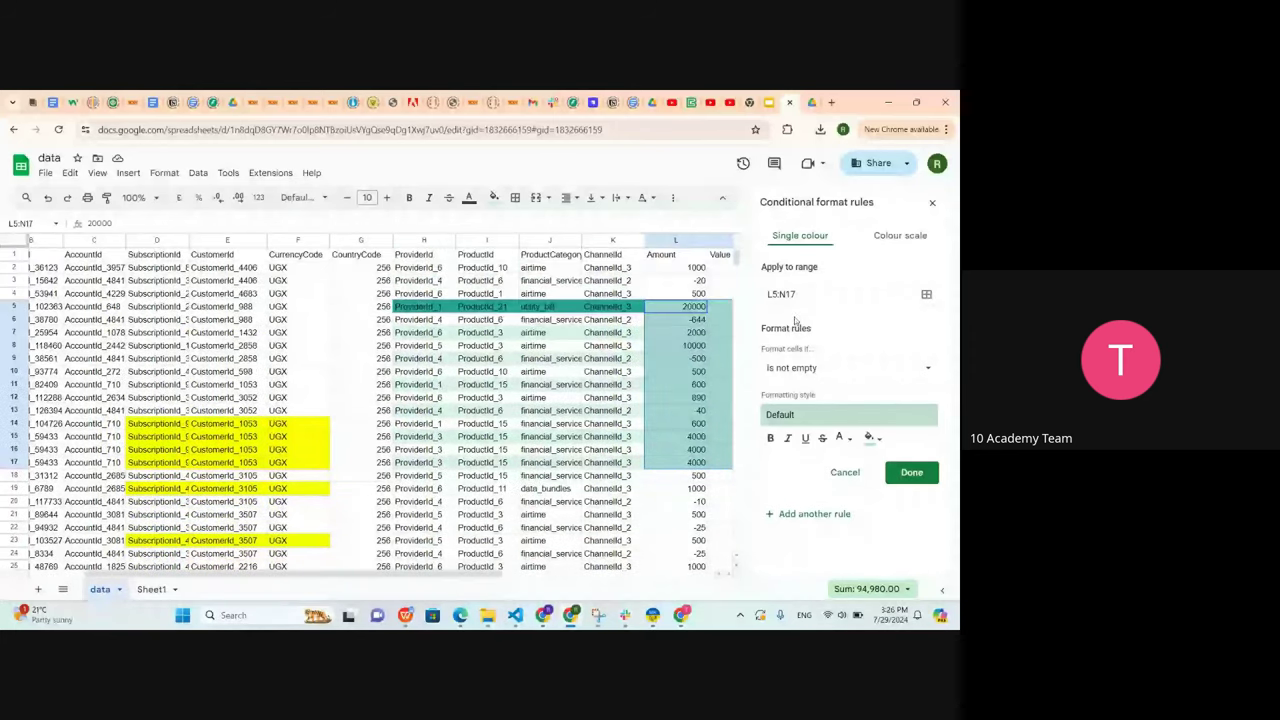
left_click(805, 367)
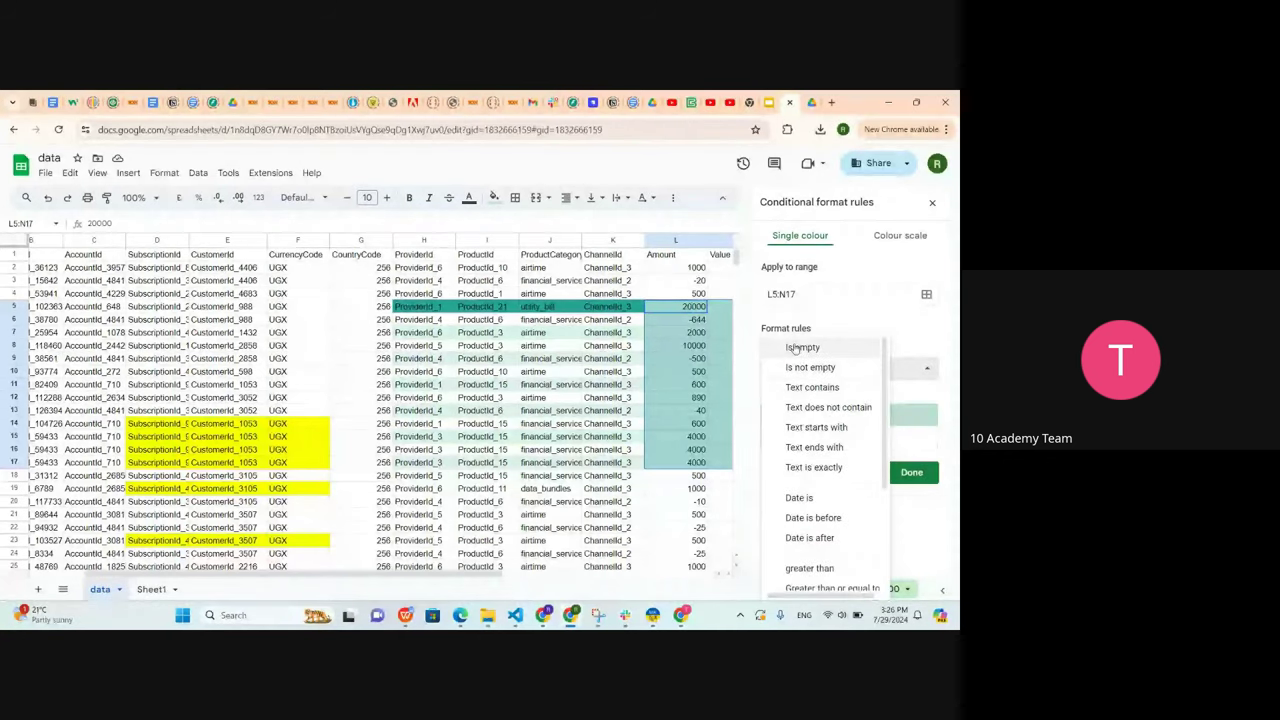
left_click(797, 347)
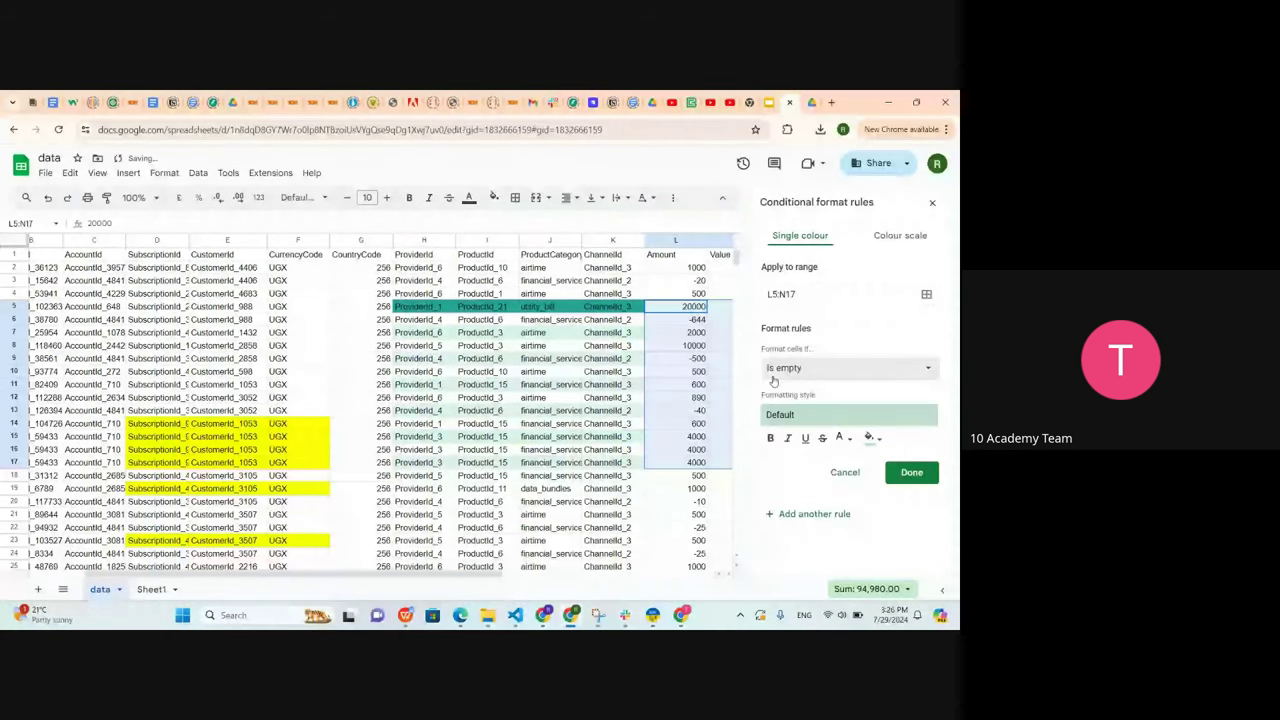
left_click(773, 376)
left_click(793, 409)
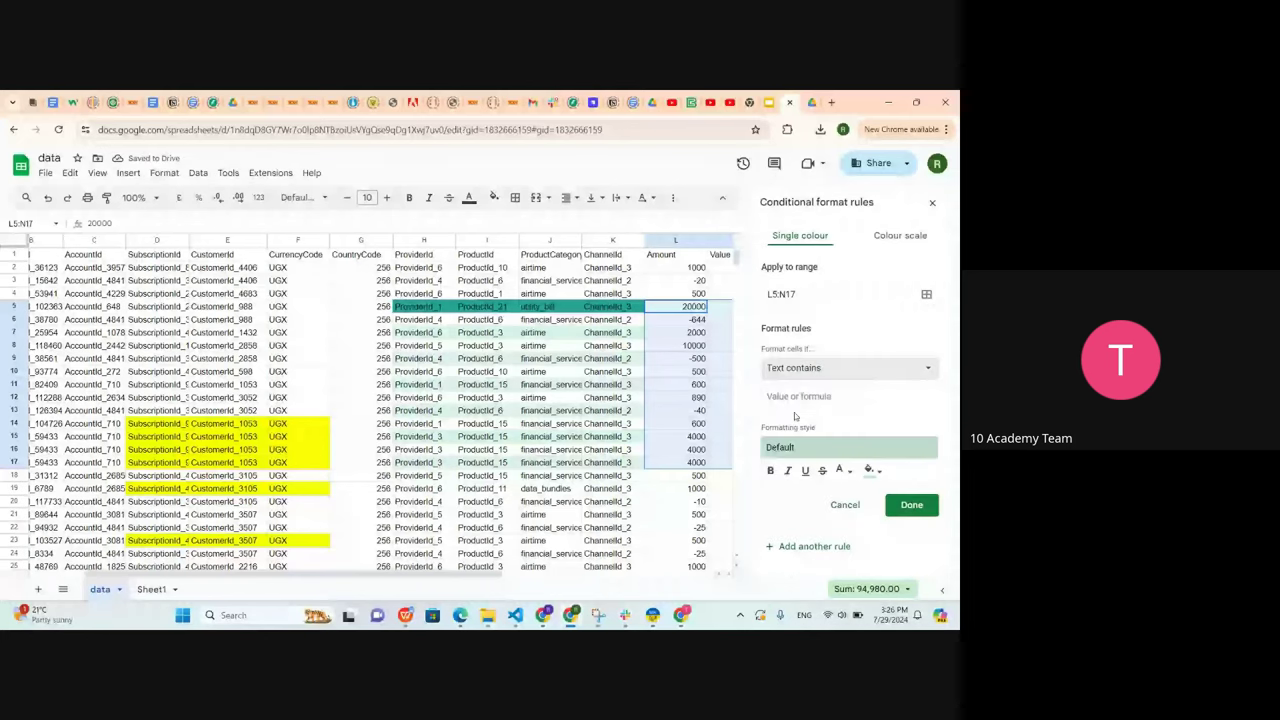
left_click(798, 368)
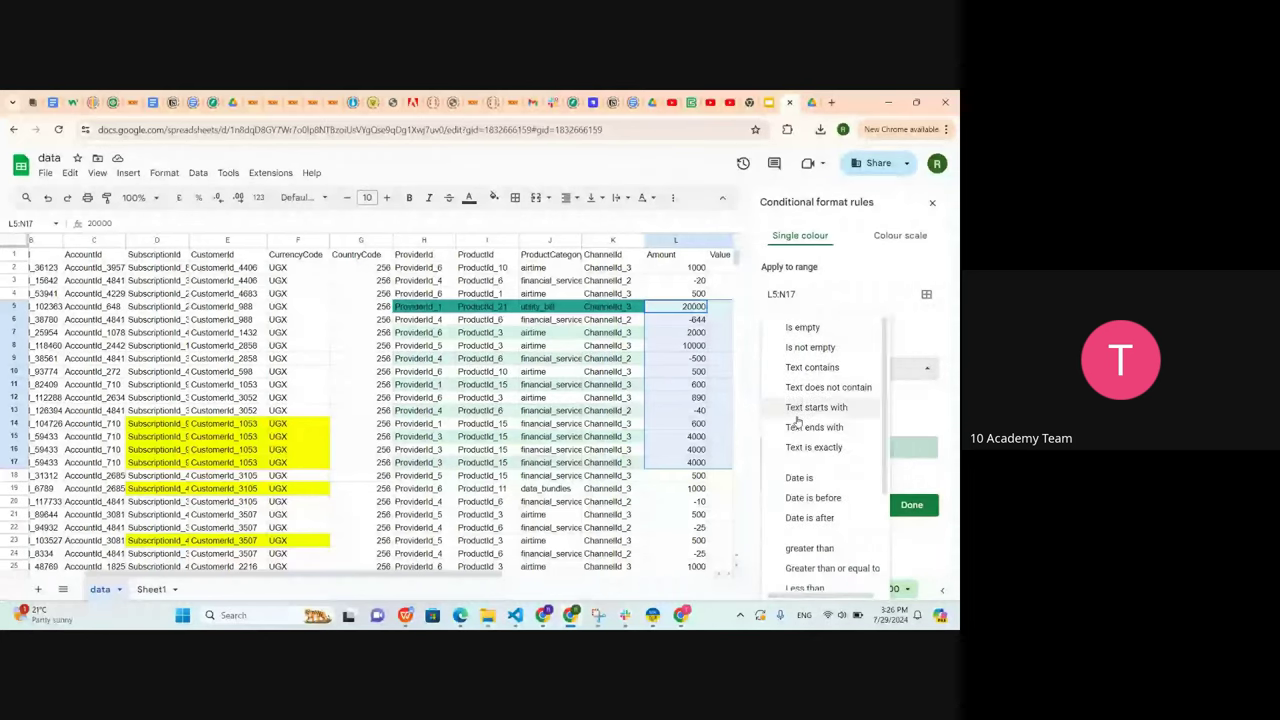
left_click(797, 407)
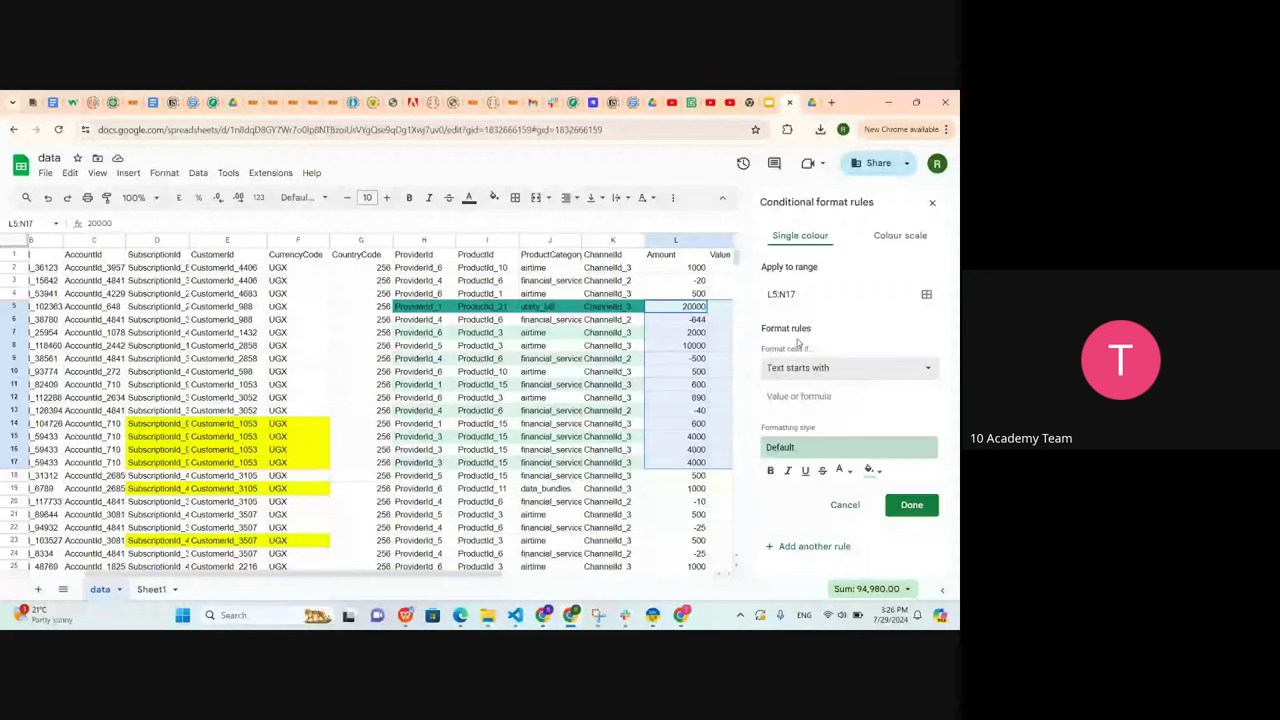
left_click(797, 397)
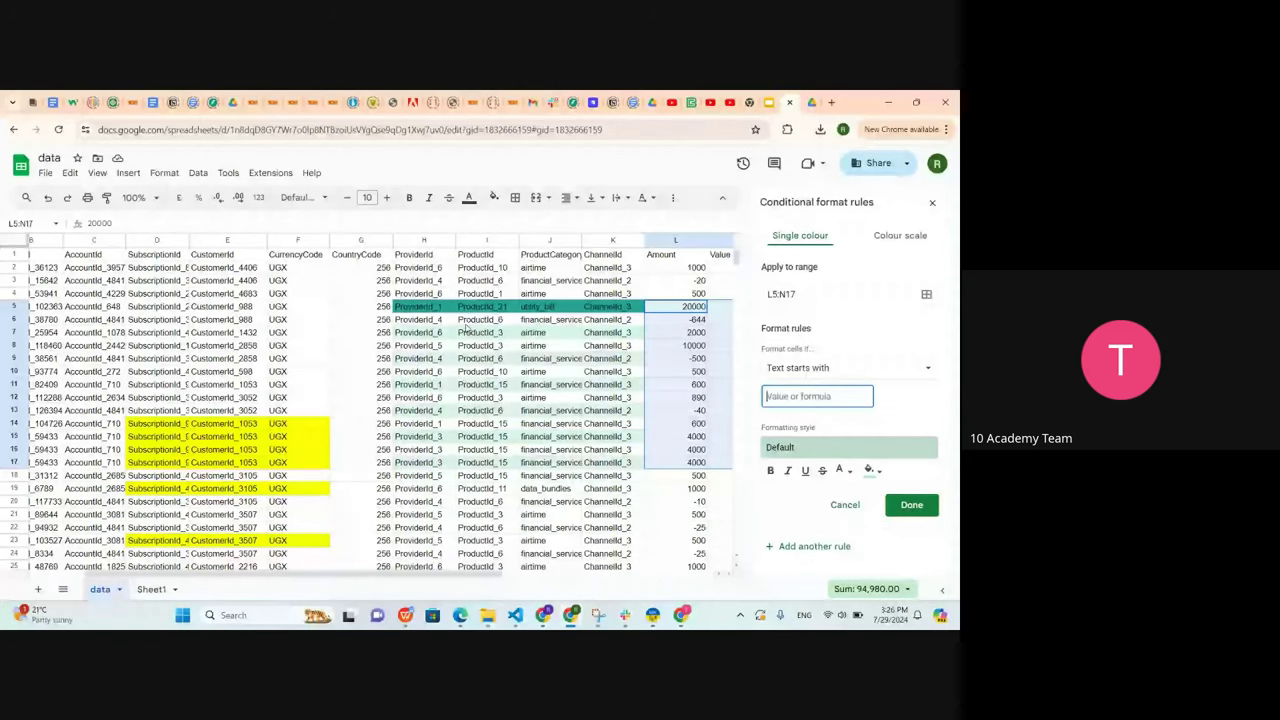
left_click(405, 307)
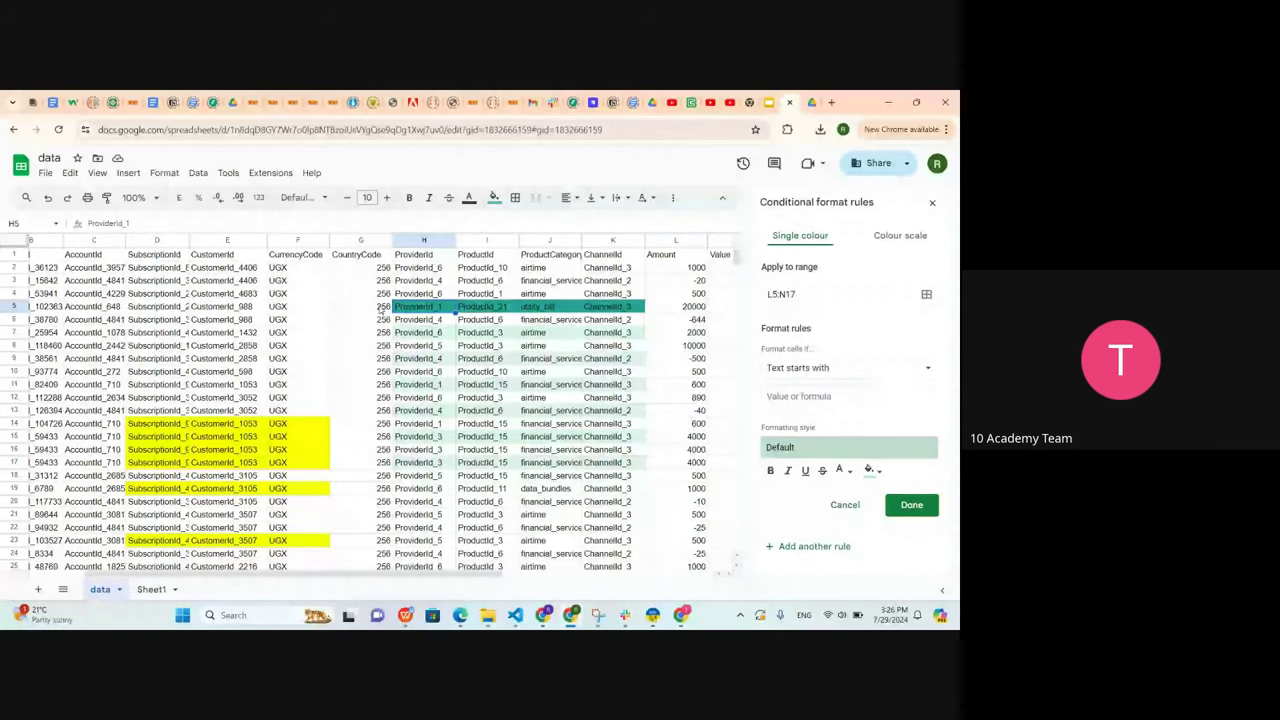
Select H5:K17 briefly, then select the CountryCode cells G3:G16
left_click_drag(405, 307, 642, 467)
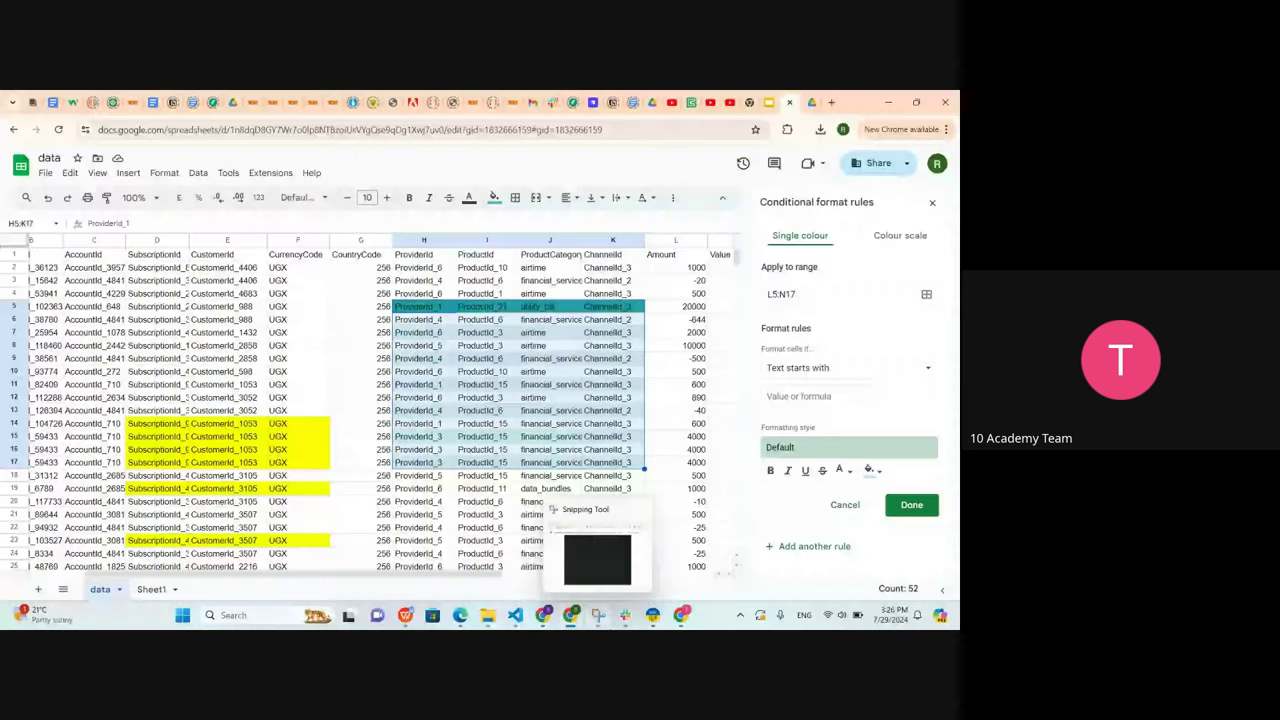
left_click(360, 332)
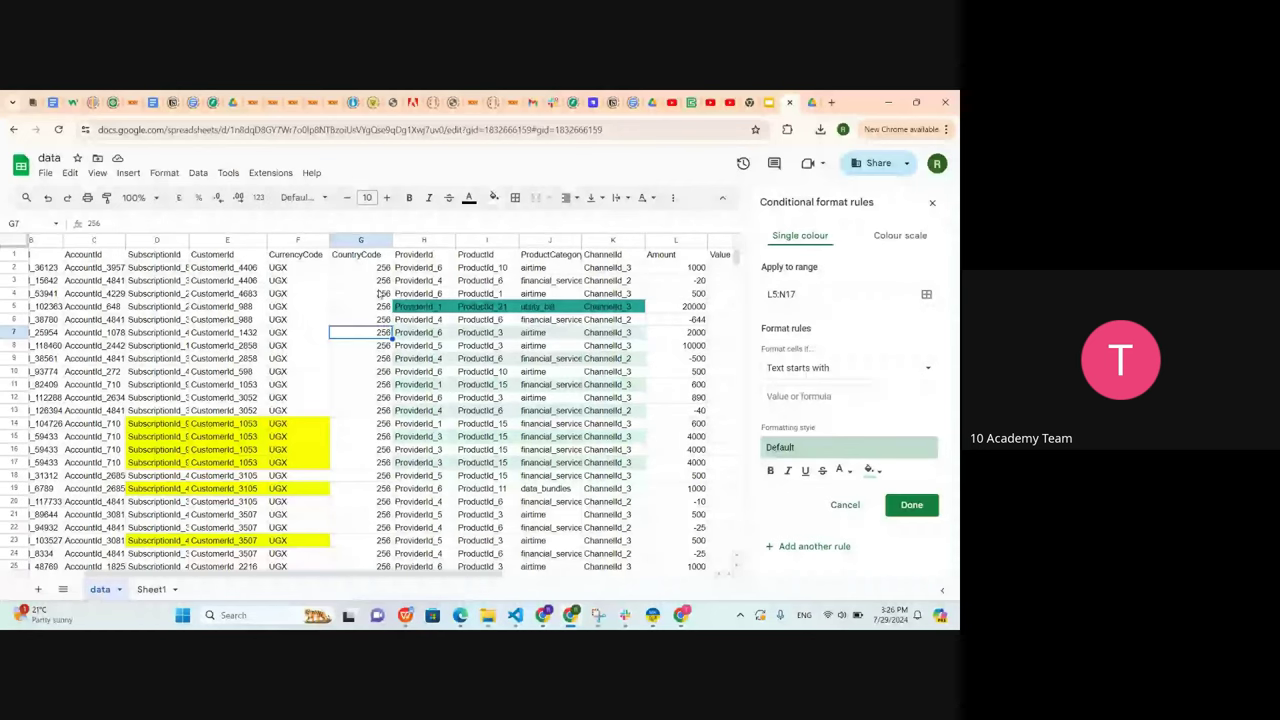
left_click_drag(381, 281, 387, 451)
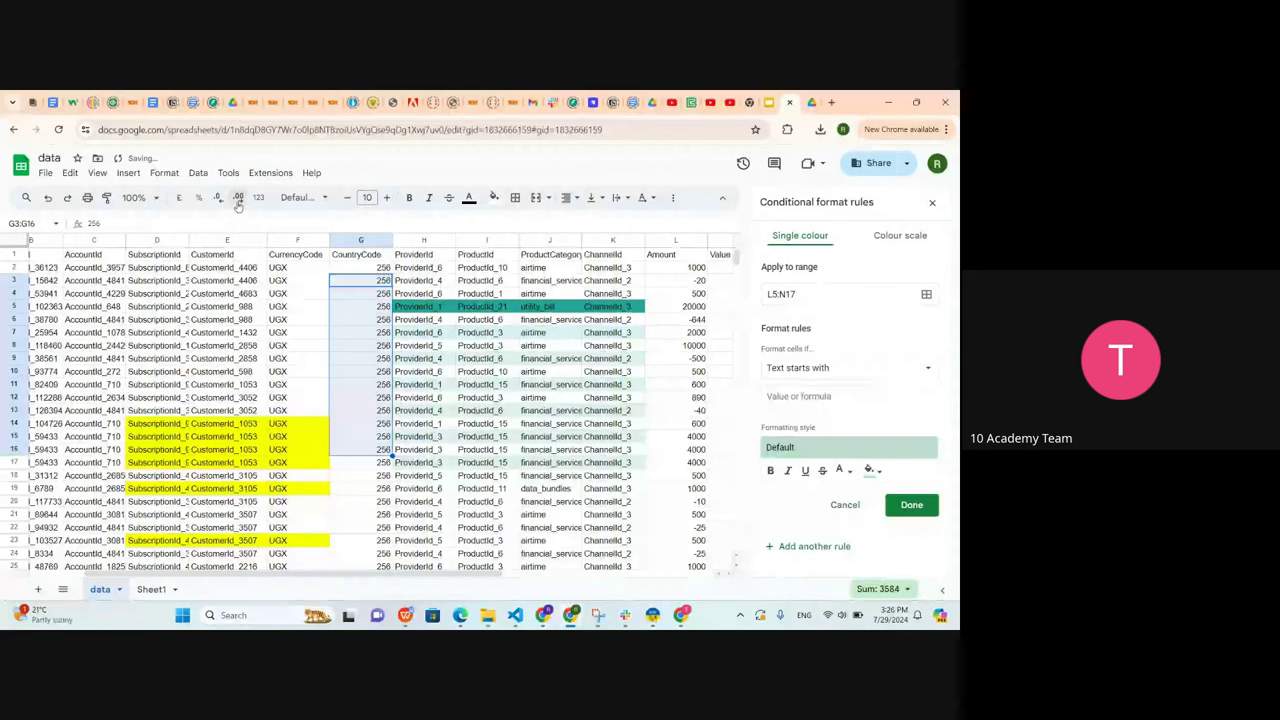
Add one decimal place to CountryCode cells G3:G16 so they read 256.0
left_click(238, 199)
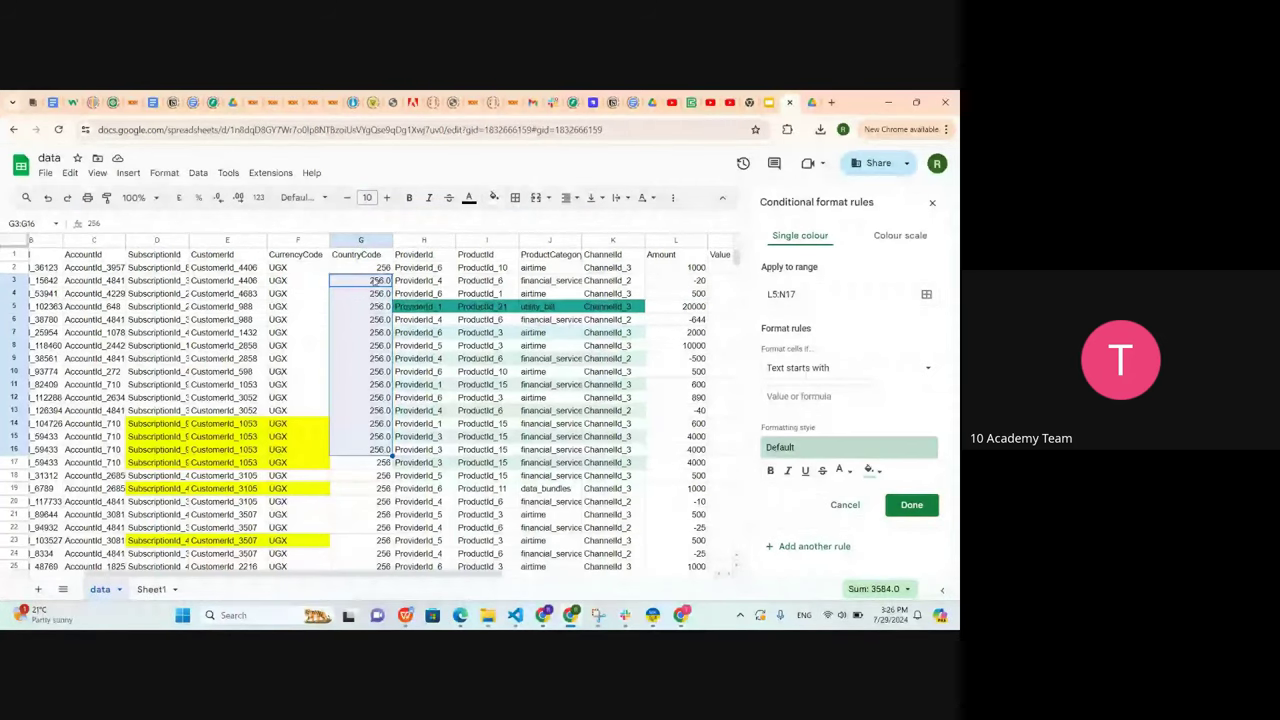
left_click(378, 280)
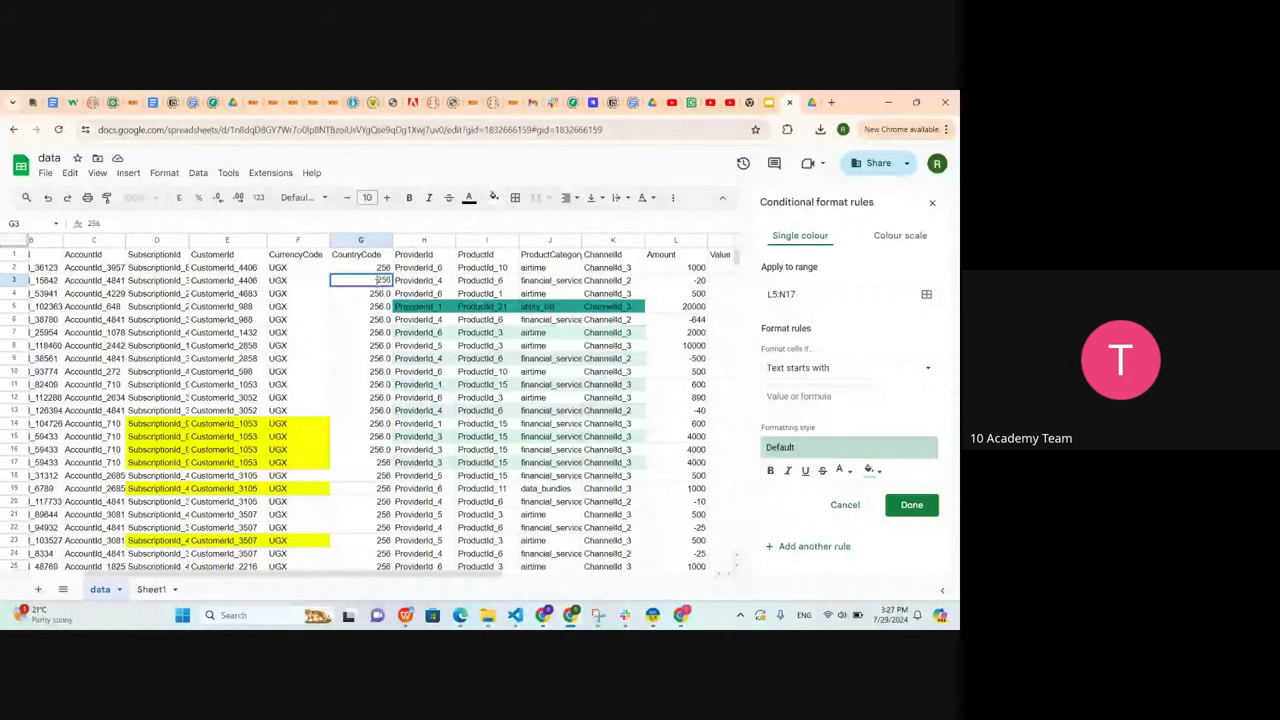
key("ctrl+a")
left_click(164, 173)
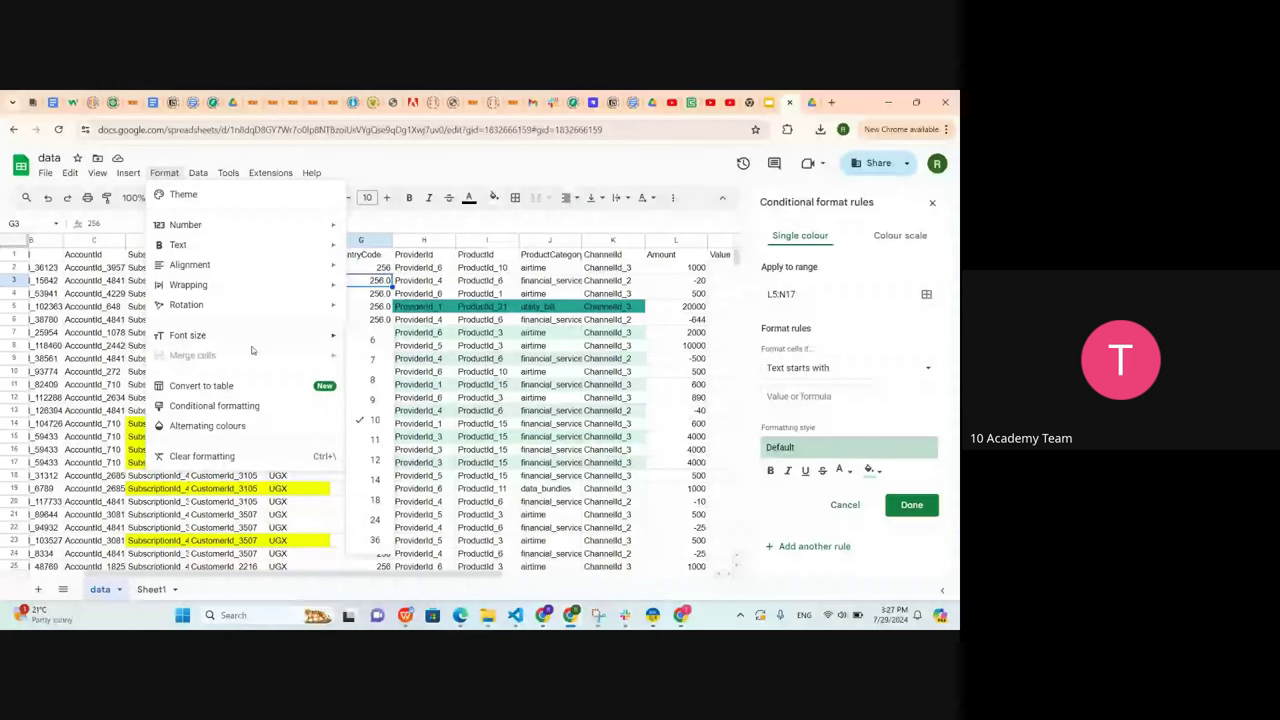
mouse_move(258, 304)
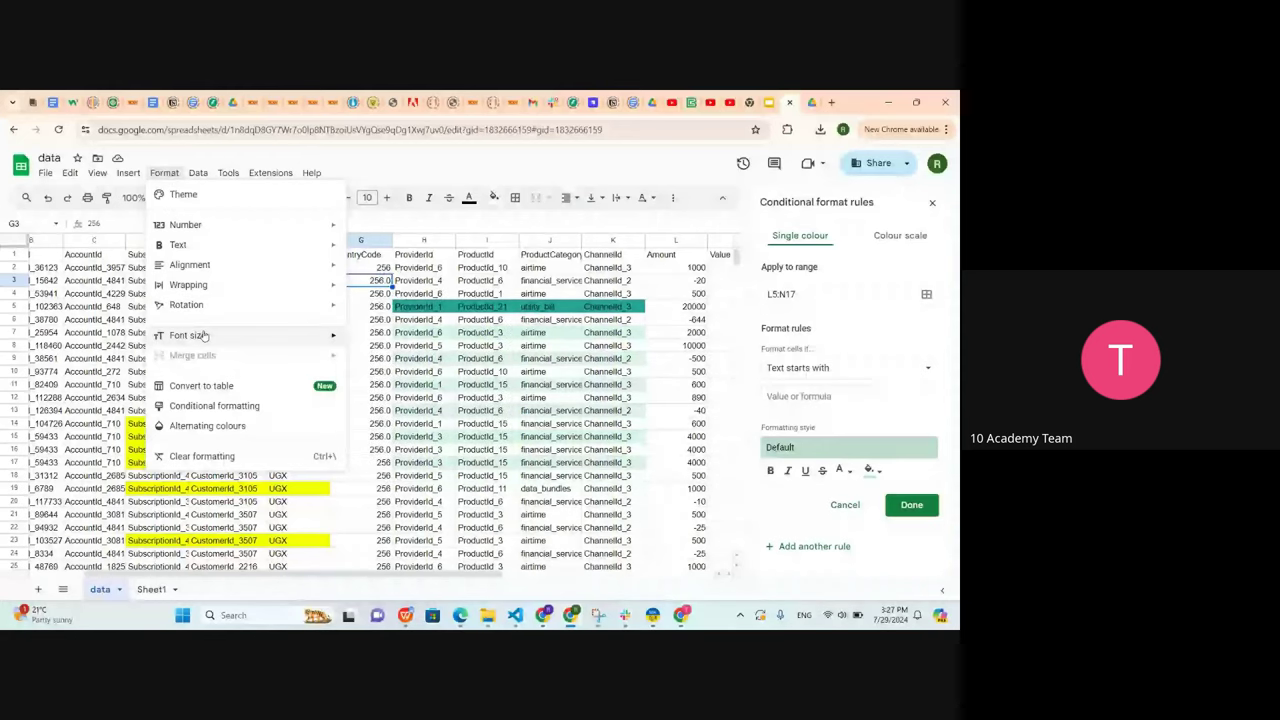
mouse_move(205, 336)
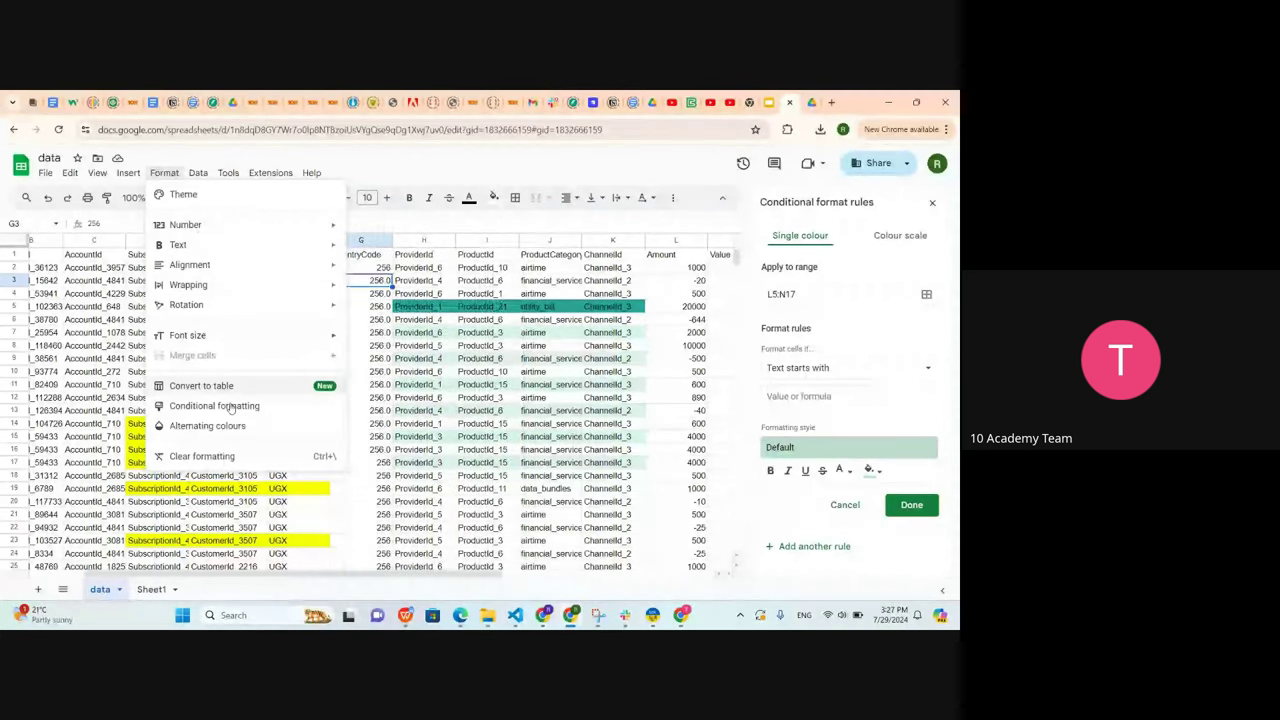
left_click(370, 466)
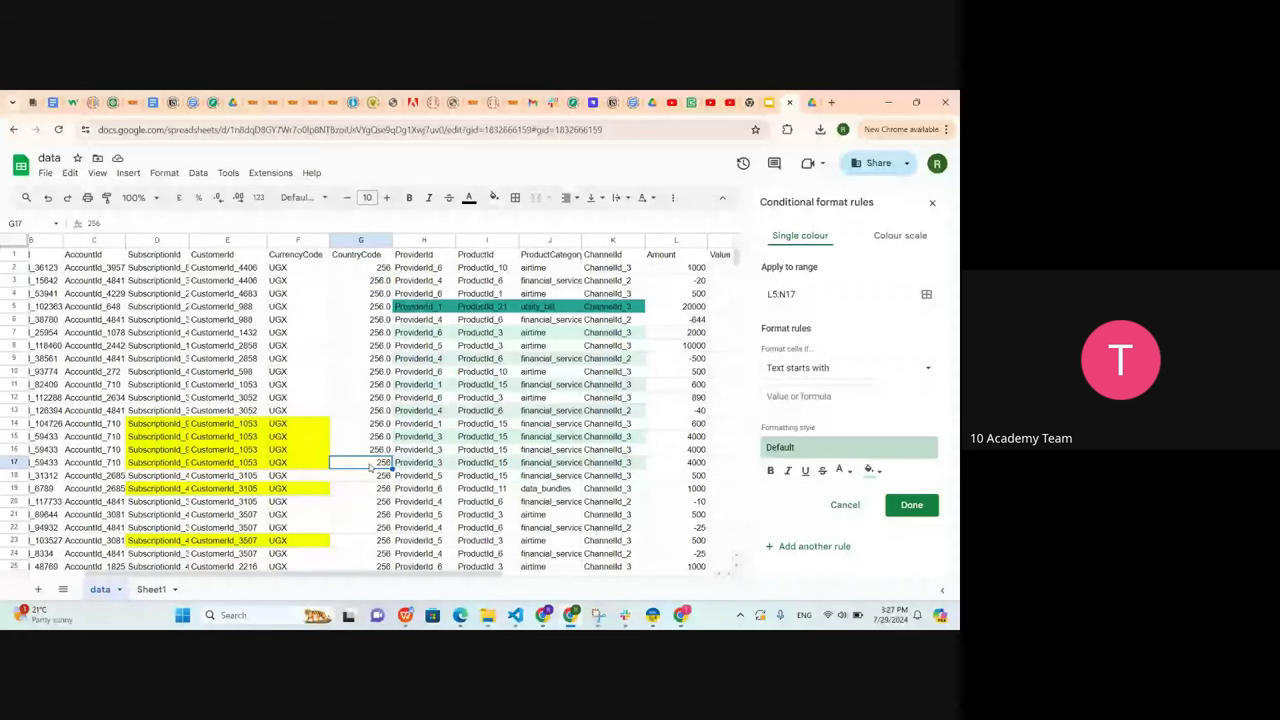
scroll(351, 377, "down", 6)
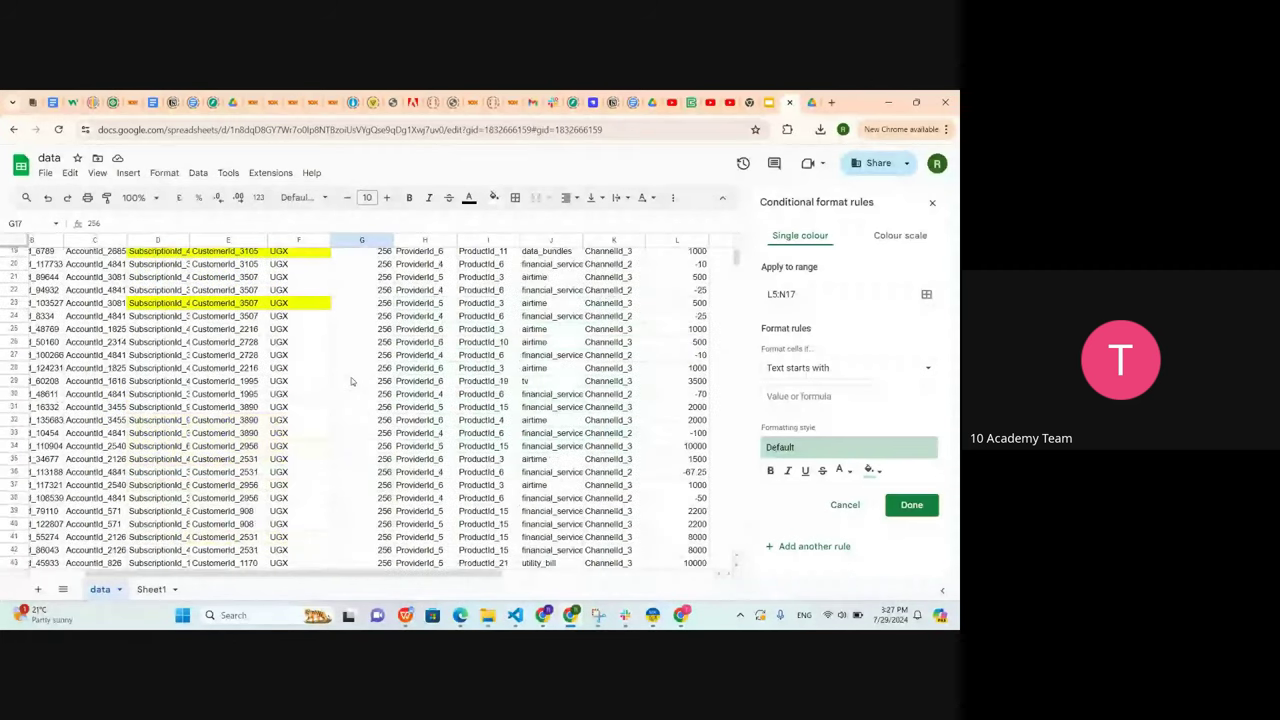
scroll(342, 499, "up", 6)
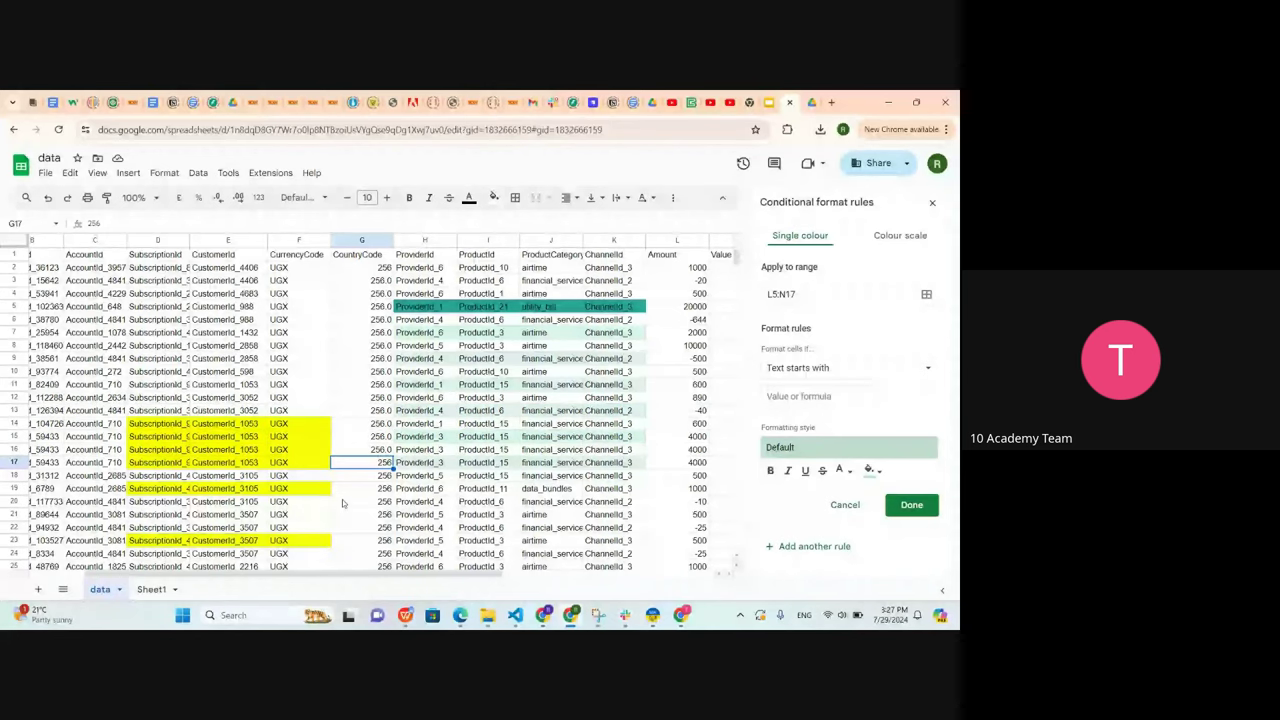
In the Data Handling & Visualization deck, move Outlier Detection above slide 8, then return to Sheets
left_click(767, 95)
left_click(90, 440)
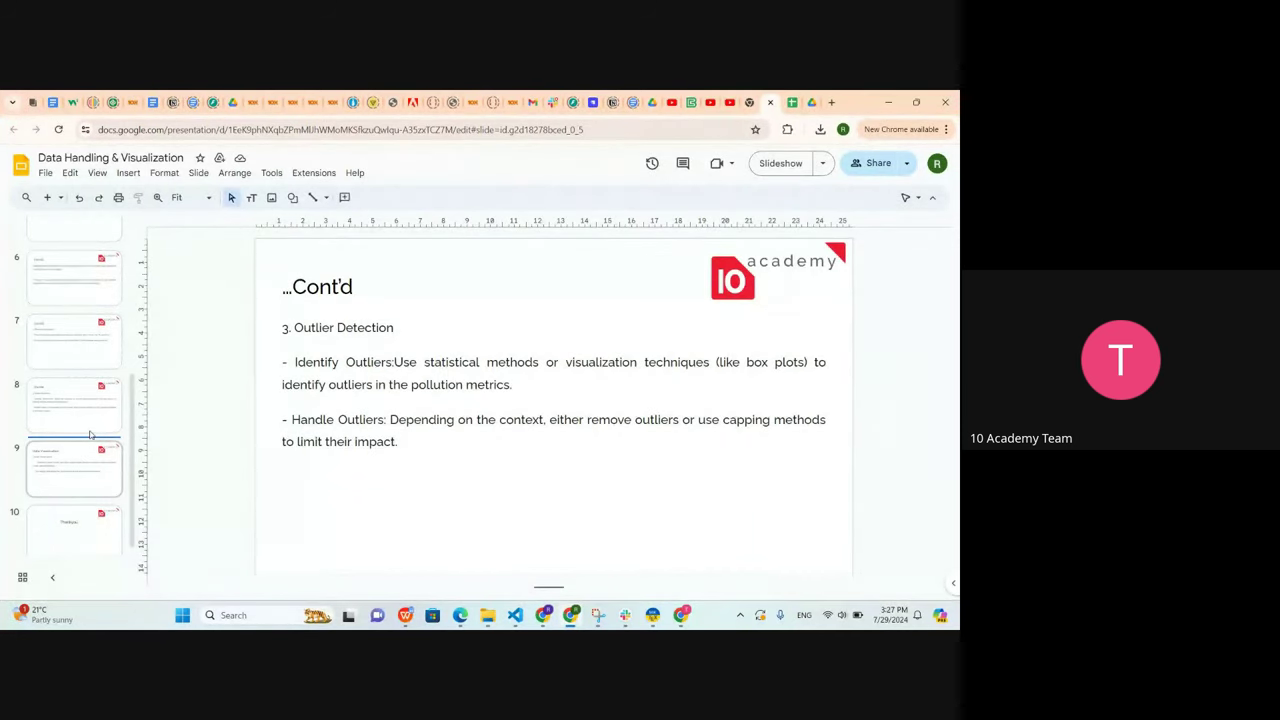
left_click_drag(90, 434, 90, 434)
left_click(75, 343)
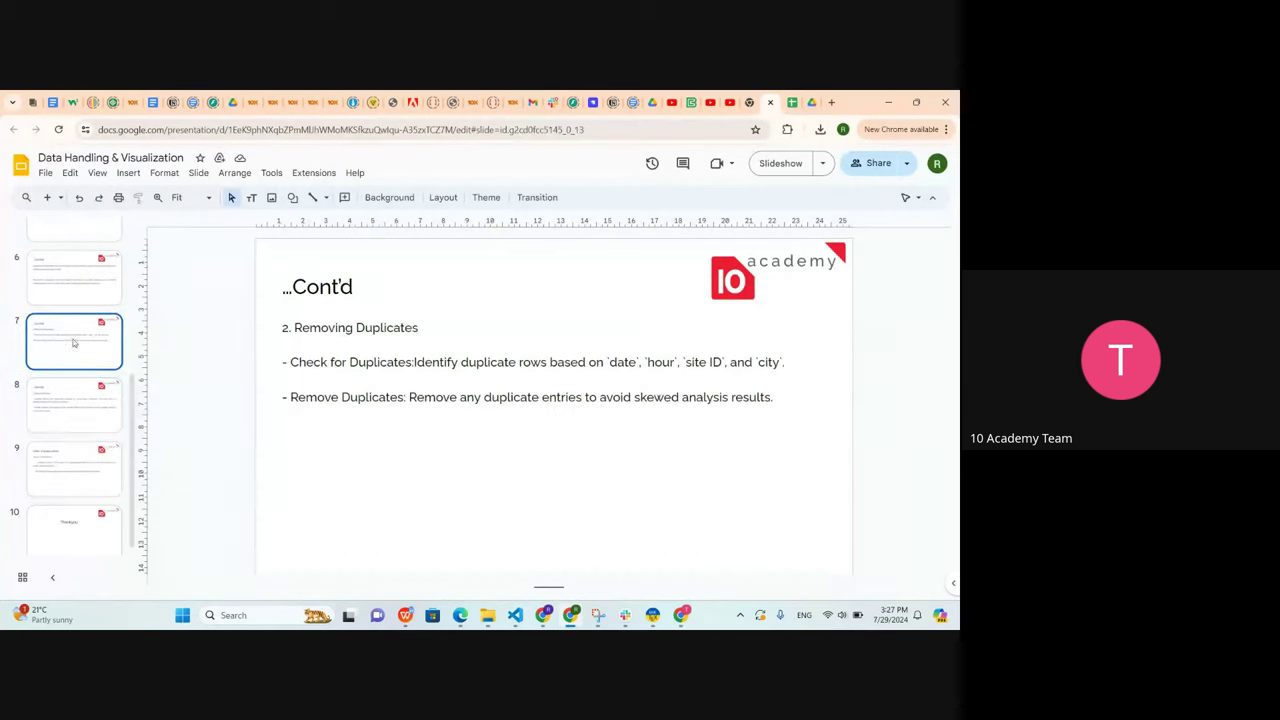
left_click(789, 99)
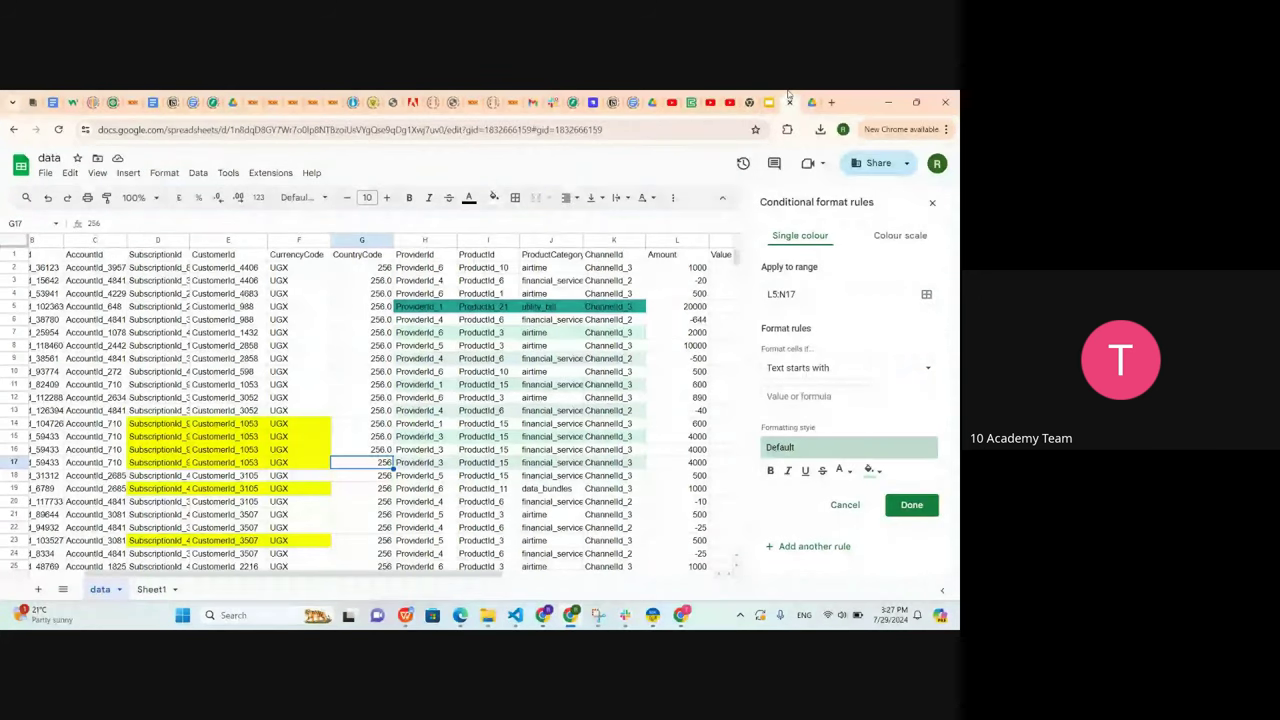
Clear the CountryCode values in G3 and G6, then select G2:G13
left_click(379, 282)
key("BackSpace")
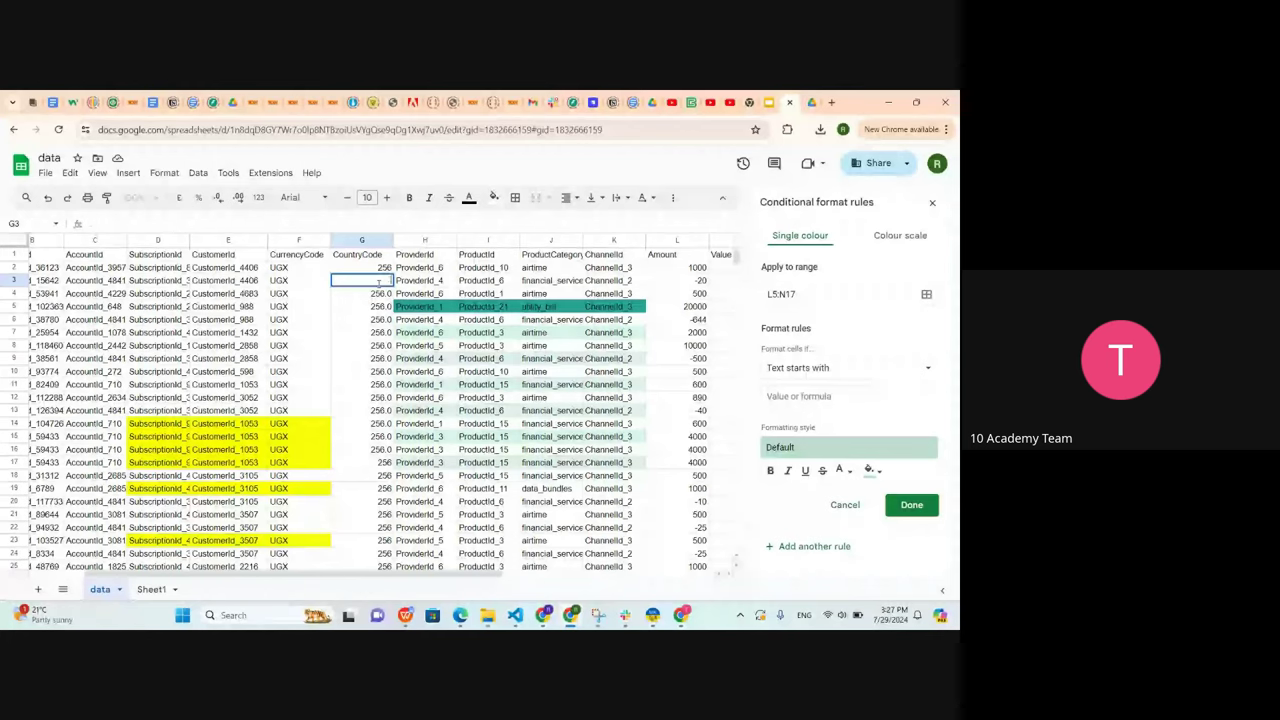
left_click(381, 294)
double_click(381, 294)
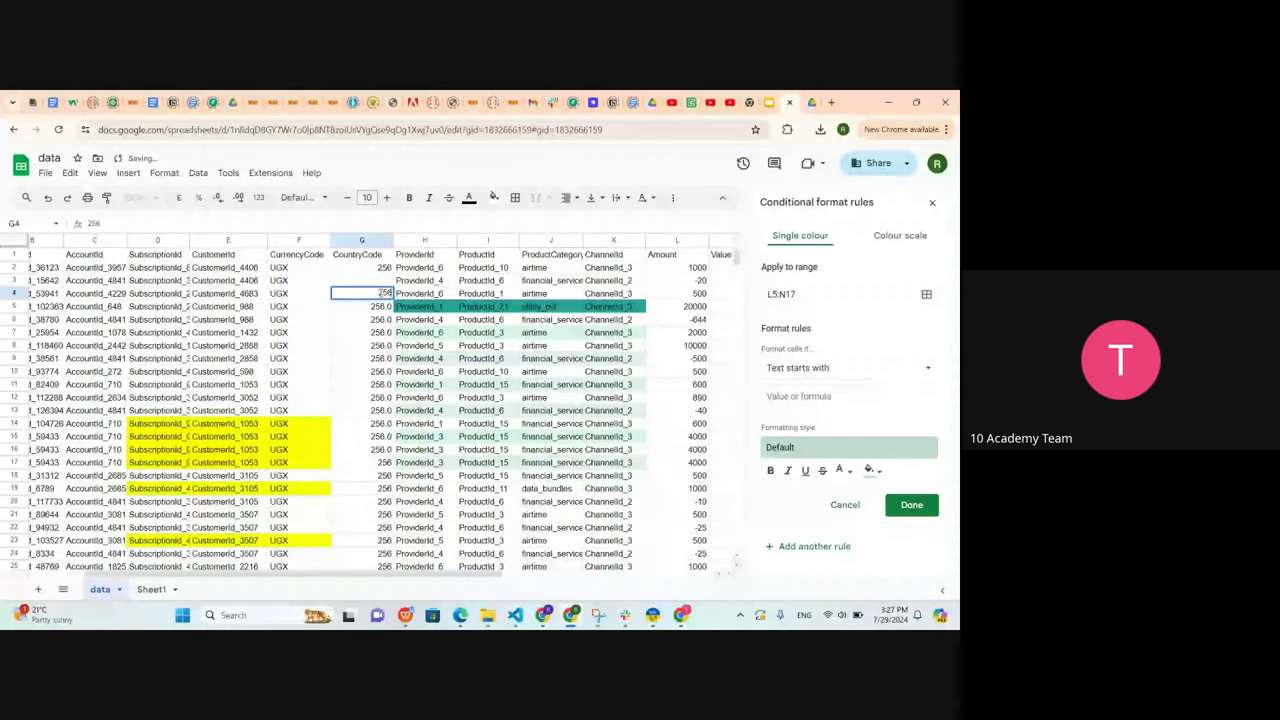
double_click(376, 325)
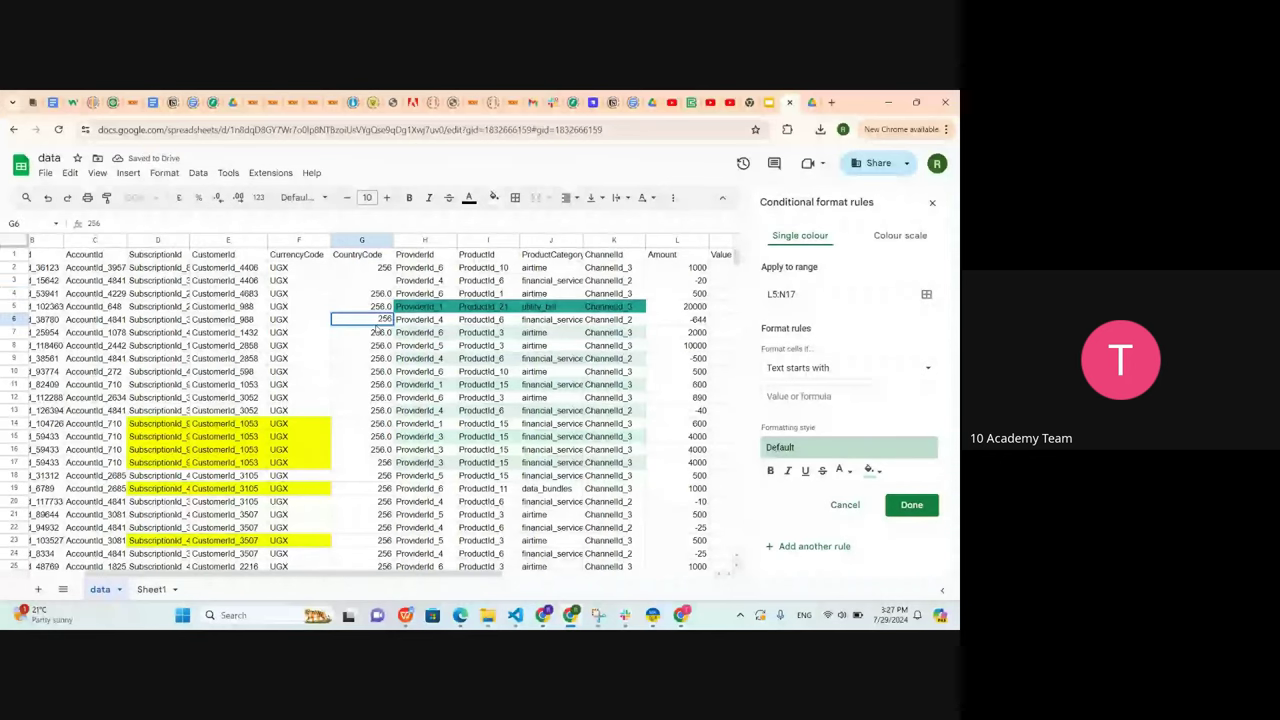
left_click(375, 386)
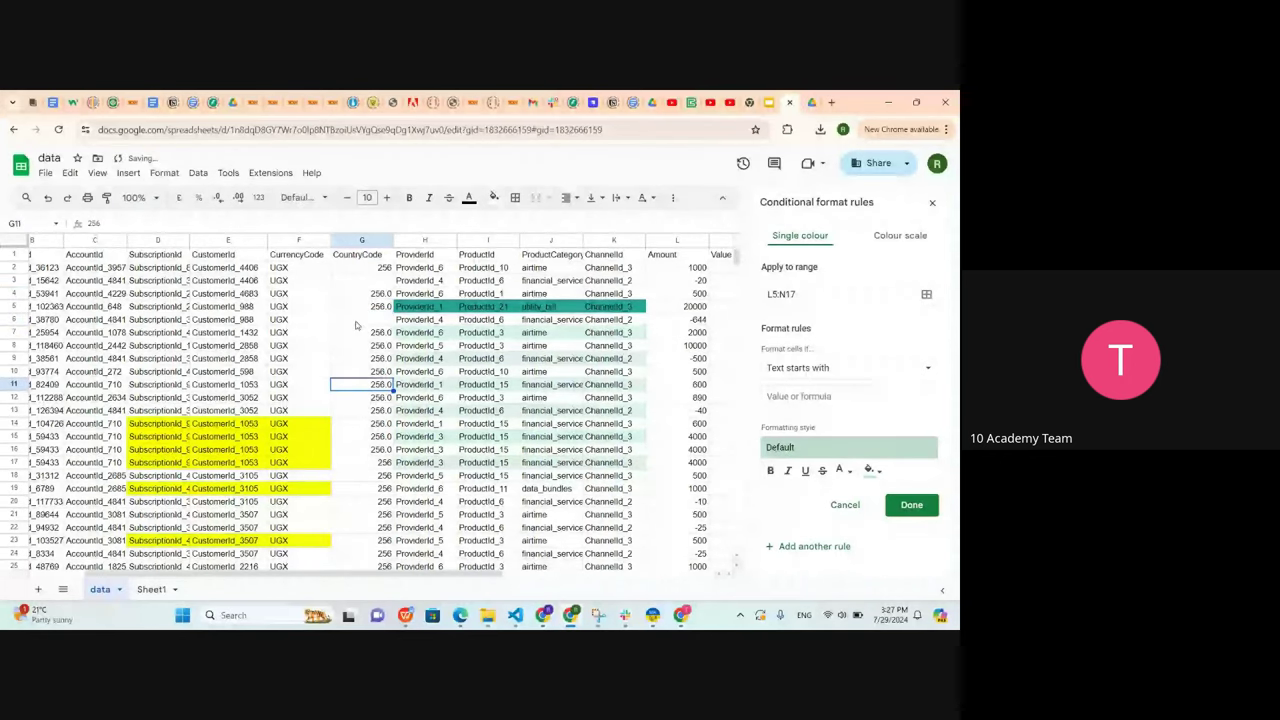
left_click(365, 268)
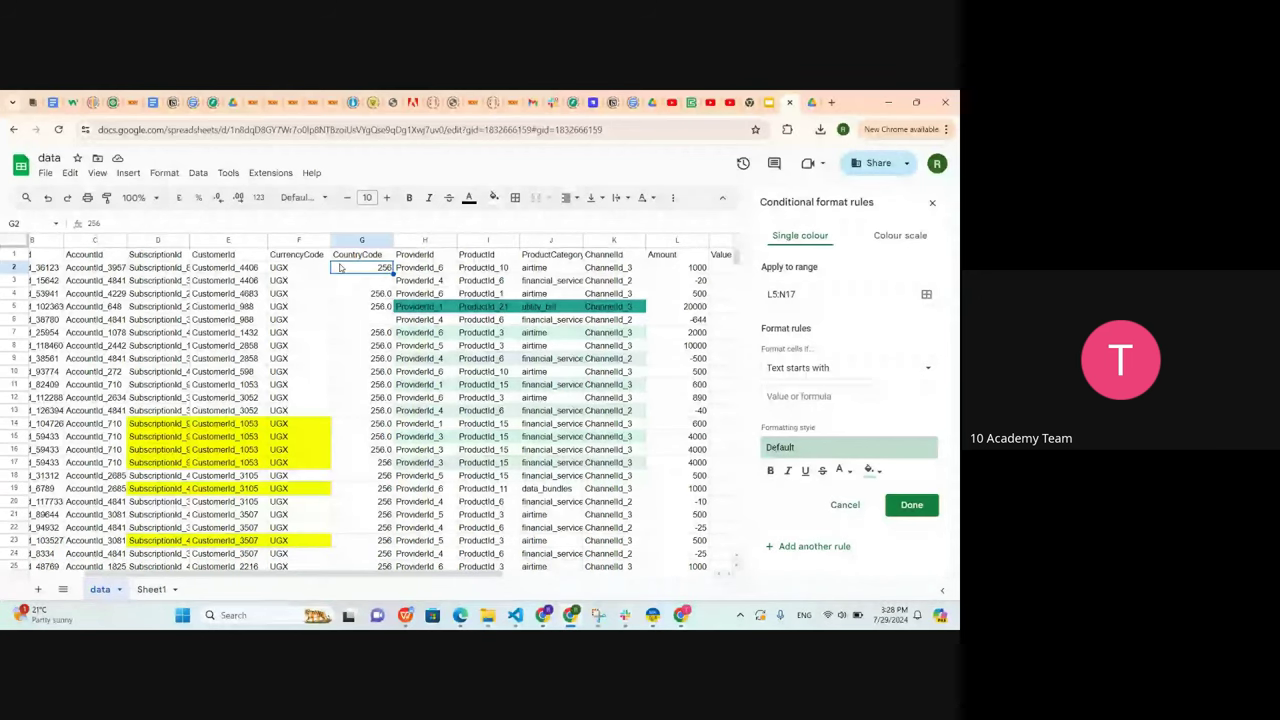
left_click_drag(340, 268, 366, 418)
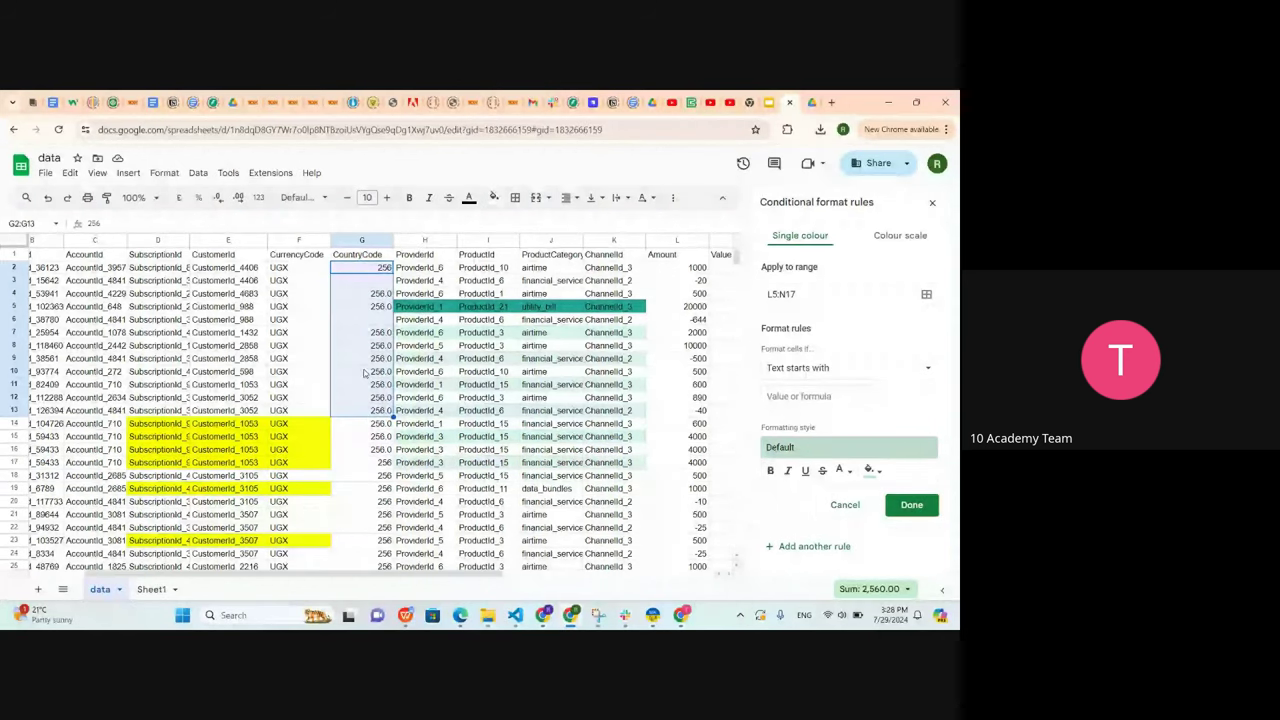
Insert =AVERAGE(G2:G13) into cell G14 via the Insert function list
left_click(129, 173)
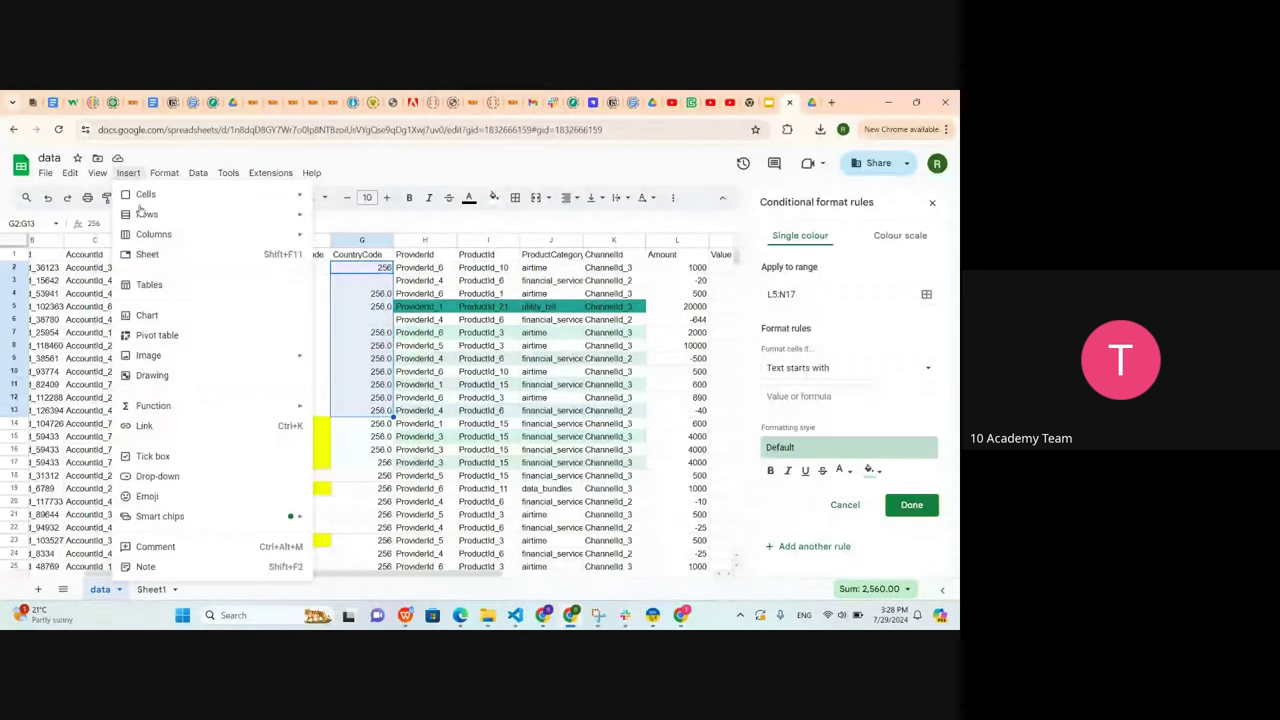
mouse_move(186, 405)
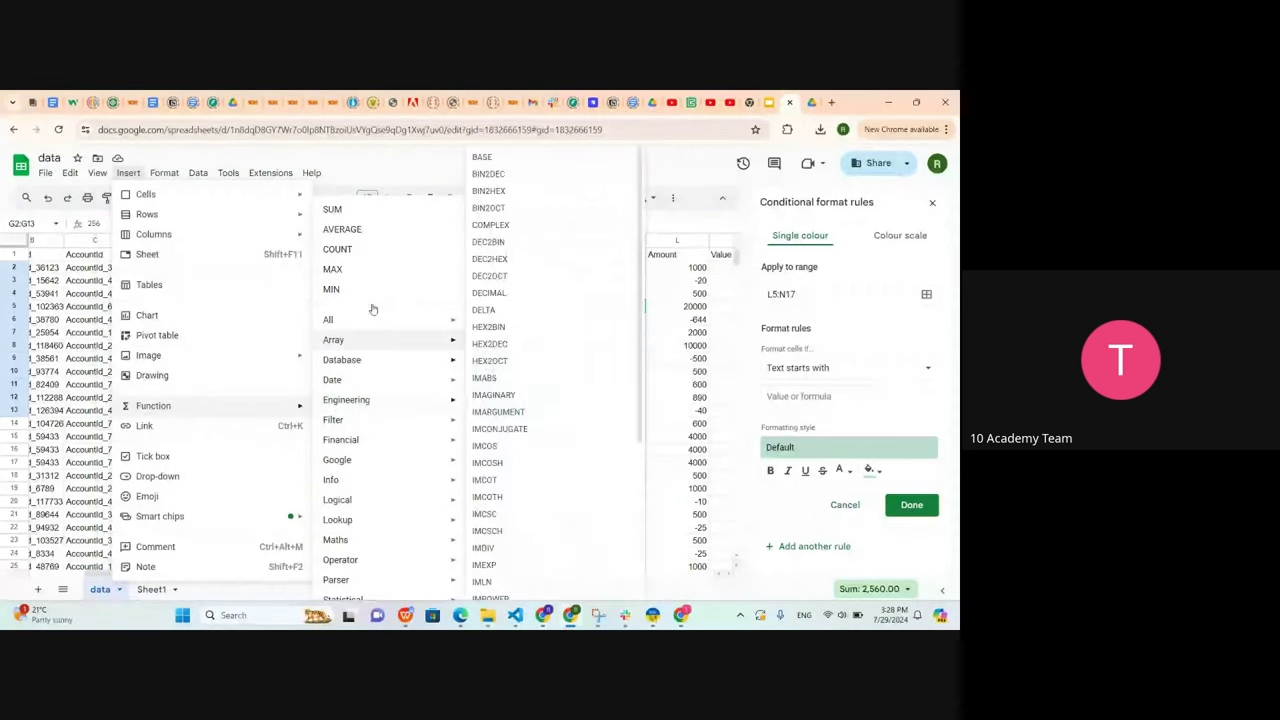
left_click(342, 229)
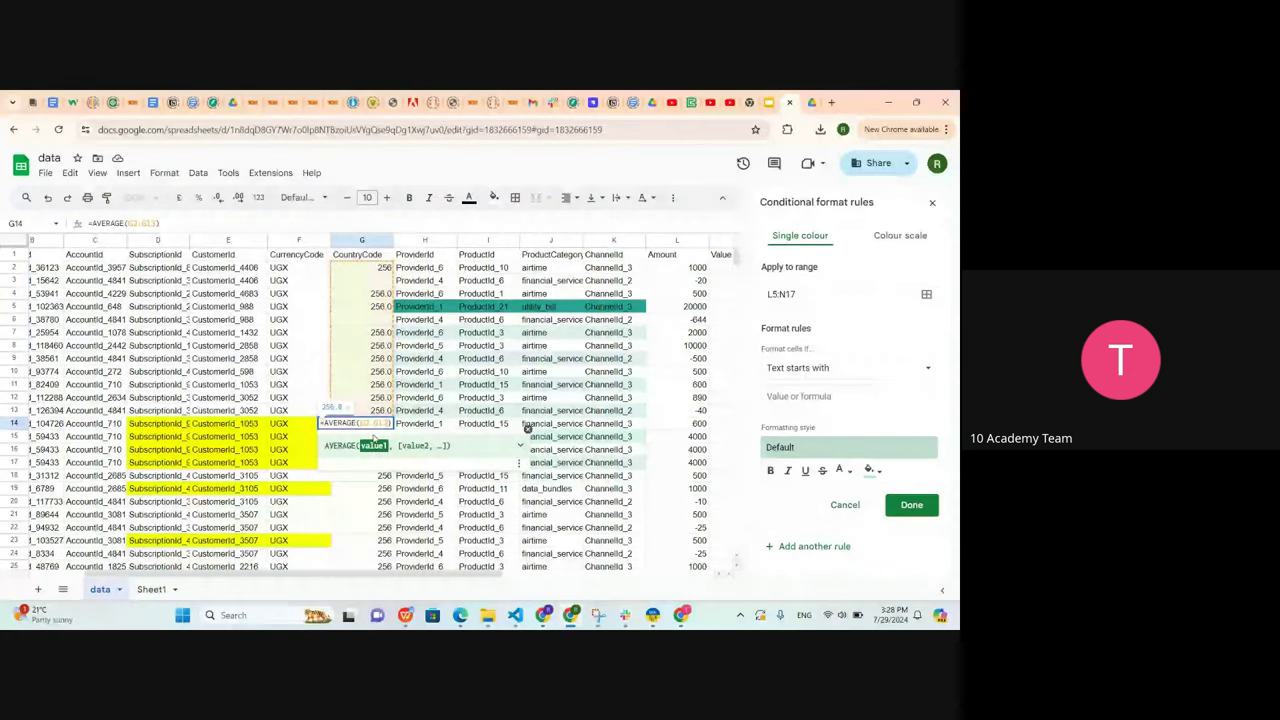
left_click(365, 476)
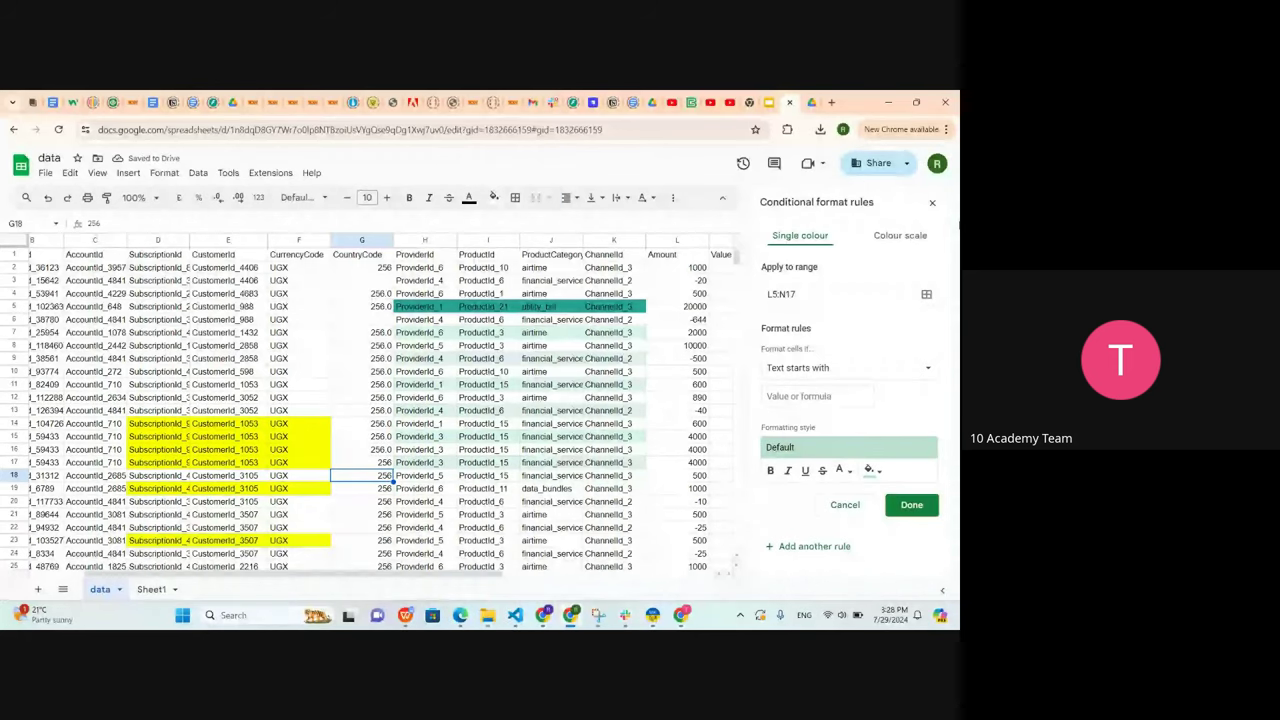
Close the conditional formatting panel and select empty cell Q17
left_click(932, 204)
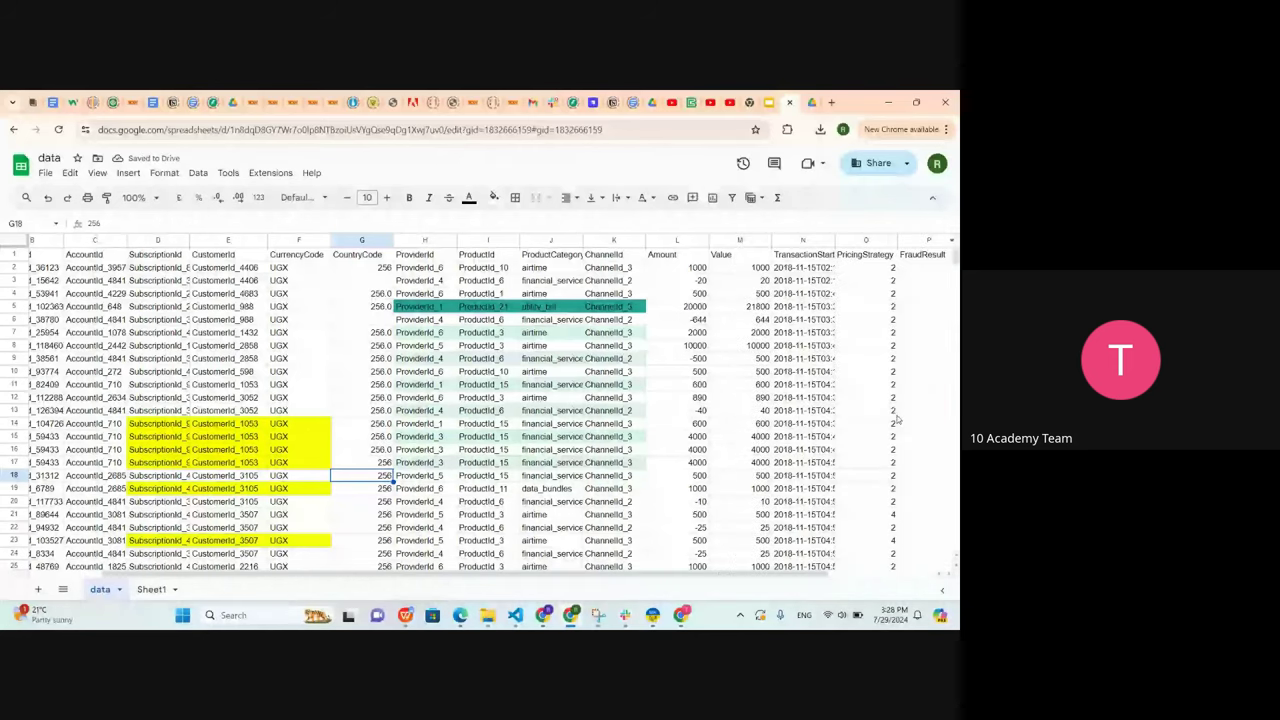
scroll(897, 420, "right", 2)
scroll(897, 420, "right", 1)
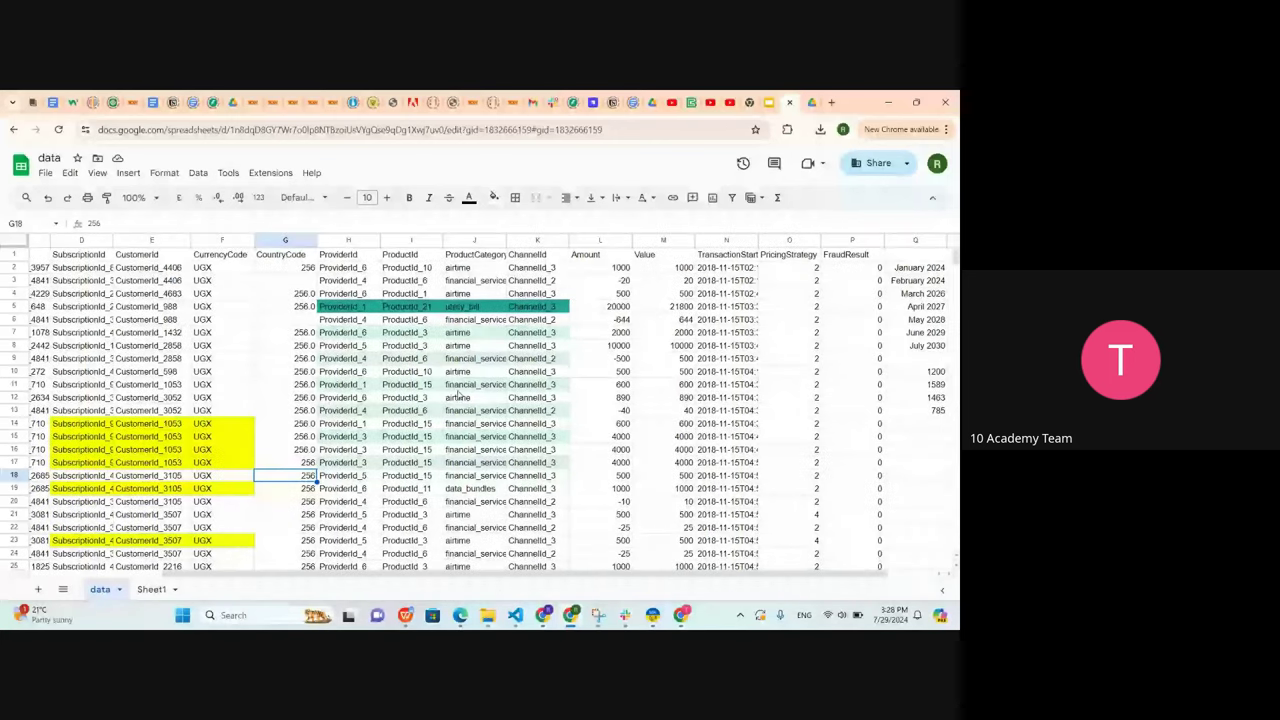
scroll(840, 462, "right", 1)
left_click(862, 452)
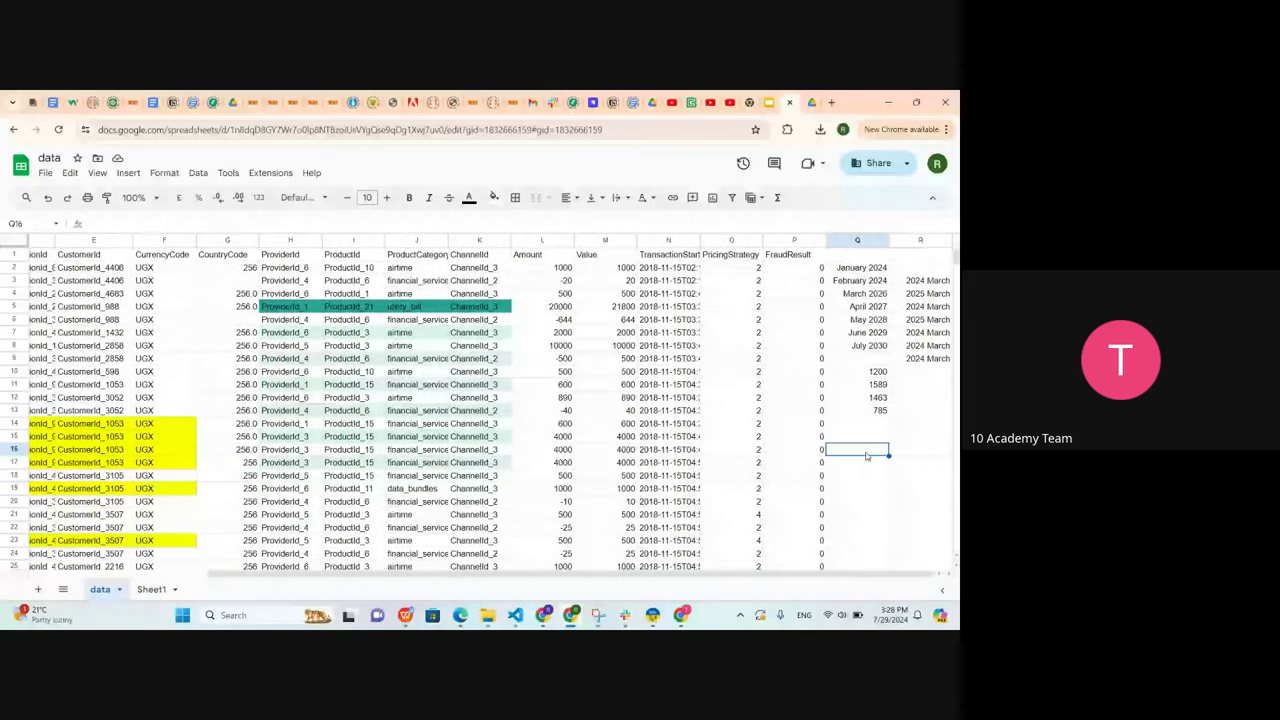
right_click(874, 467)
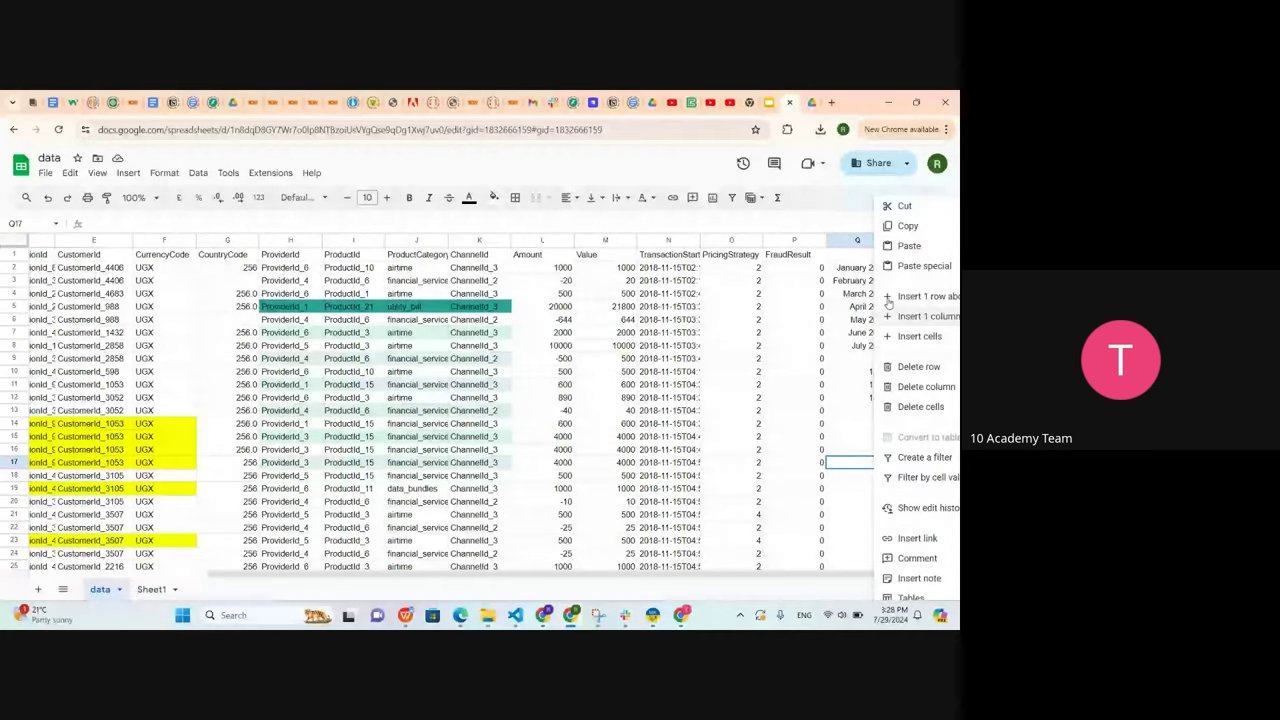
key("Escape")
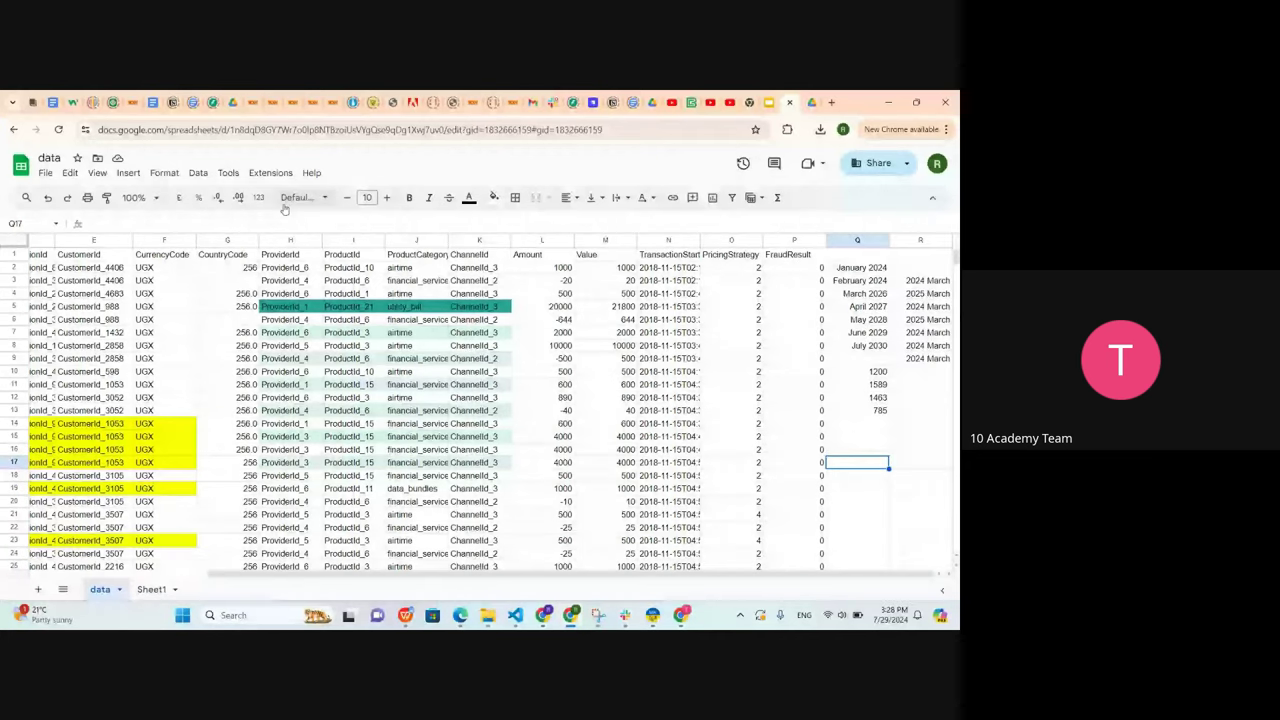
Enter =AVERAGE(G2:G13) in cell Q17
left_click(128, 173)
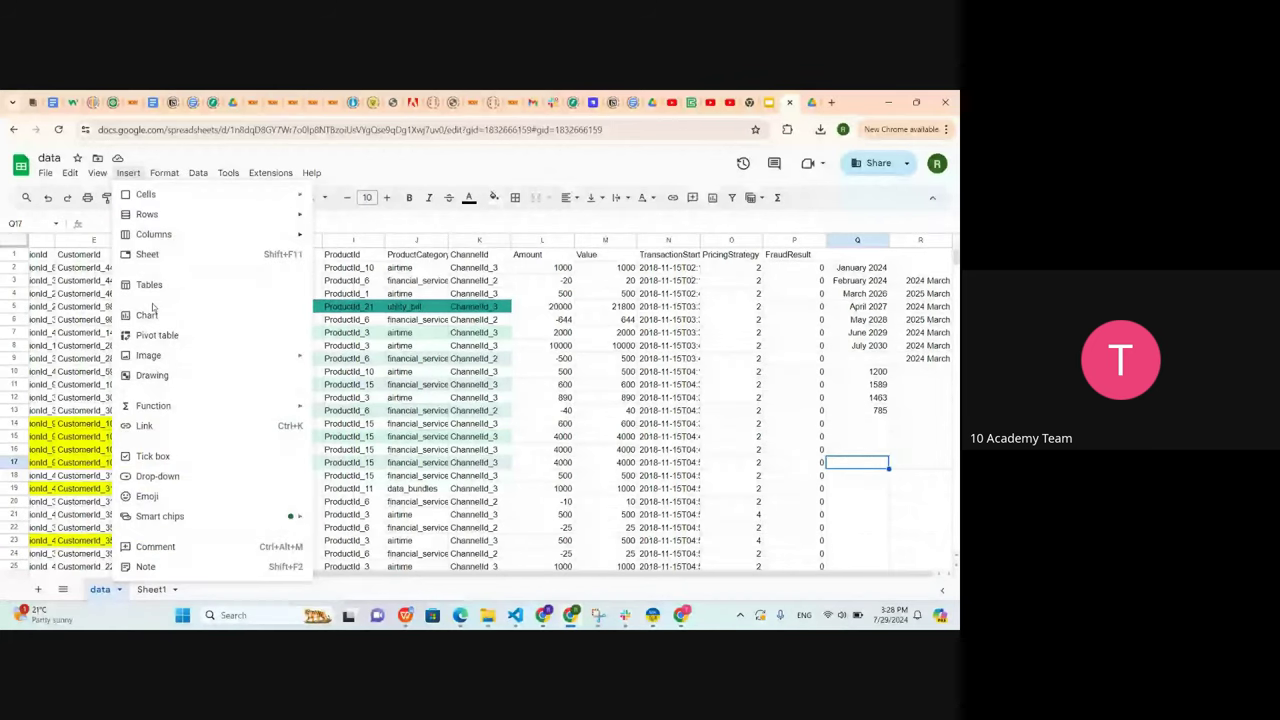
mouse_move(163, 406)
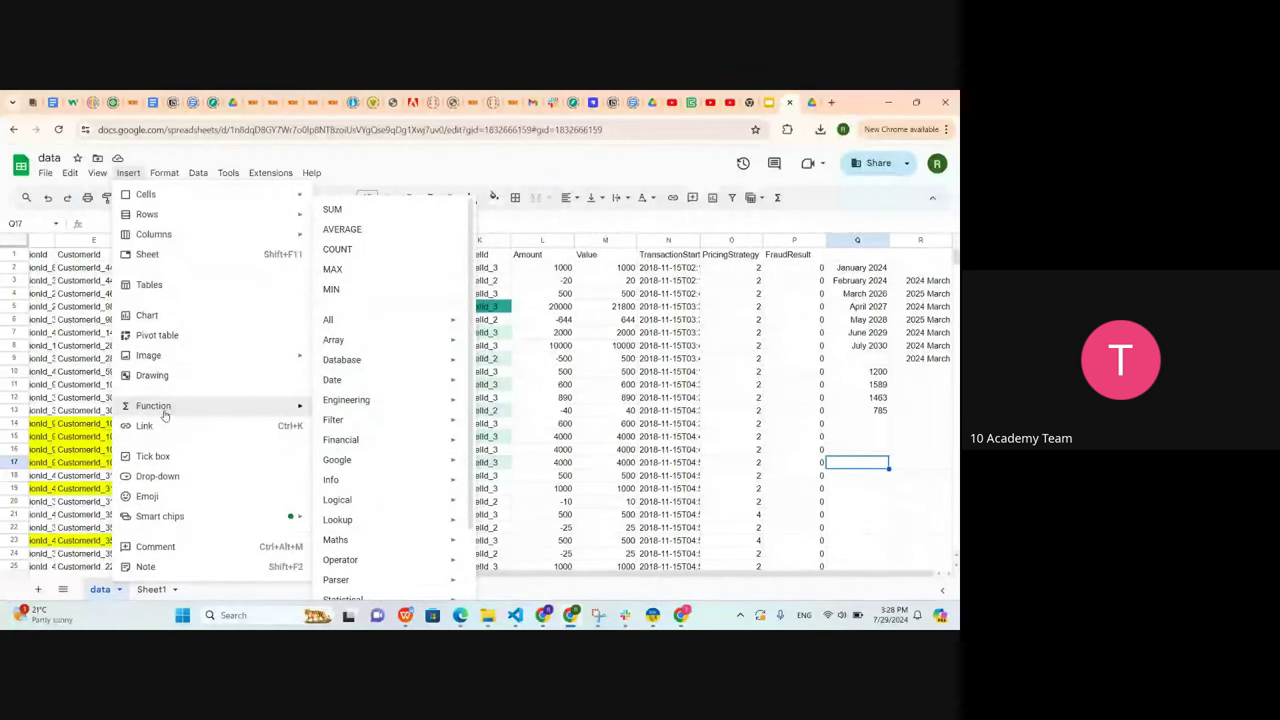
left_click(337, 225)
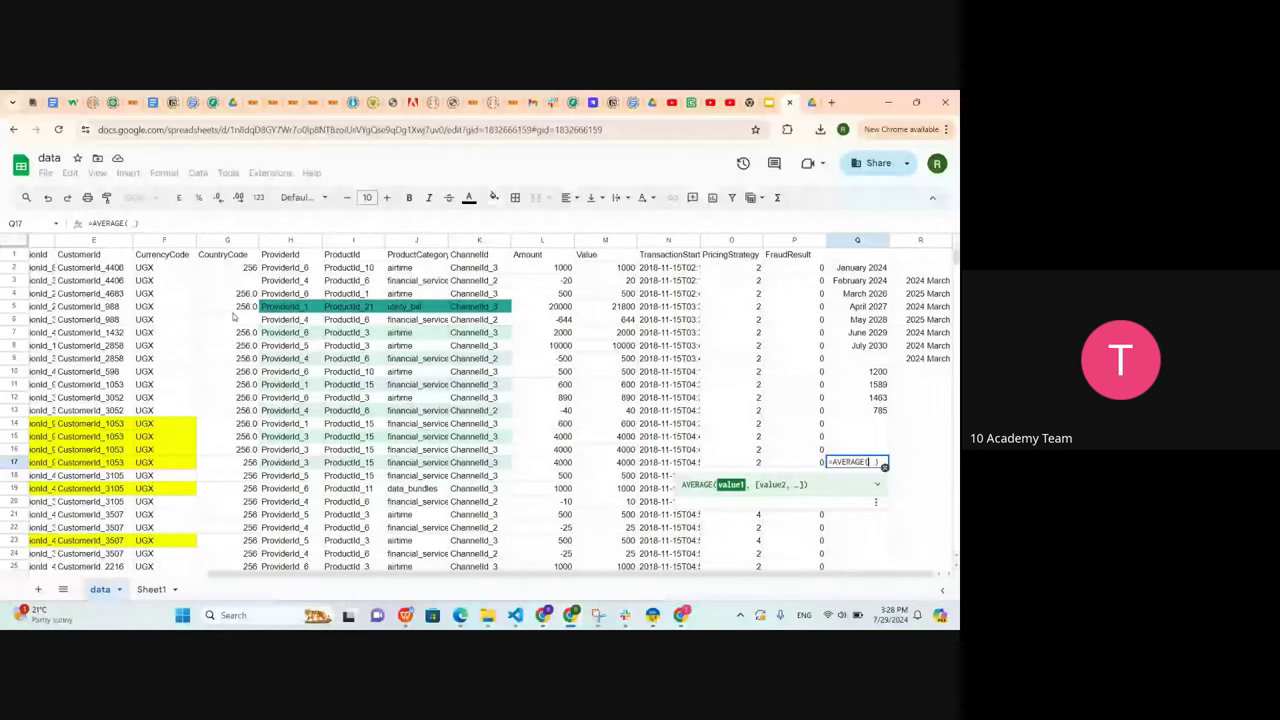
left_click(213, 270)
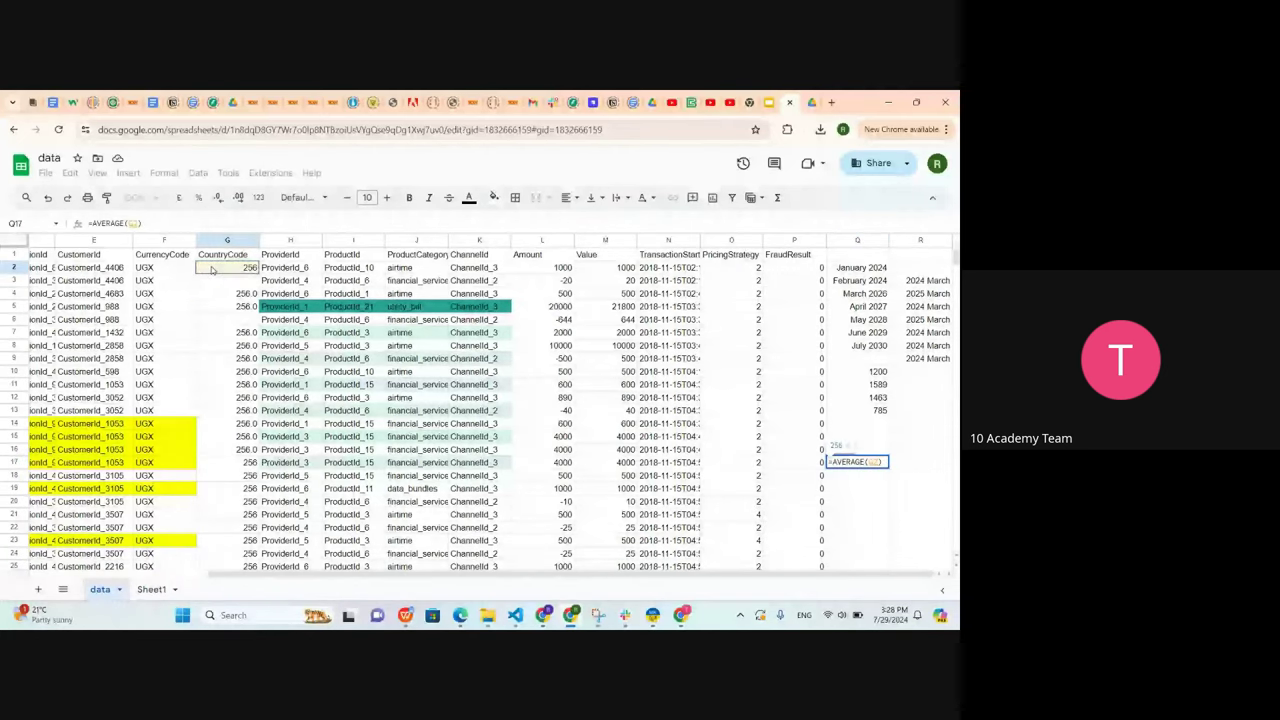
left_click_drag(220, 270, 248, 420)
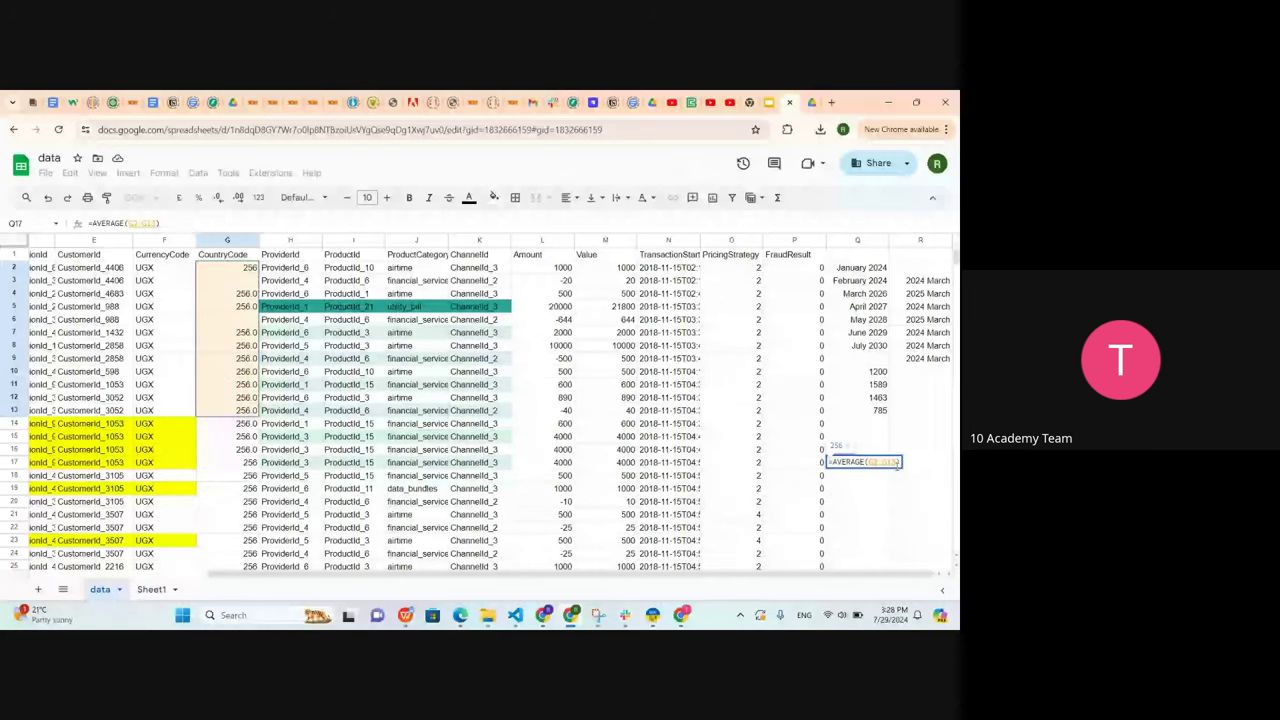
key("Return")
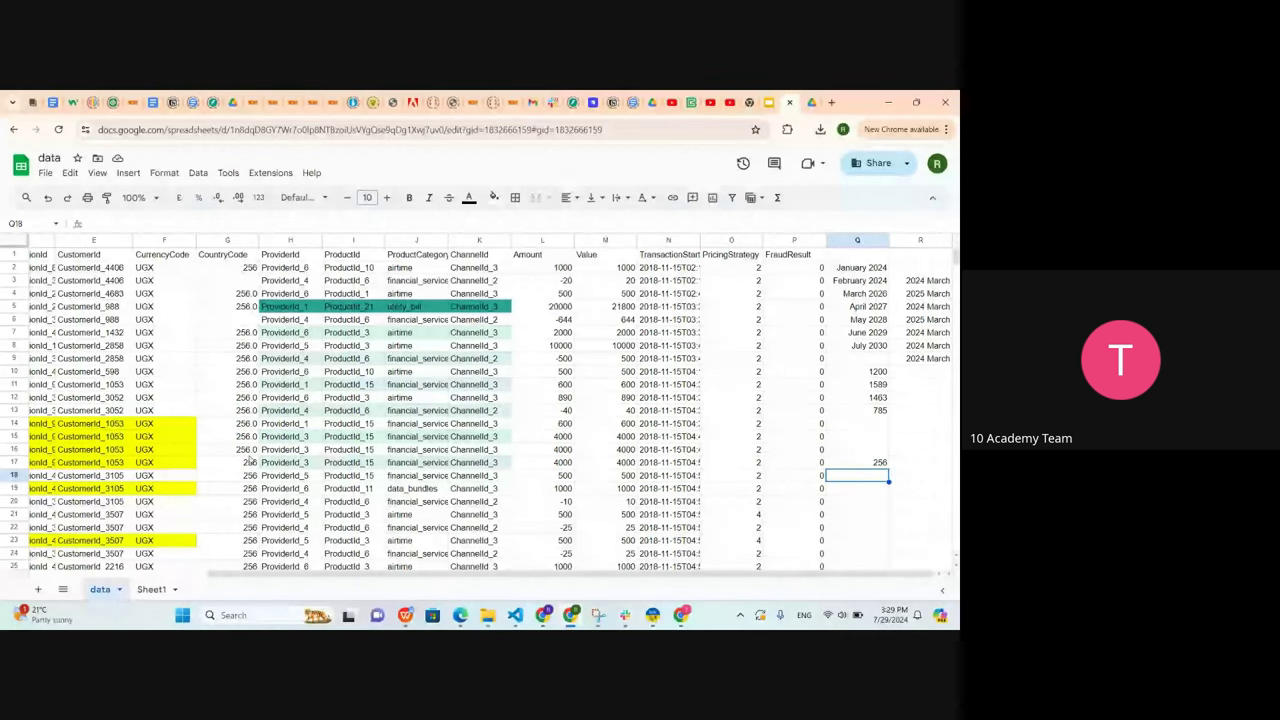
Clear the 256 average result from Q17
scroll(250, 459, "down", 7)
left_click(876, 465)
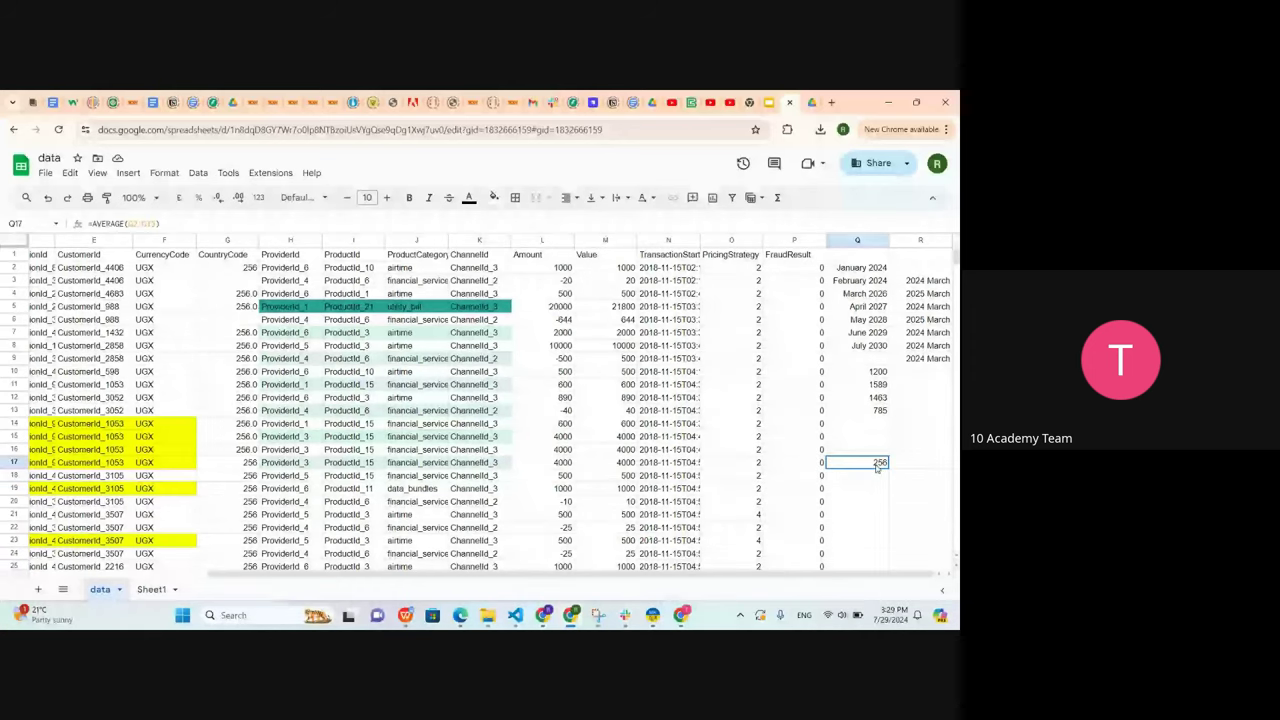
key("Delete")
Enter =AVERAGE(L2:L17) in Q18 using the Insert function menu
left_click(922, 503)
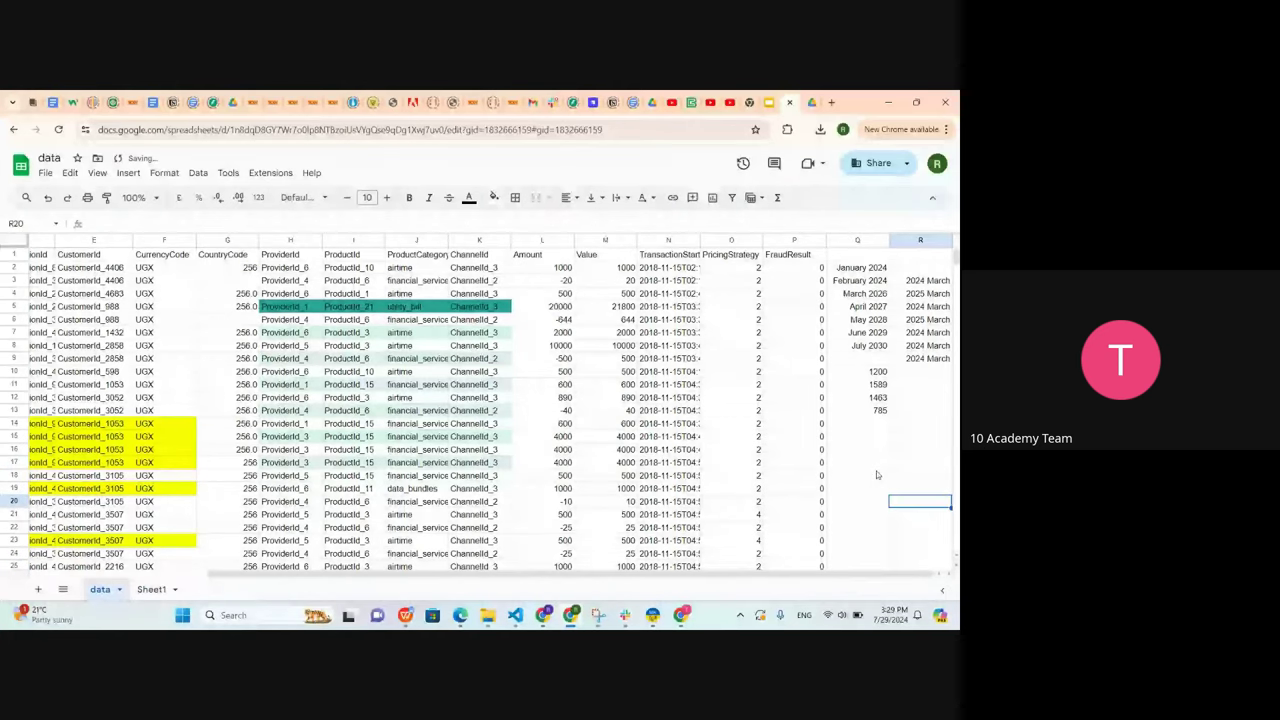
left_click(877, 475)
right_click(873, 472)
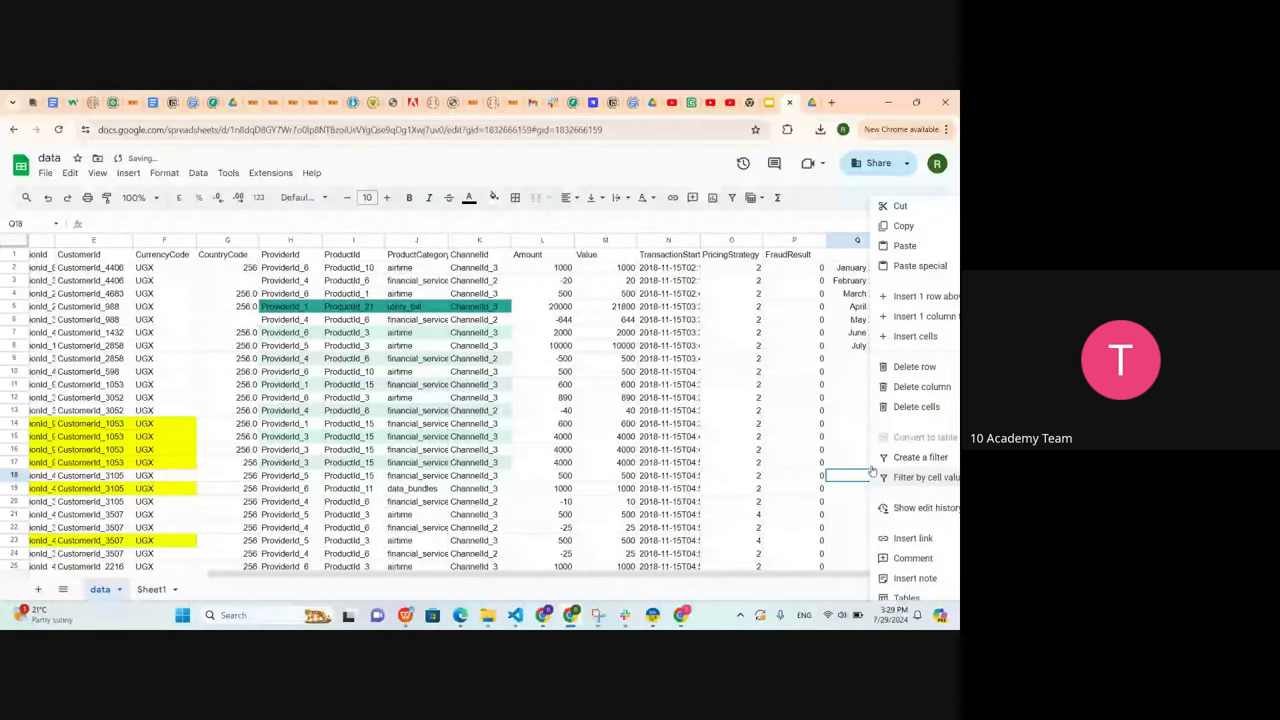
left_click(872, 470)
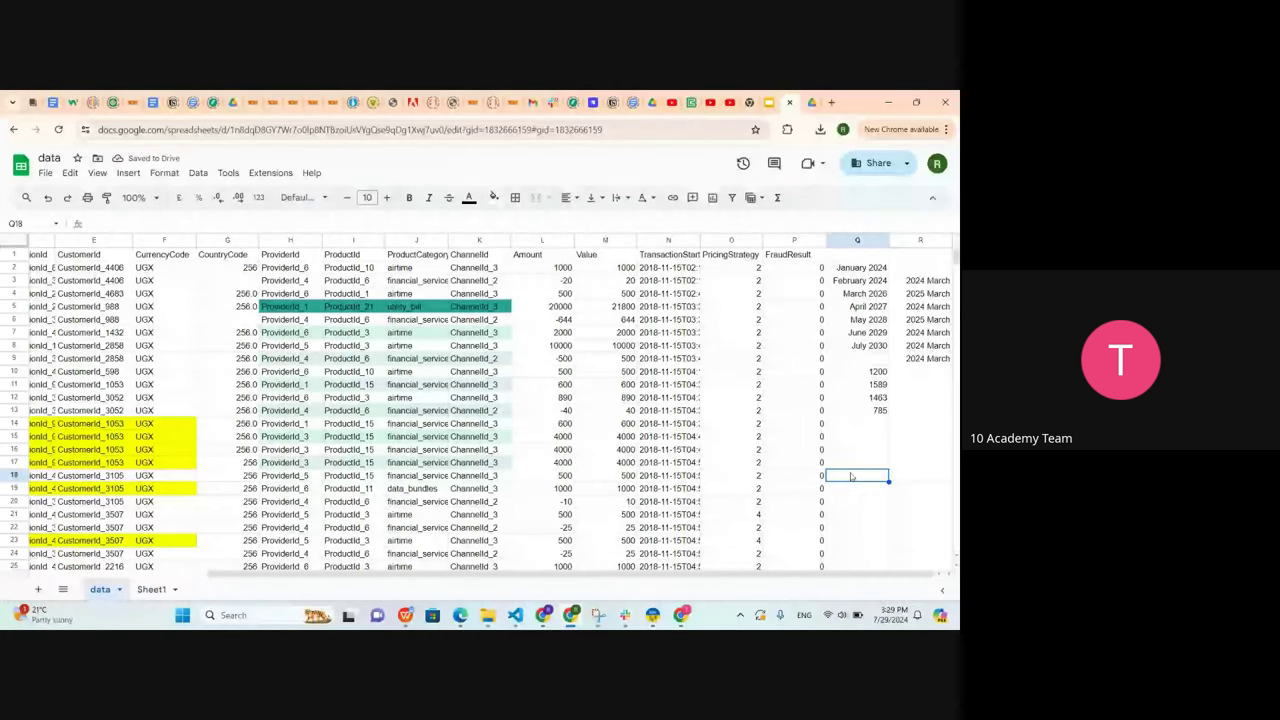
left_click(128, 172)
mouse_move(205, 405)
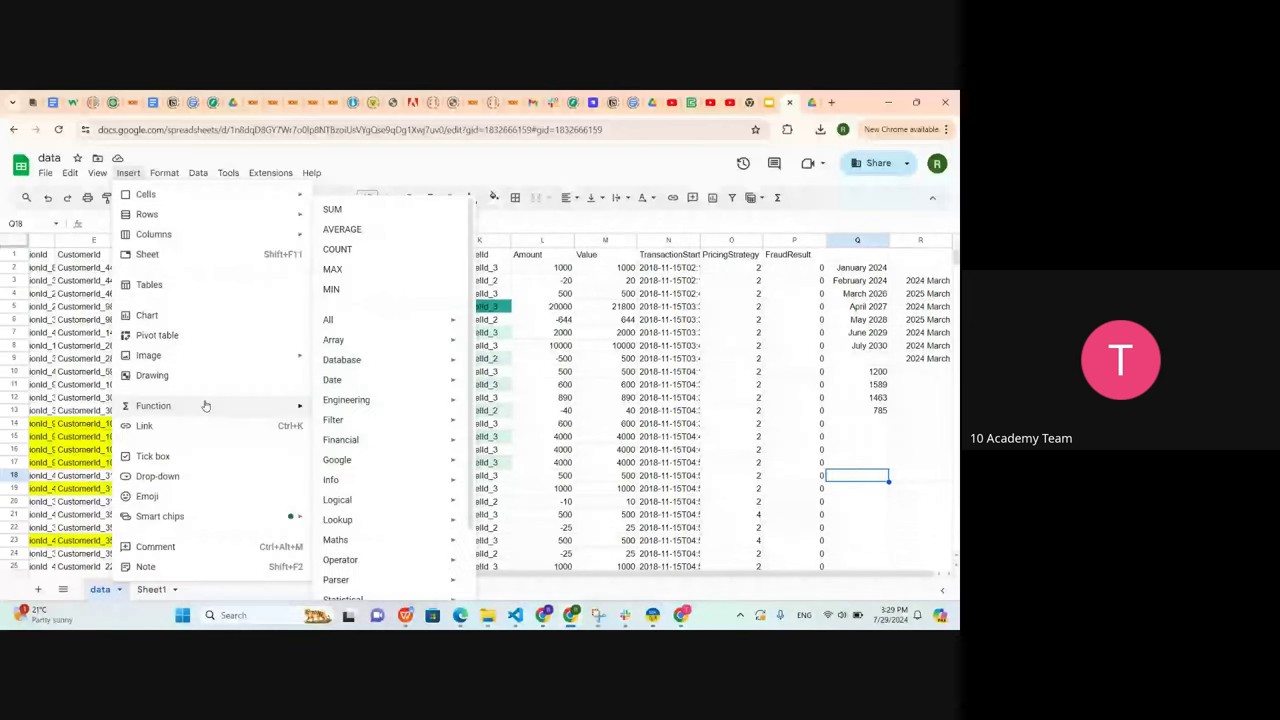
left_click(342, 229)
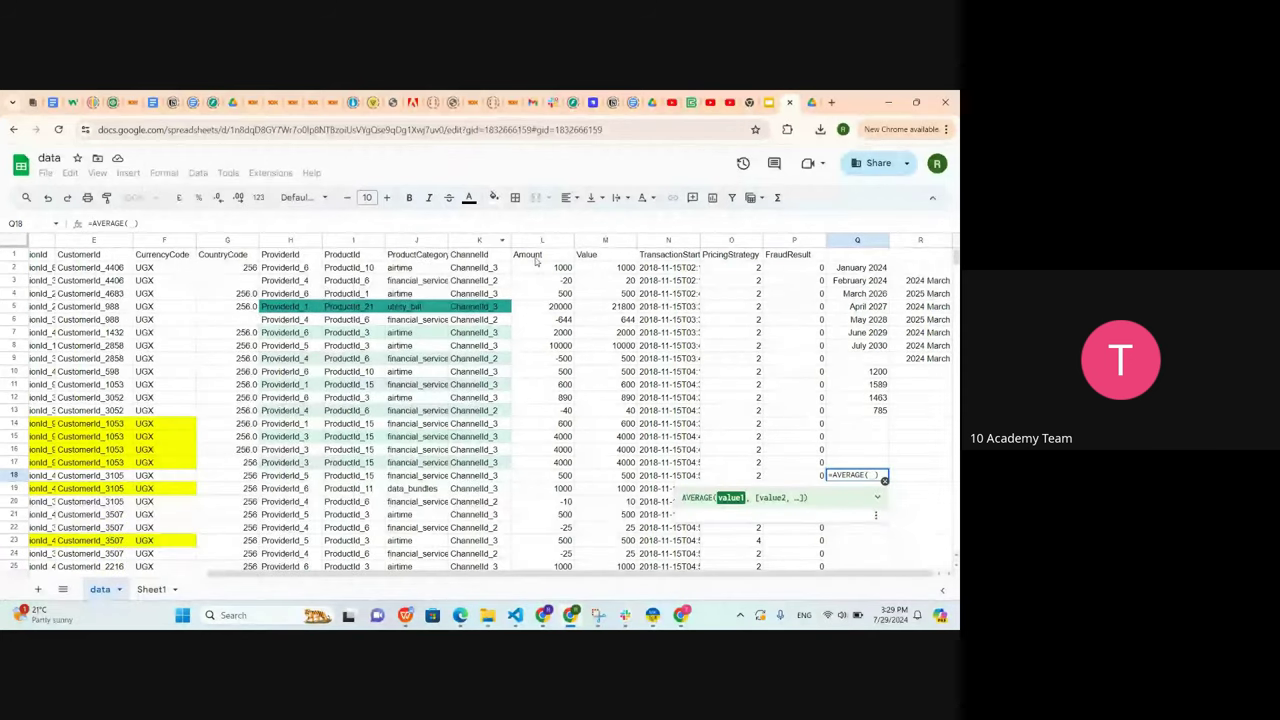
left_click(549, 268)
left_click_drag(549, 270, 567, 466)
key("Return")
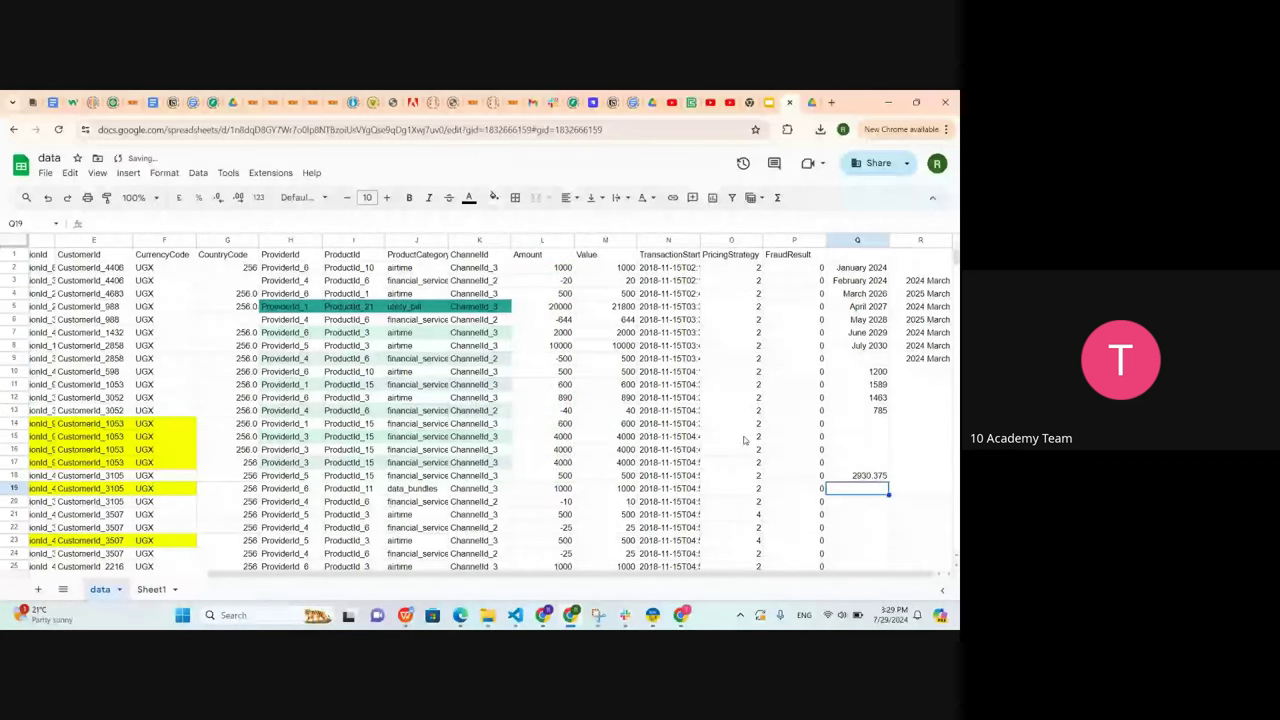
Inspect the Q18 formula to confirm its L2:L17 range, leaving it unchanged
left_click(866, 479)
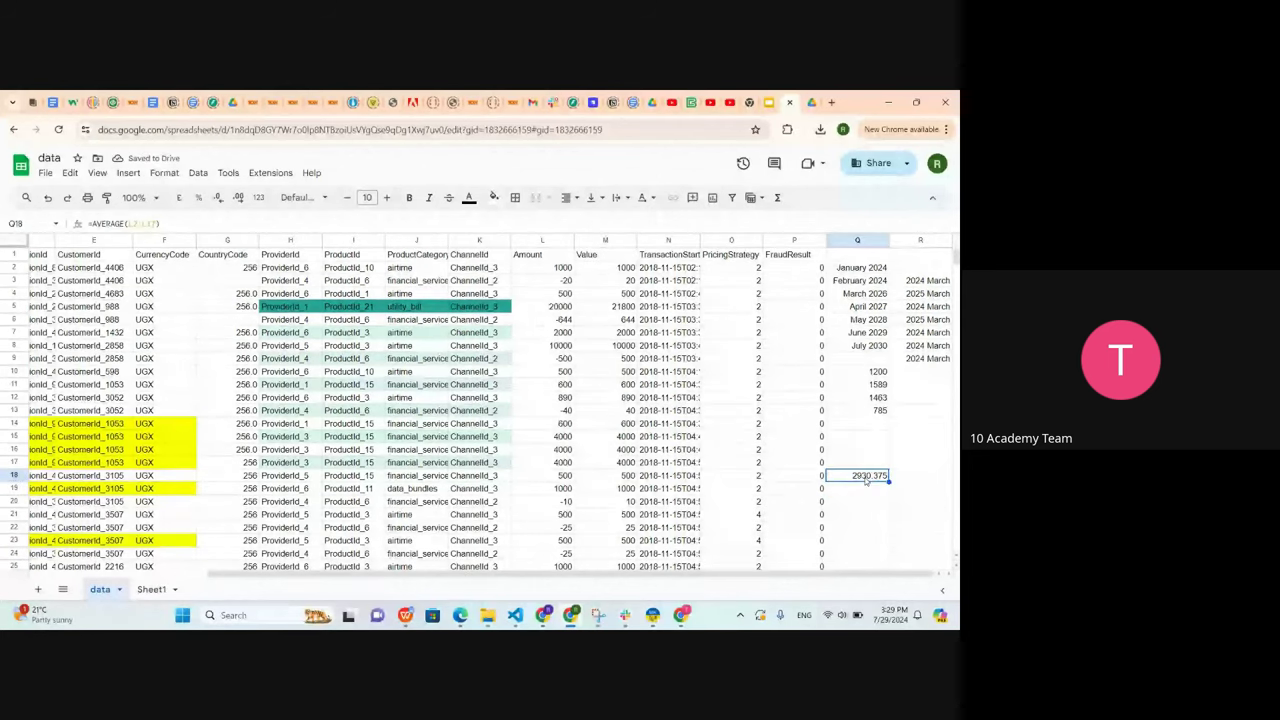
double_click(866, 478)
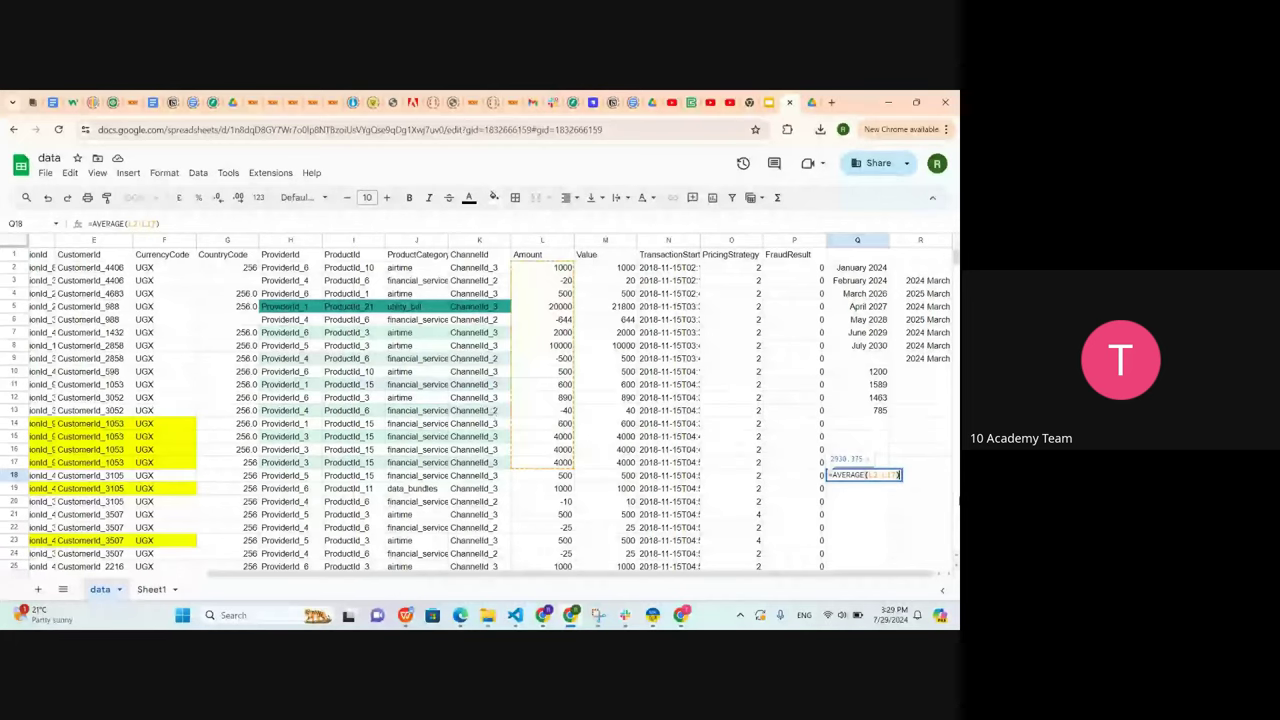
scroll(491, 412, "down", 7)
left_click(857, 350)
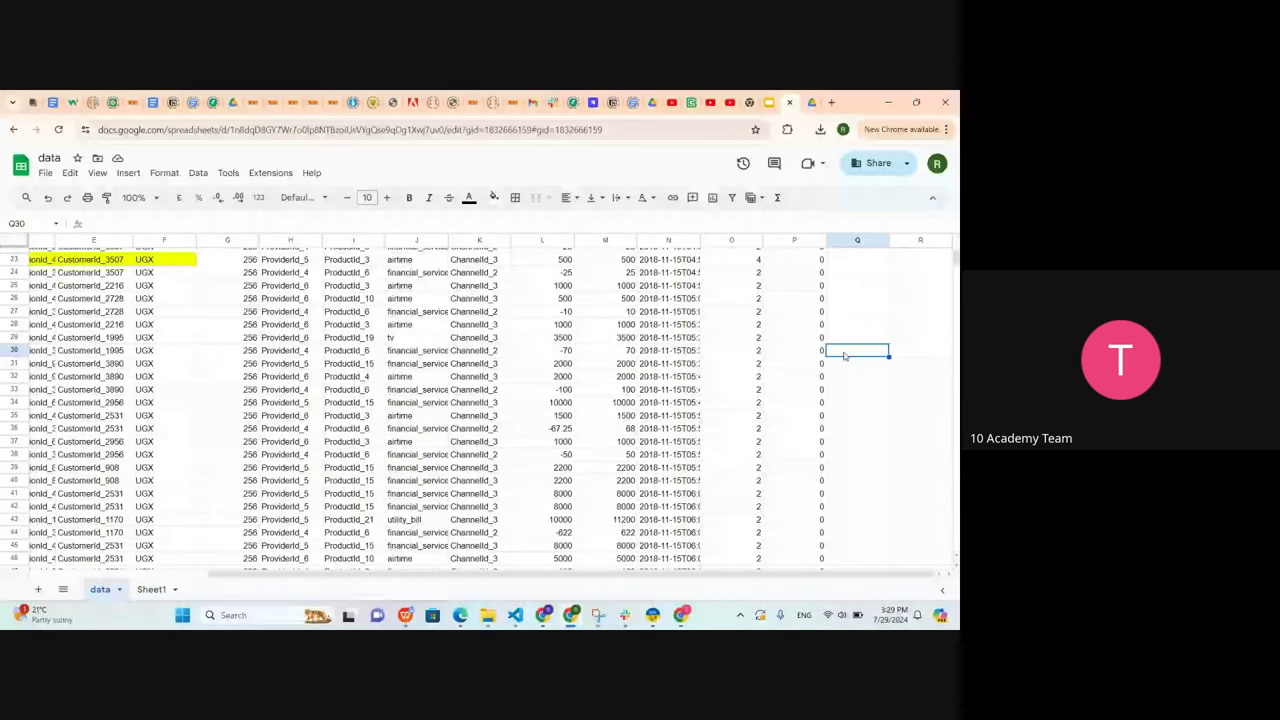
scroll(894, 427, "up", 5)
scroll(894, 427, "up", 2)
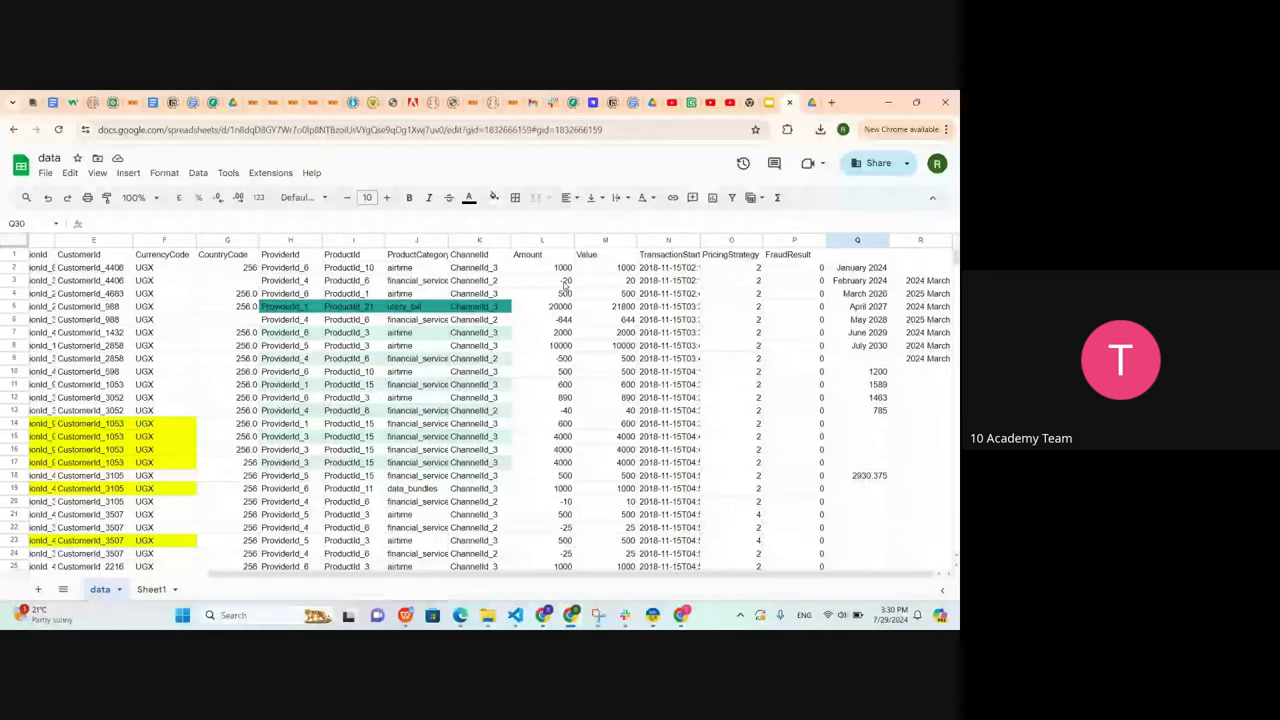
Delete the Amount values -20 in L3, 2000 in L7 and 500 in L10
left_click(566, 283)
key("BackSpace")
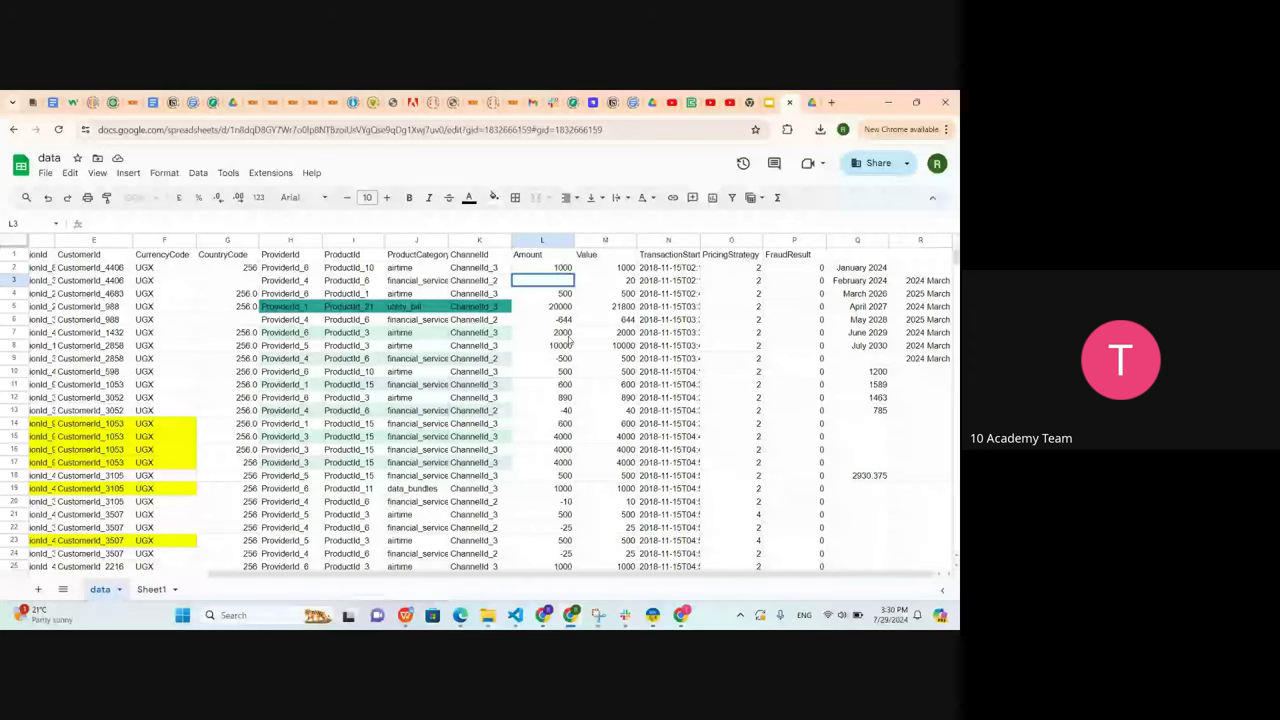
left_click(567, 335)
double_click(567, 335)
key("BackSpace")
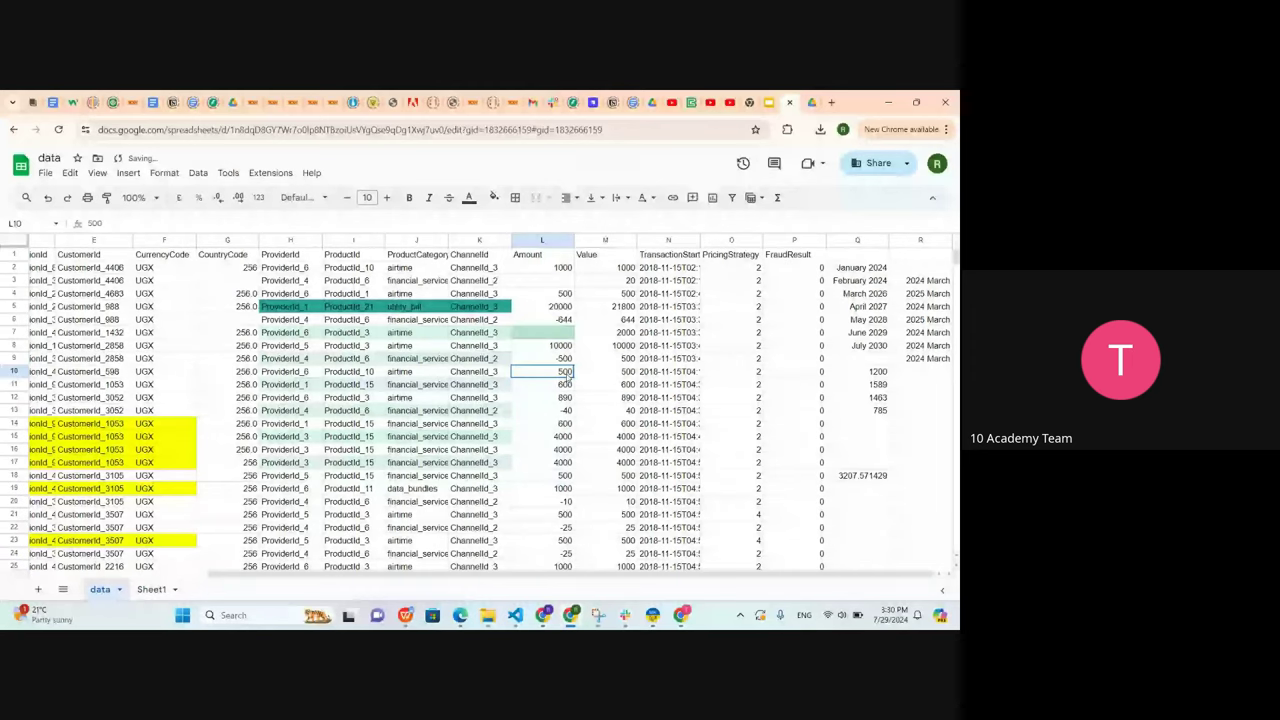
left_click(566, 371)
double_click(566, 371)
key("BackSpace")
left_click(590, 385)
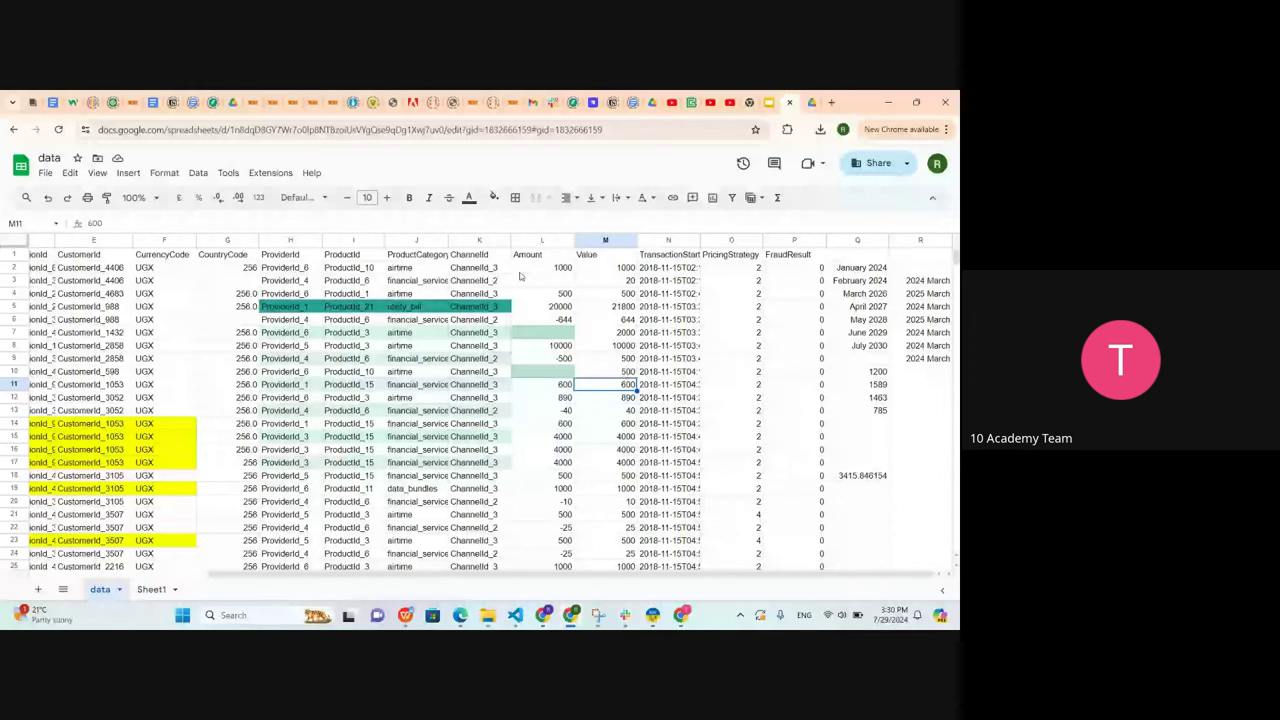
left_click(523, 281)
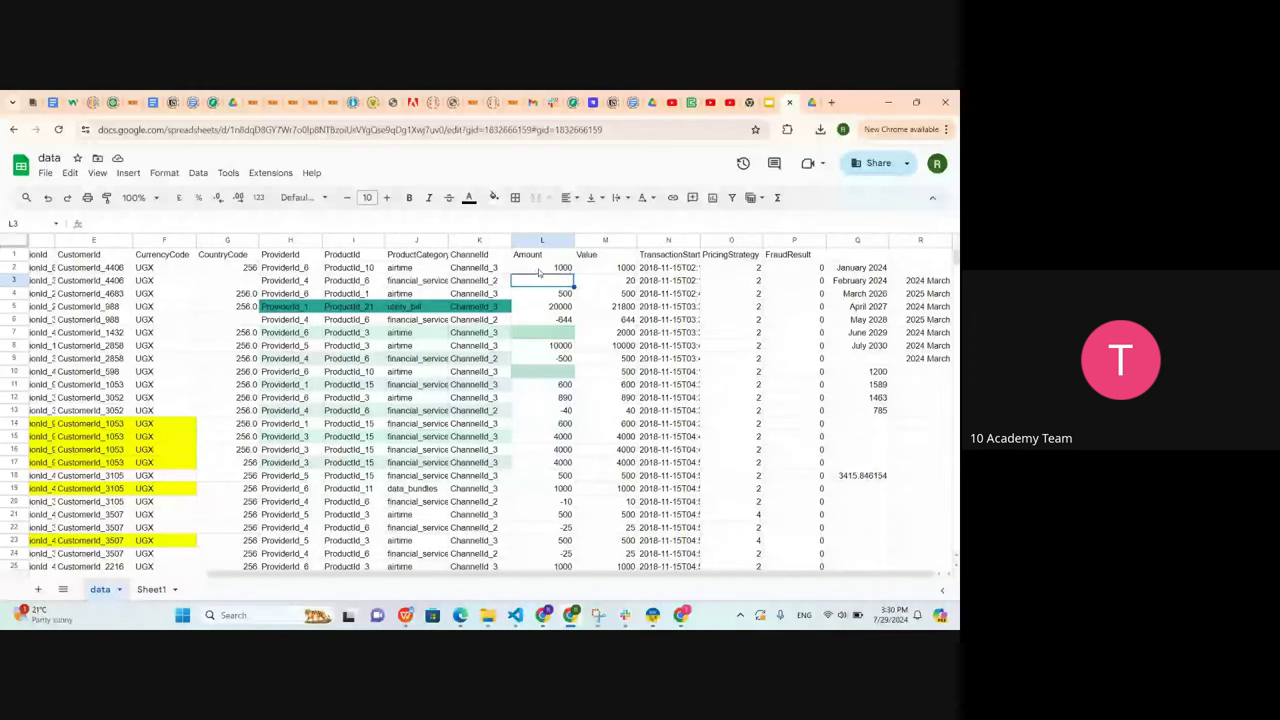
left_click(537, 270)
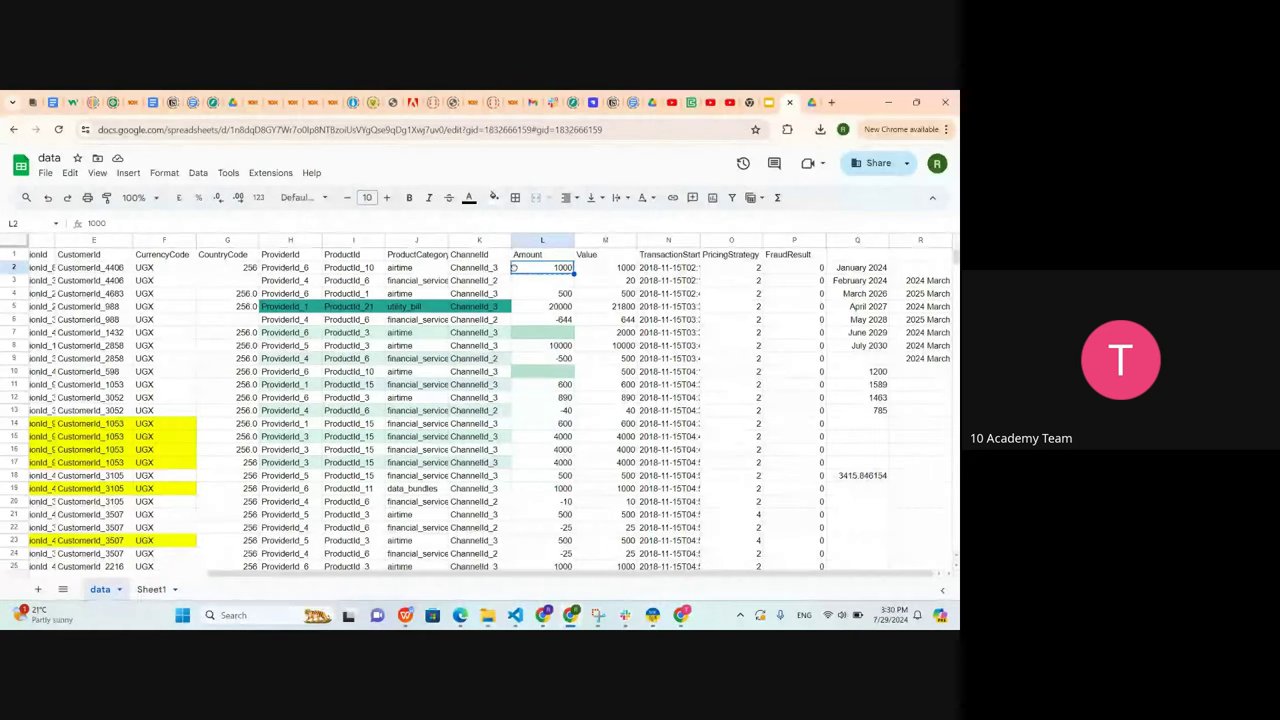
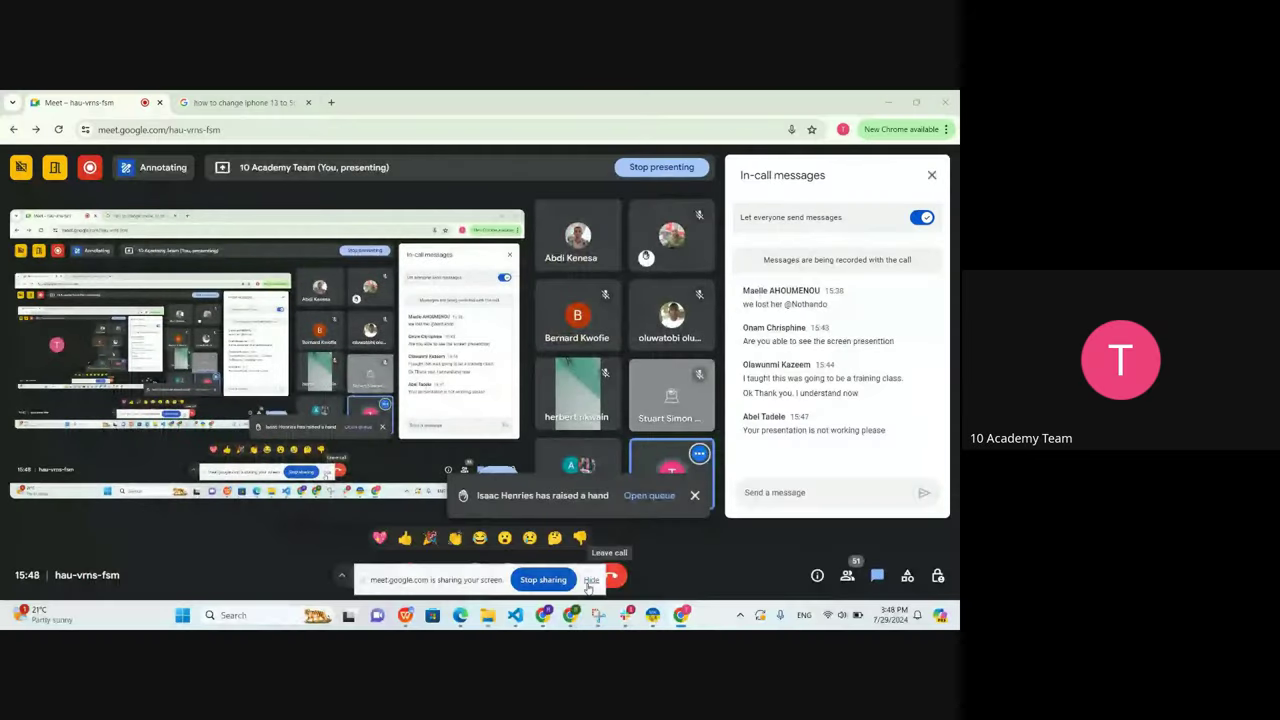
Hide the screen-sharing notice and switch to the 'data - Google Sheets' window
left_click(590, 581)
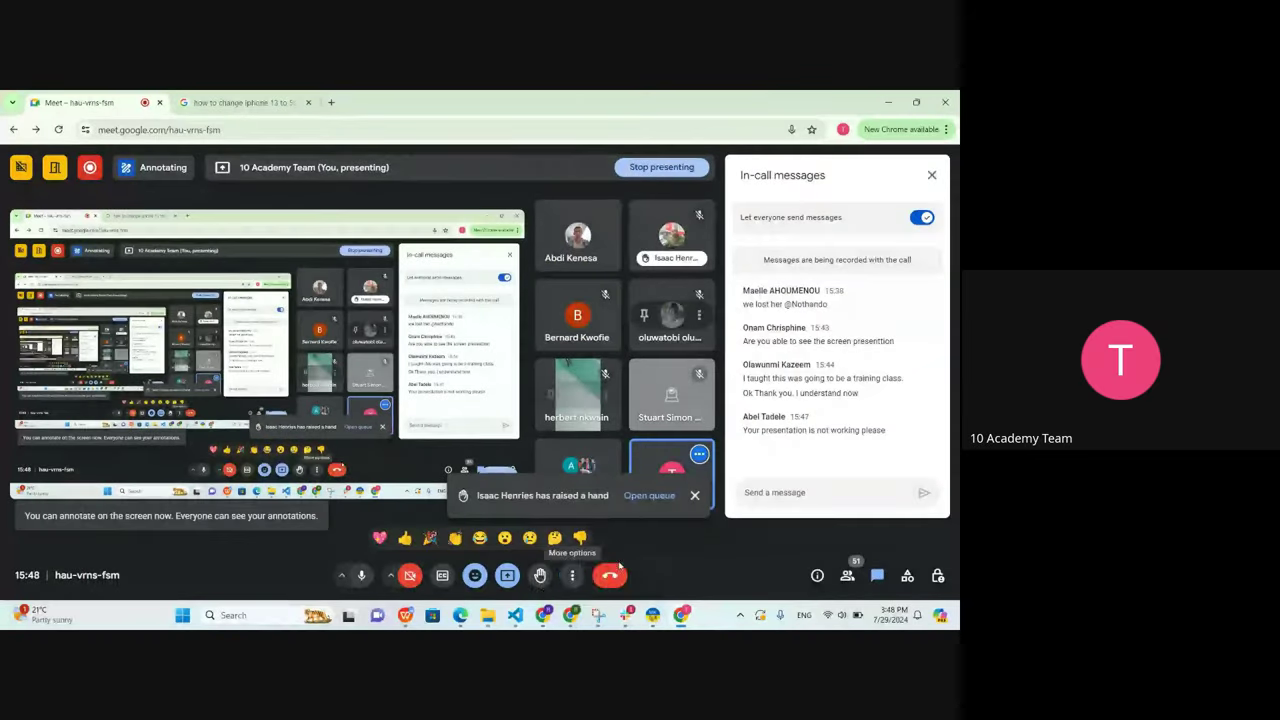
mouse_move(578, 622)
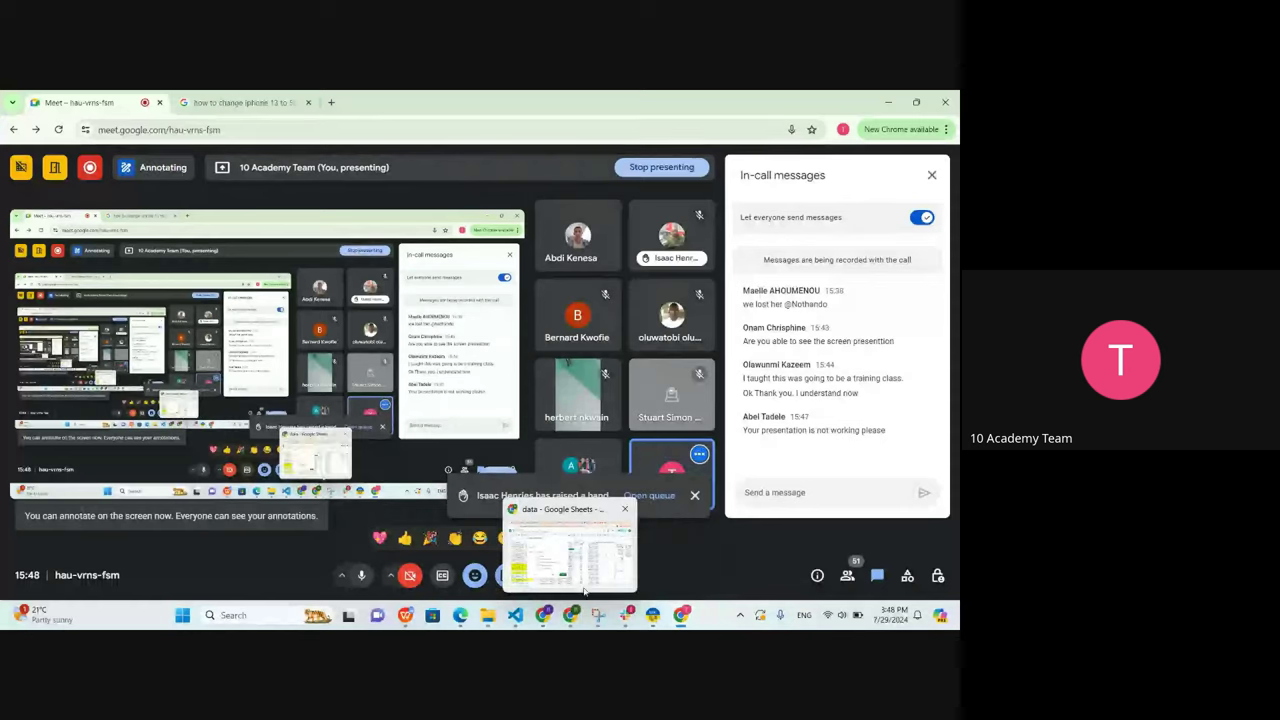
left_click(584, 588)
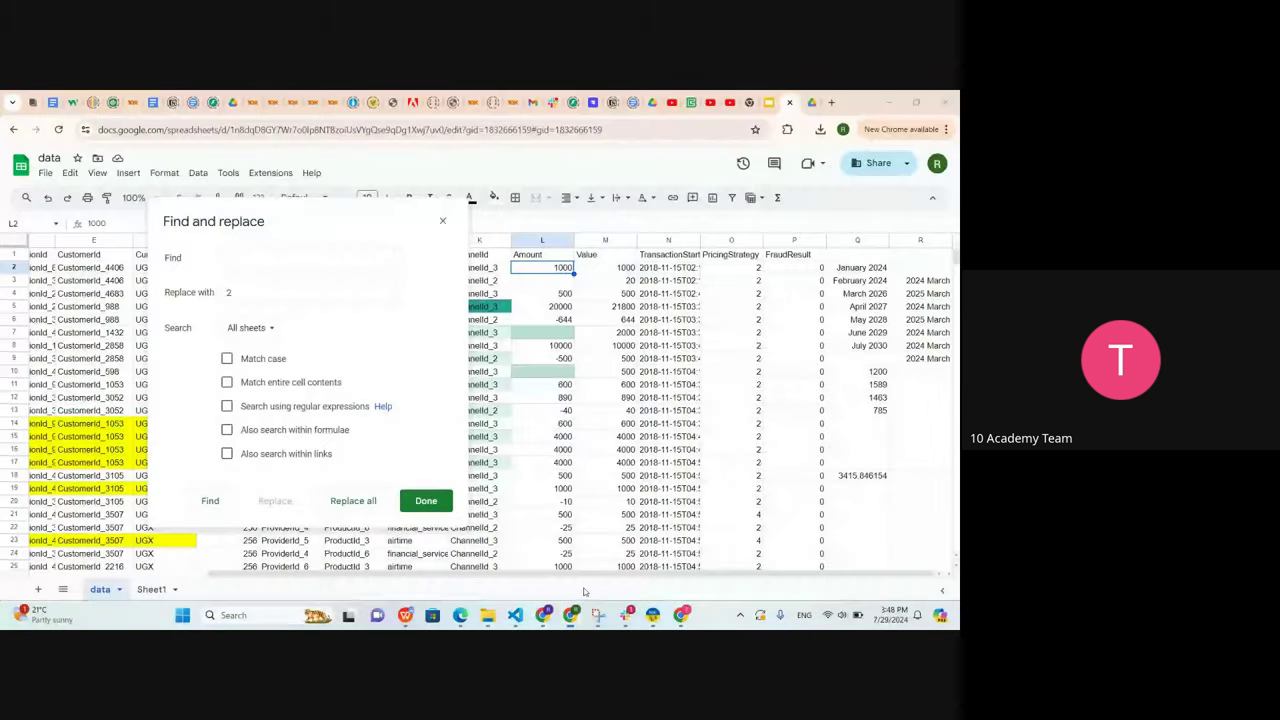
Close the Find and replace box and return to the data sheet's cells
left_click(442, 222)
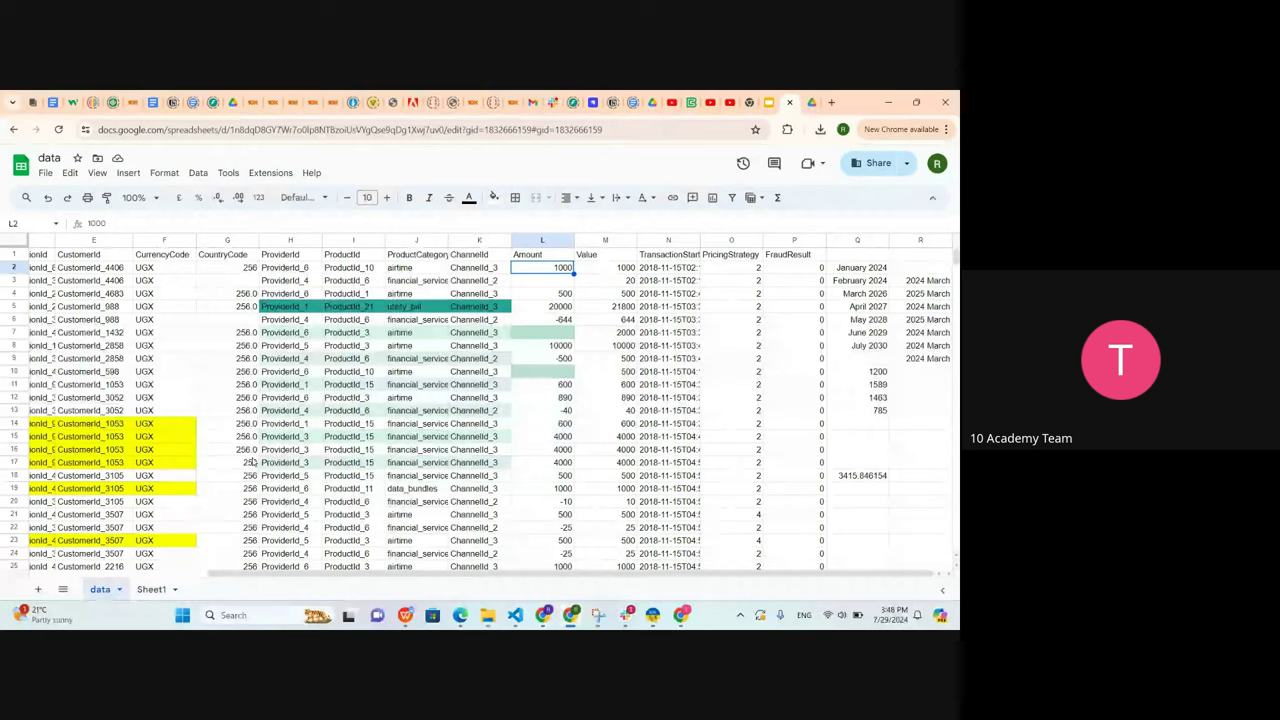
scroll(253, 462, "left", 3)
left_click(270, 172)
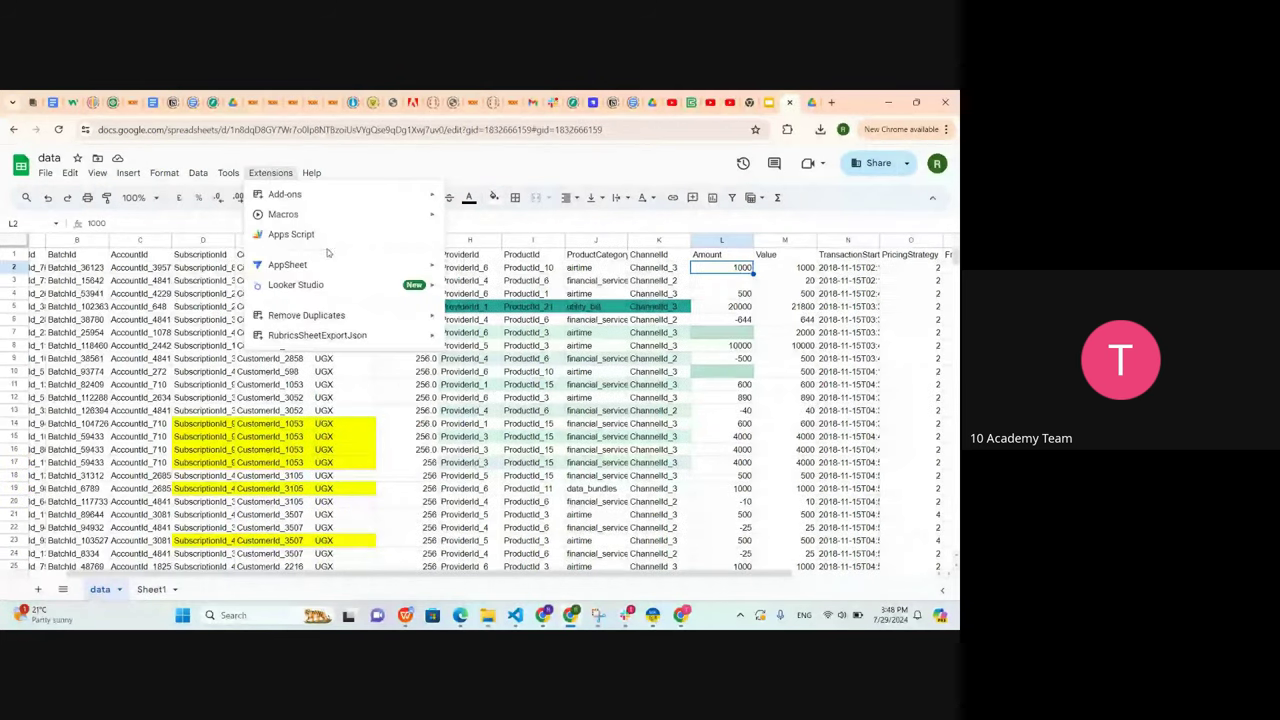
left_click(396, 410)
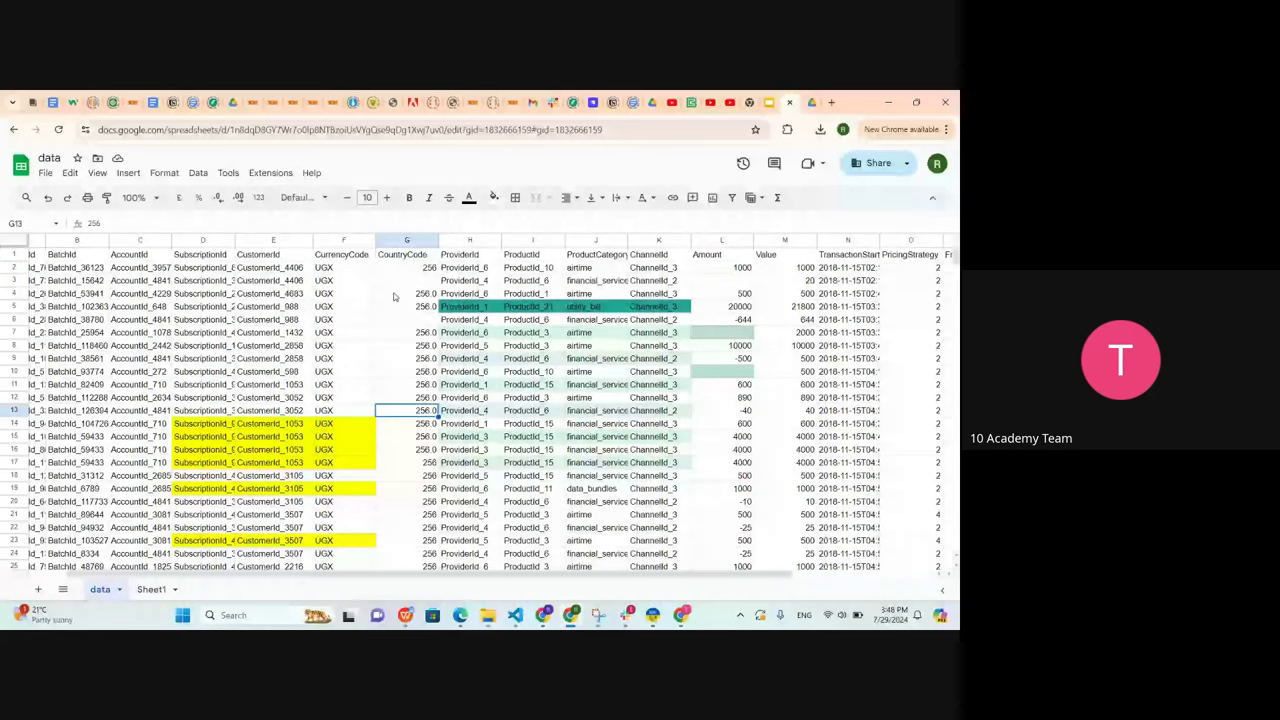
left_click(406, 345)
scroll(425, 430, "right", 3)
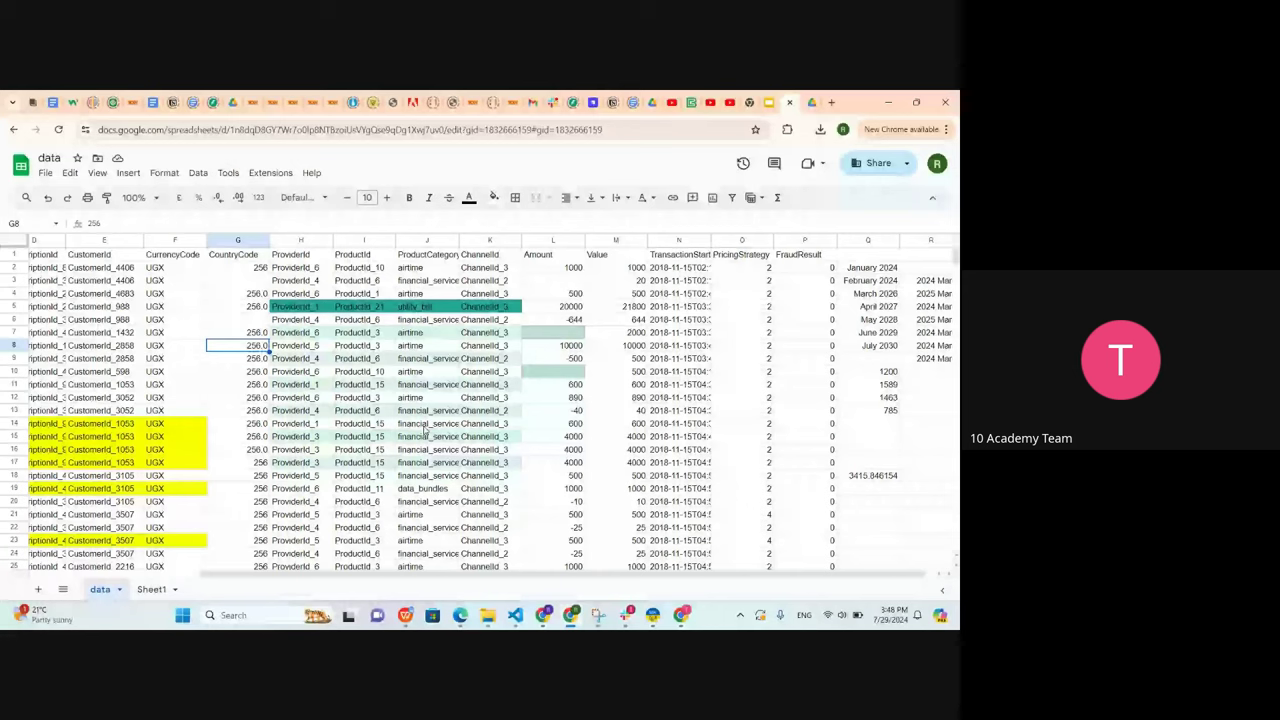
Change the Amount in cell L12 from 890 to 600
left_click(576, 397)
double_click(576, 397)
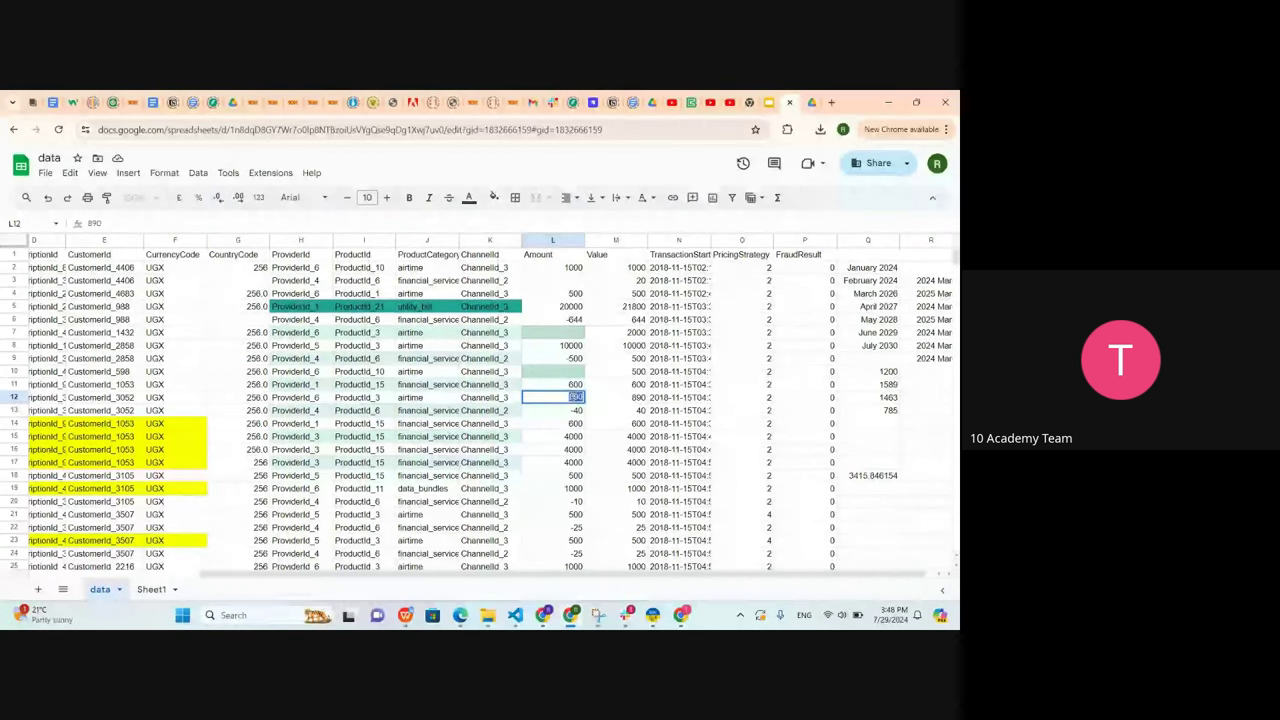
type("600")
left_click(589, 428)
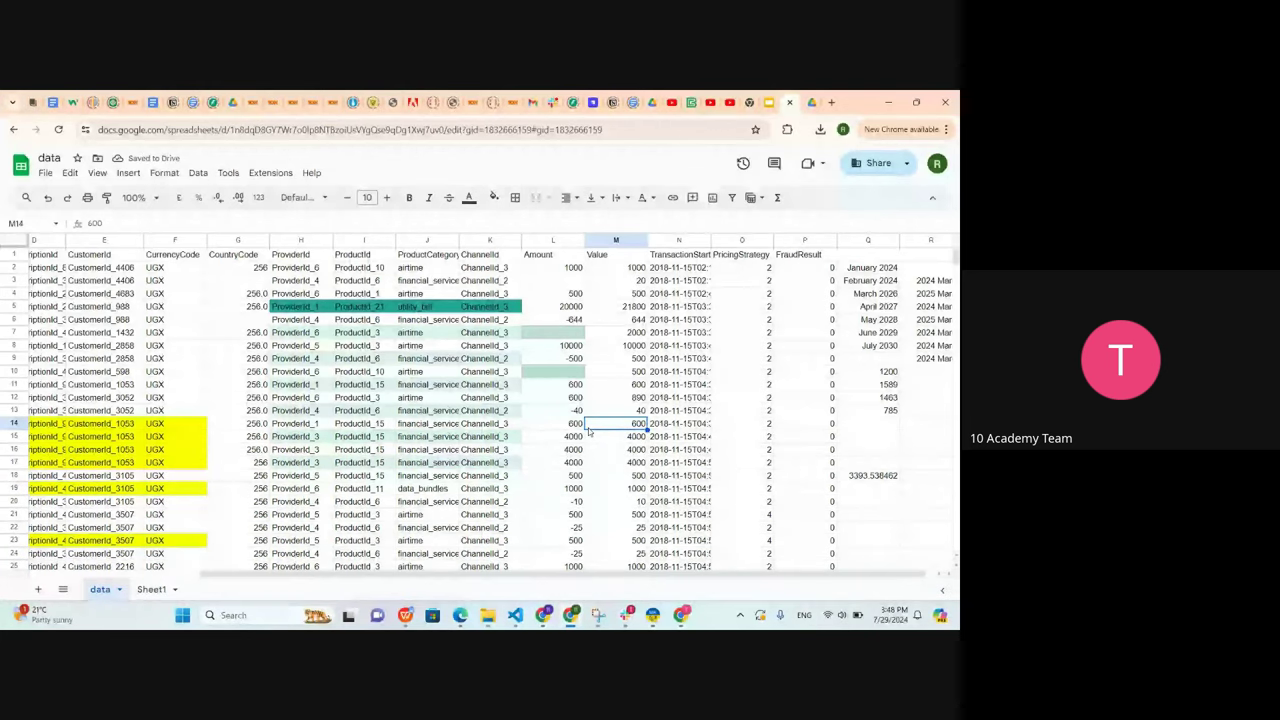
Select the Amount cells L11:L16, then select Value cell M14
left_click(528, 386)
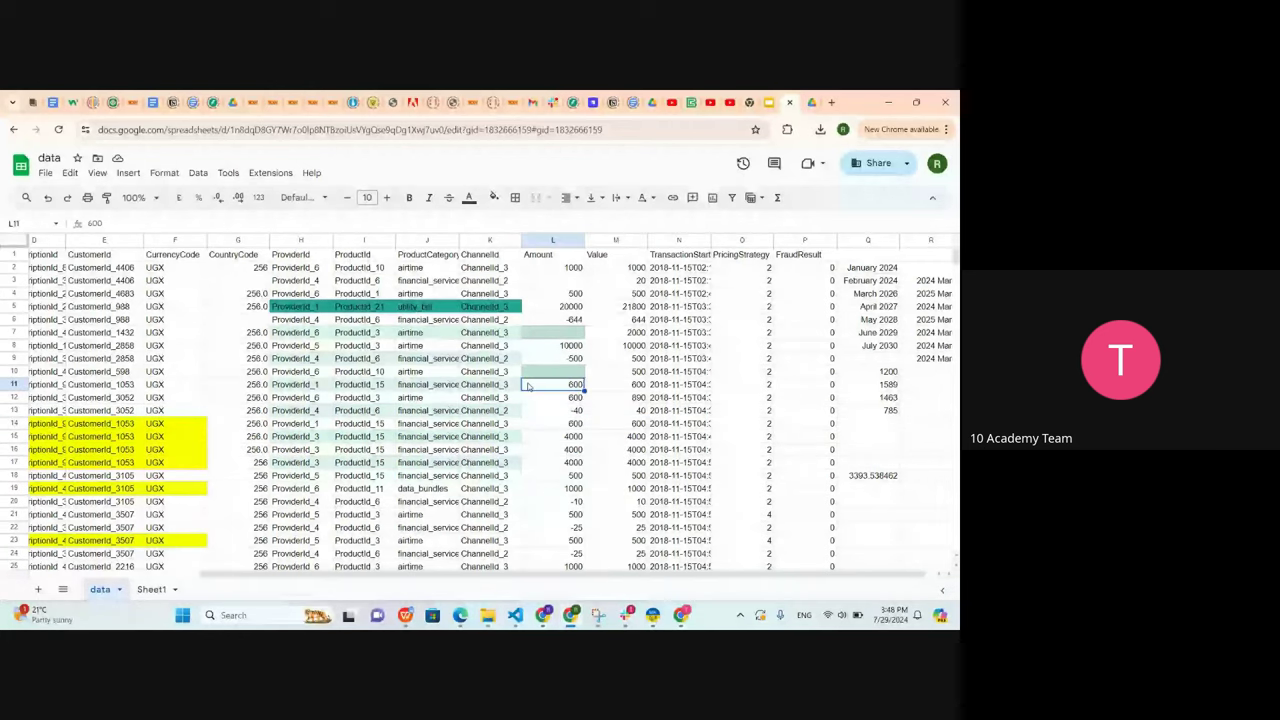
left_click_drag(528, 386, 547, 449)
left_click(613, 427)
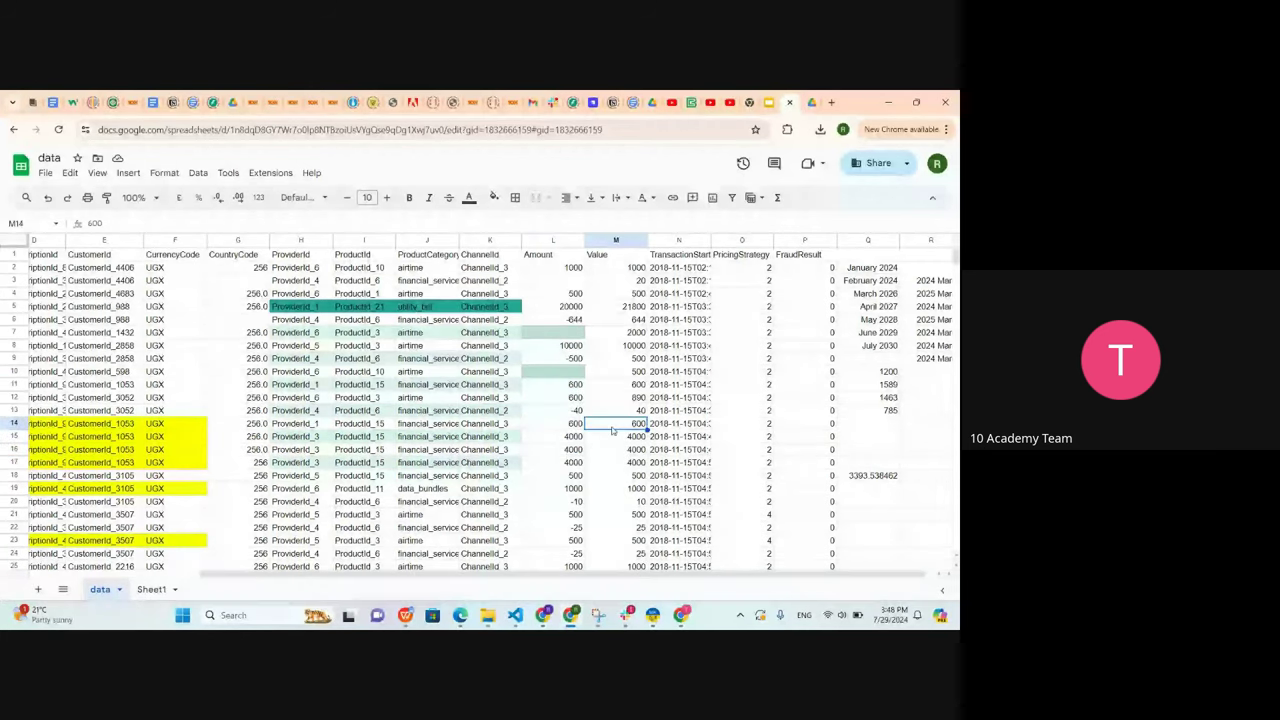
left_click(270, 173)
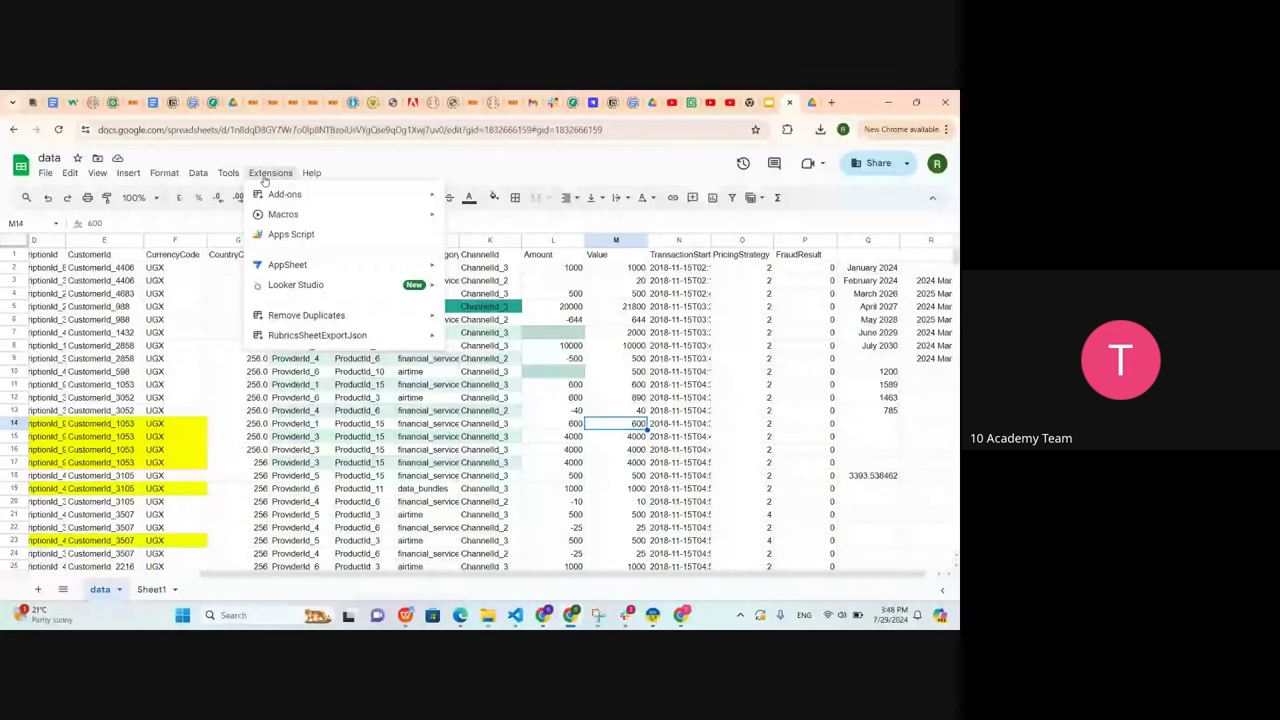
Open the add-on marketplace via Extensions > Add-ons > Get add-ons, then close it
mouse_move(311, 173)
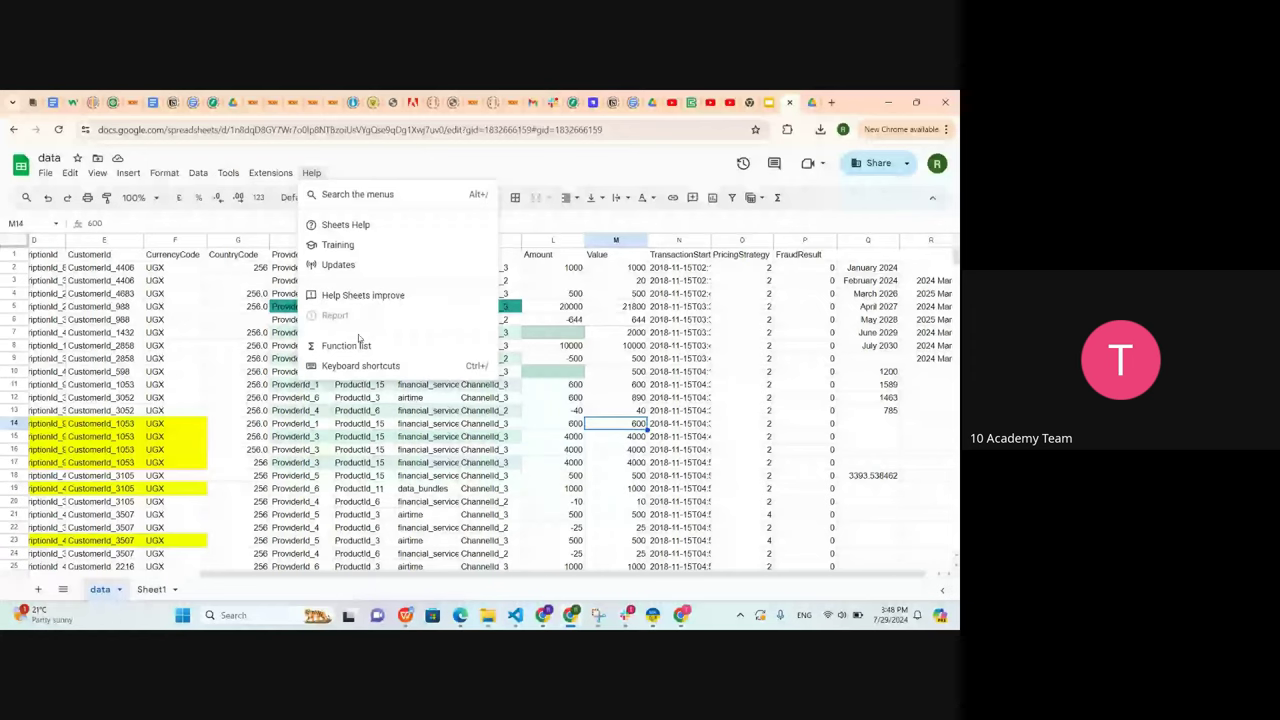
mouse_move(270, 173)
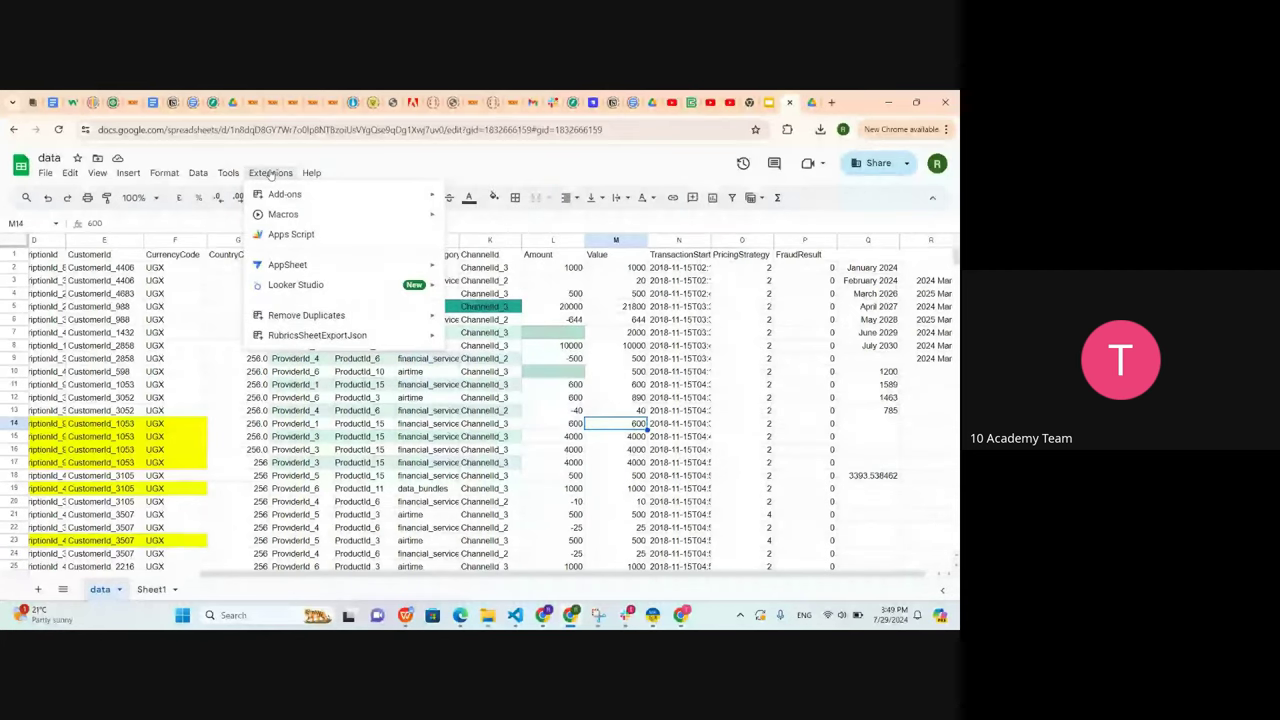
mouse_move(268, 195)
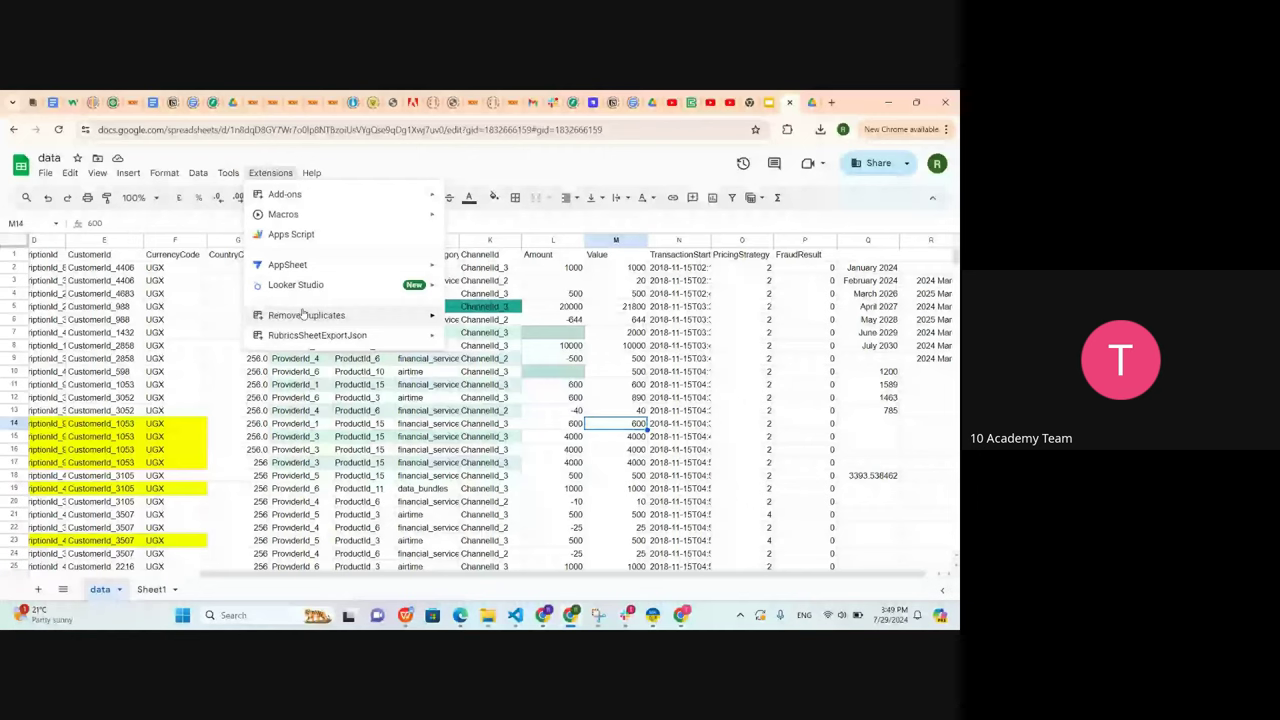
mouse_move(315, 198)
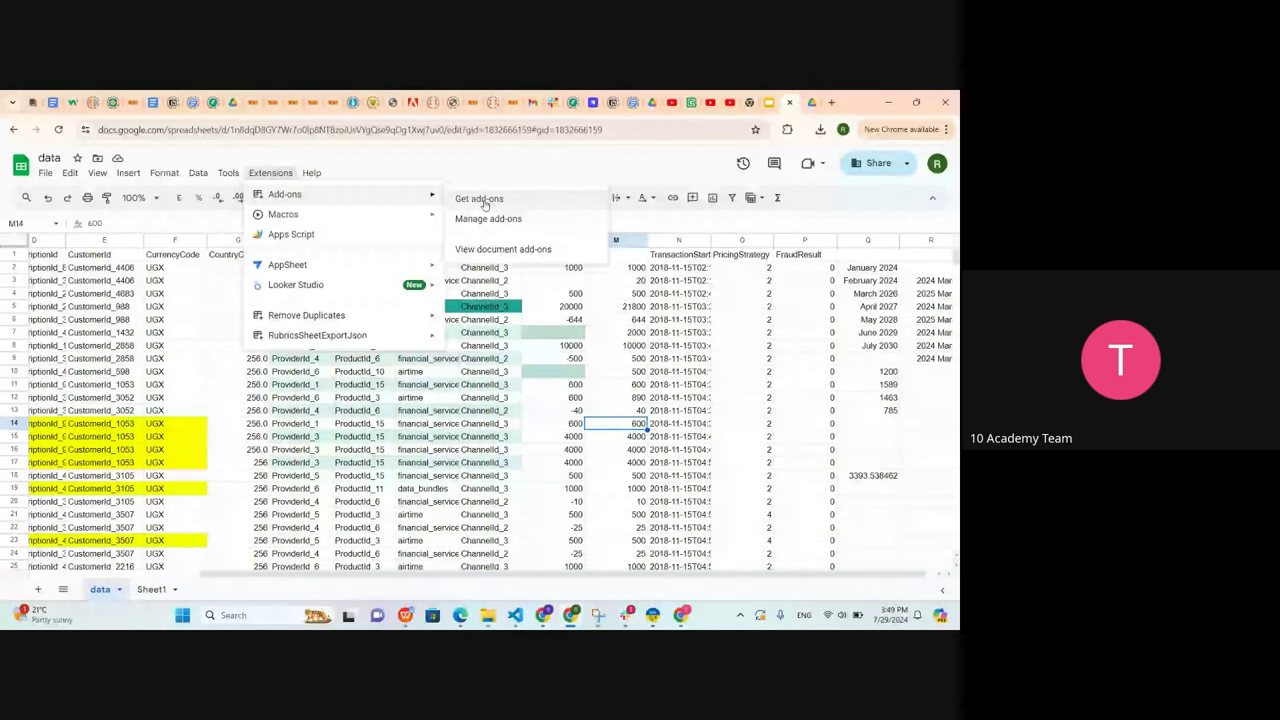
left_click(480, 199)
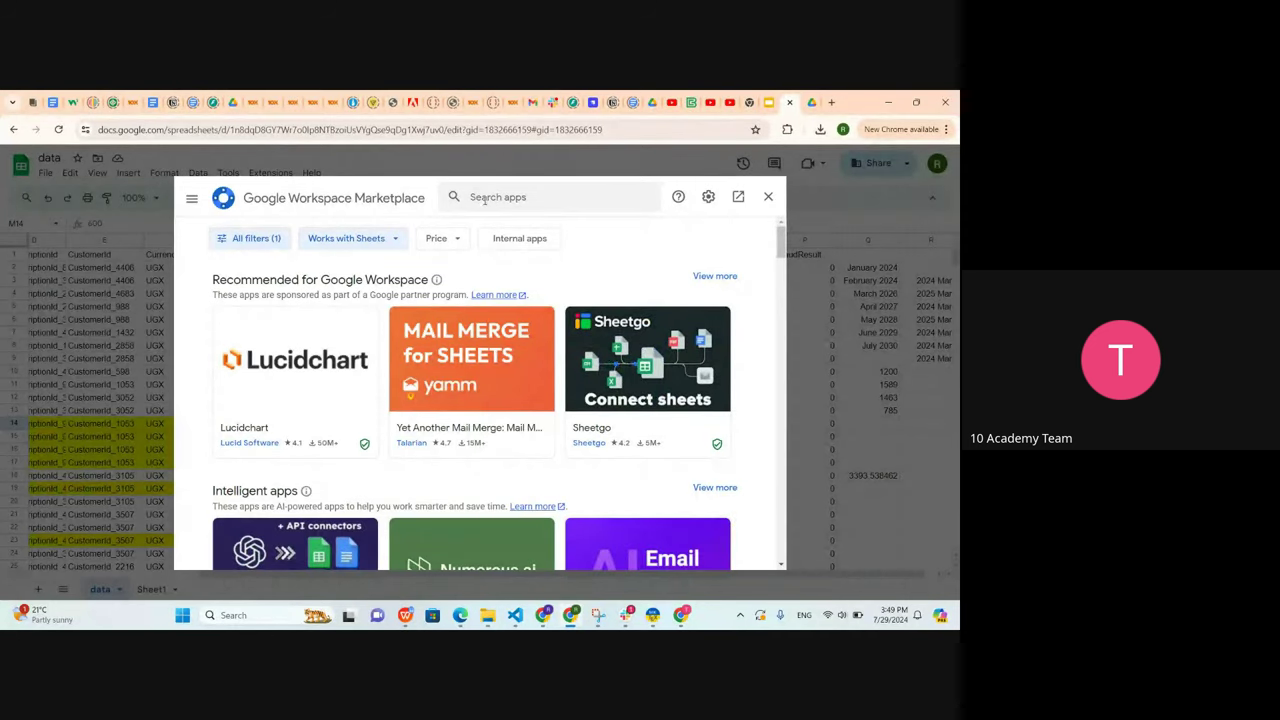
left_click(768, 197)
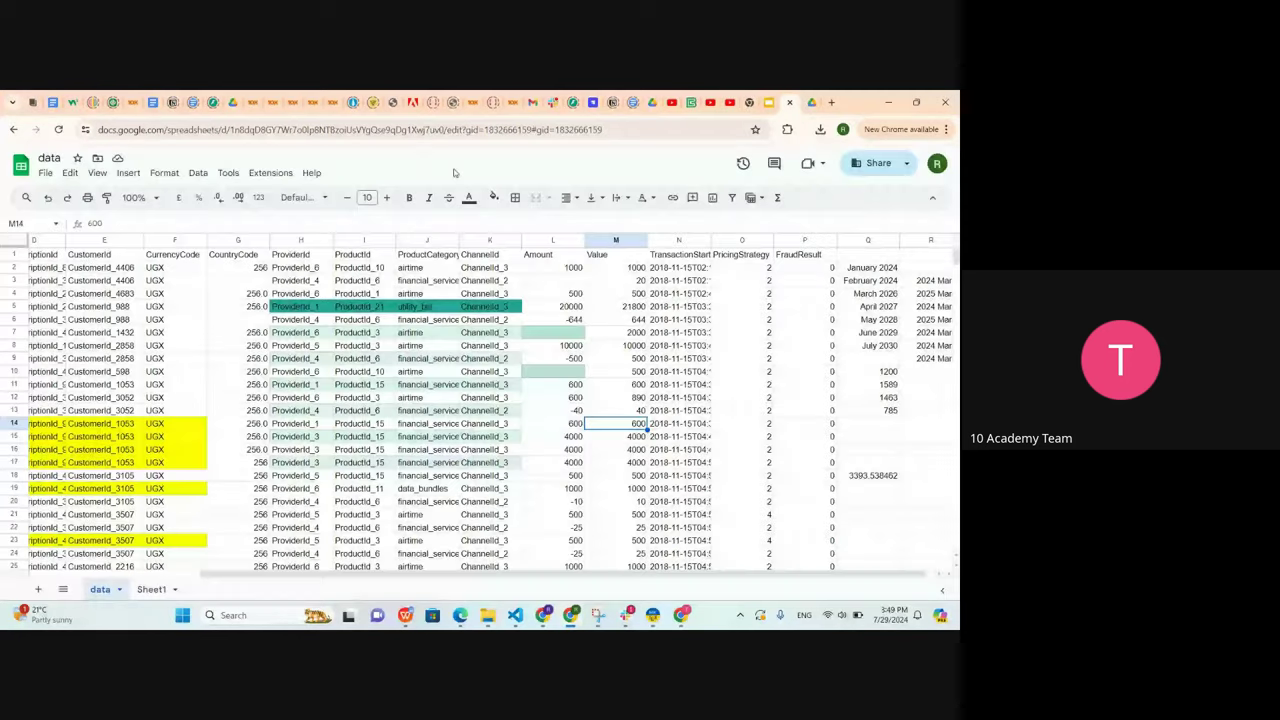
Reopen the Google Workspace Marketplace, browse the app list, and focus its search box
left_click(282, 177)
mouse_move(294, 196)
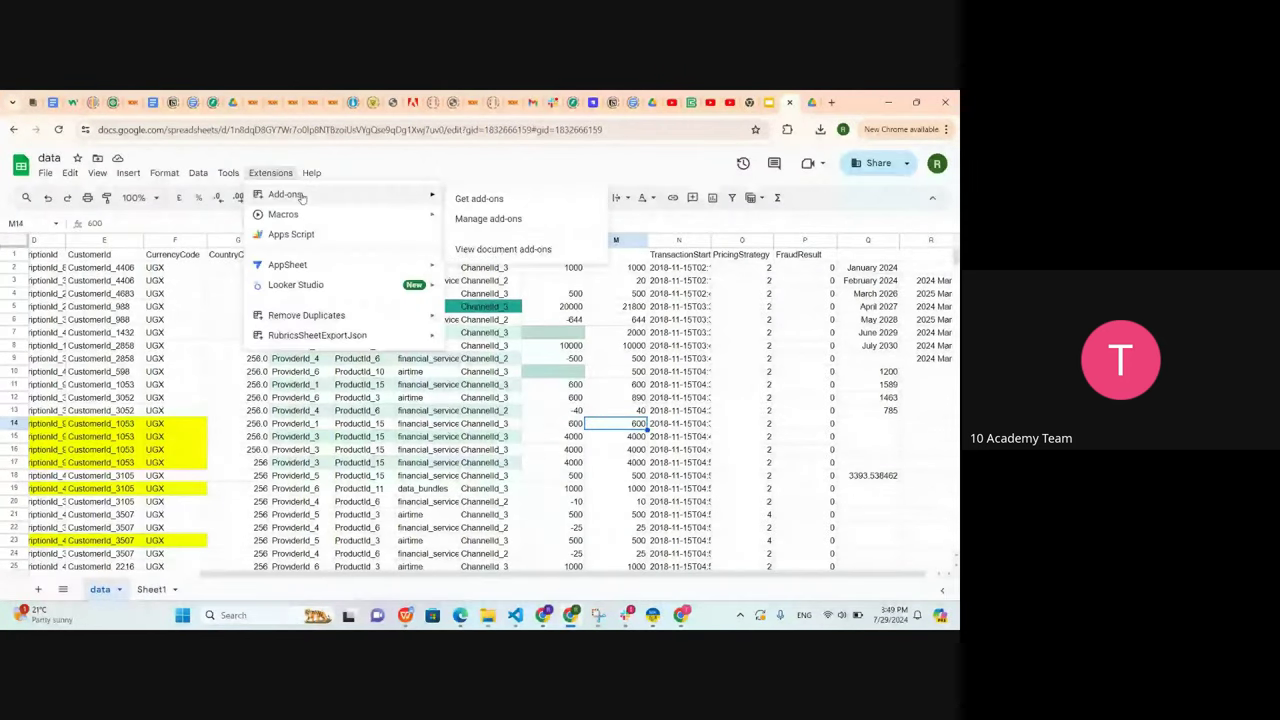
left_click(460, 201)
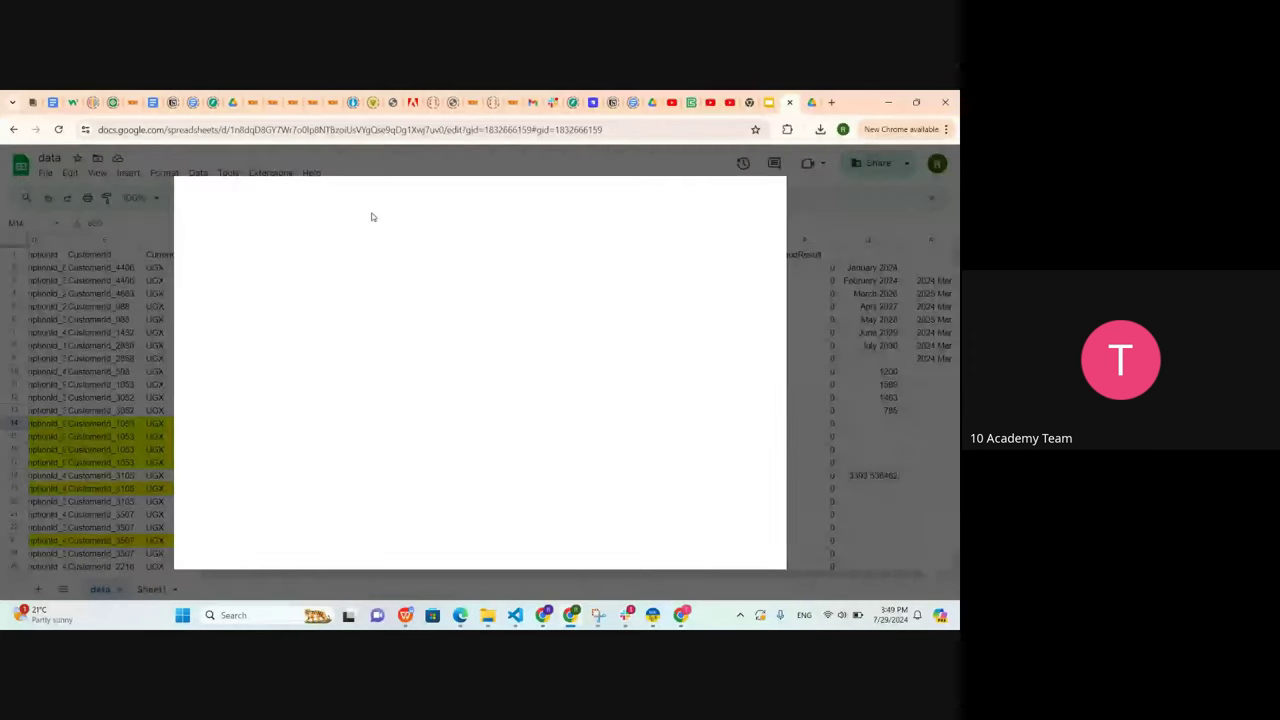
scroll(320, 290, "down", 3)
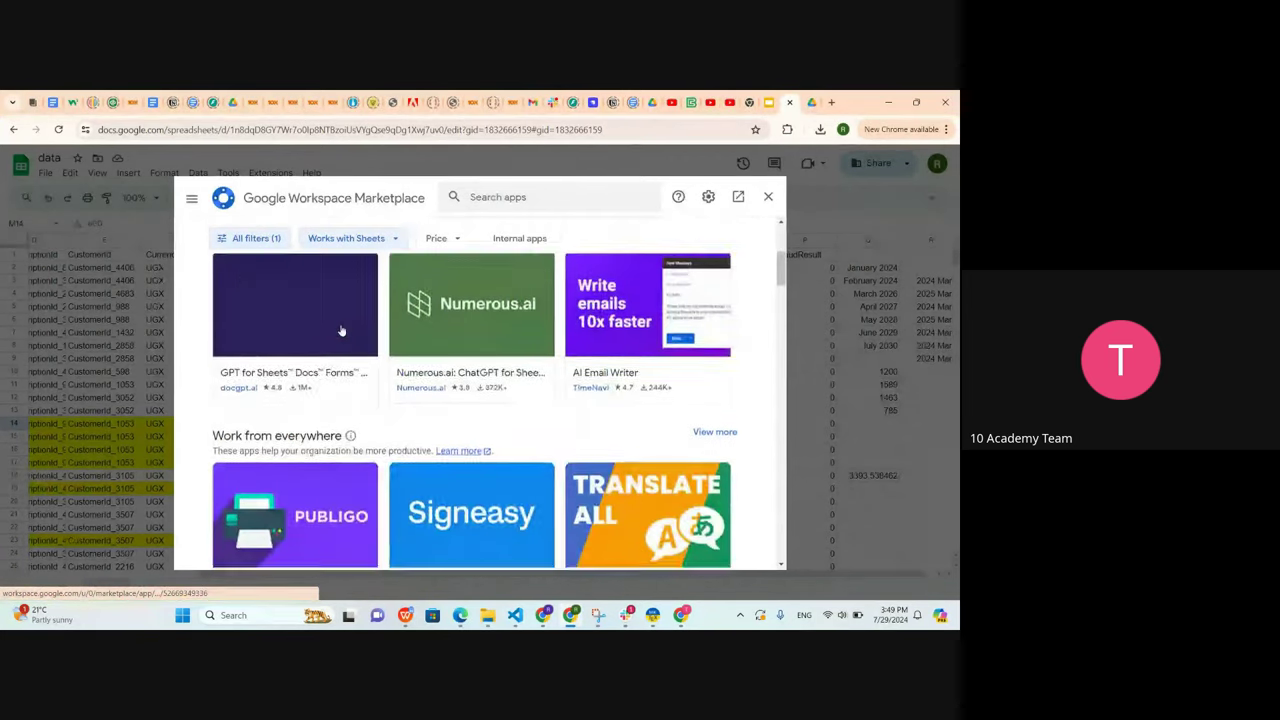
scroll(335, 320, "up", 3)
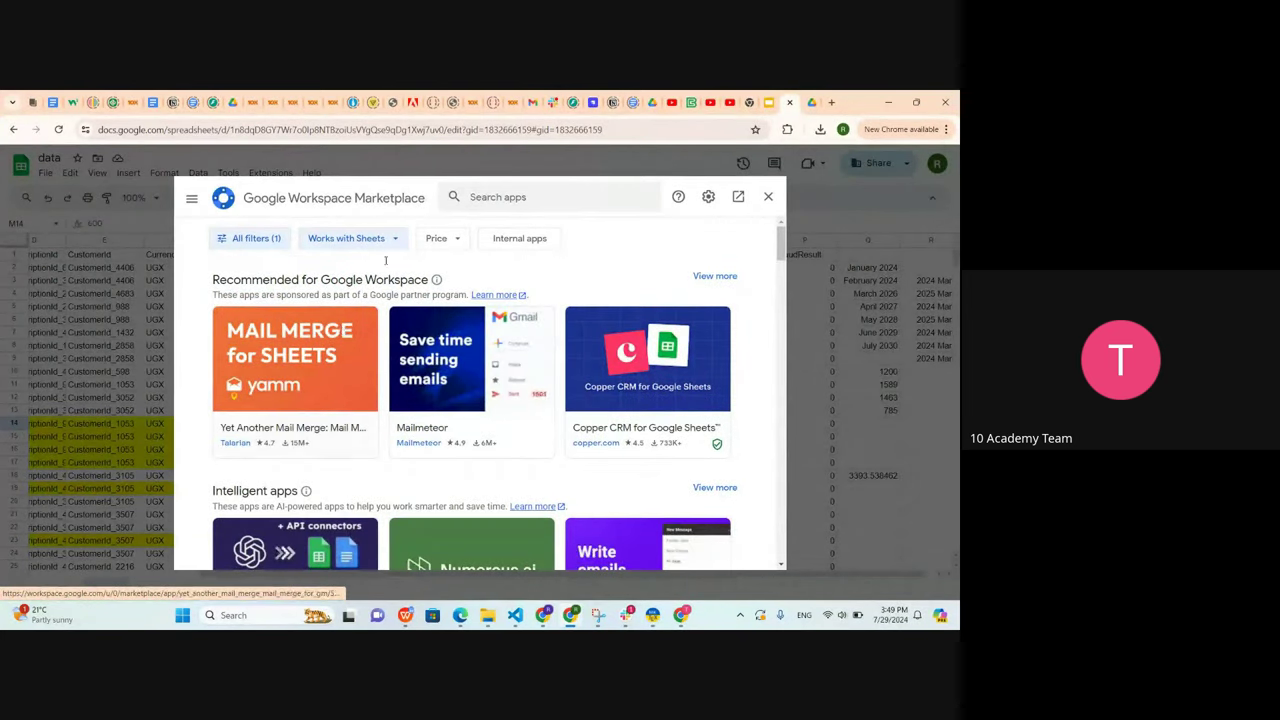
left_click(481, 196)
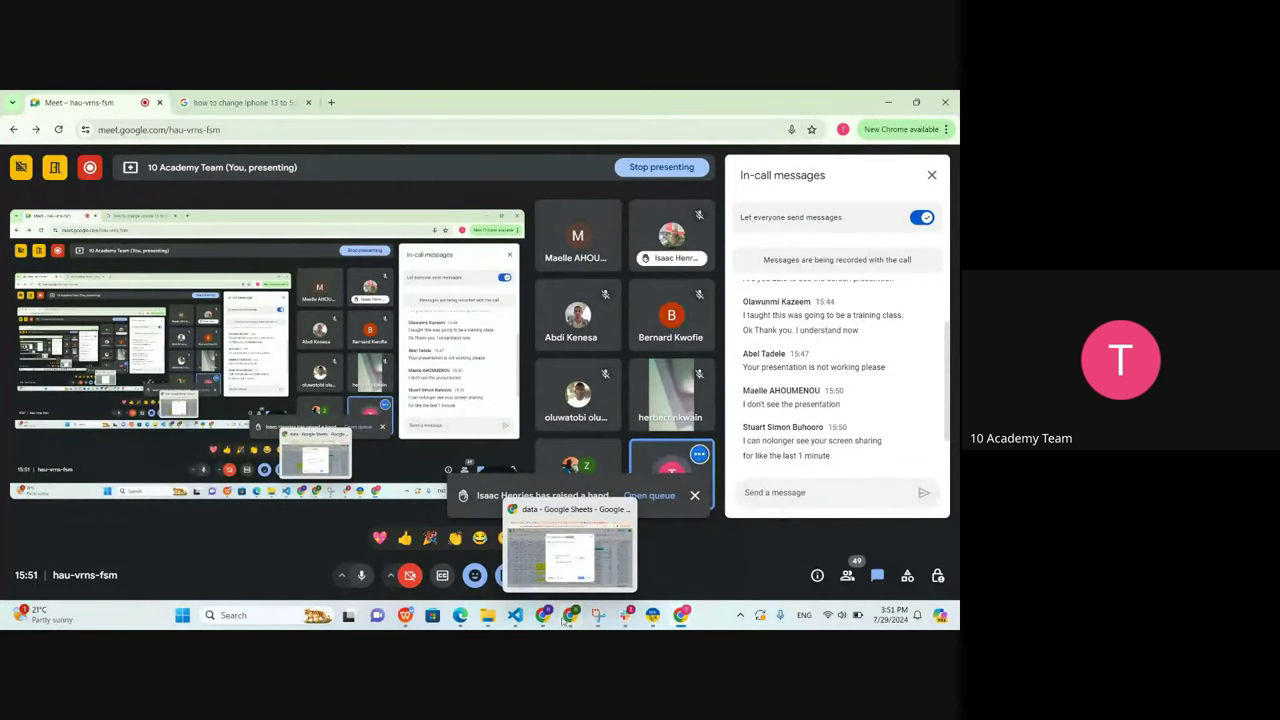
Bring the data spreadsheet forward and close the Find duplicate or unique rows dialog
left_click(599, 579)
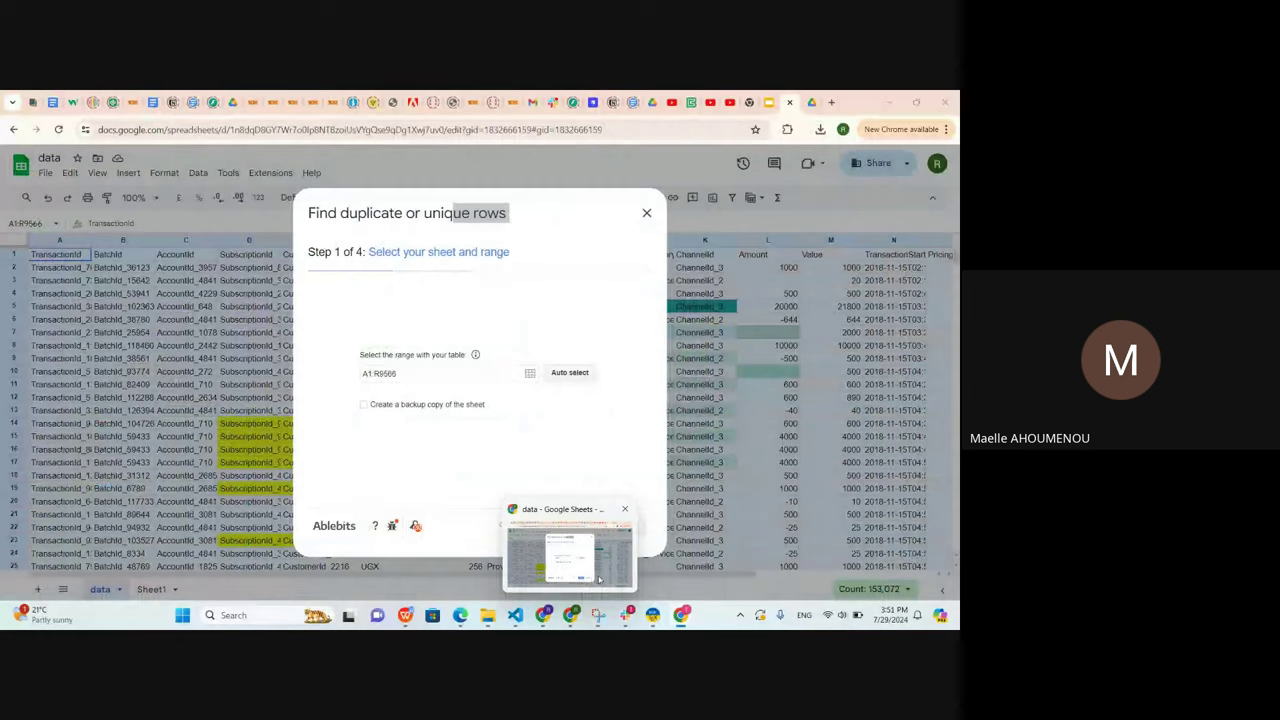
left_click(599, 579)
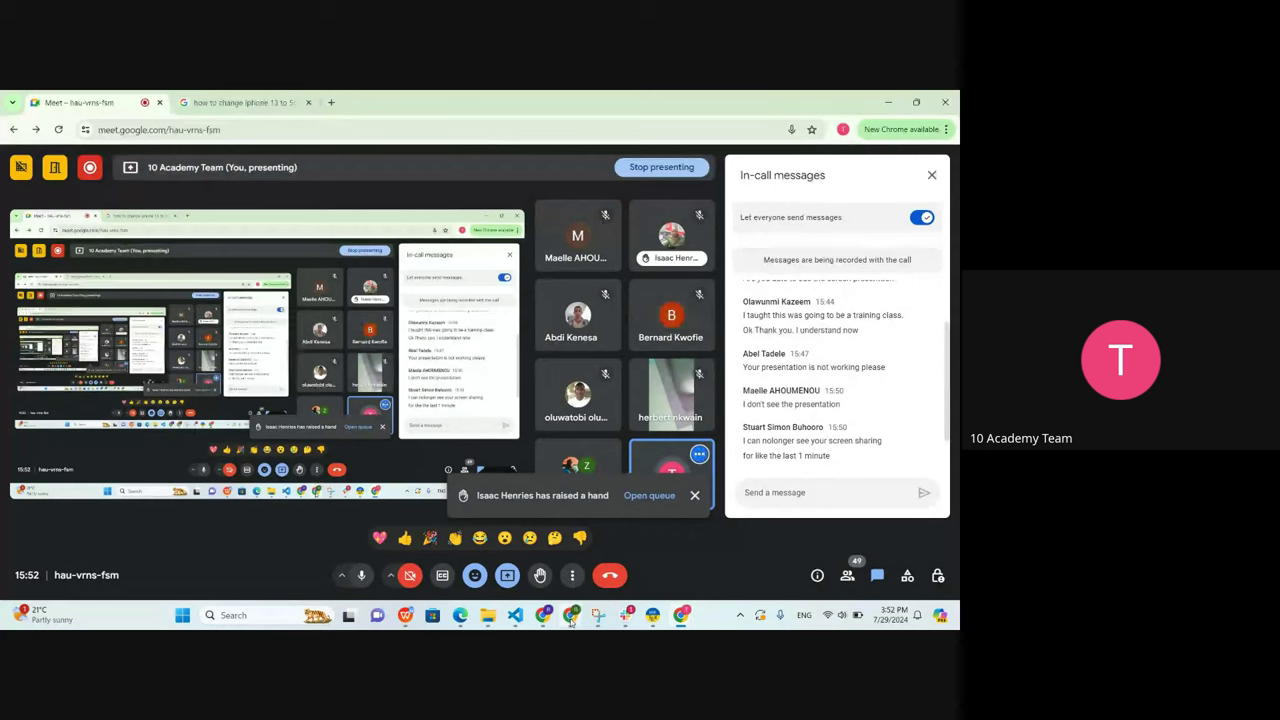
mouse_move(571, 618)
left_click(575, 566)
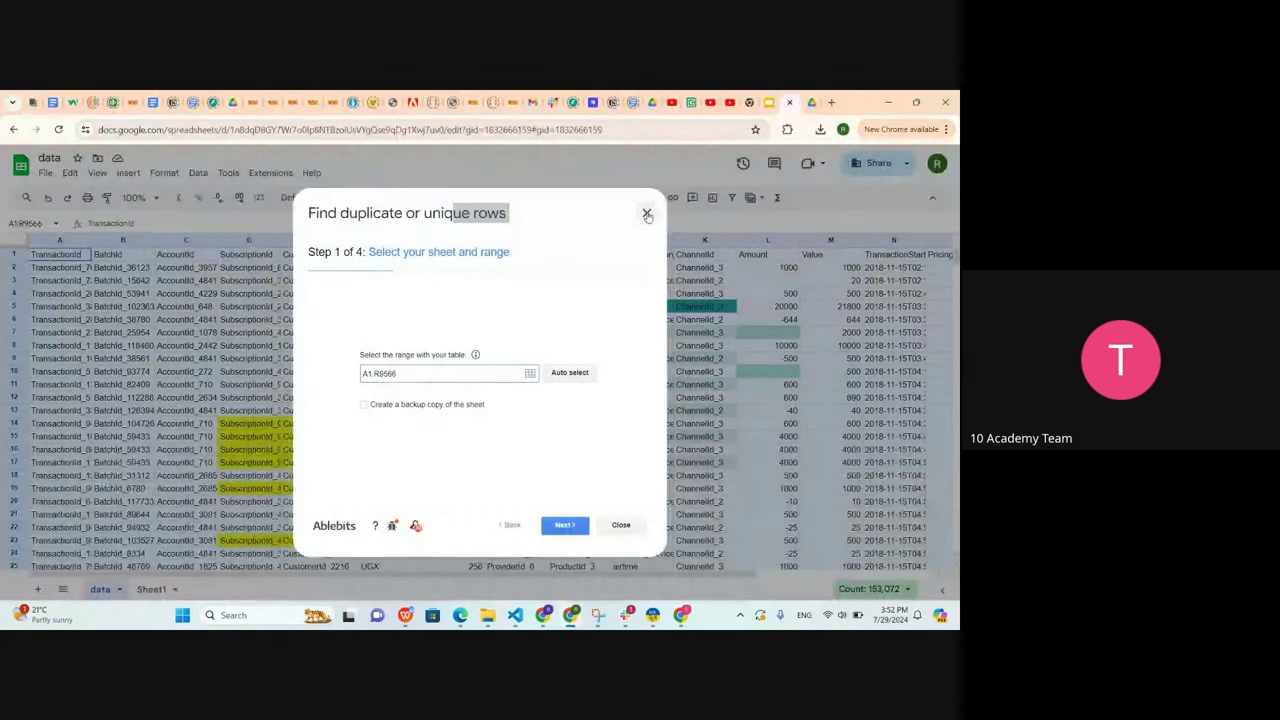
left_click(646, 213)
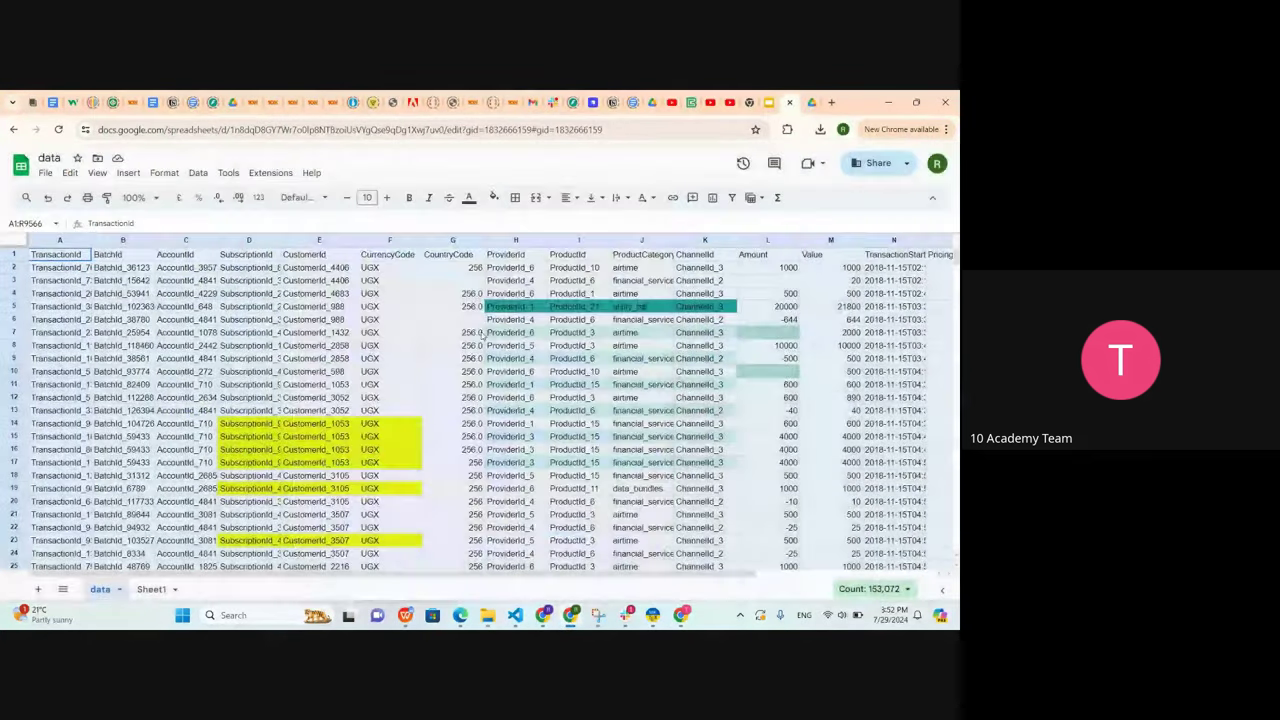
Deselect the sheet at G10 and navigate Extensions > Add-ons toward Get add-ons
left_click(431, 374)
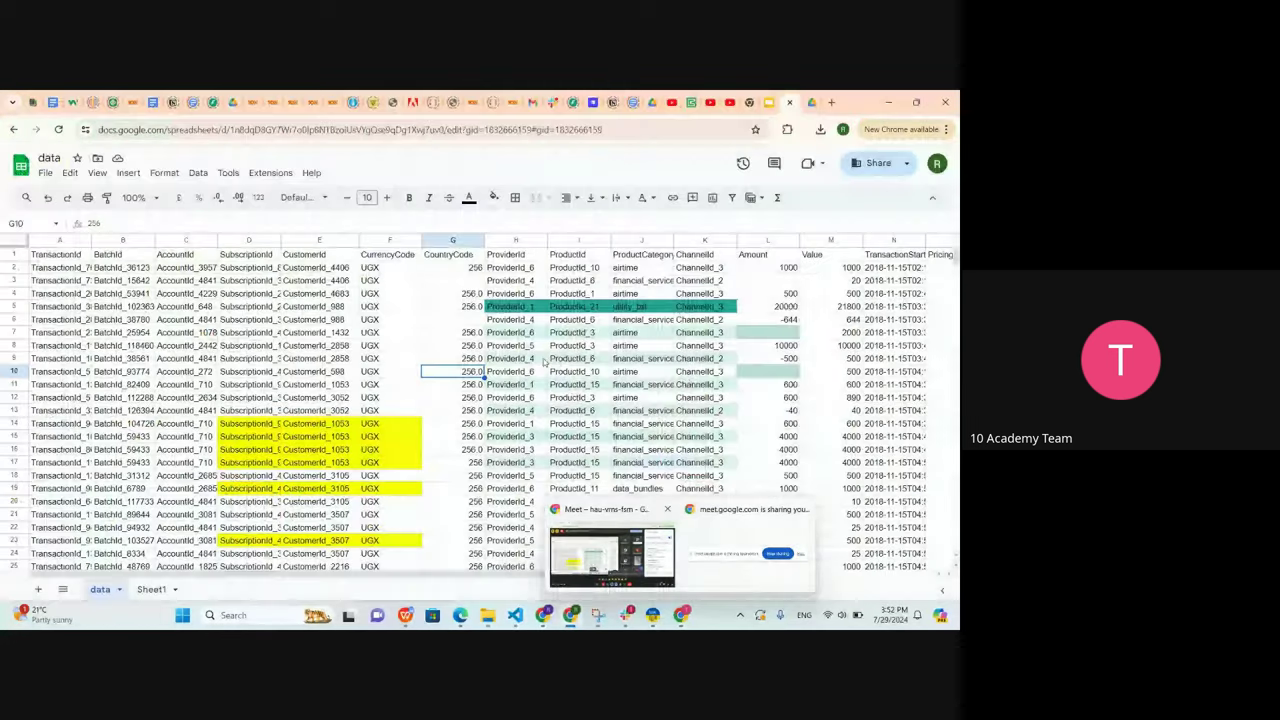
scroll(480, 370, "right", 3)
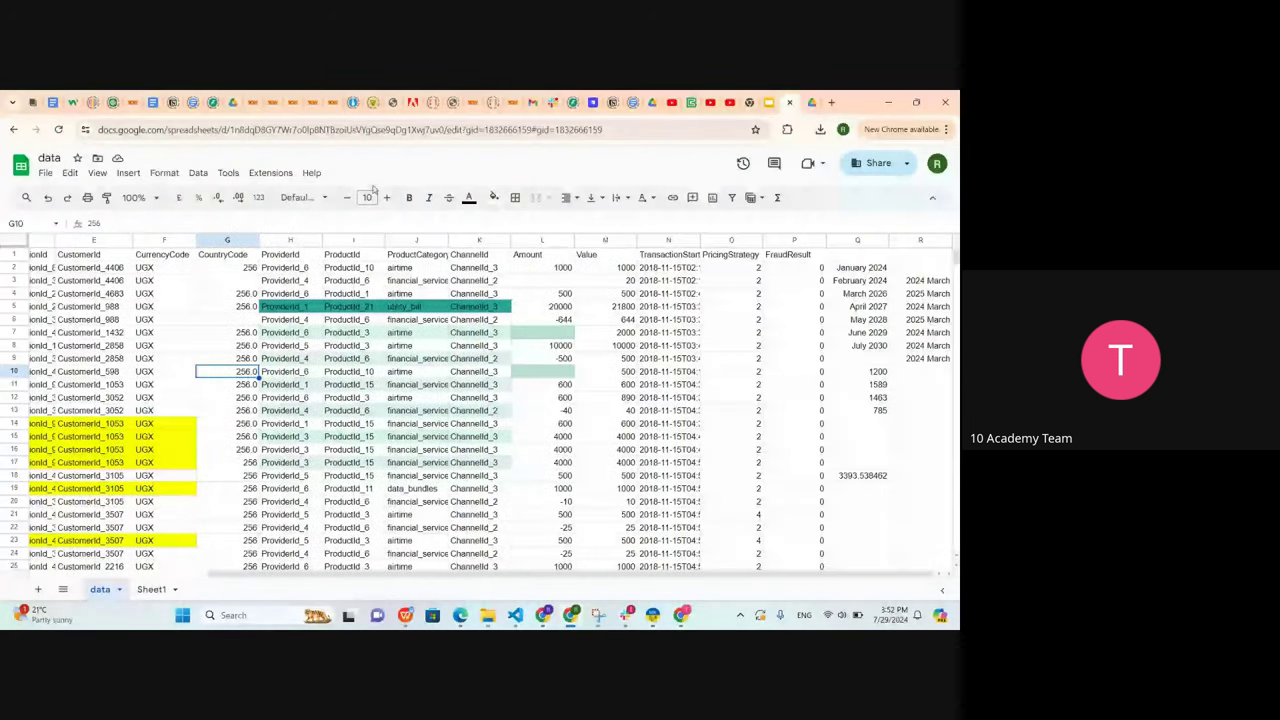
left_click(268, 177)
mouse_move(290, 196)
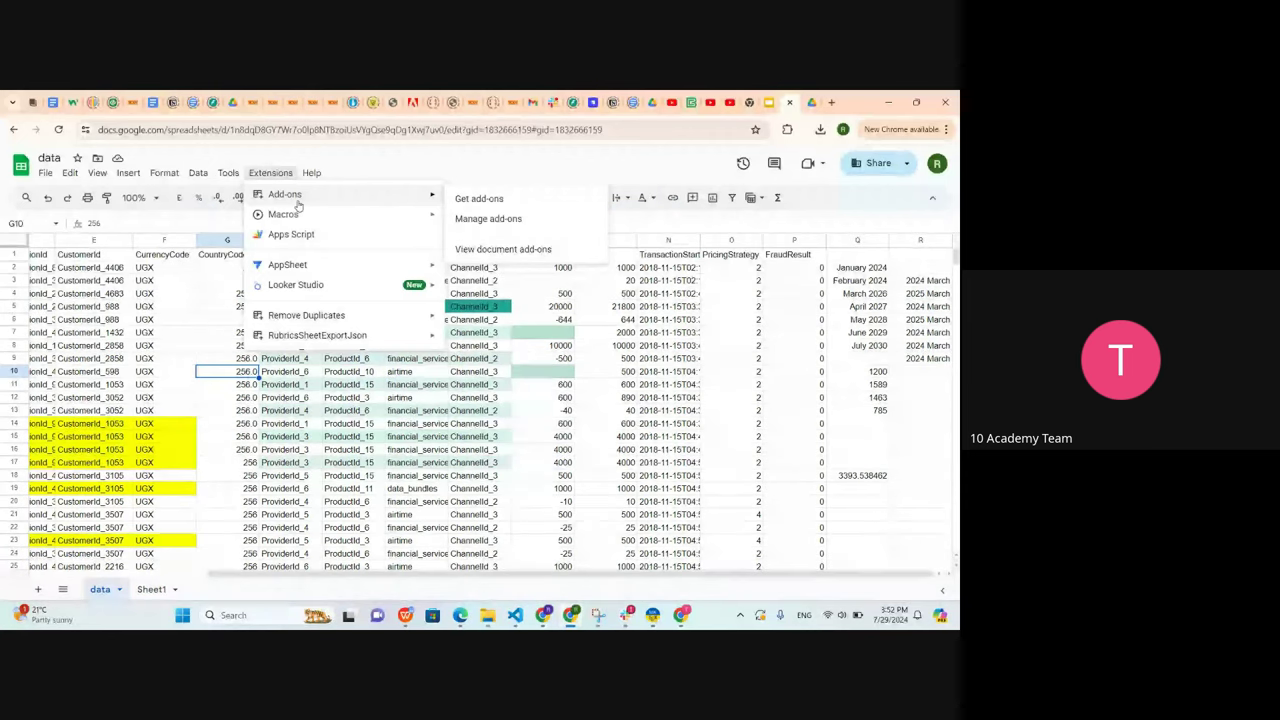
Search the marketplace for 'remove' and open the 21designs Remove Duplicates add-on page
mouse_move(279, 196)
left_click(492, 197)
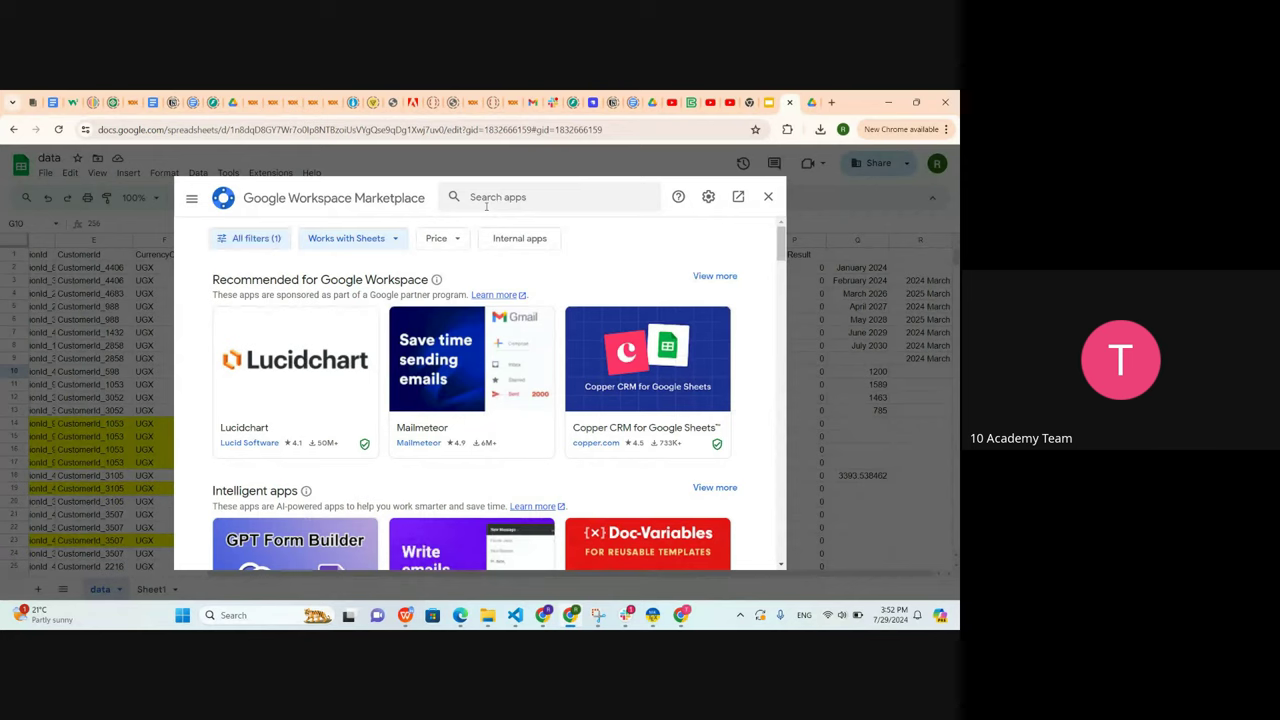
left_click(490, 200)
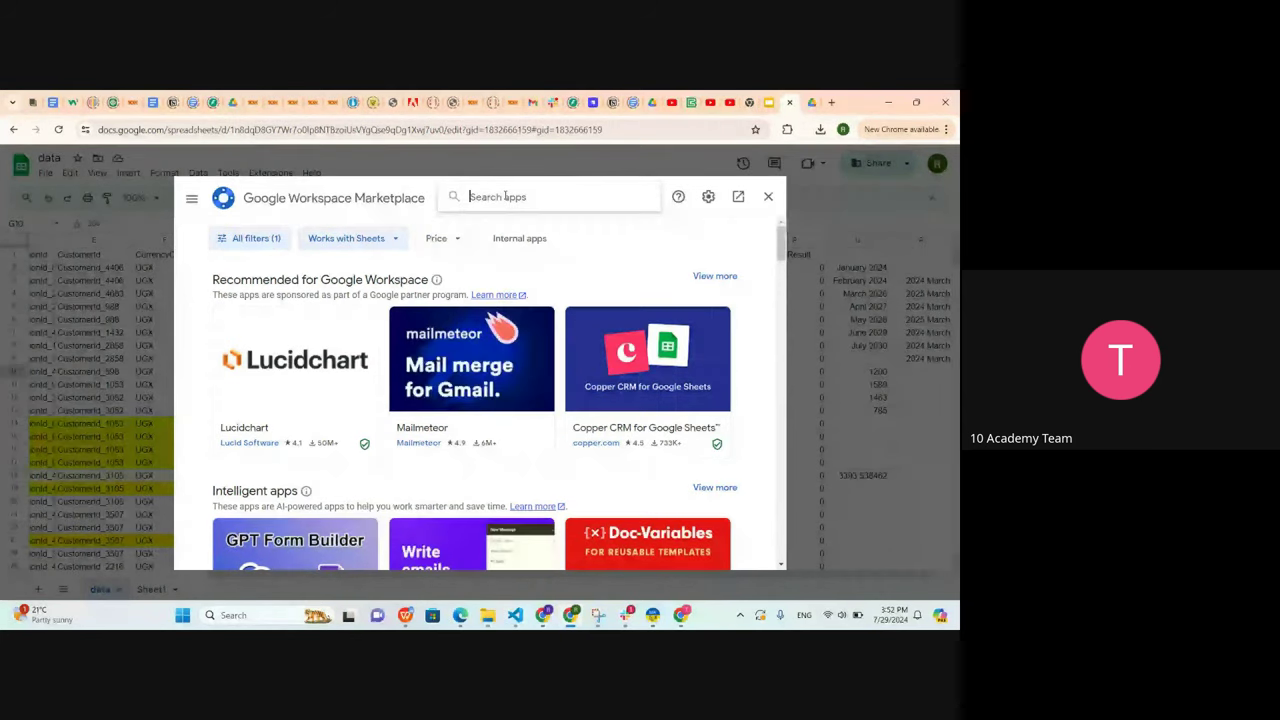
type("rem")
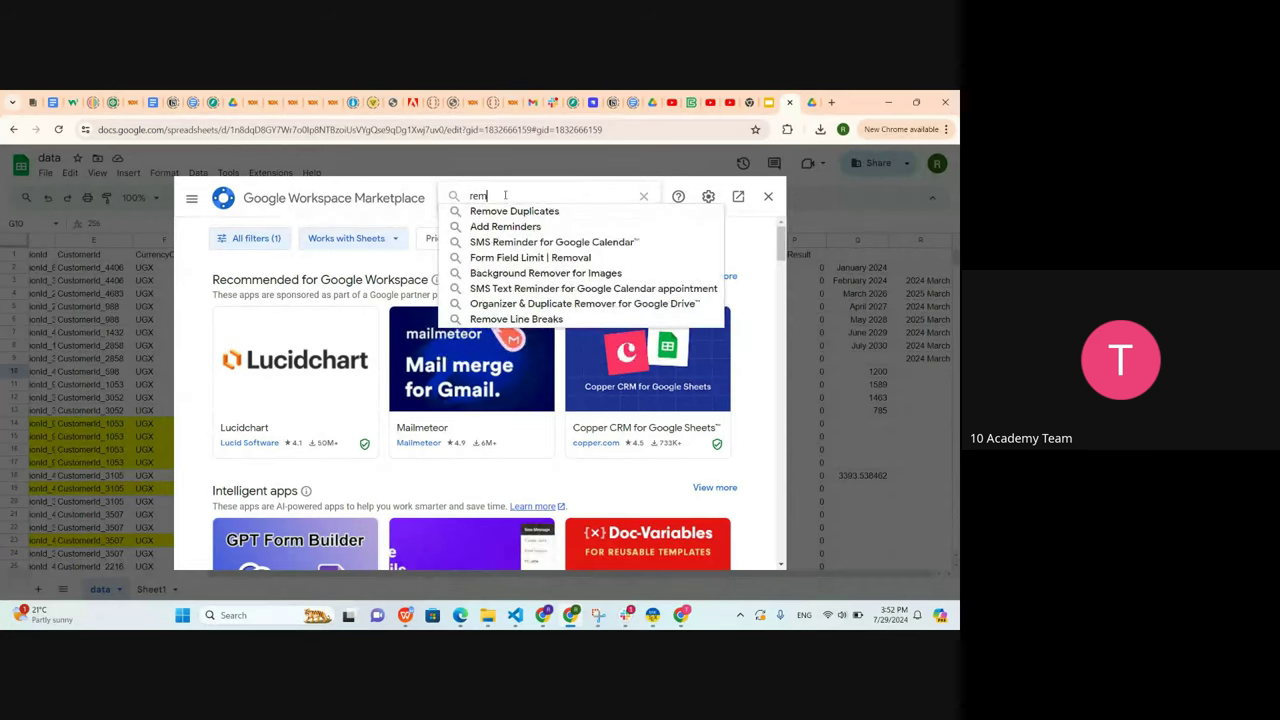
type("ove")
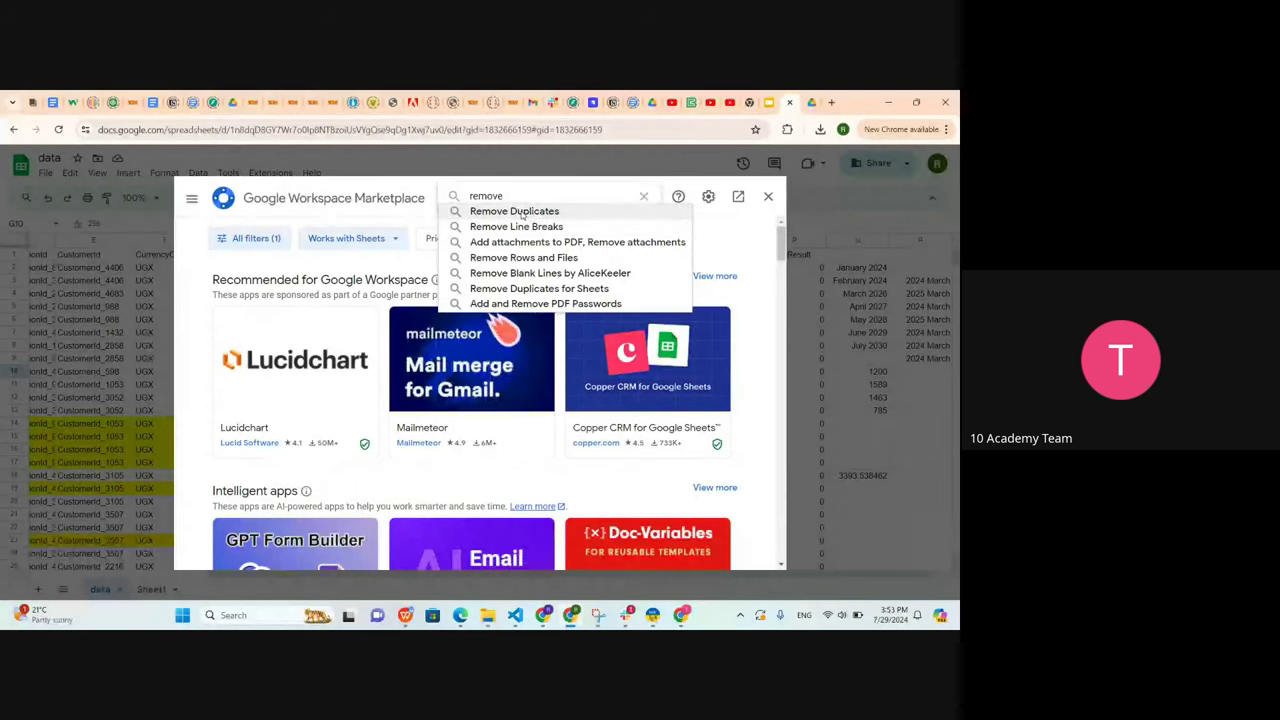
left_click(521, 213)
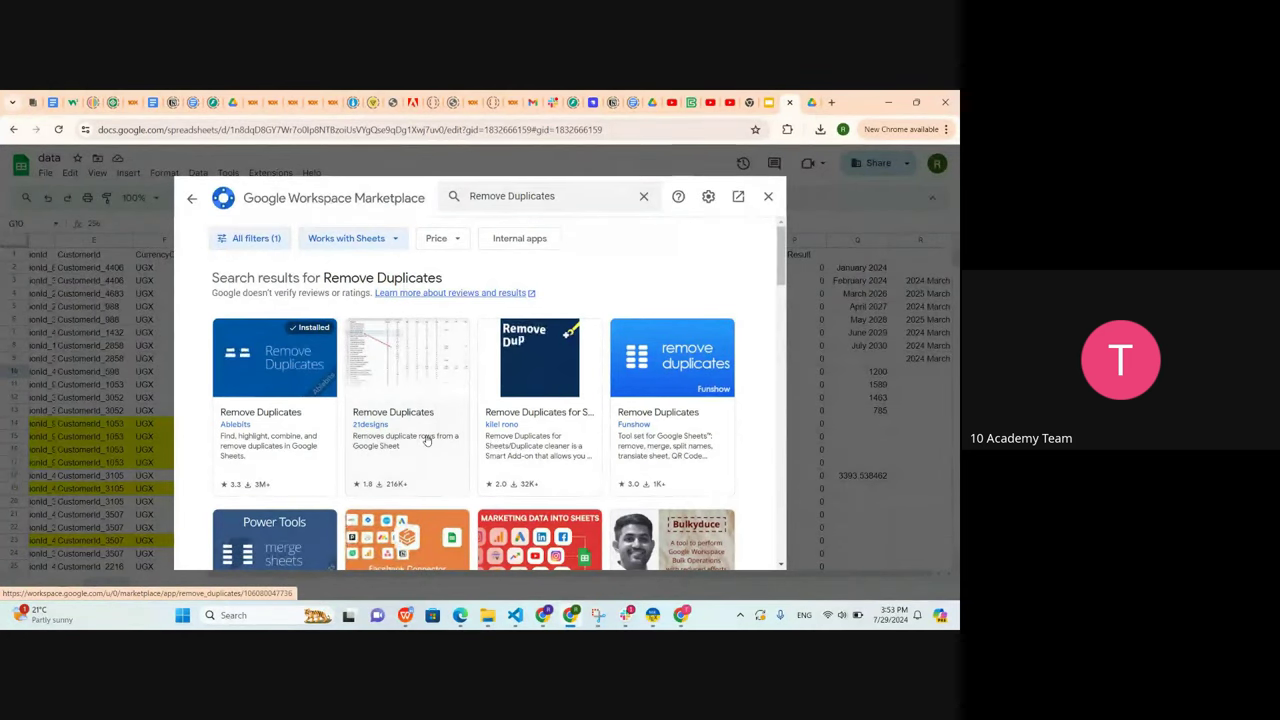
left_click(408, 374)
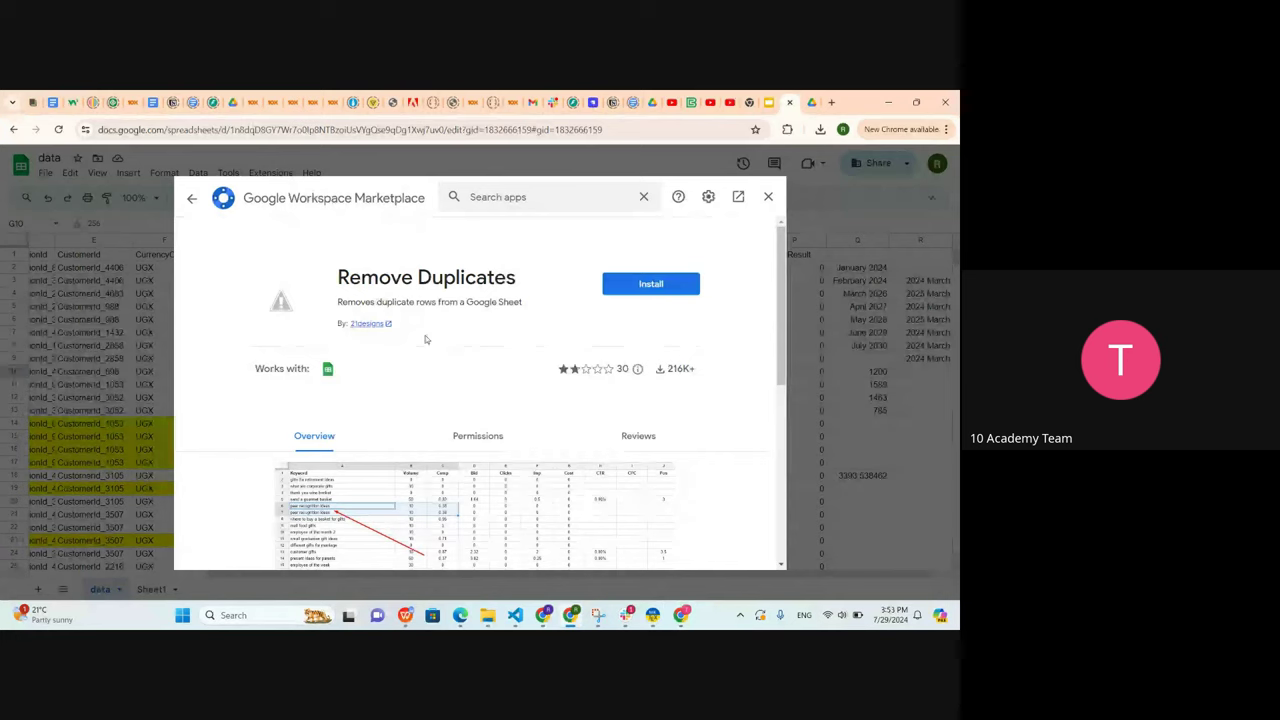
left_click(651, 285)
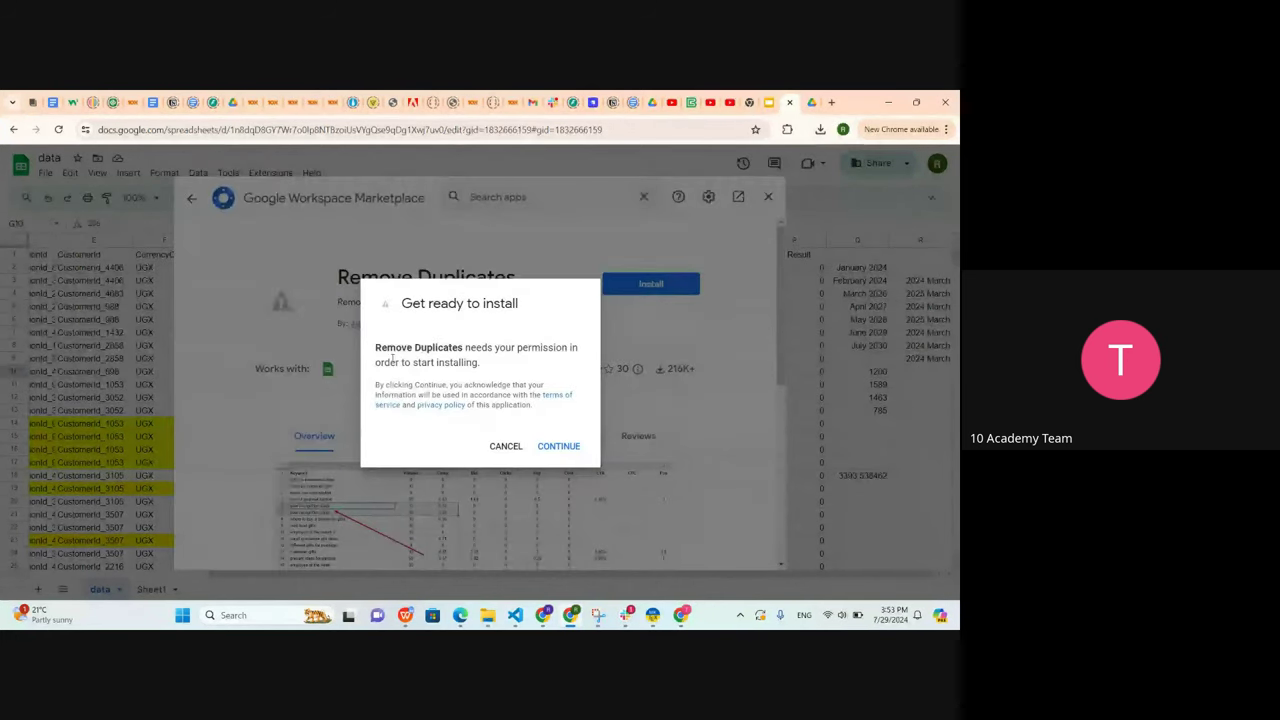
left_click(558, 446)
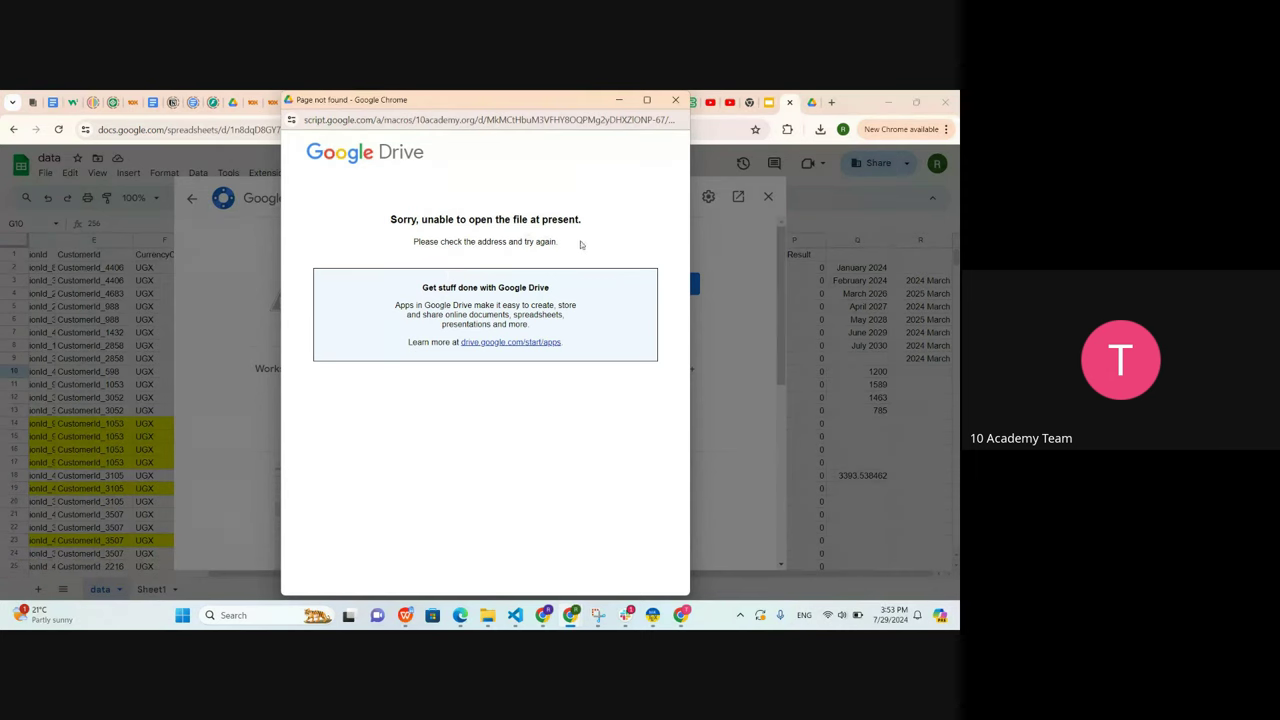
left_click(675, 103)
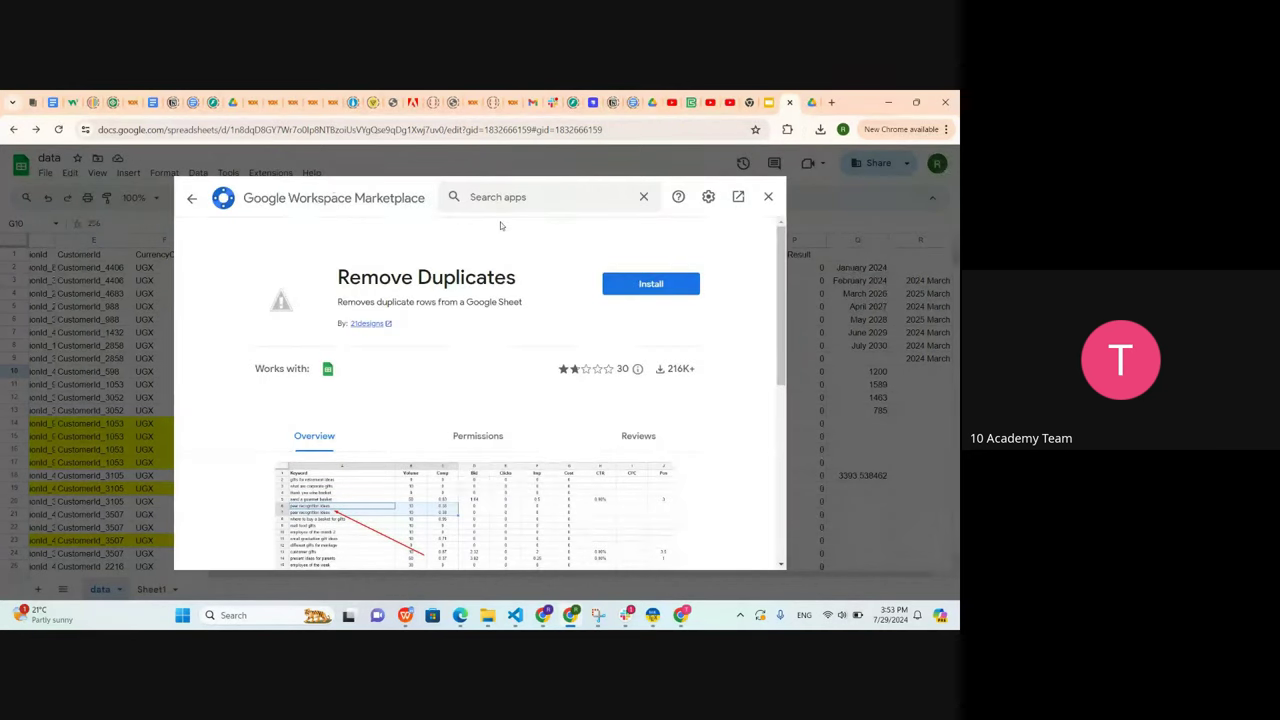
Go back to the search results and open the installed Ablebits Remove Duplicates listing
left_click(193, 200)
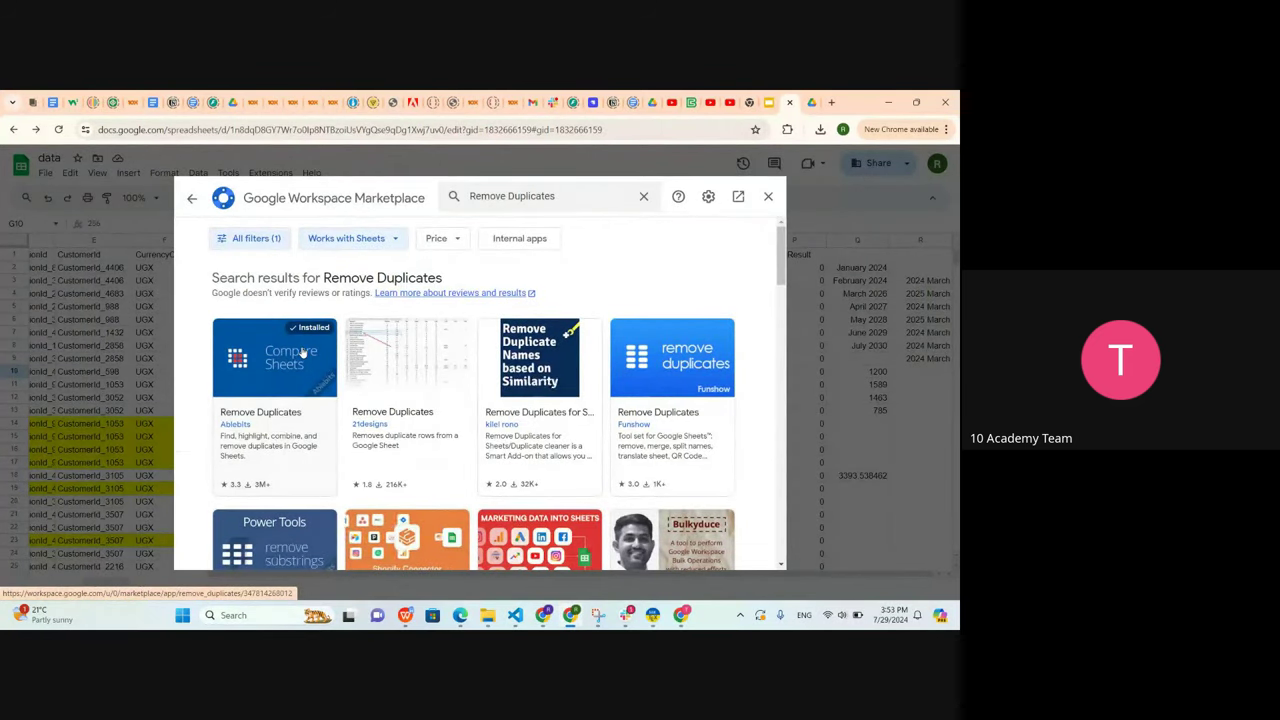
left_click(302, 352)
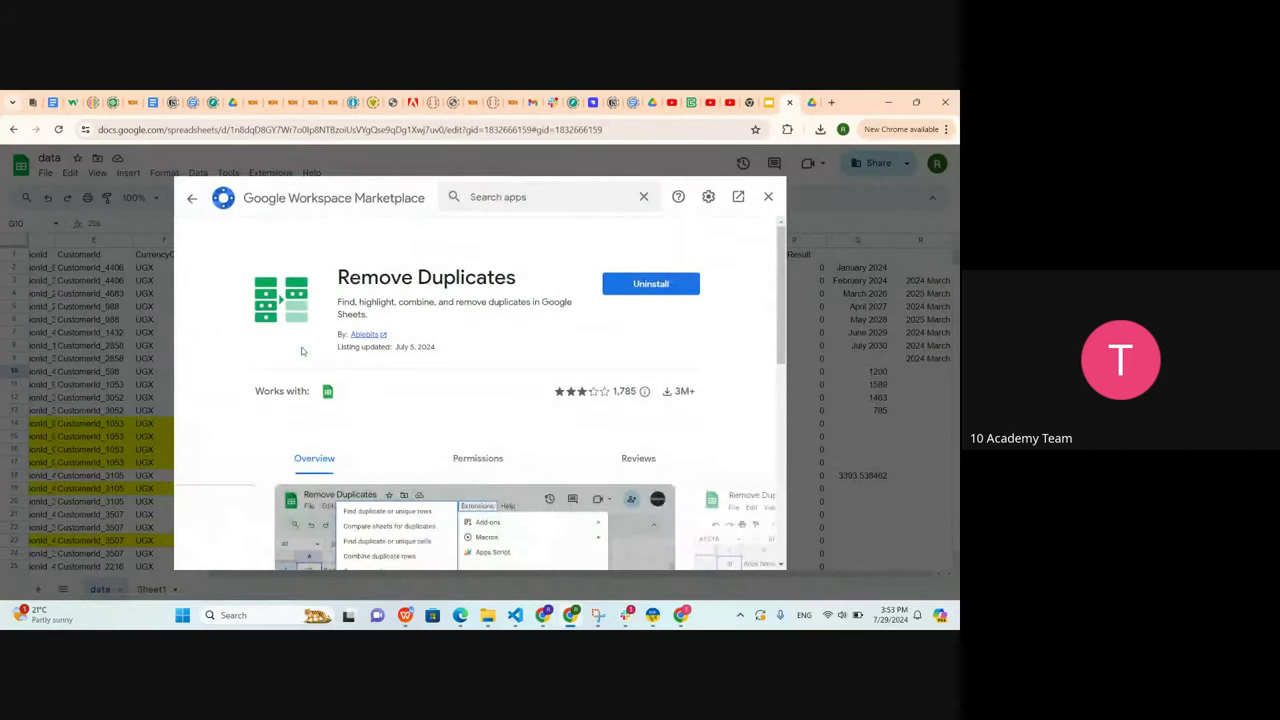
scroll(594, 334, "down", 3)
scroll(600, 332, "up", 3)
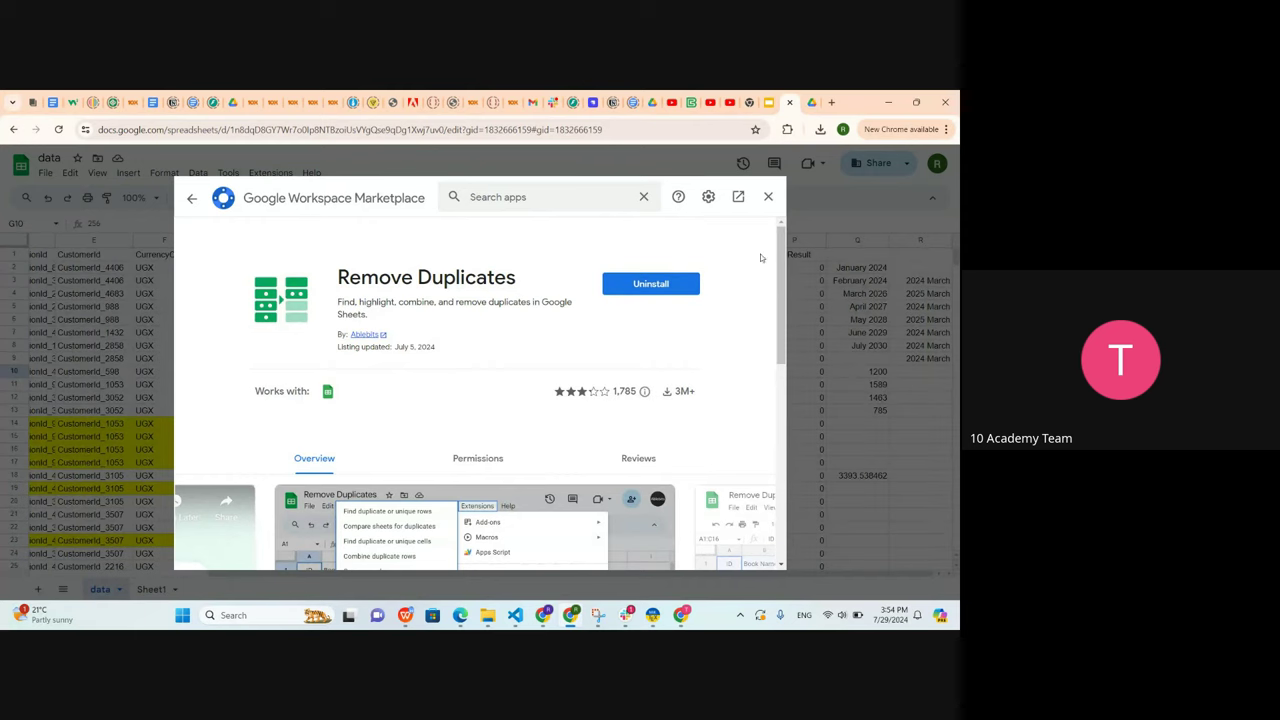
Close the Marketplace and show the Extensions > Remove Duplicates submenu of tools
left_click(768, 196)
left_click(270, 173)
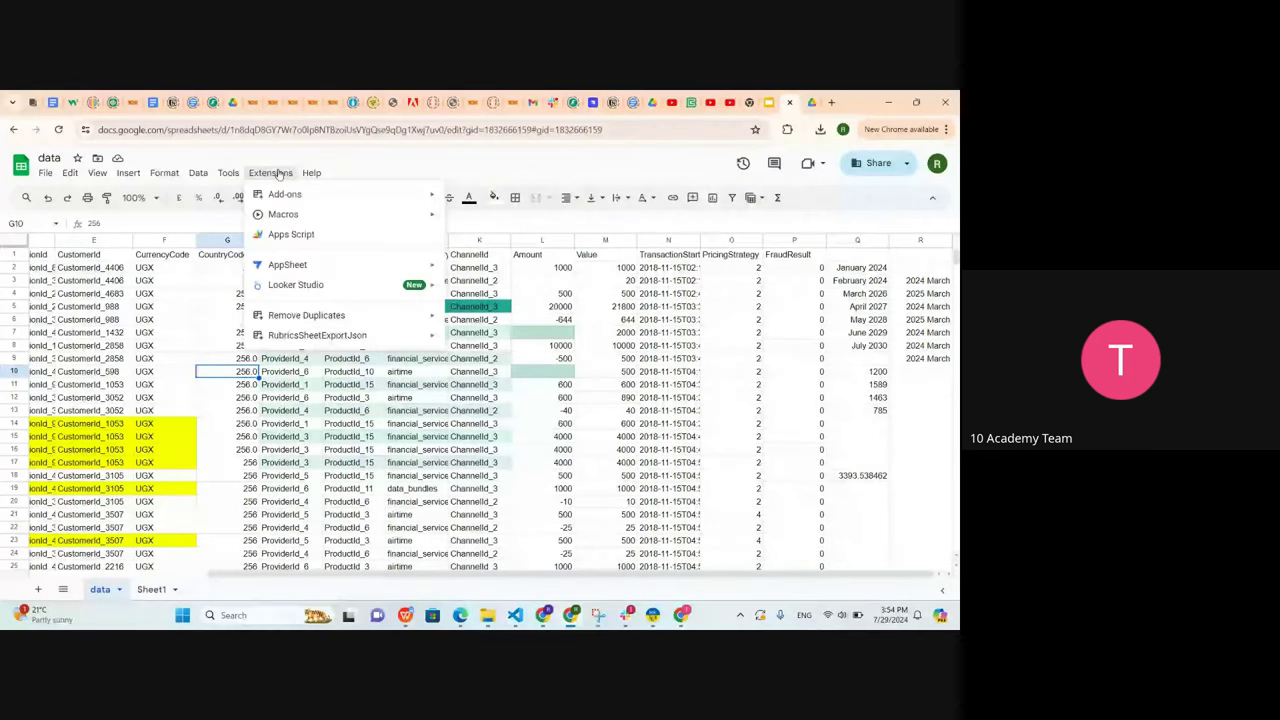
mouse_move(288, 318)
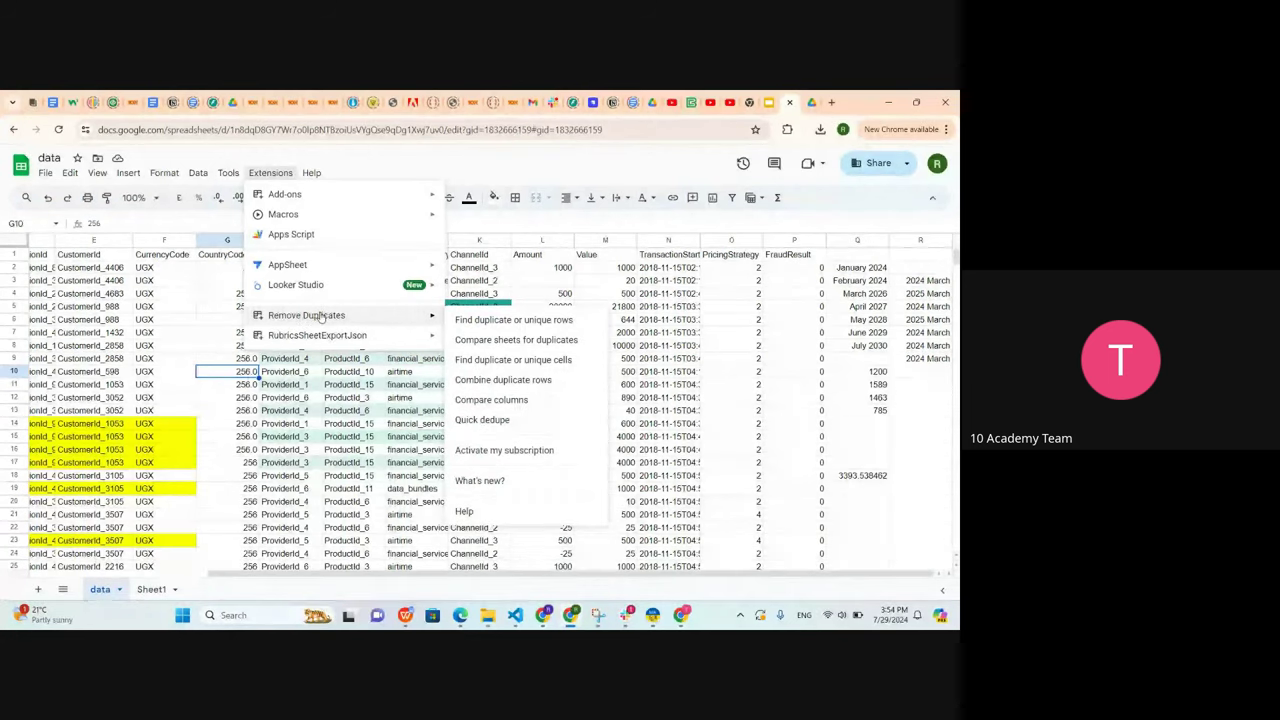
mouse_move(296, 279)
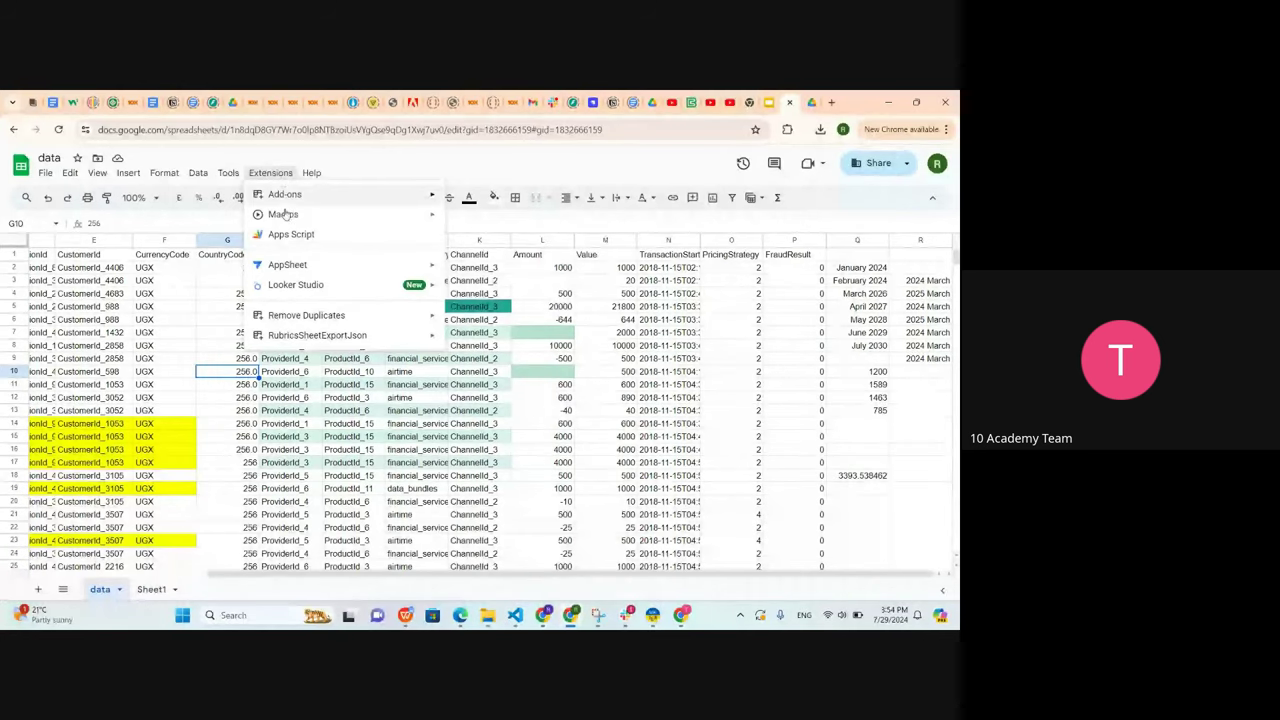
mouse_move(399, 317)
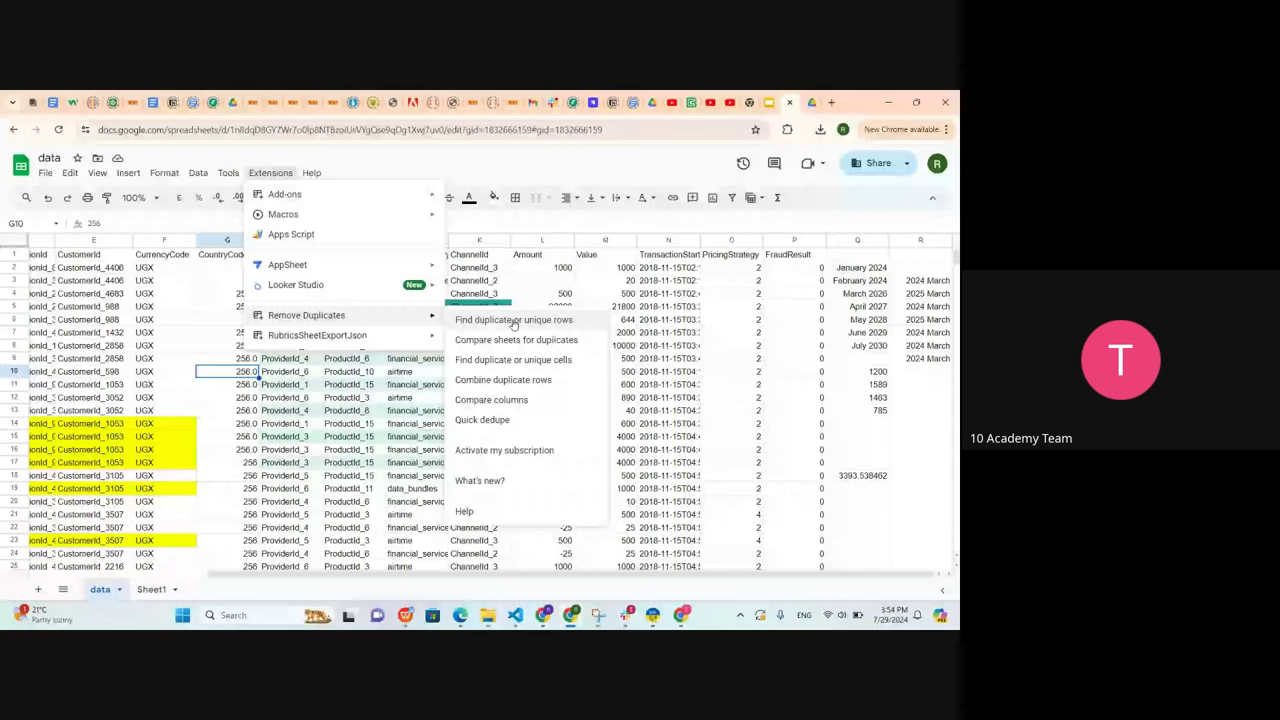
Launch Find duplicate or unique rows and start editing its table range toward L13:L20
left_click(513, 320)
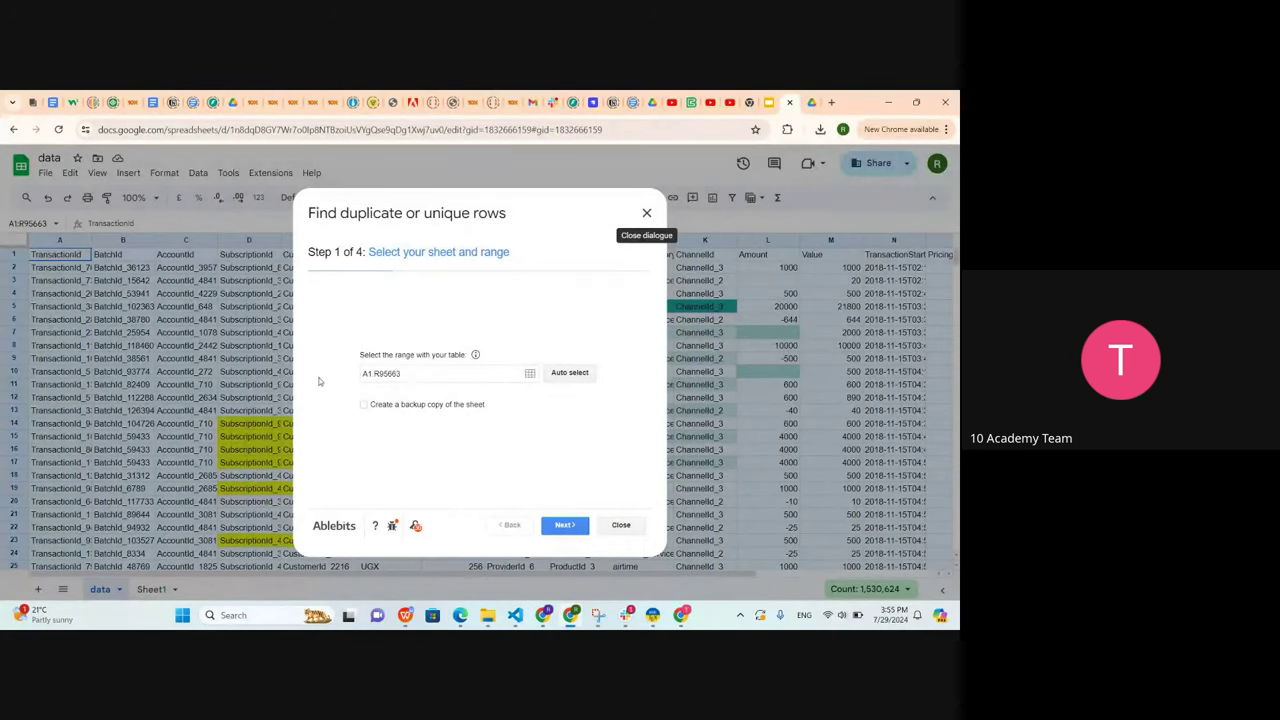
left_click(419, 375)
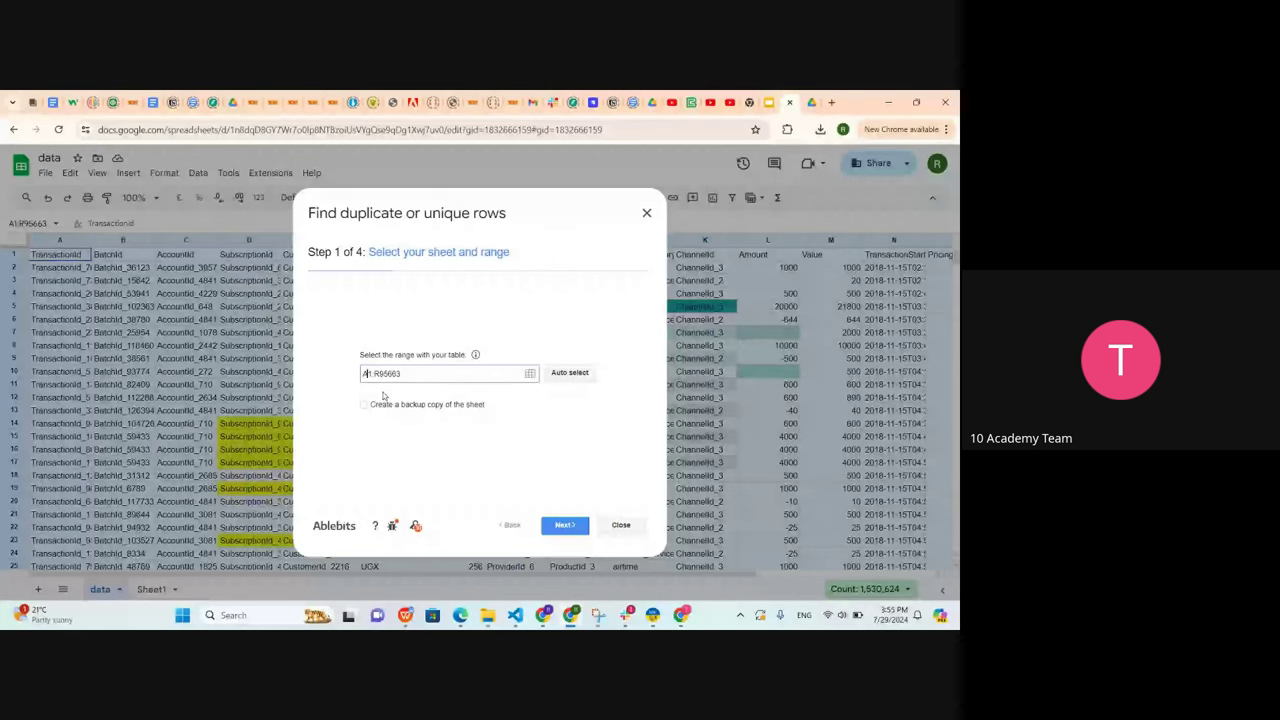
key("BackSpace")
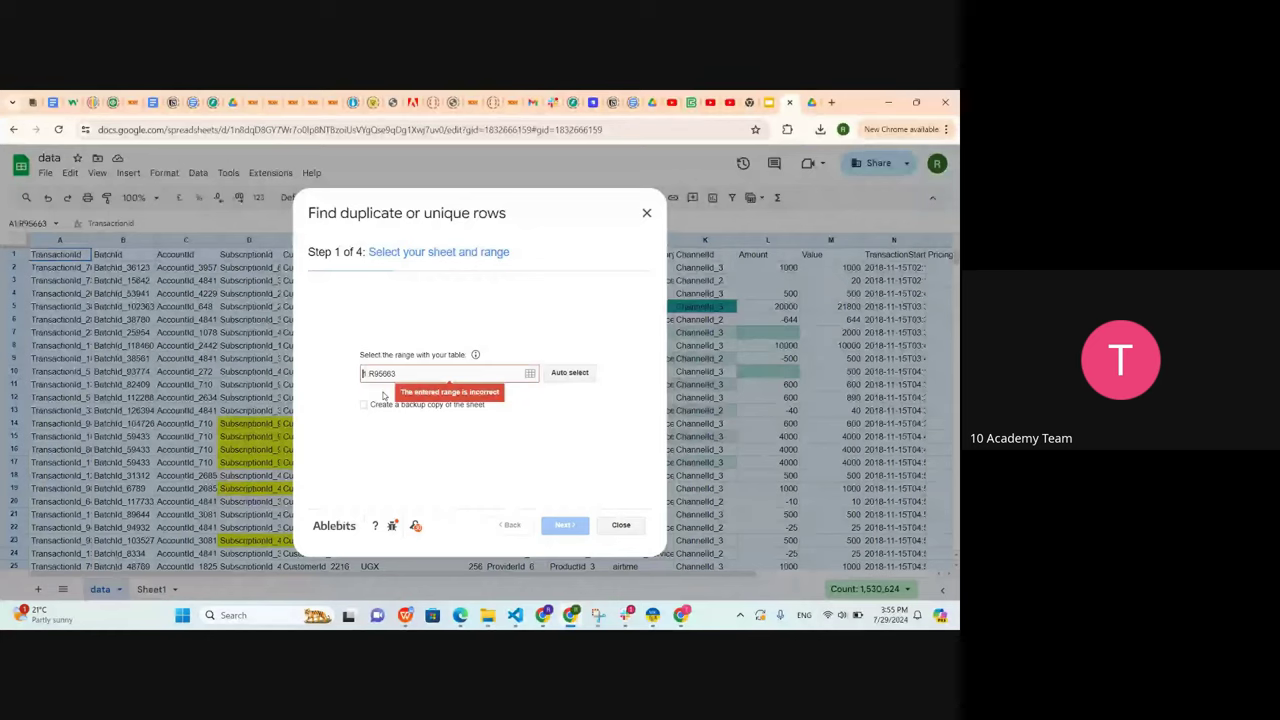
key("Delete")
key("Delete")
type("L")
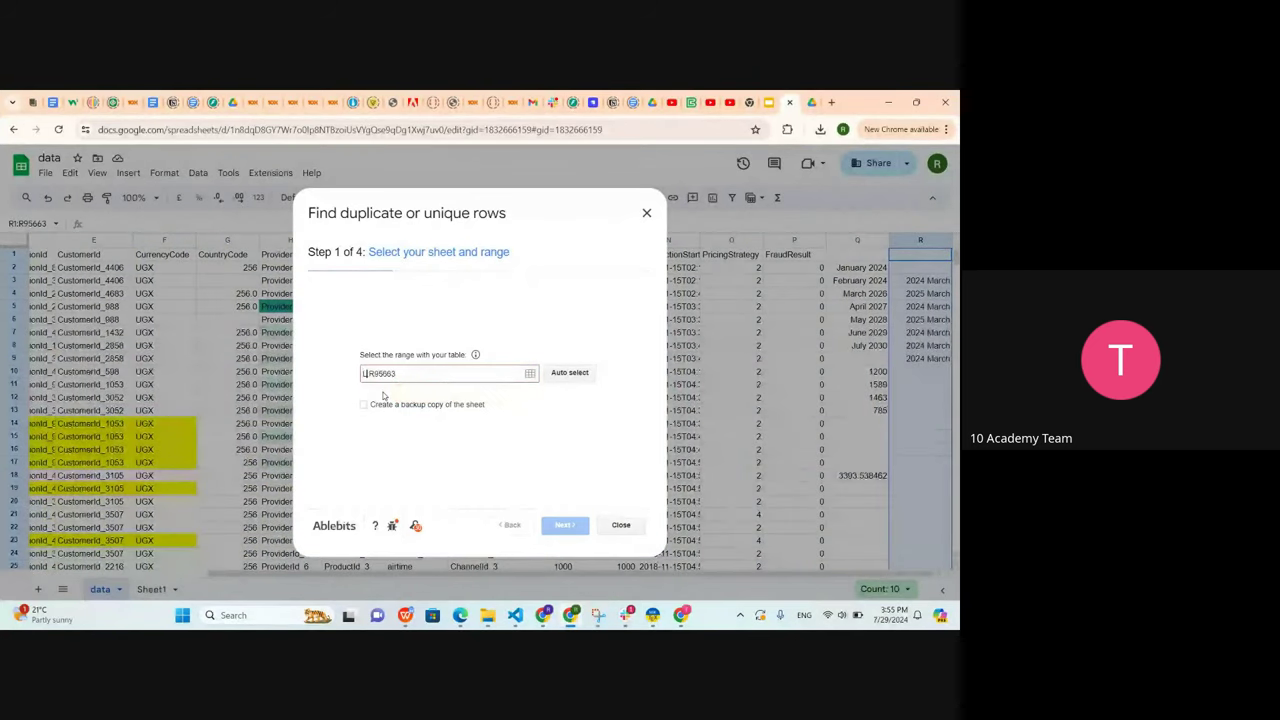
type("1:")
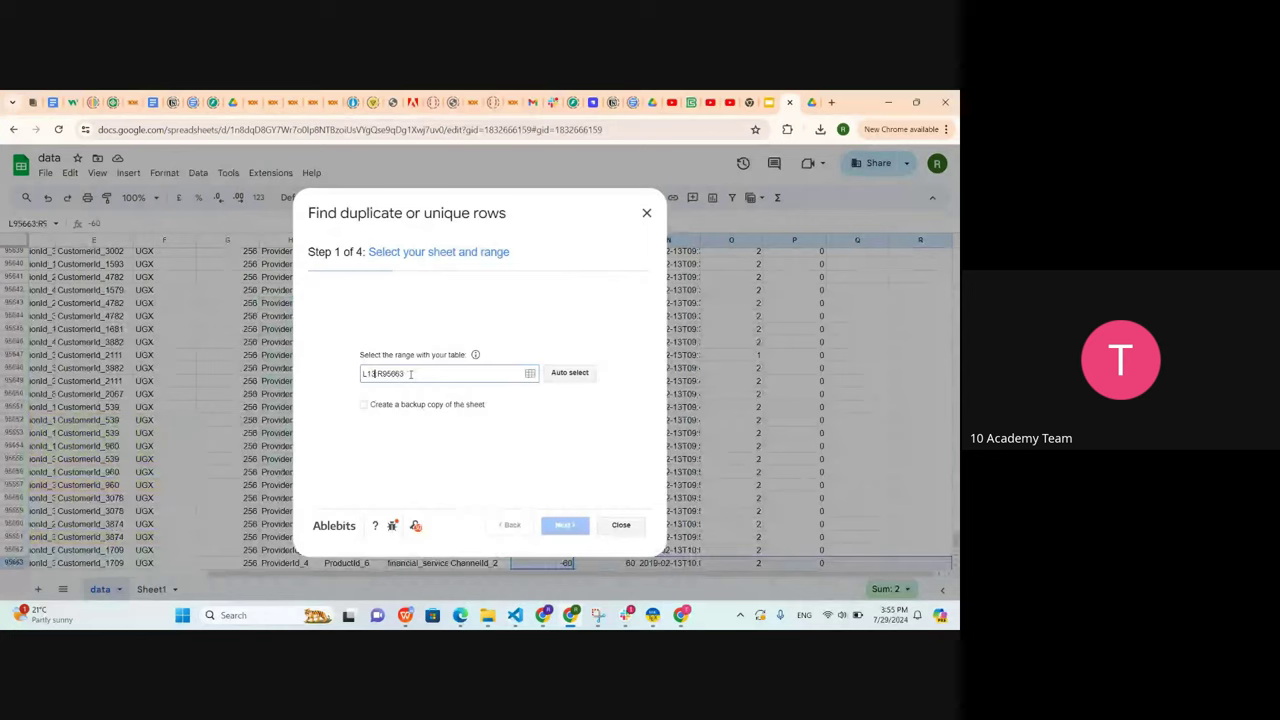
type("3")
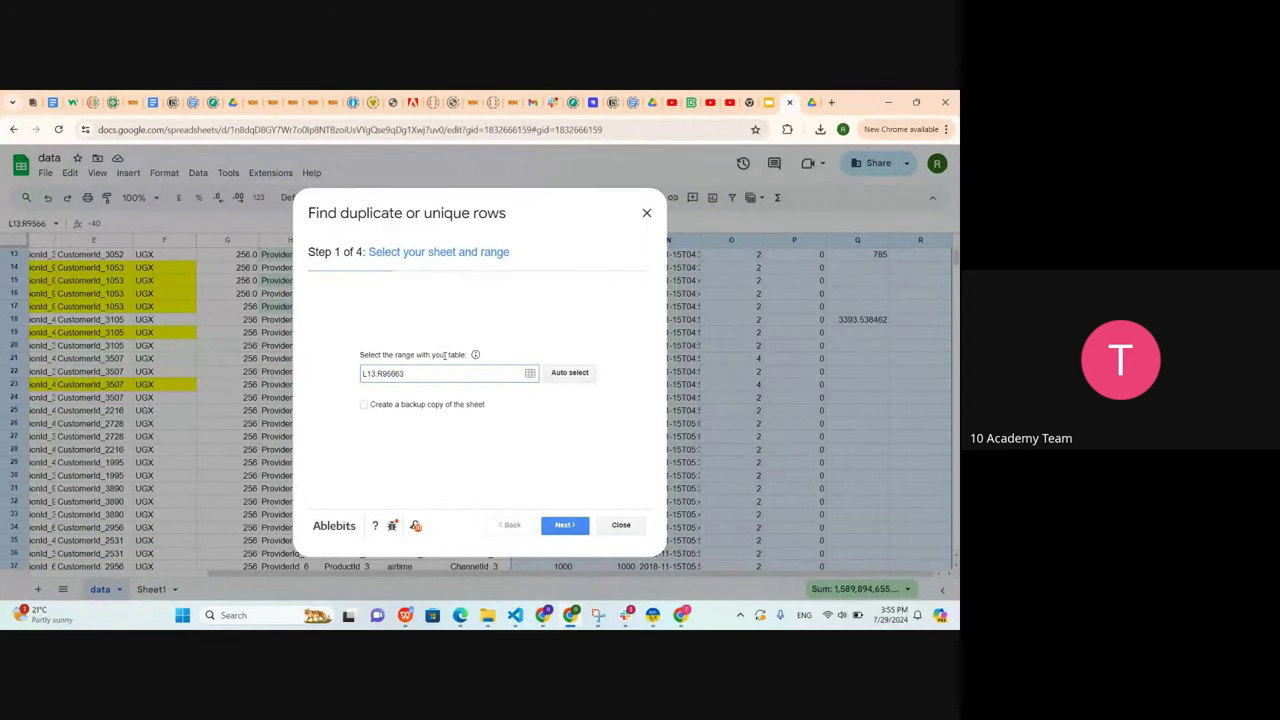
key("BackSpace")
key("BackSpace")
key("BackSpace")
key("BackSpace")
key("BackSpace")
key("BackSpace")
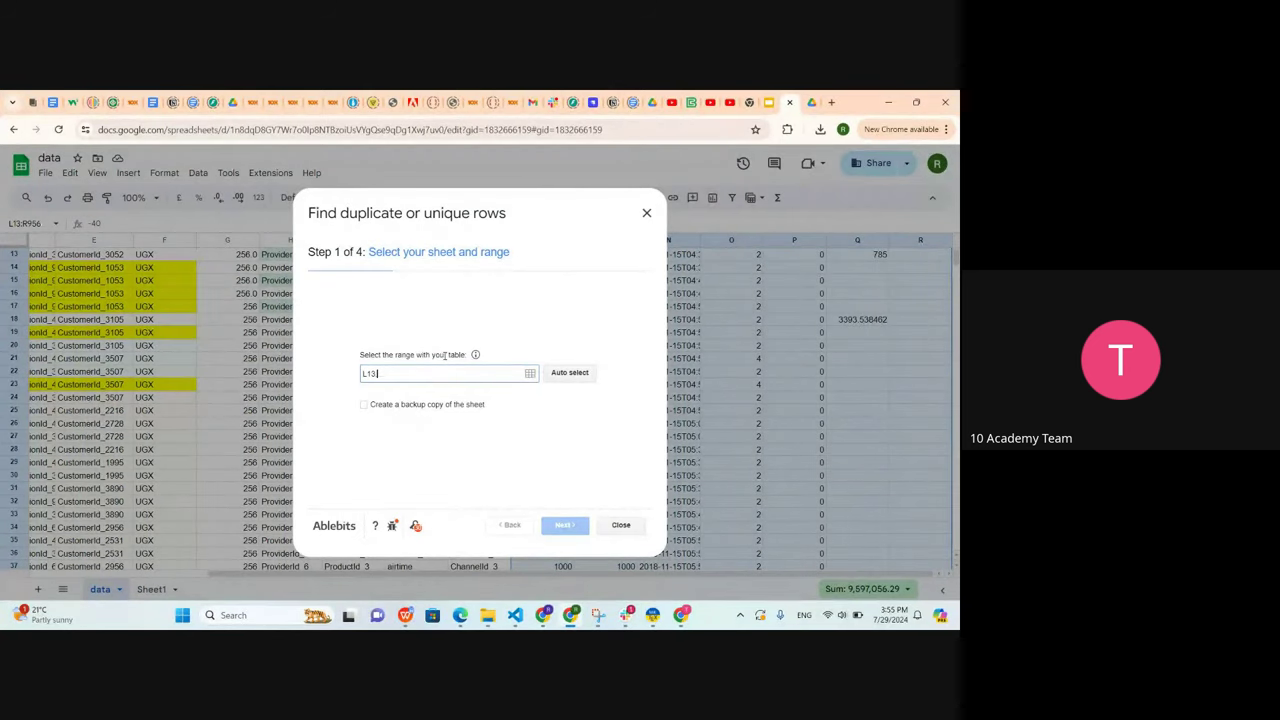
type(":L20")
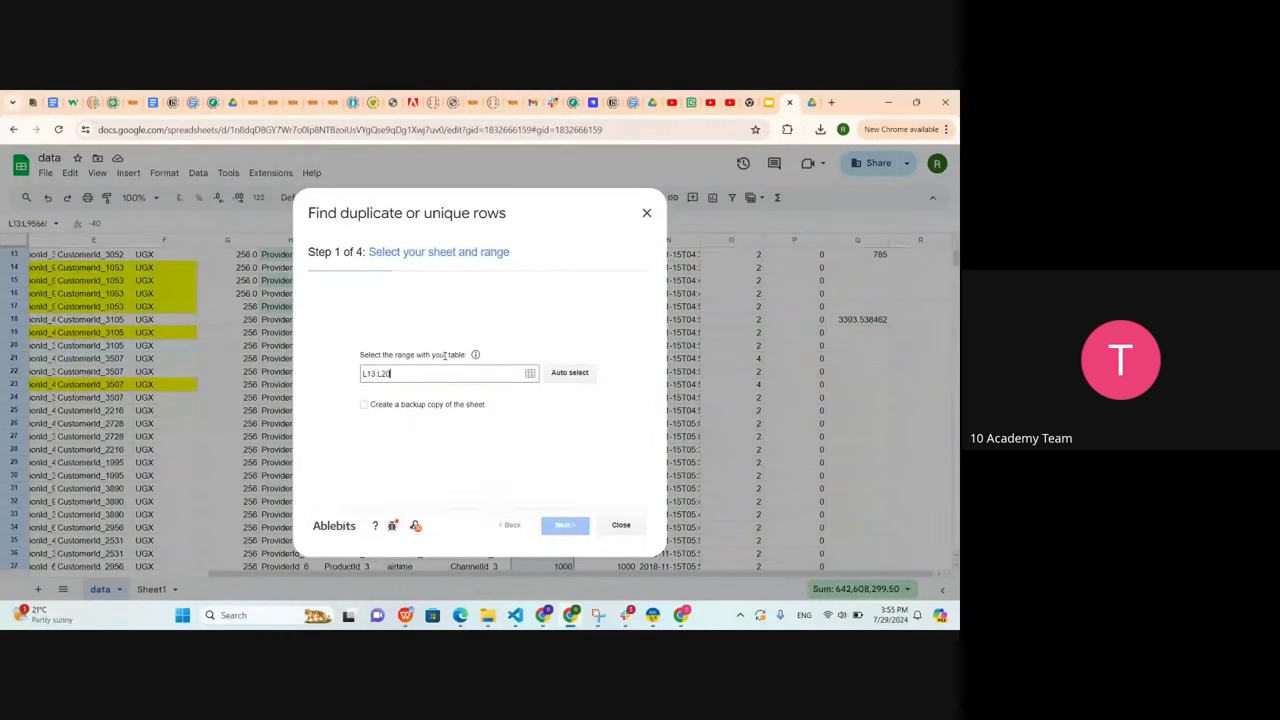
Clear the auto-expanded range and re-enter L13:L20 as the table range
left_click(570, 373)
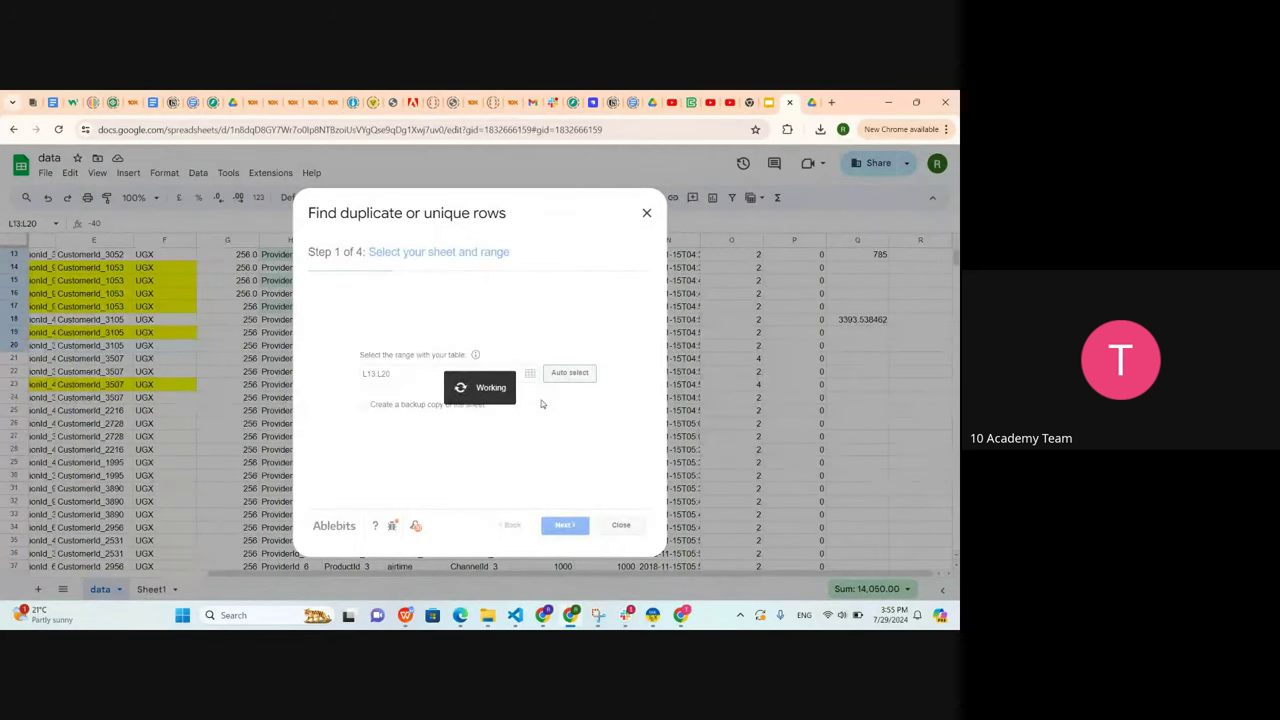
left_click_drag(507, 213, 433, 216)
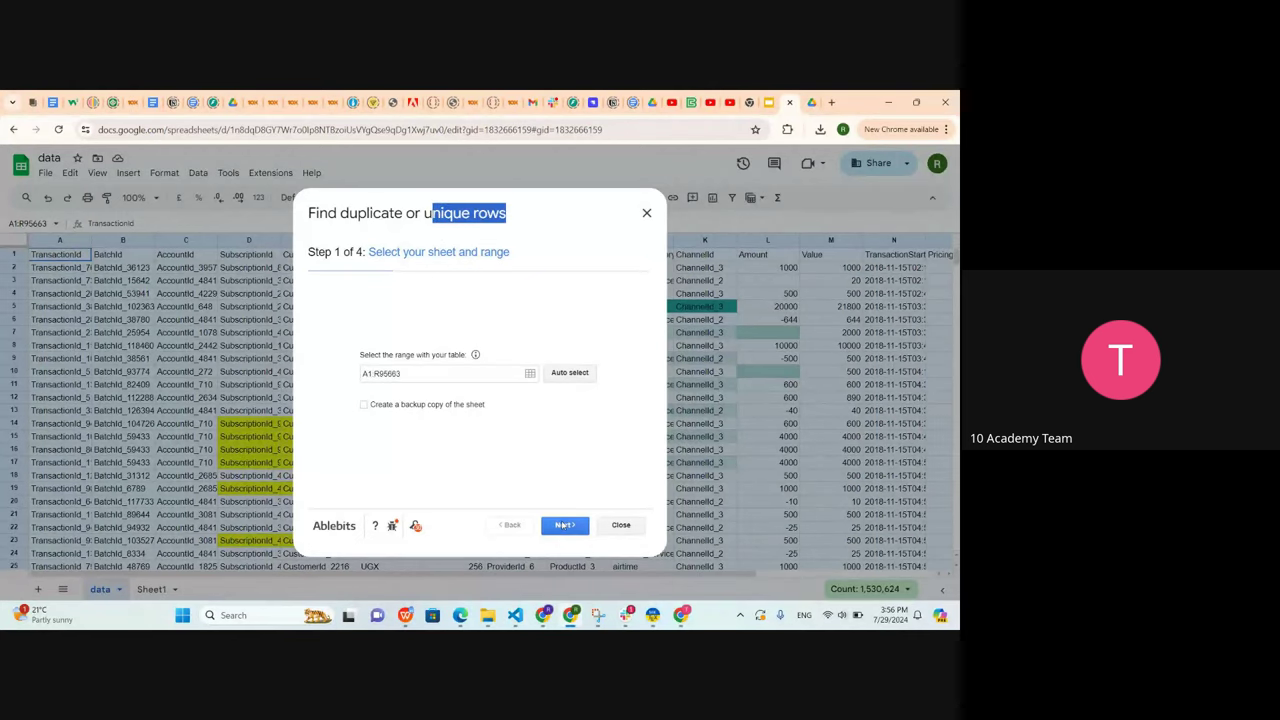
left_click(394, 373)
key("BackSpace")
key("BackSpace")
key("BackSpace")
key("BackSpace")
key("BackSpace")
key("BackSpace")
key("BackSpace")
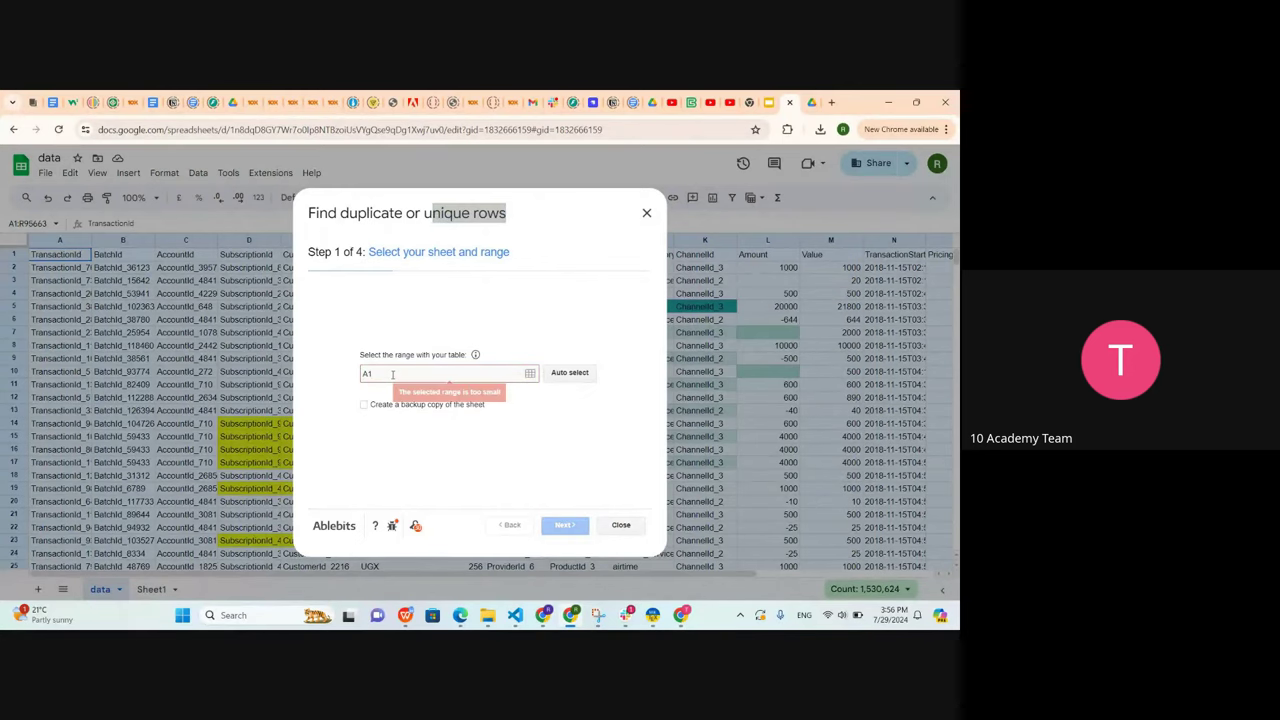
key("BackSpace")
key("BackSpace")
type("L13")
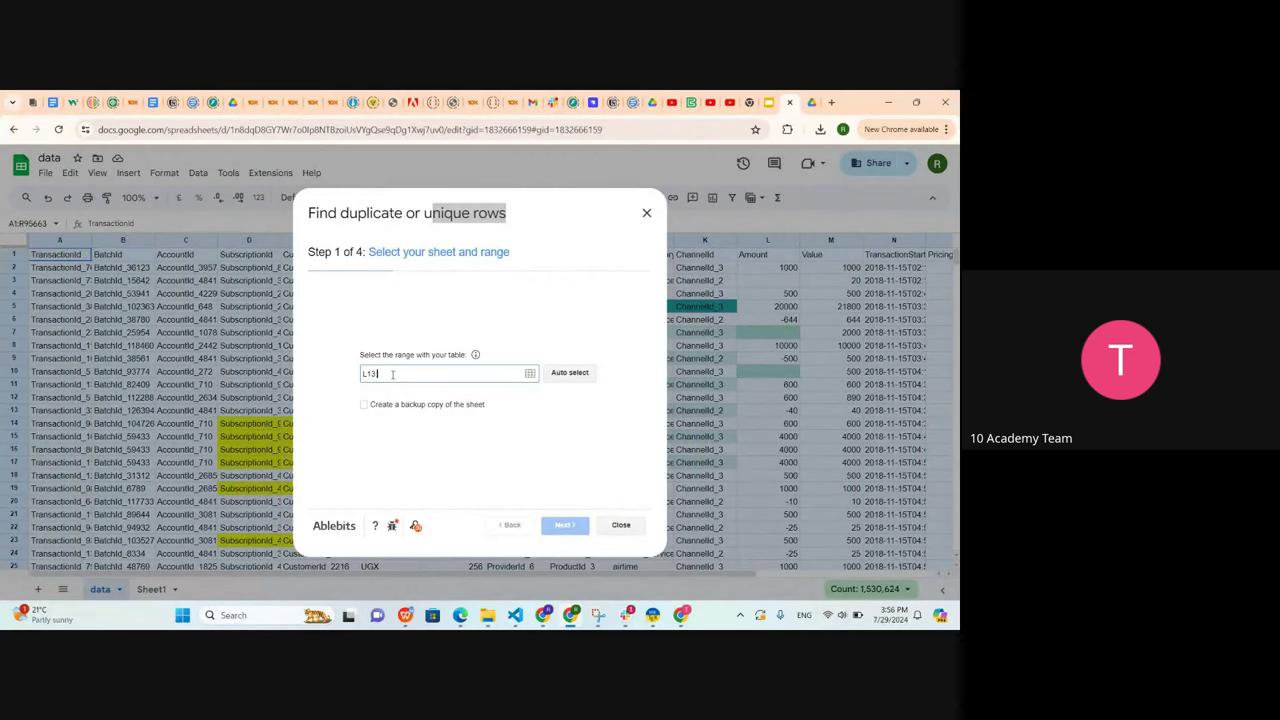
type(":L30")
key("BackSpace")
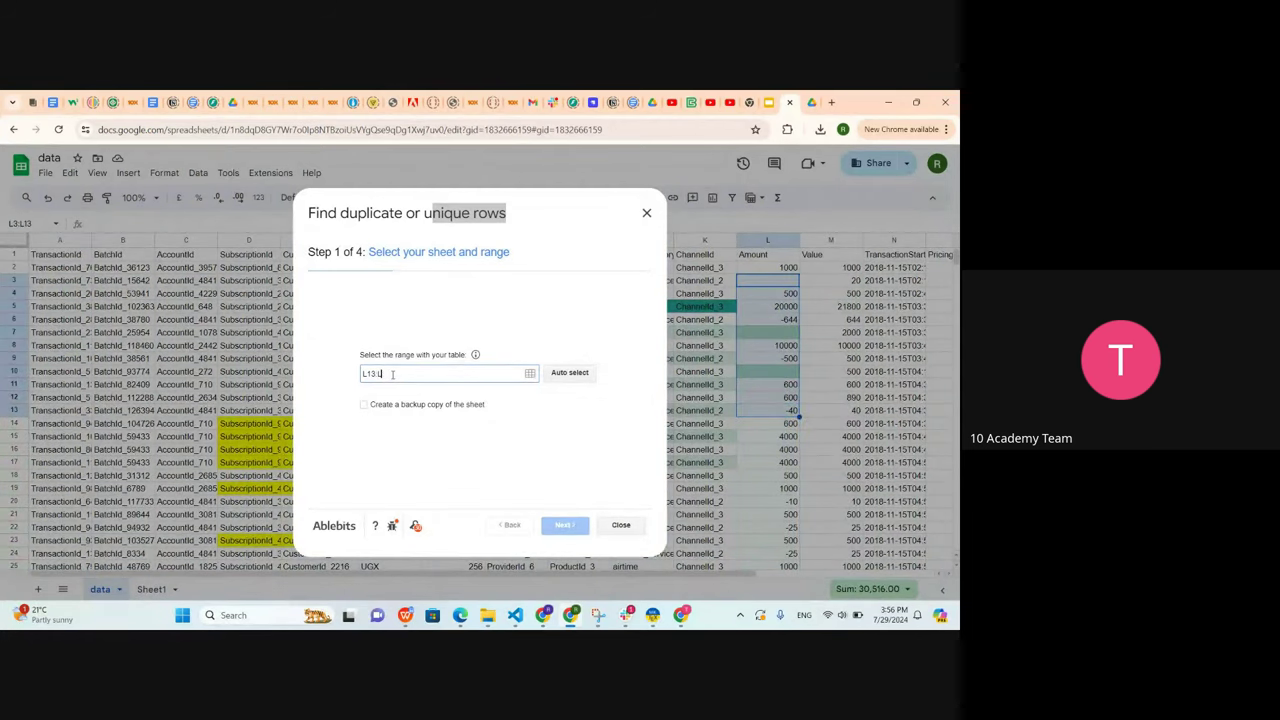
type("20")
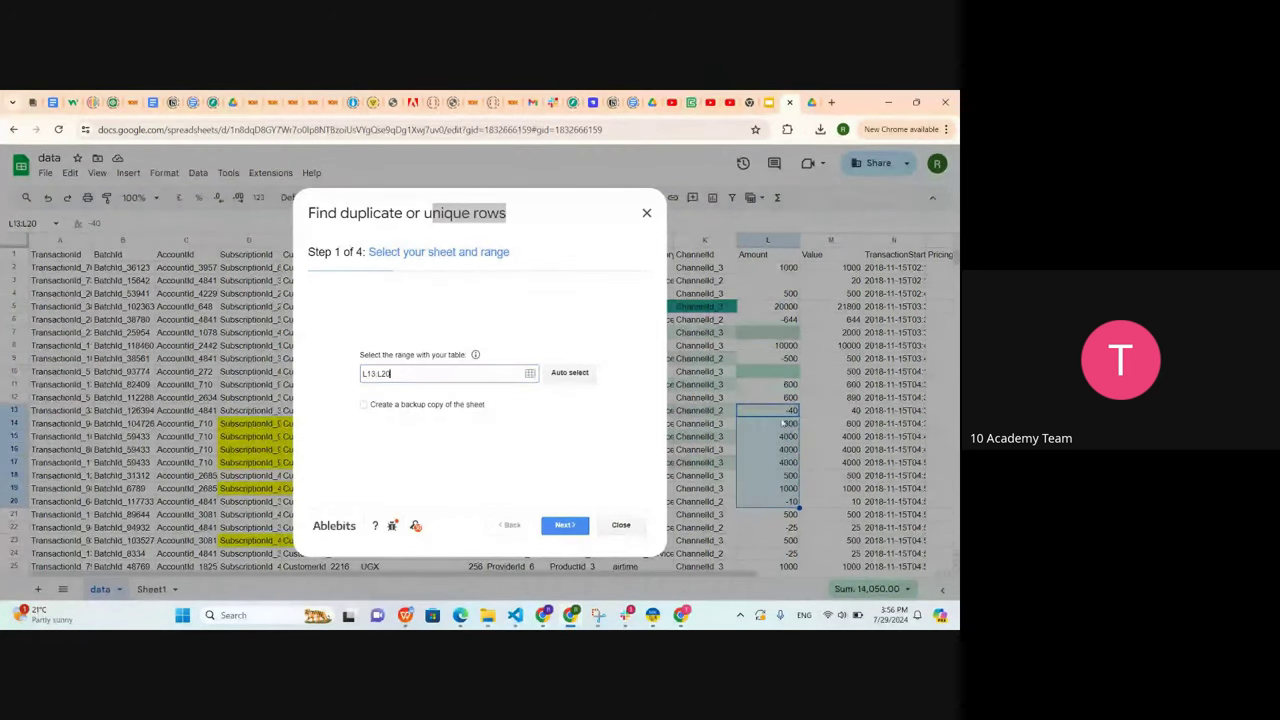
Step through the wizard to step 4, keep yellow as the fill colour, and finish
left_click(562, 525)
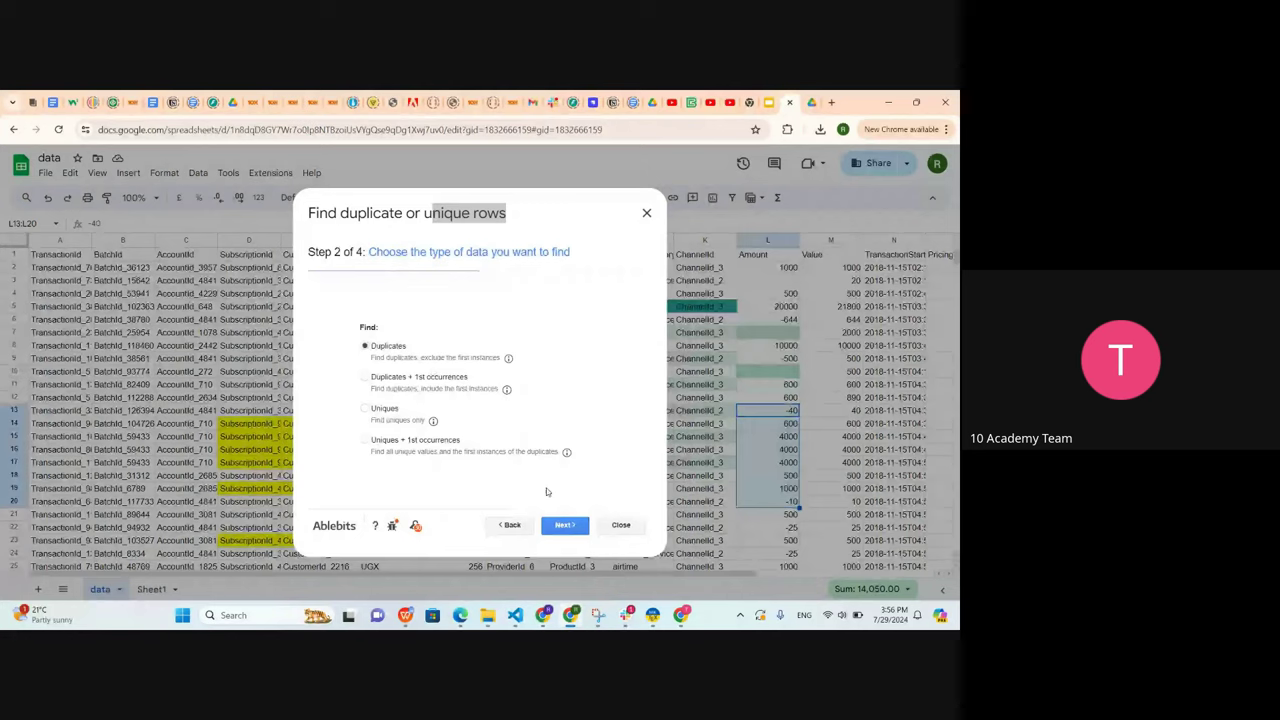
left_click(555, 530)
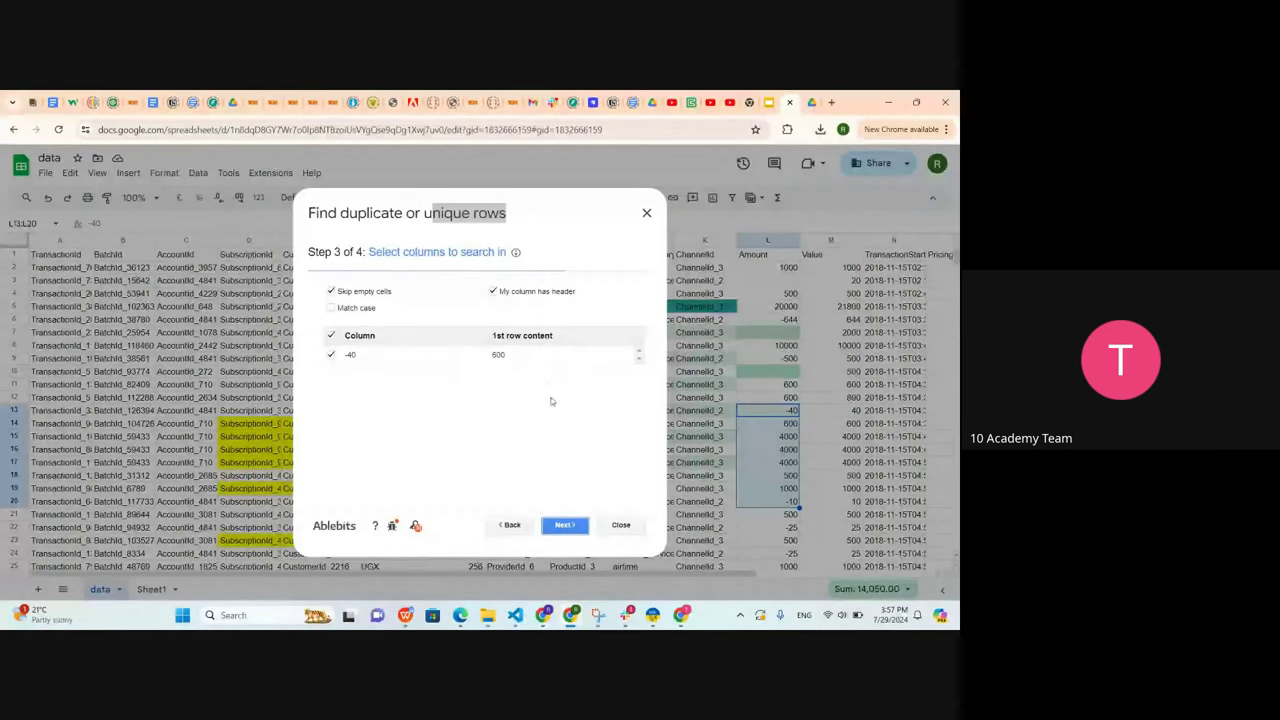
left_click(551, 530)
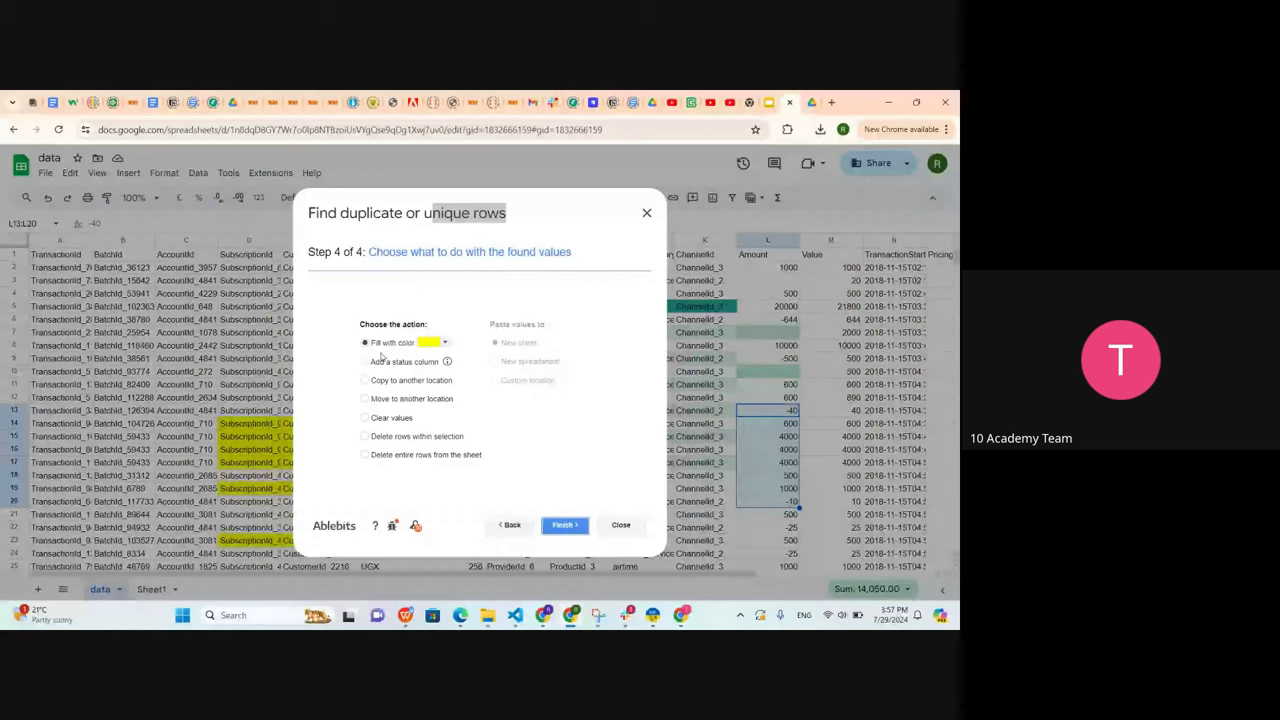
left_click(444, 343)
left_click(388, 360)
left_click(559, 526)
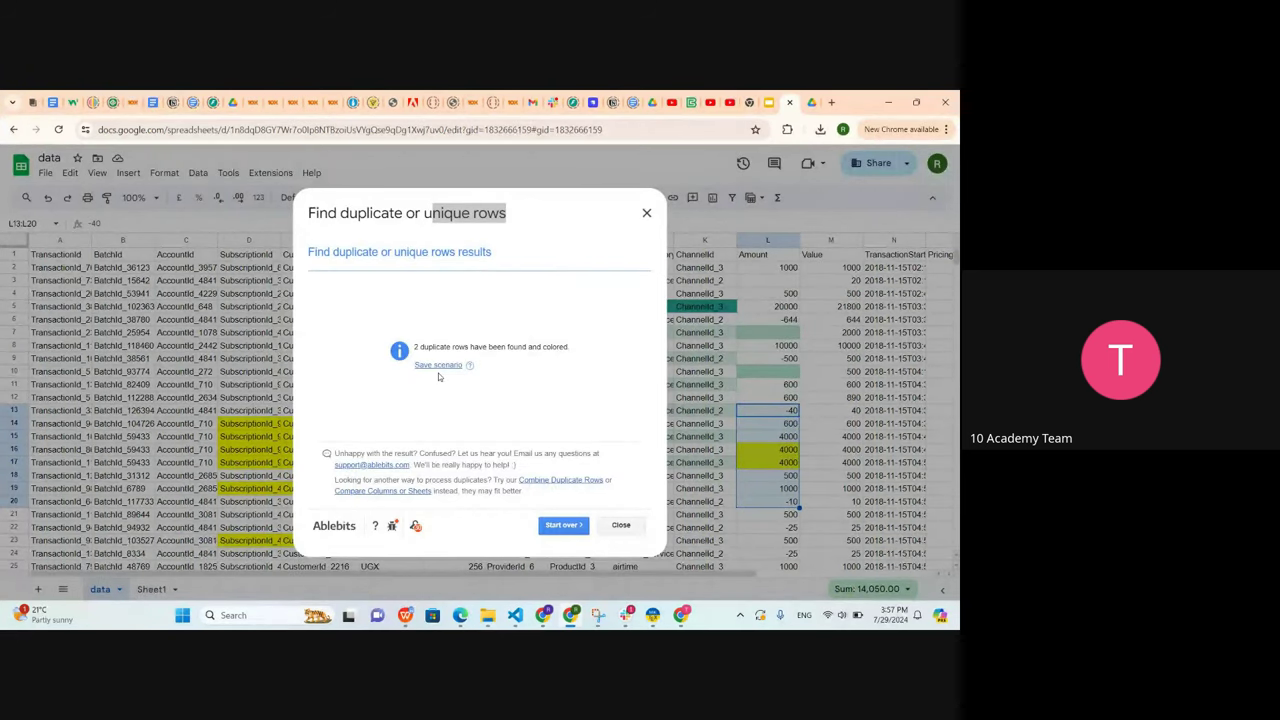
Close the duplicate finder and check the 4000 Amounts in L15 and the yellow L17
left_click(647, 214)
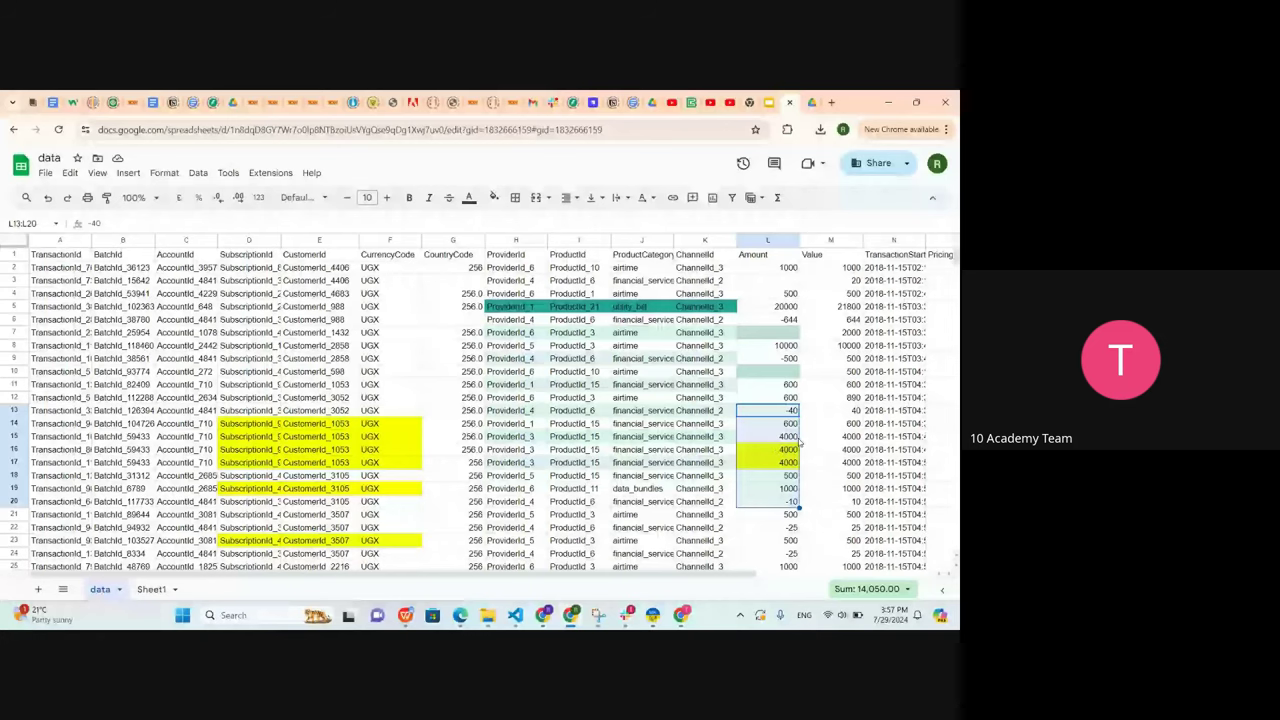
left_click(783, 435)
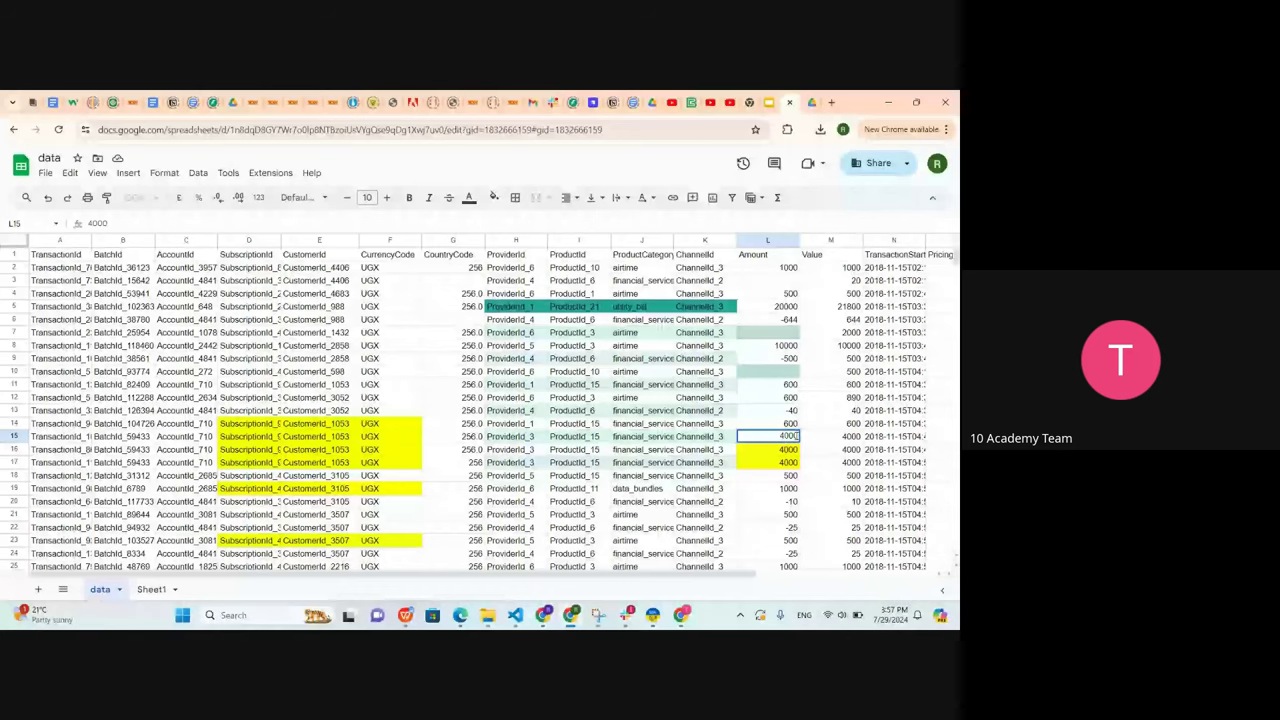
left_click(775, 460)
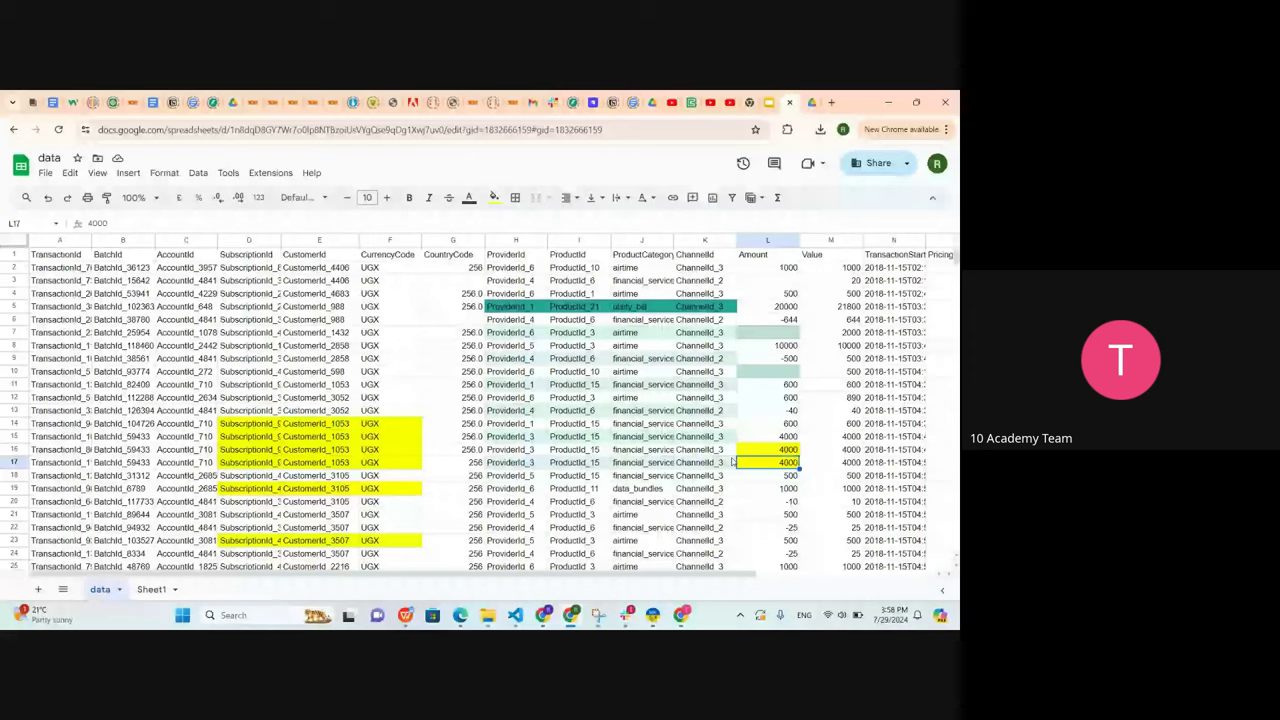
Scroll across to the Value column and select cell R14 for the average
left_click(462, 358)
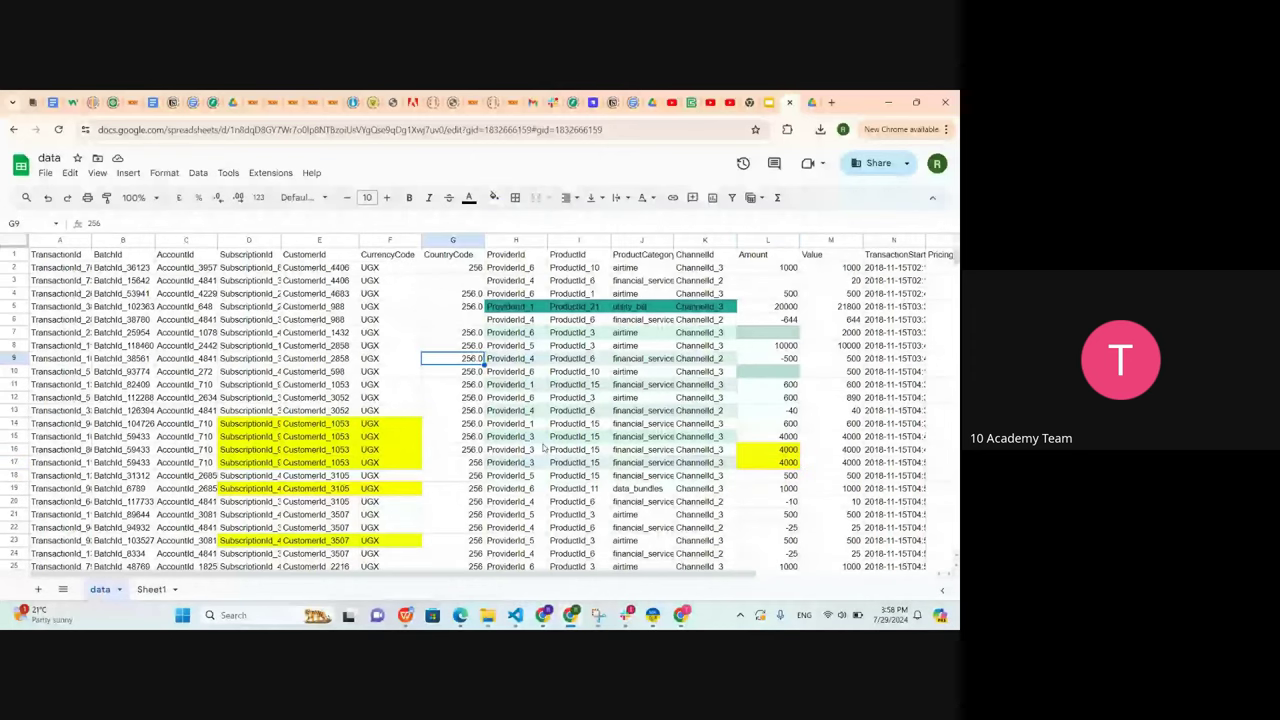
scroll(543, 447, "right", 3)
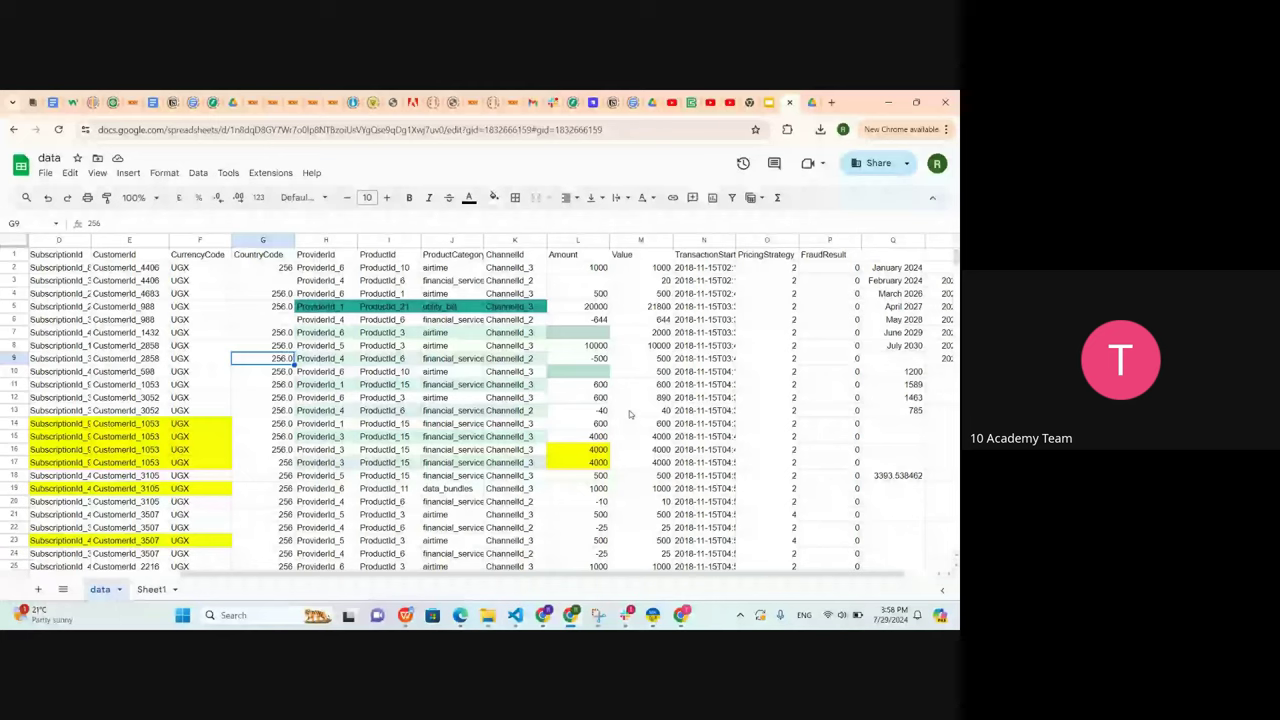
left_click(640, 293)
left_click(638, 272)
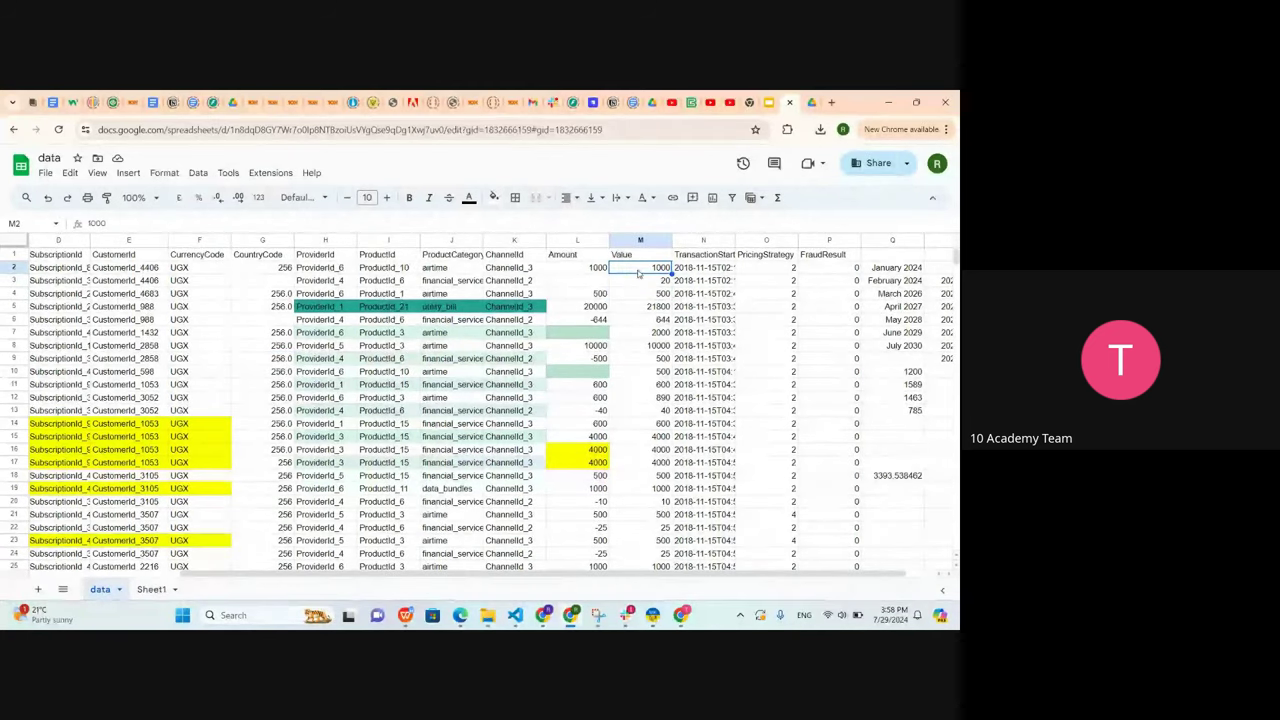
scroll(630, 270, "right", 1)
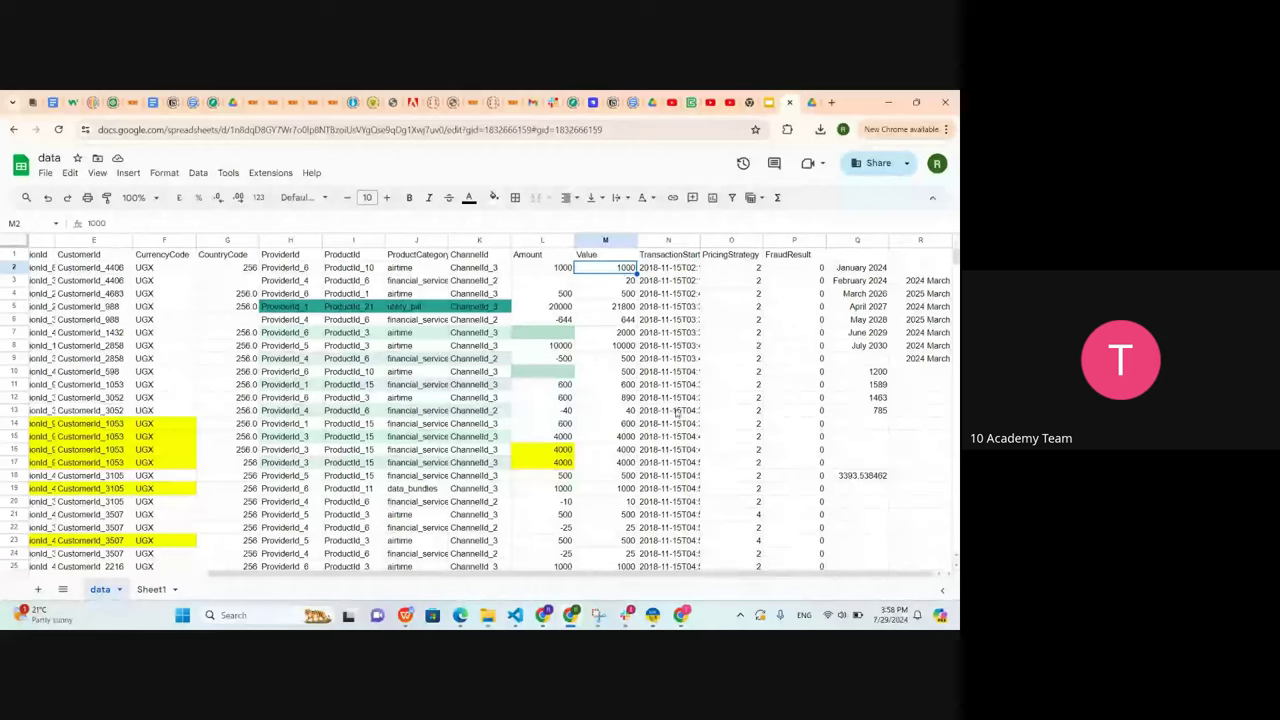
left_click(921, 425)
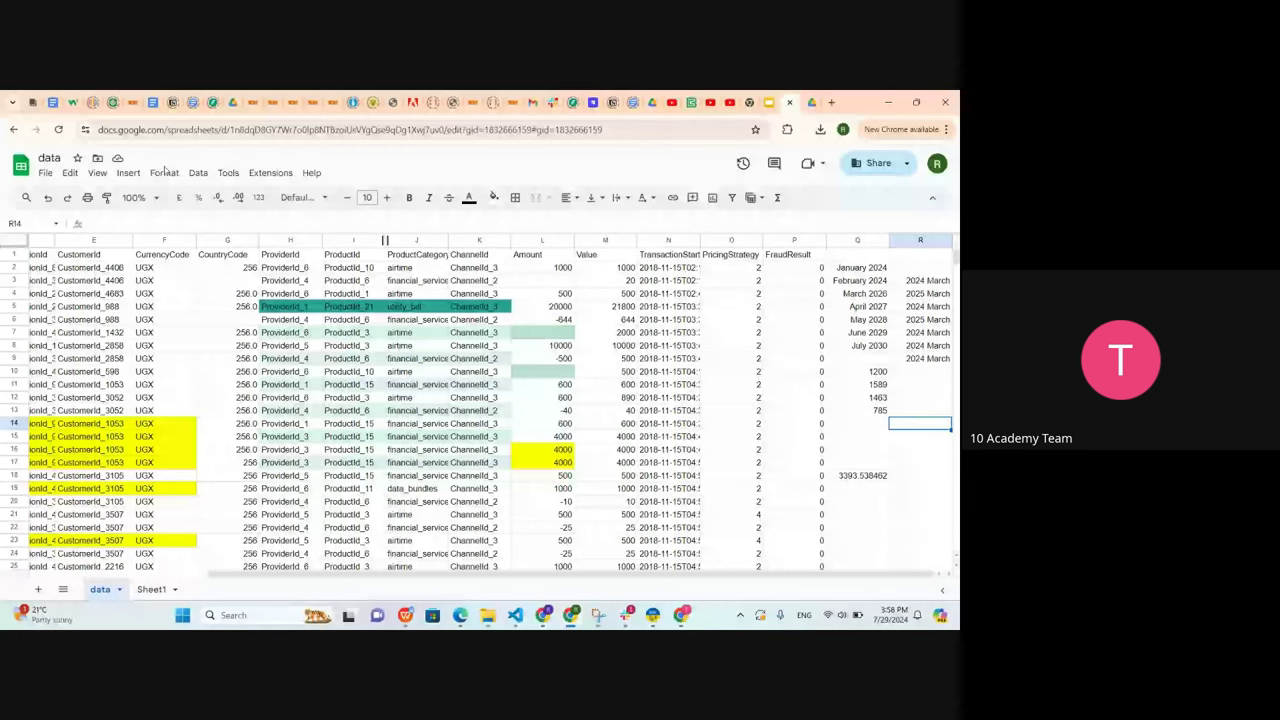
Browse the Insert > Function categories, such as Statistical, to find SUM, AVERAGE, COUNT, MAX and MIN
left_click(118, 176)
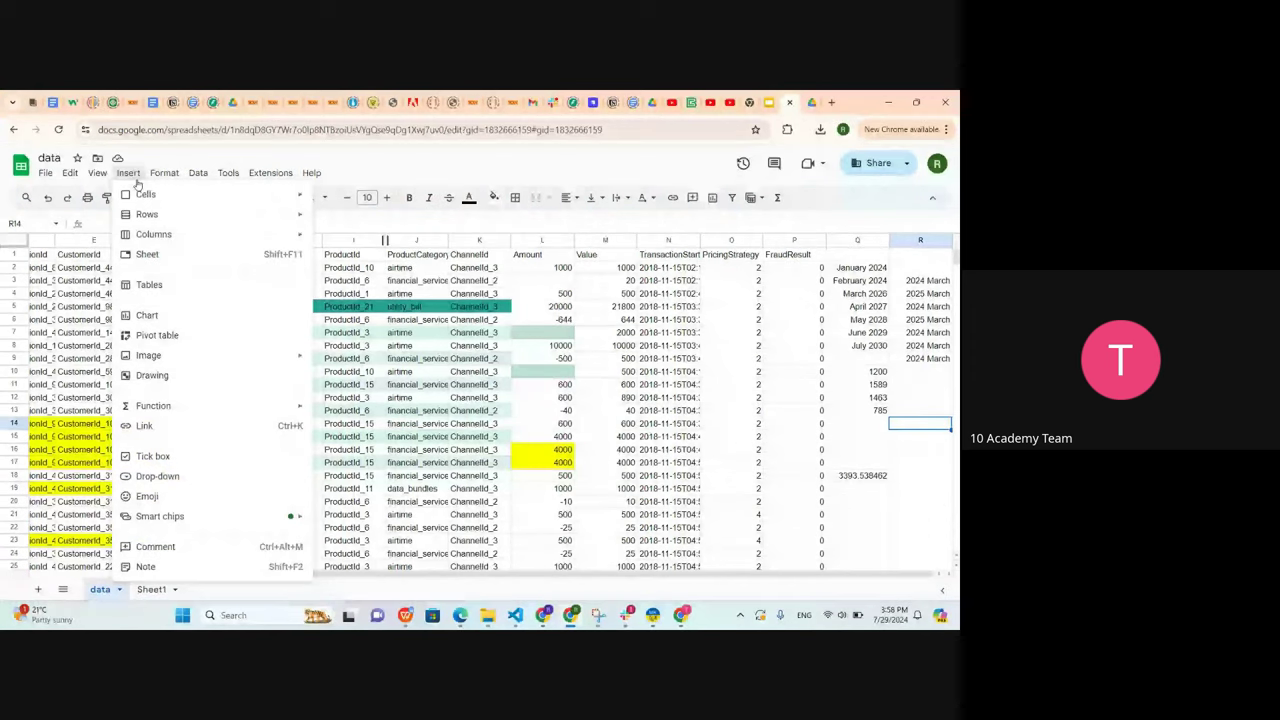
mouse_move(160, 405)
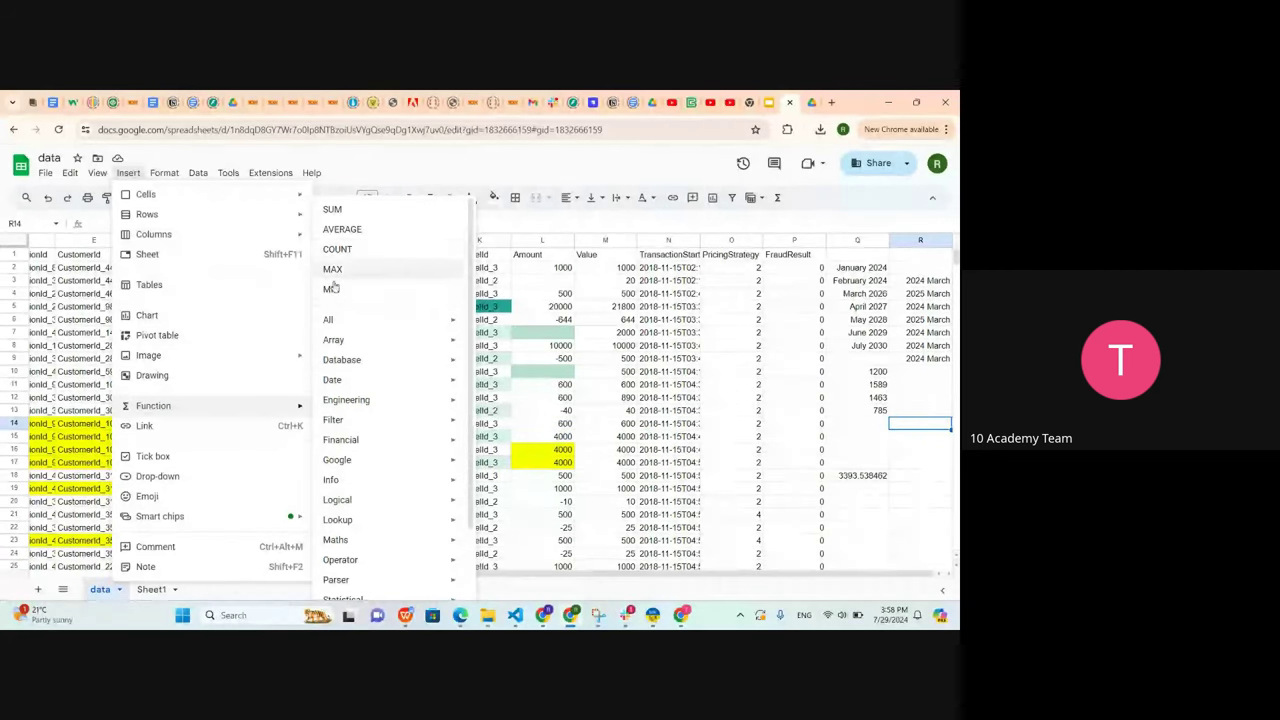
scroll(360, 400, "down", 1)
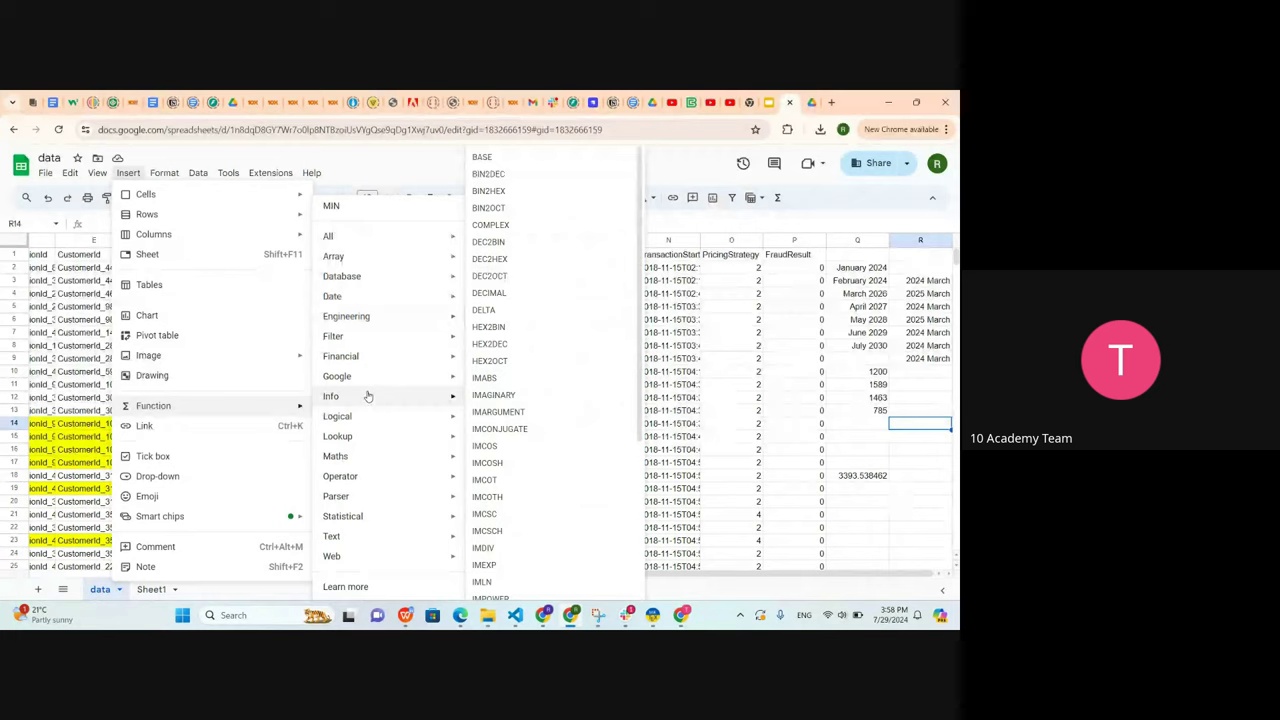
mouse_move(360, 516)
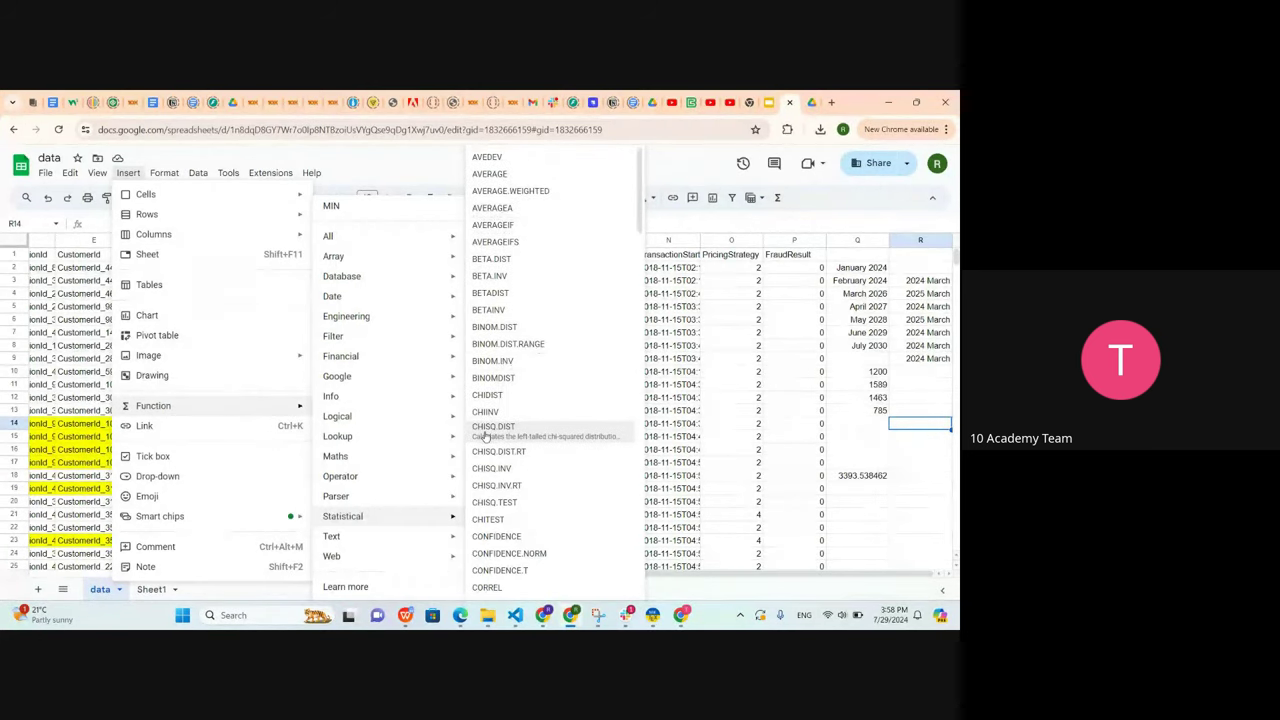
scroll(485, 433, "down", 2)
scroll(485, 433, "down", 8)
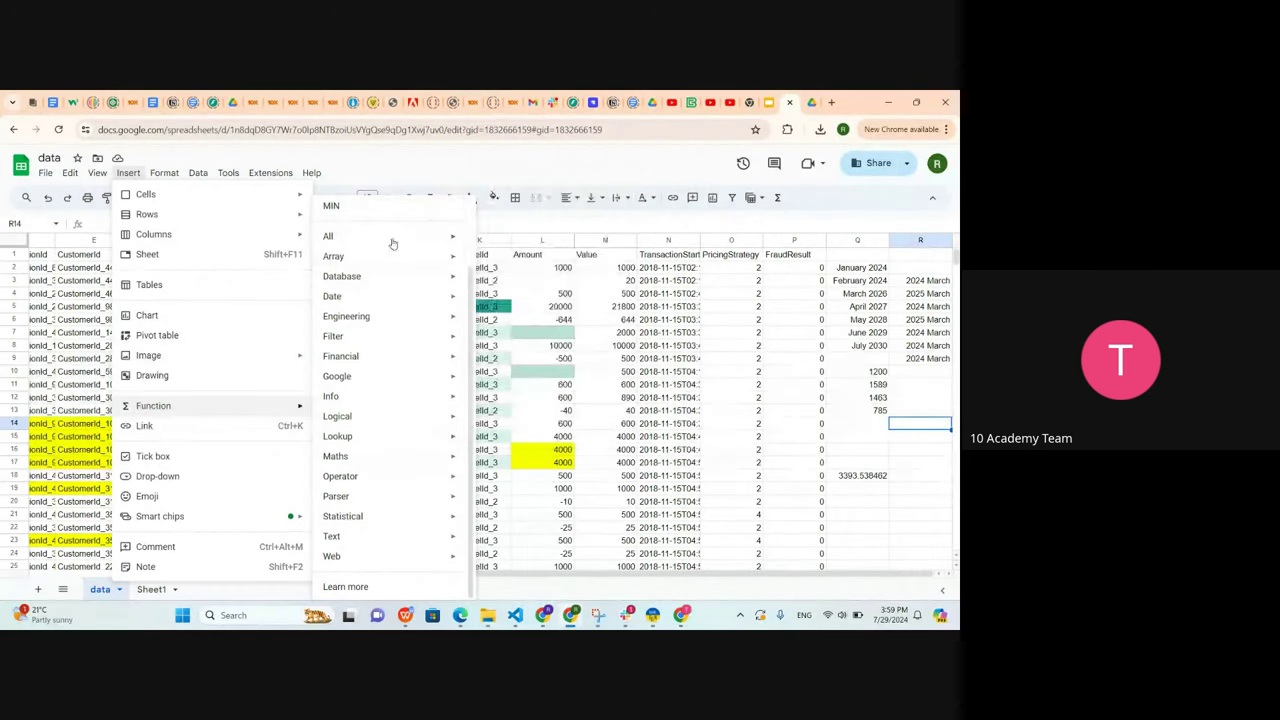
mouse_move(391, 250)
scroll(378, 260, "up", 2)
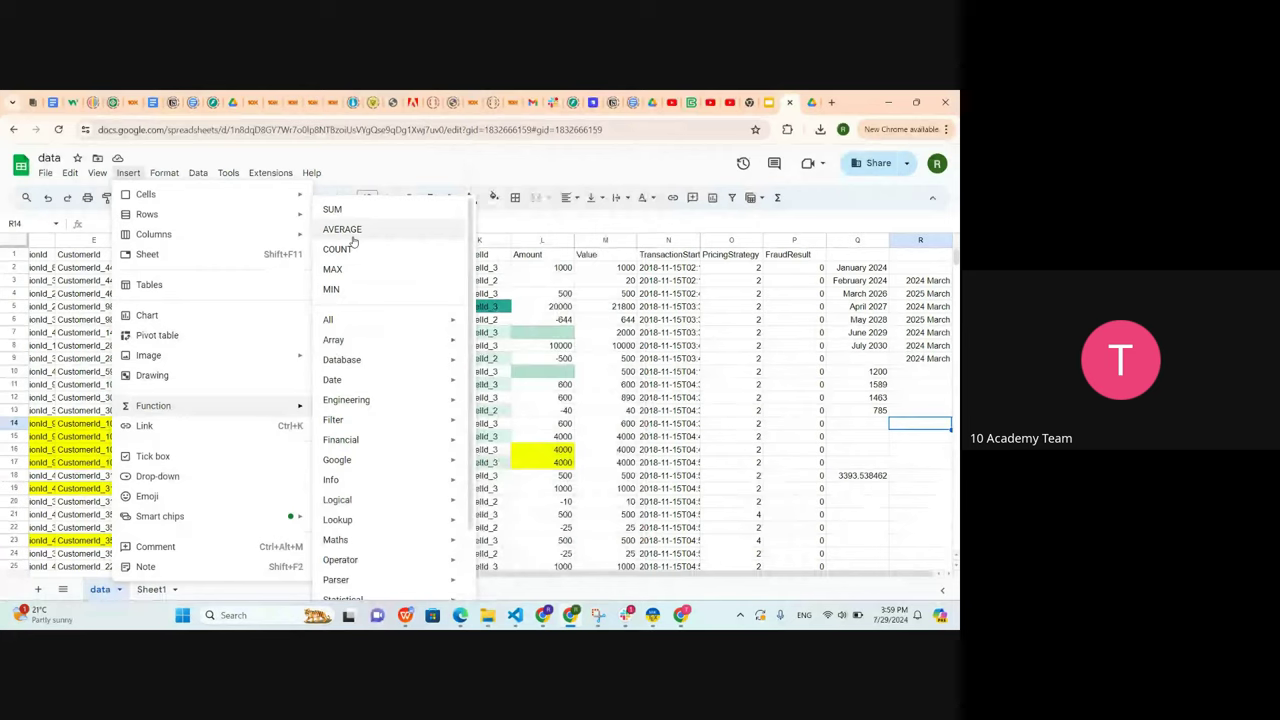
Enter an AVERAGE formula over Value cells M2:M12 in cell R14
left_click(358, 236)
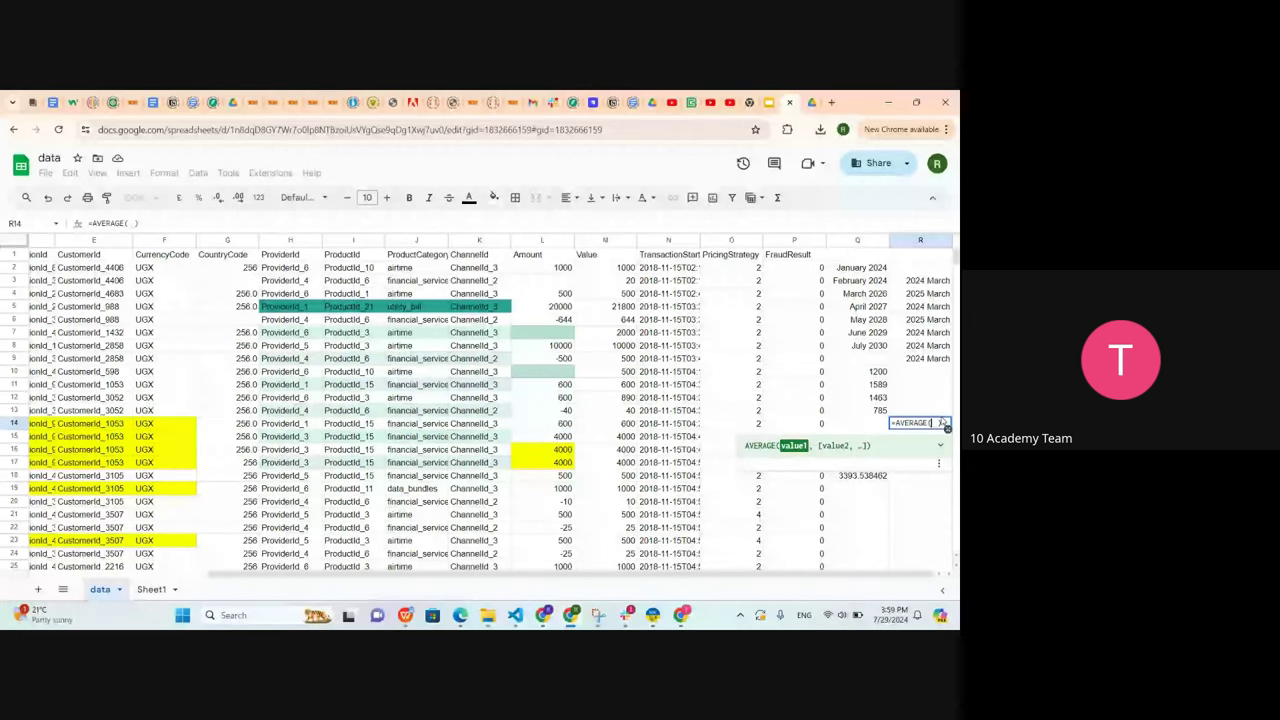
left_click(608, 268)
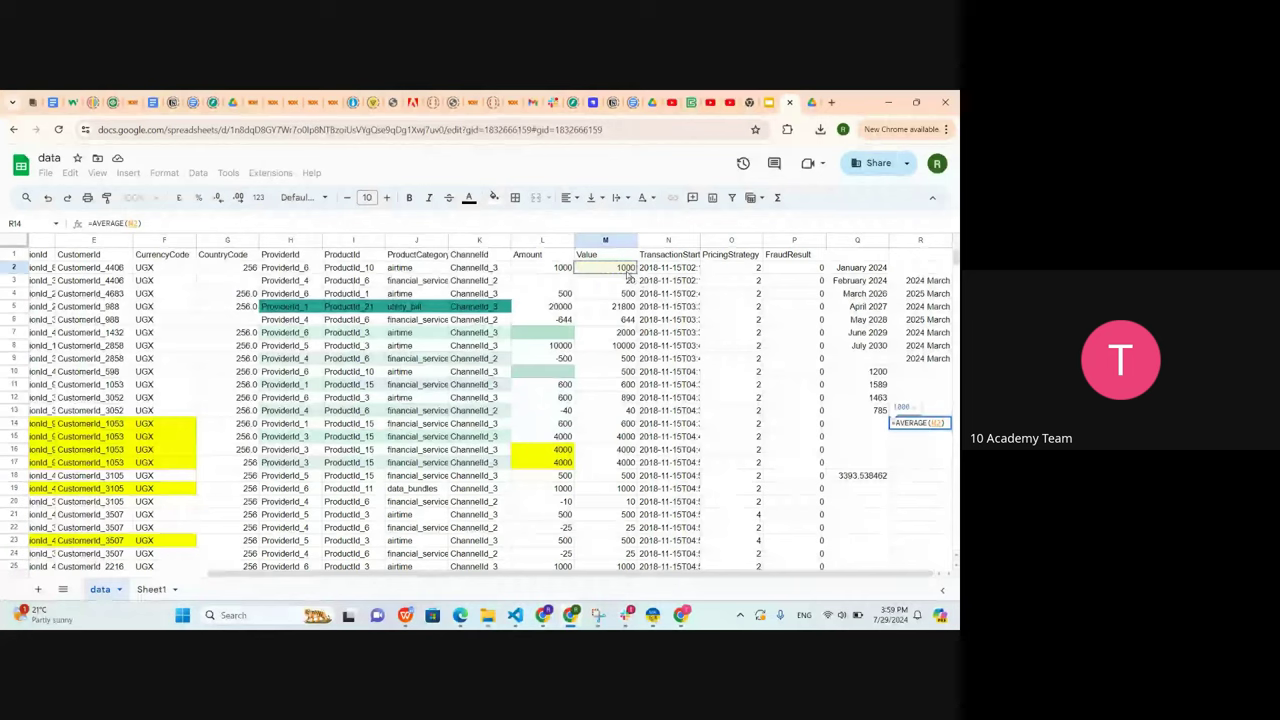
left_click_drag(628, 273, 628, 405)
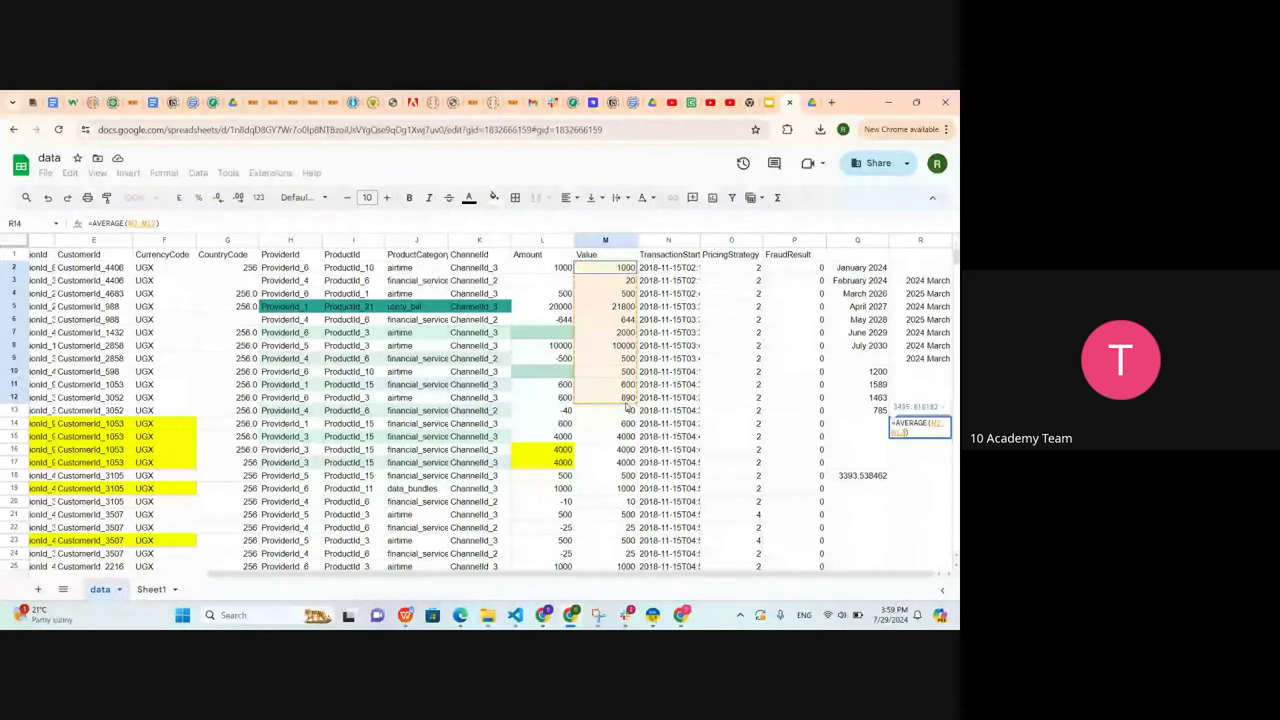
left_click(915, 451)
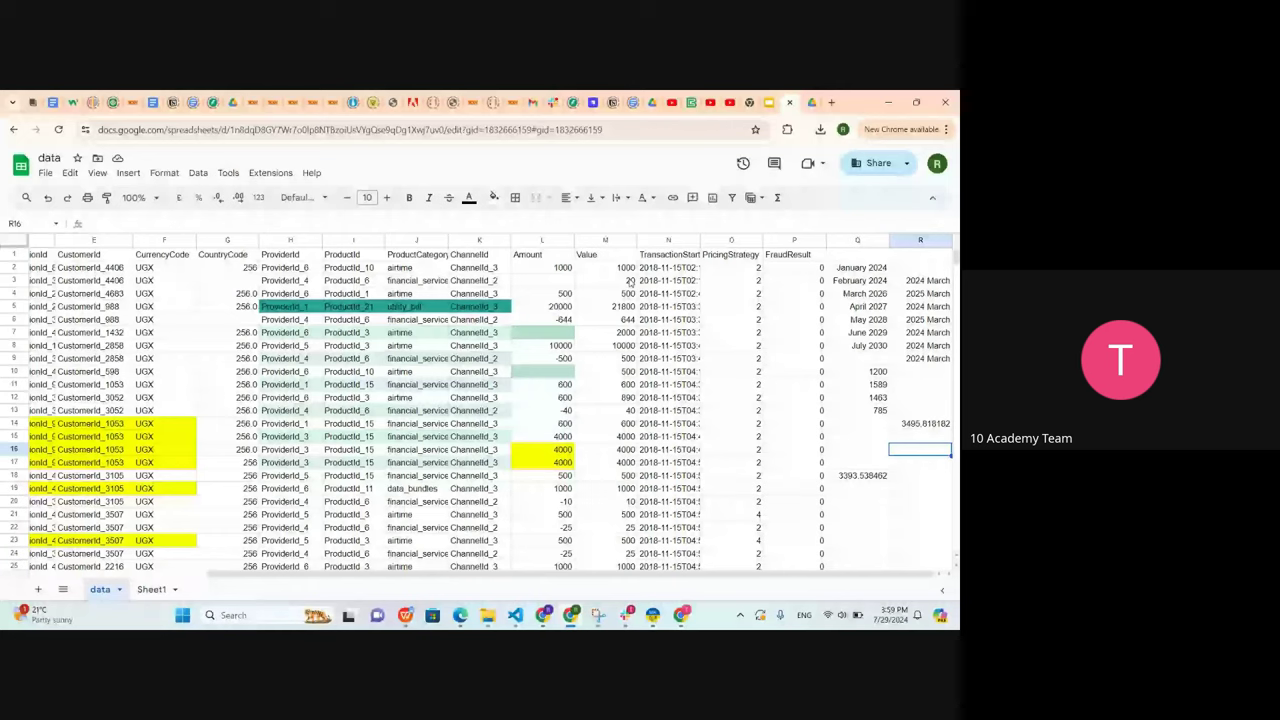
left_click(920, 427)
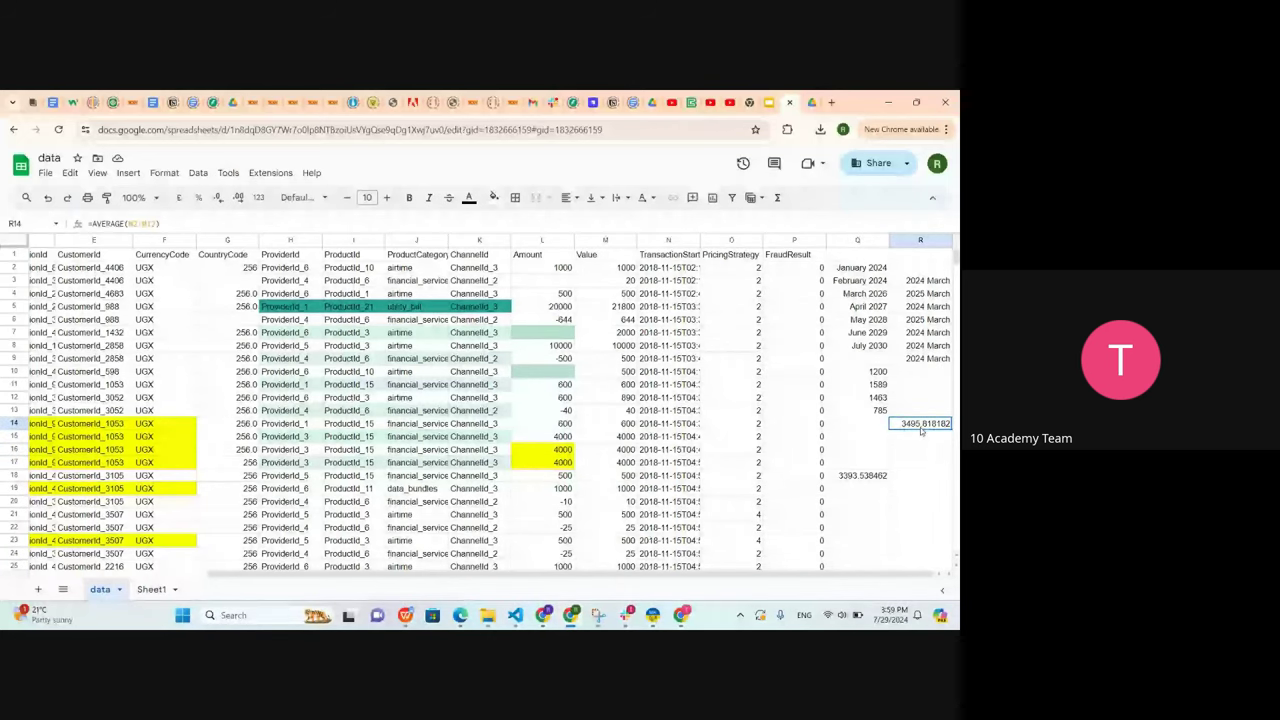
double_click(920, 427)
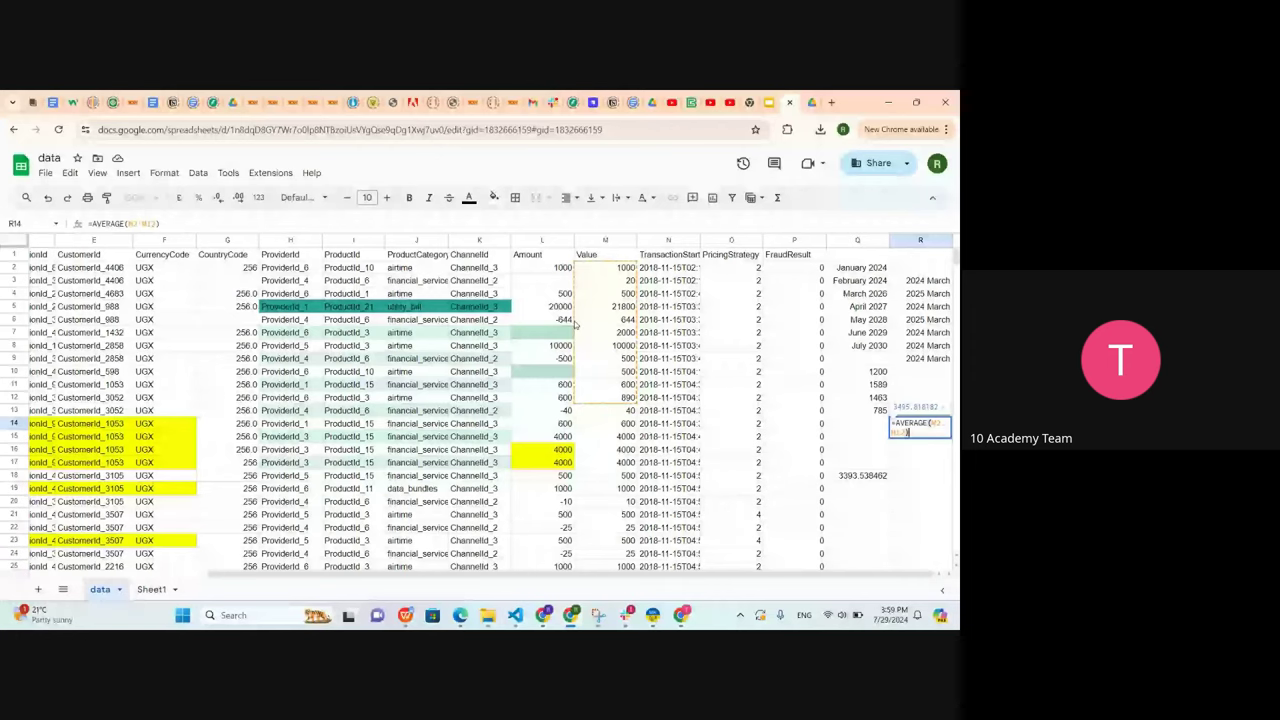
key("Return")
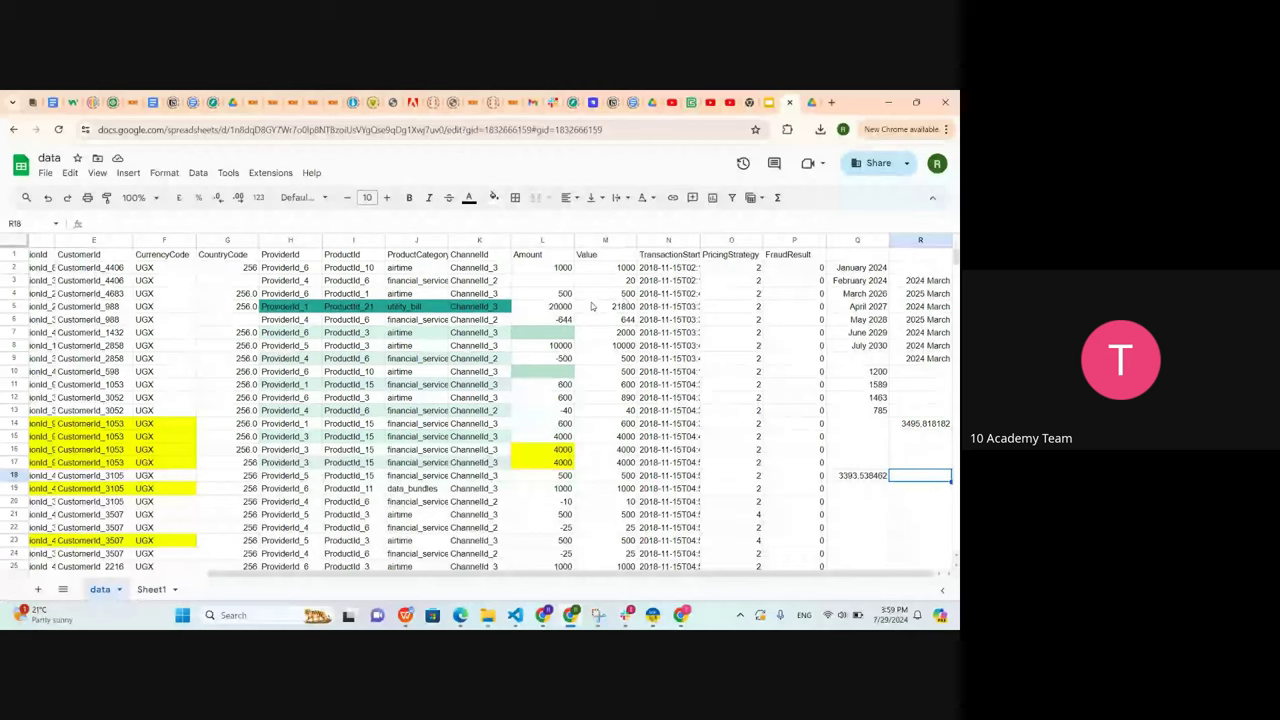
Clear the 2000 from M7 and the 500 from M9
left_click(626, 334)
double_click(626, 334)
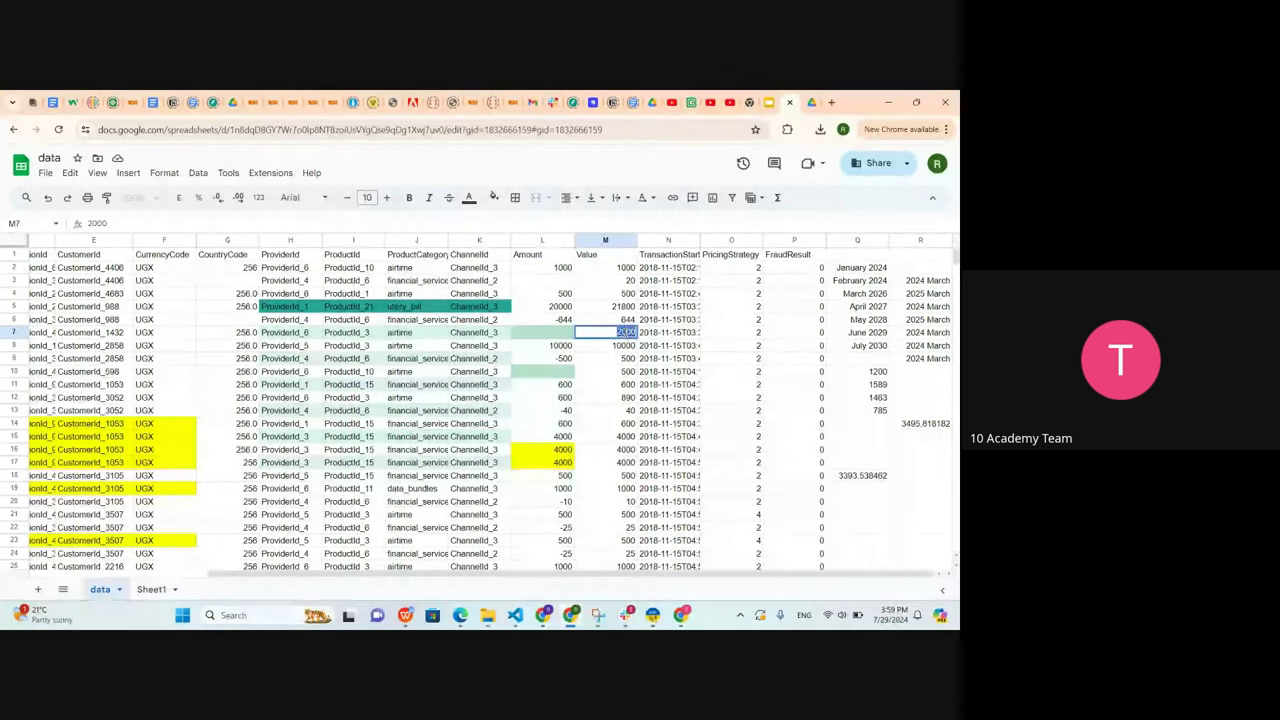
key("BackSpace")
left_click(625, 364)
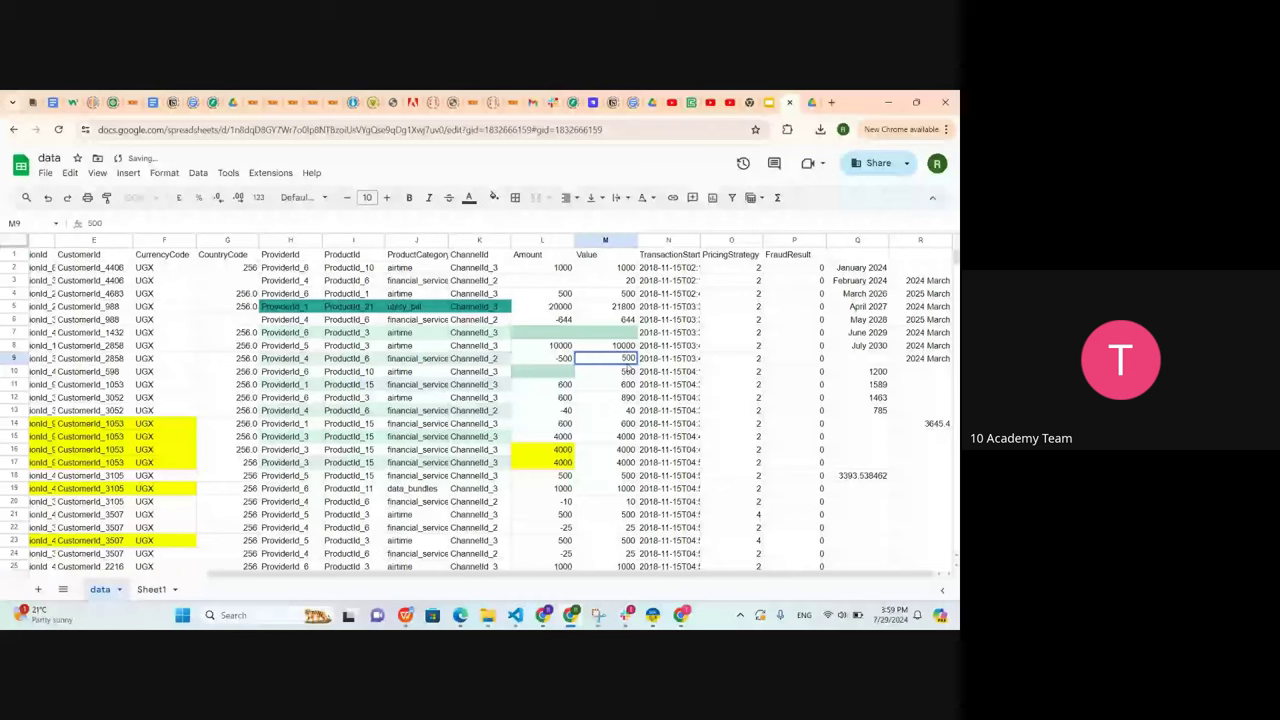
double_click(628, 358)
key("BackSpace")
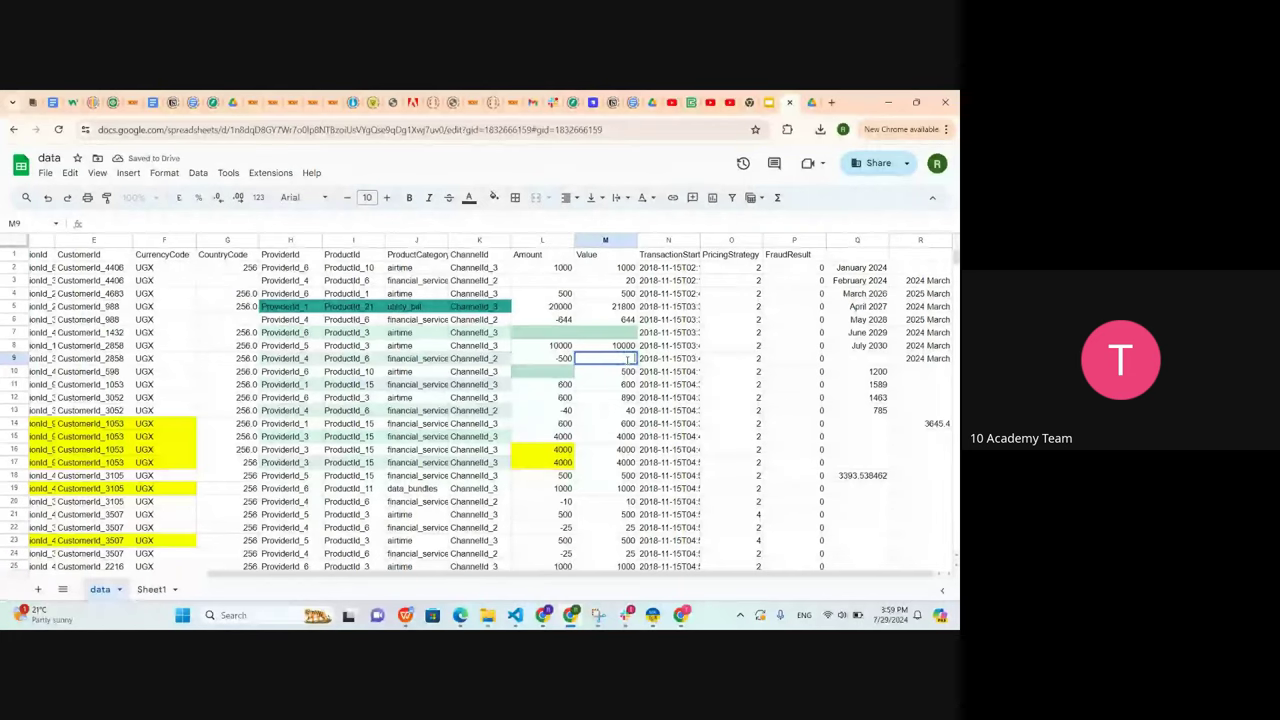
left_click(626, 385)
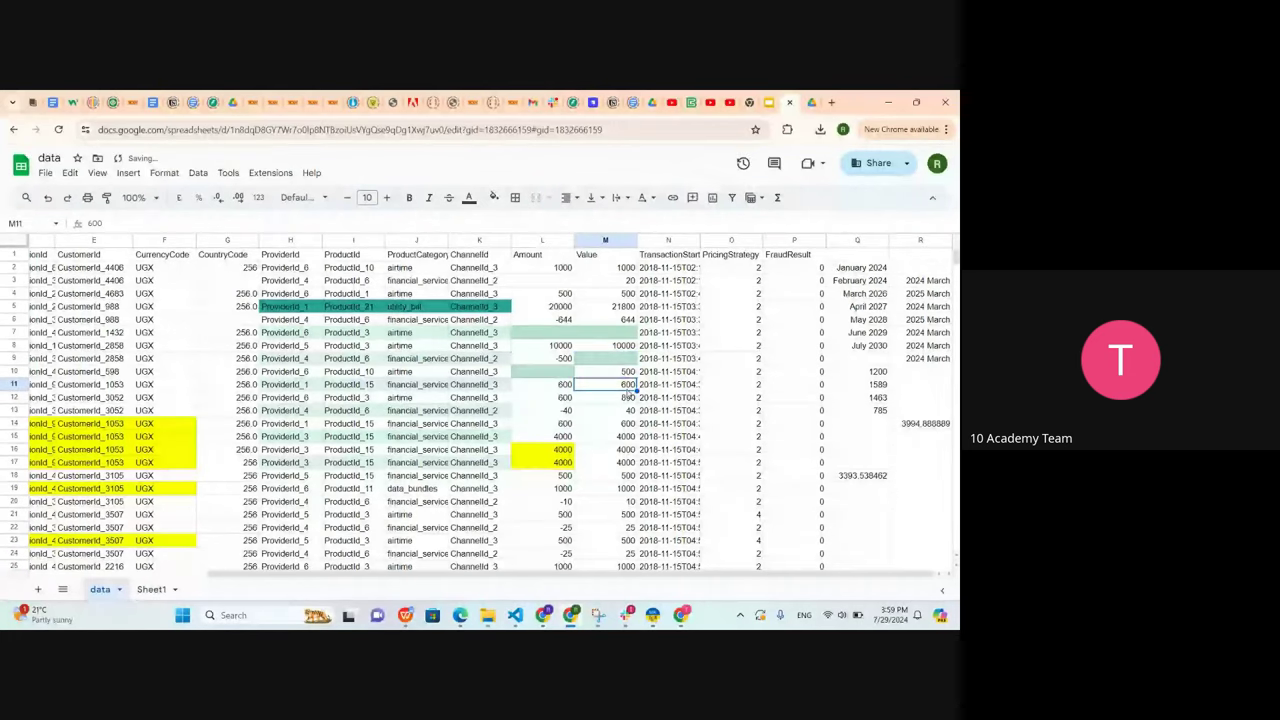
left_click(621, 306)
double_click(621, 306)
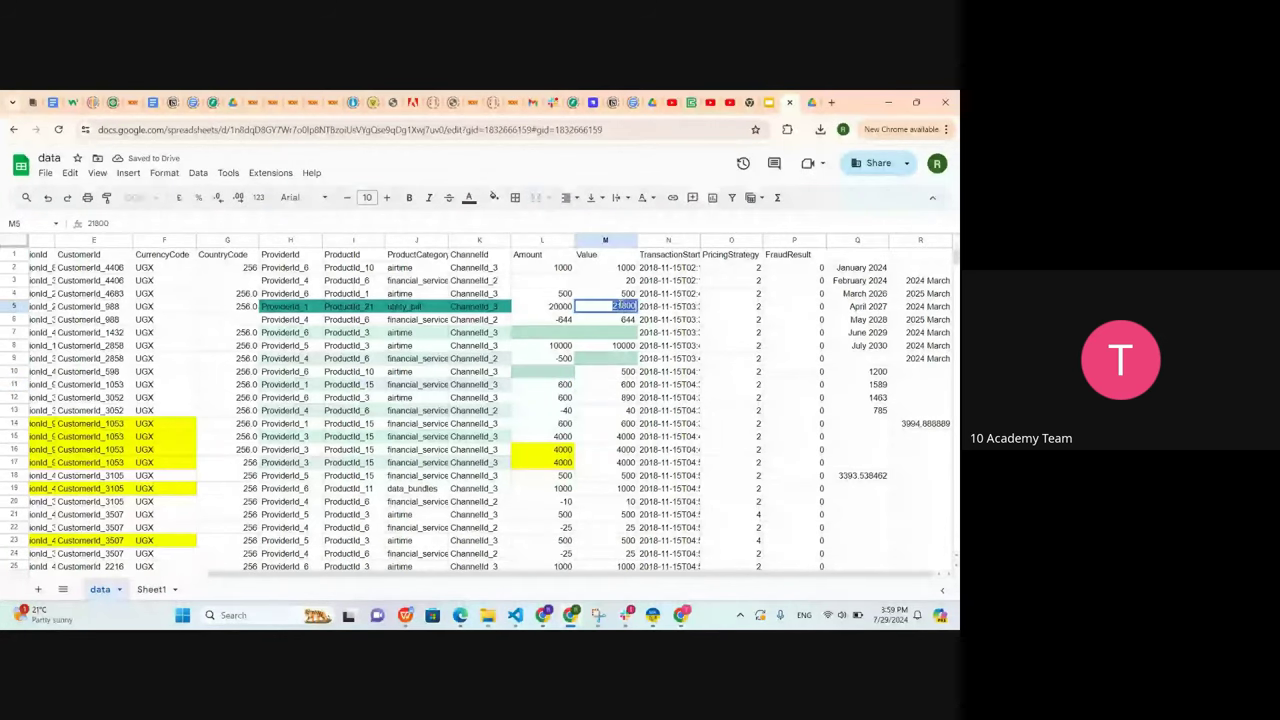
key("BackSpace")
left_click(633, 269)
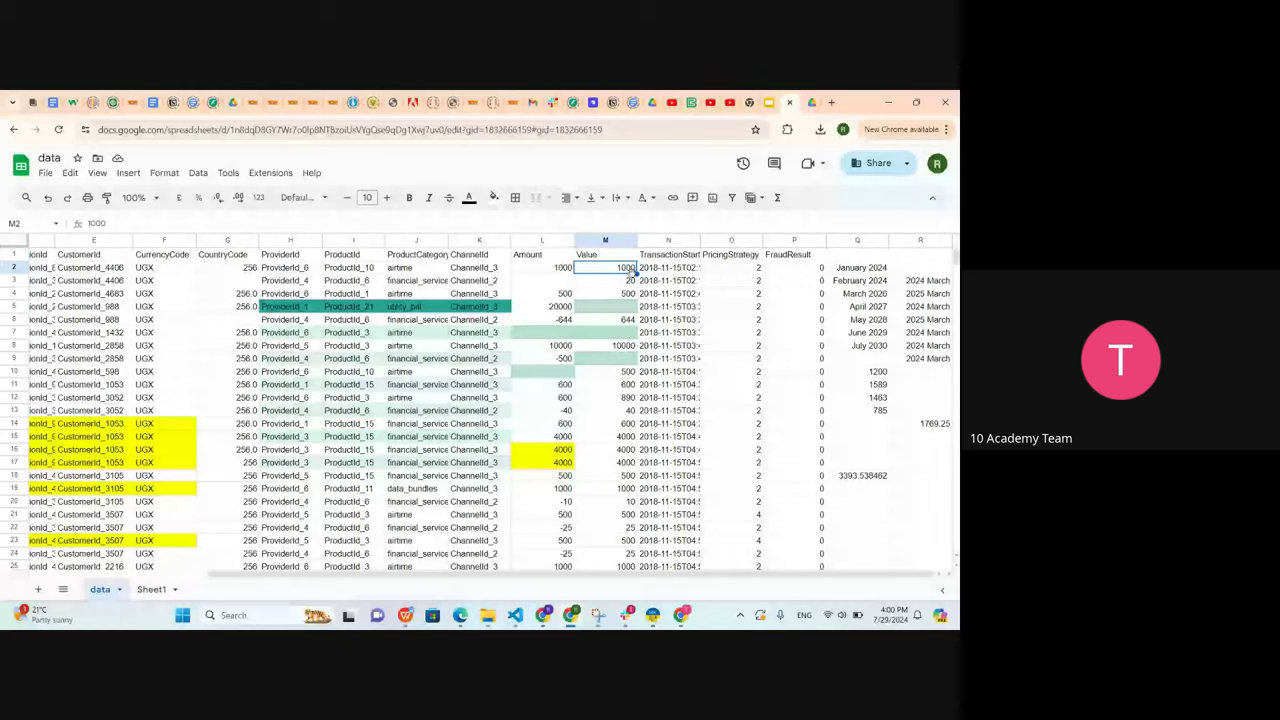
left_click(620, 311)
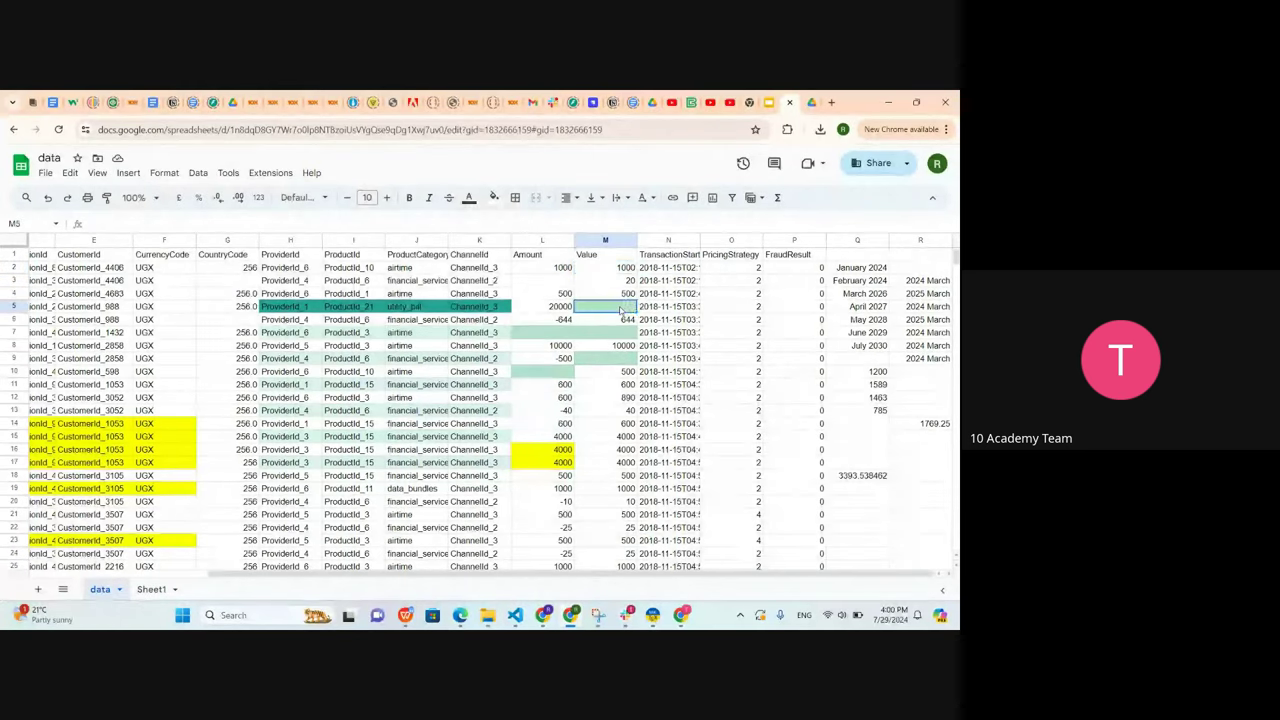
key("Right")
key("Down")
key("Down")
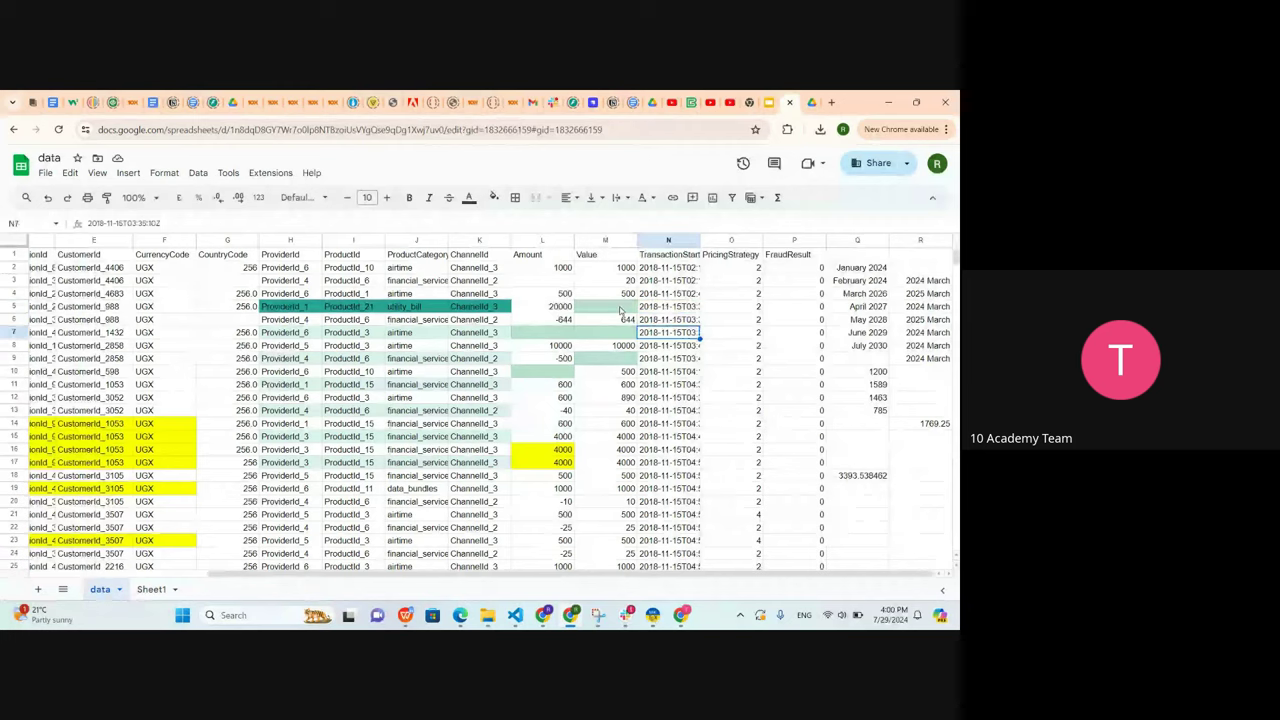
key("Left")
key("Down")
key("Down")
key("Down")
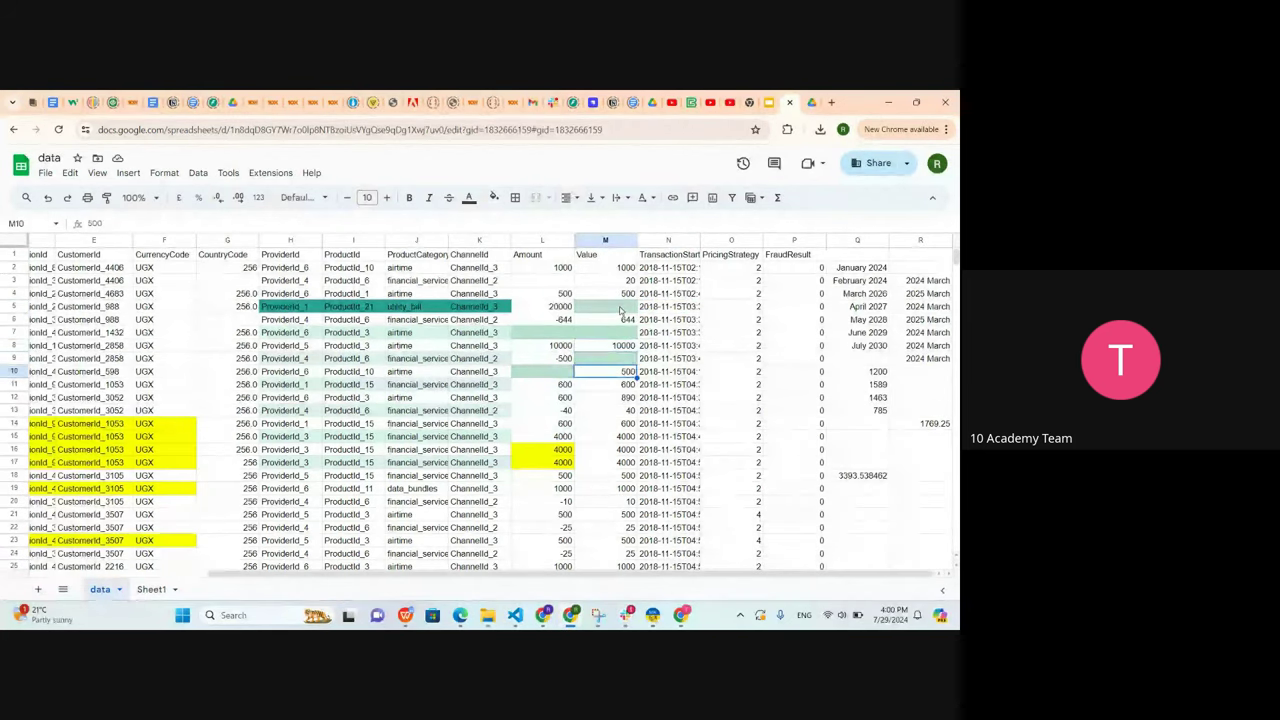
key("Left")
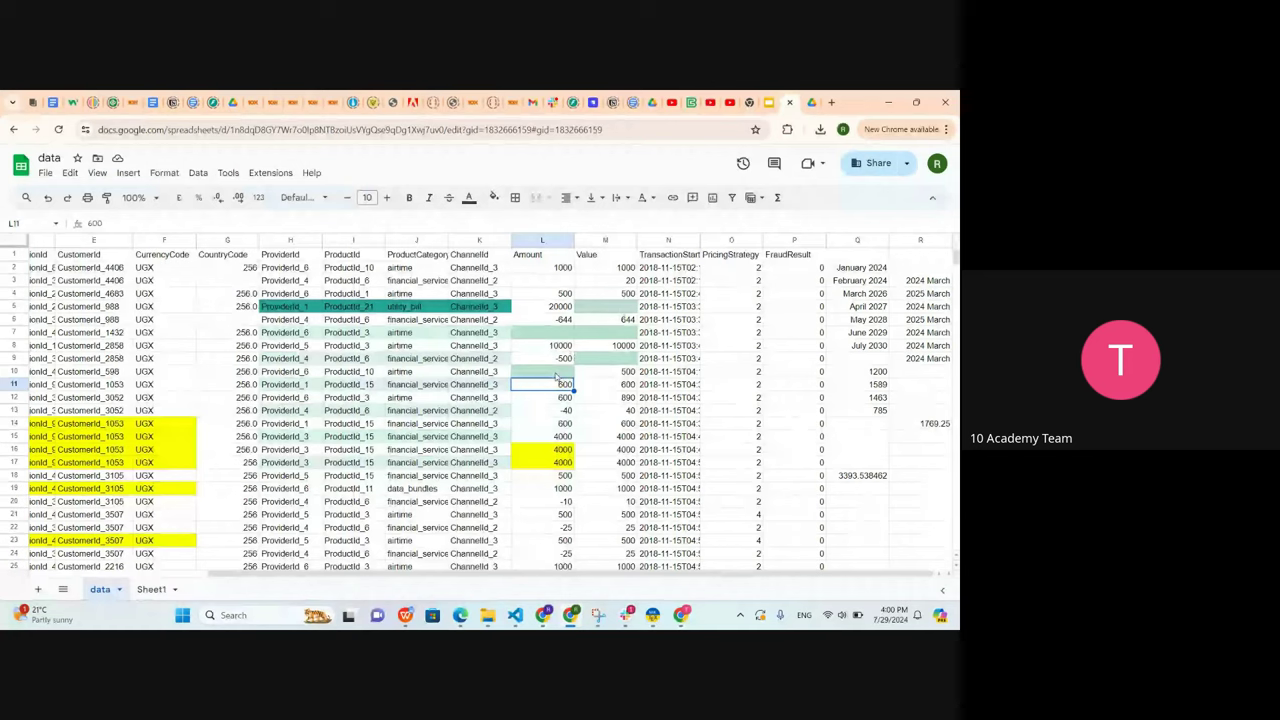
double_click(562, 372)
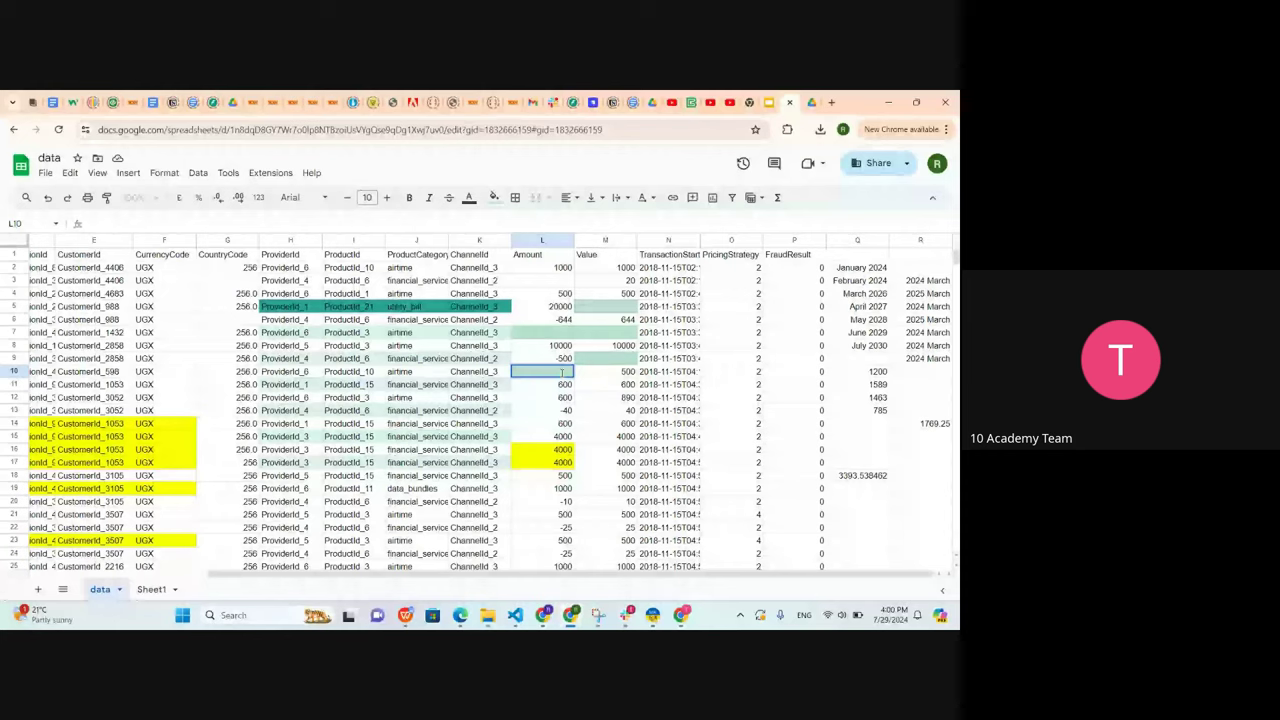
left_click(620, 307)
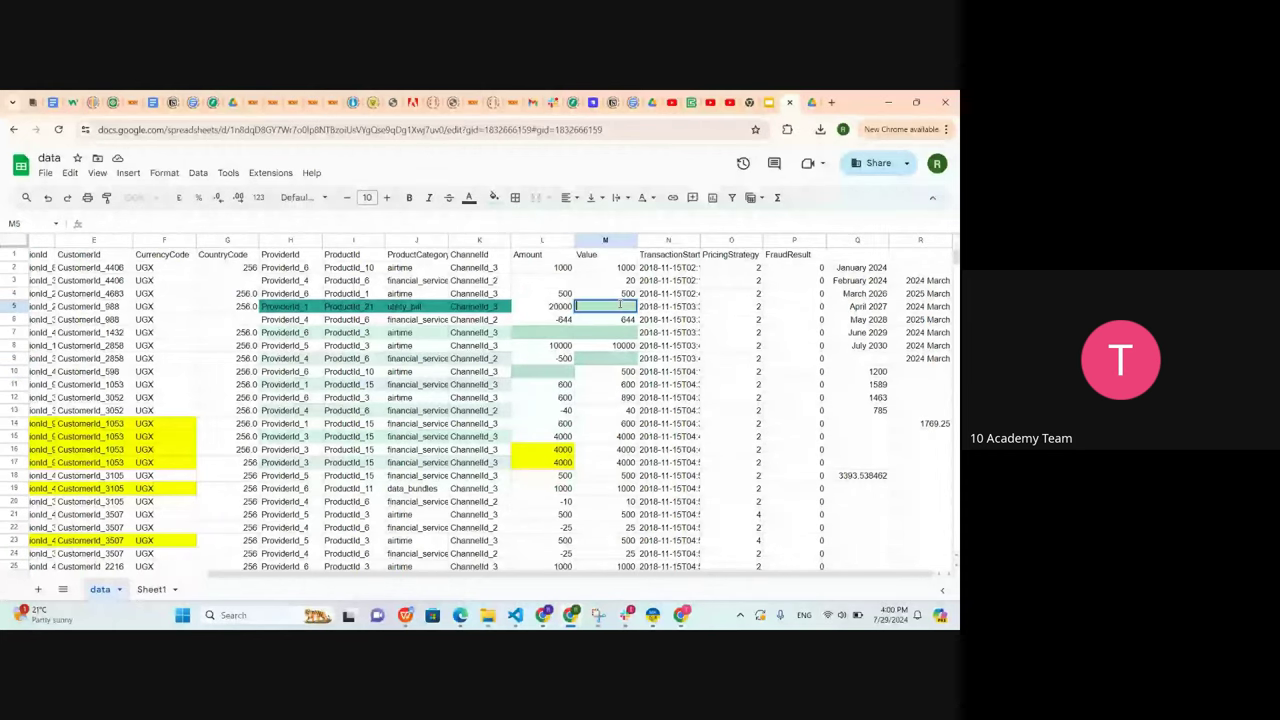
key("Page_Down")
key("Page_Down")
key("Page_Up")
key("Page_Up")
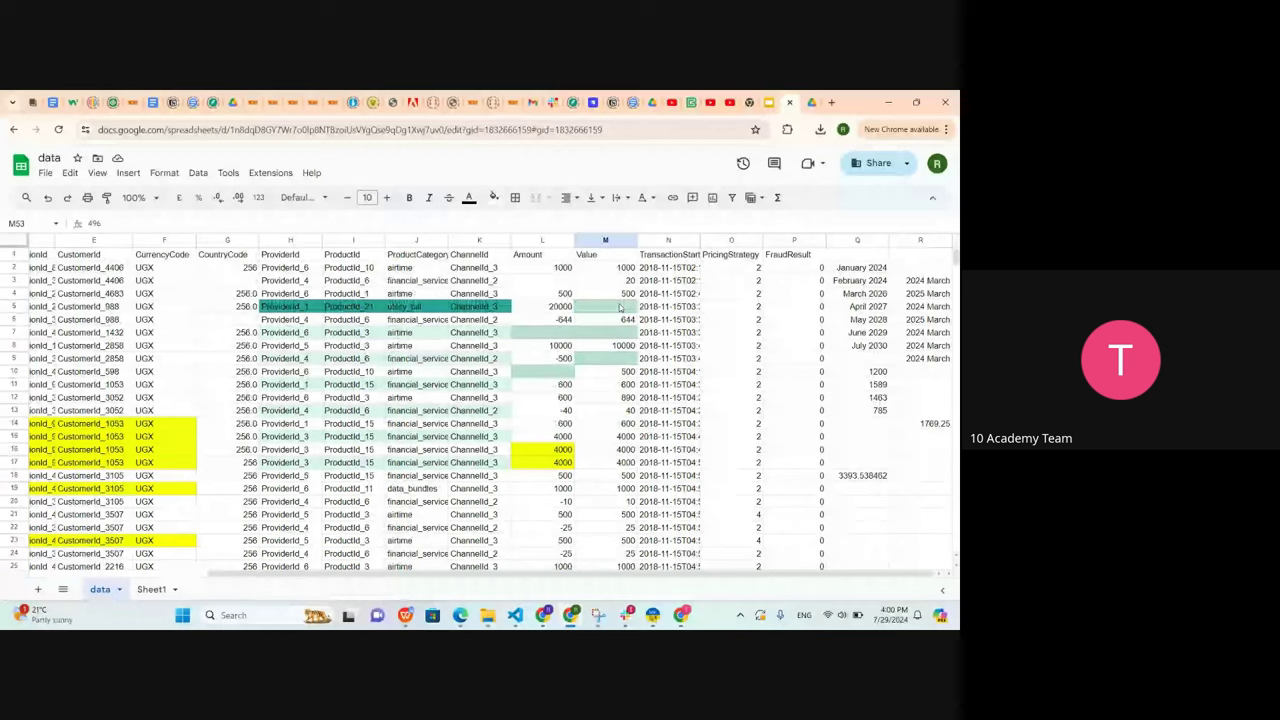
key("Down")
key("Down")
key("Down")
key("Down")
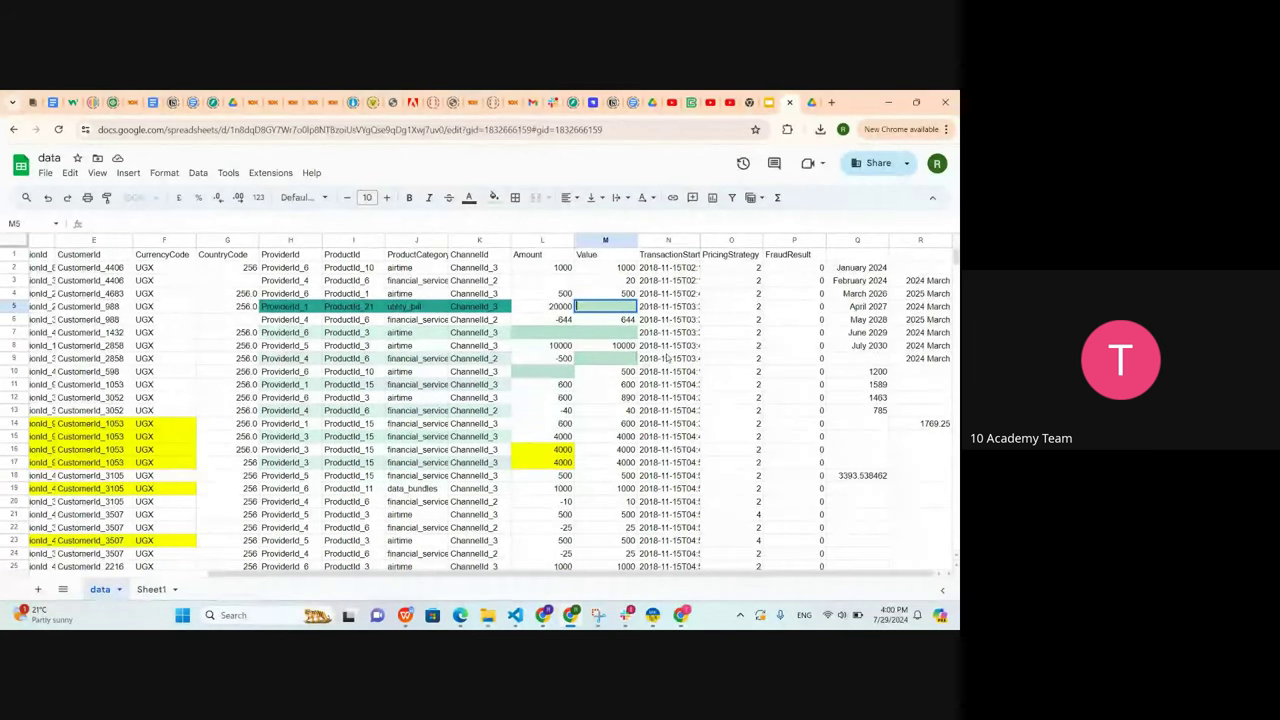
key("Right")
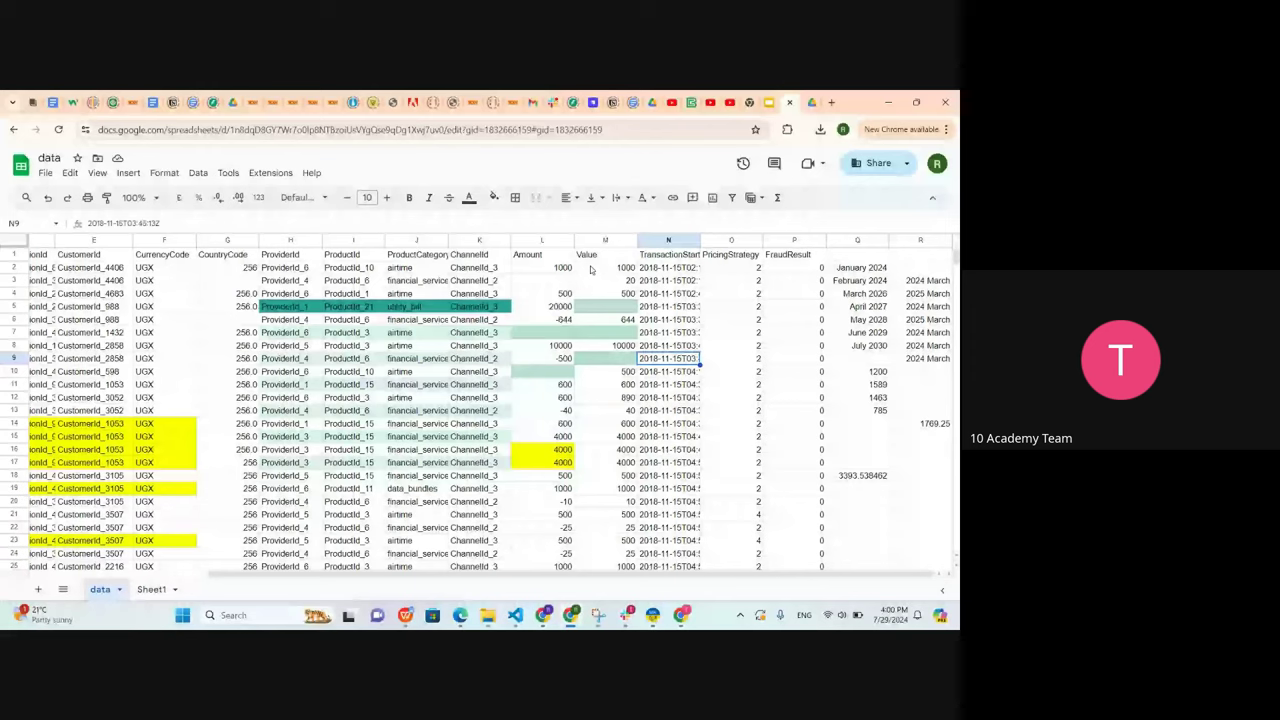
left_click(591, 384)
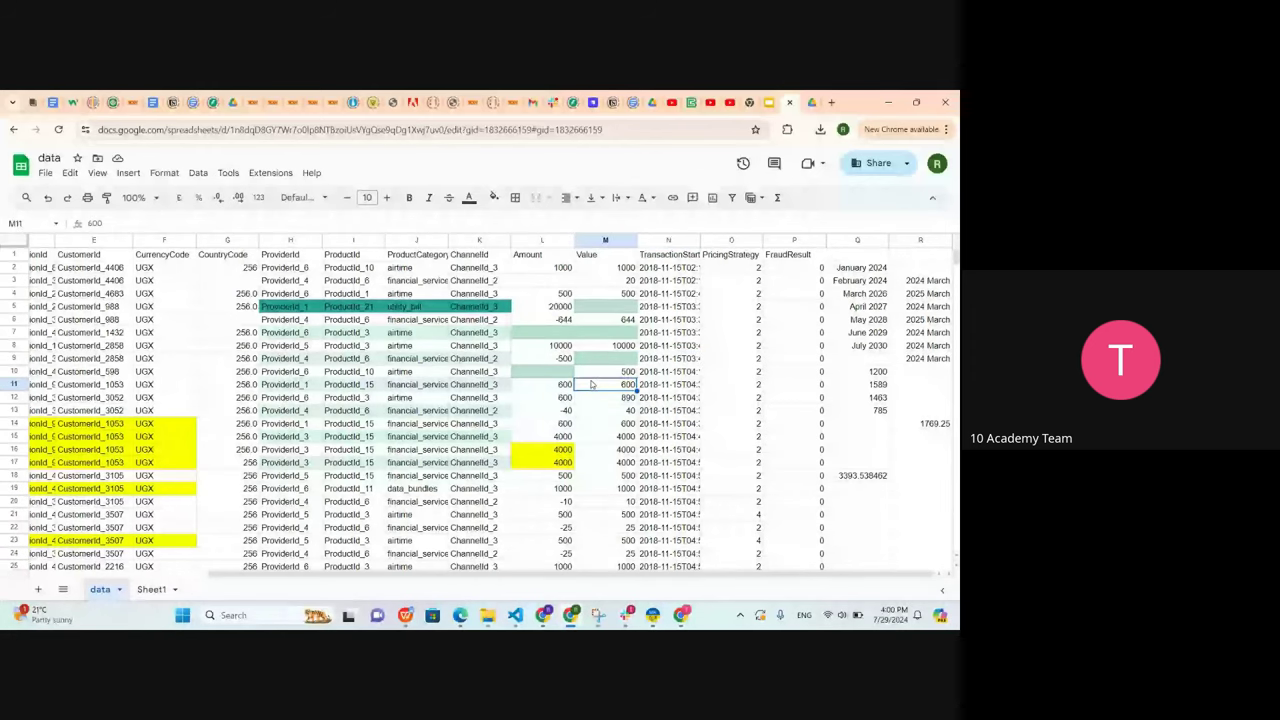
left_click(47, 173)
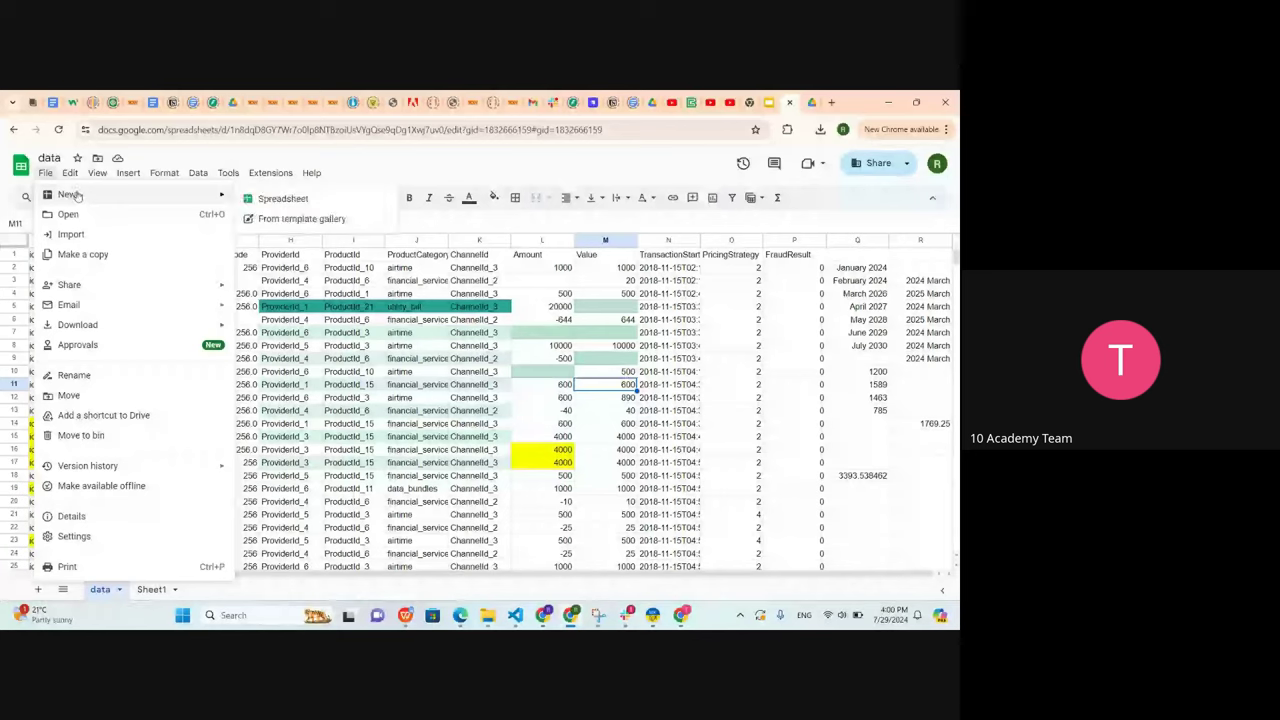
left_click(70, 173)
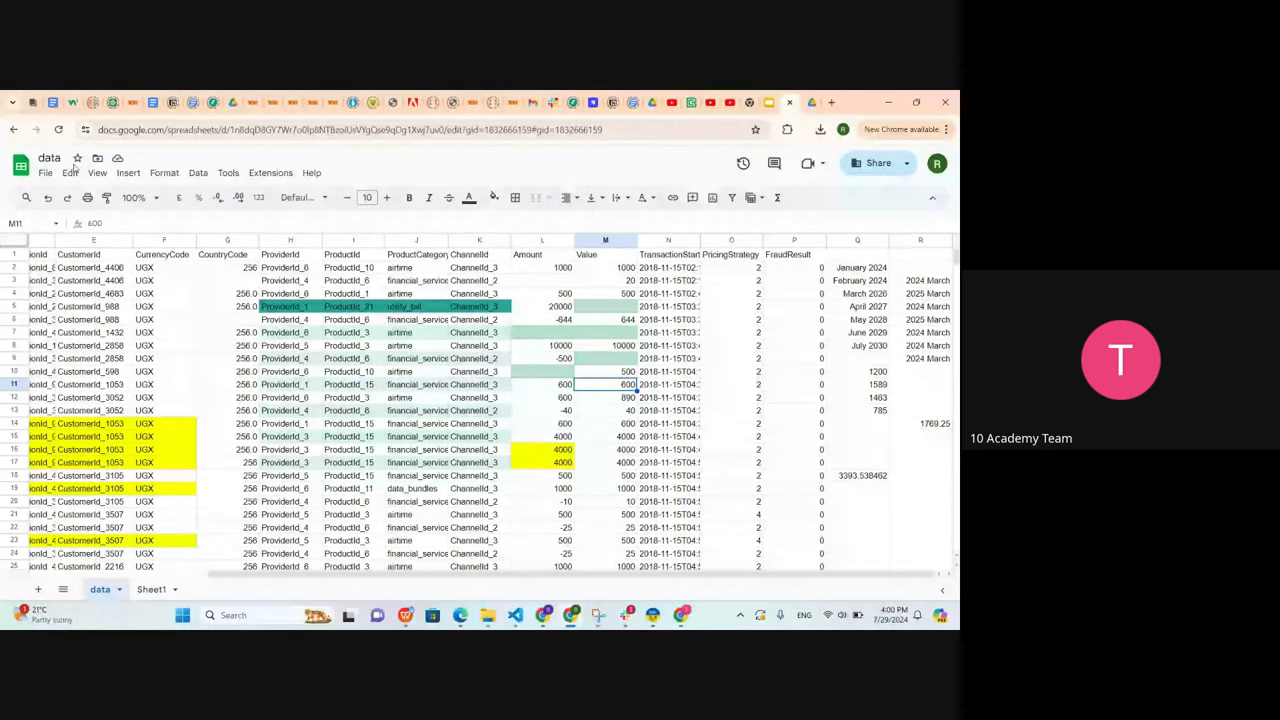
left_click(67, 175)
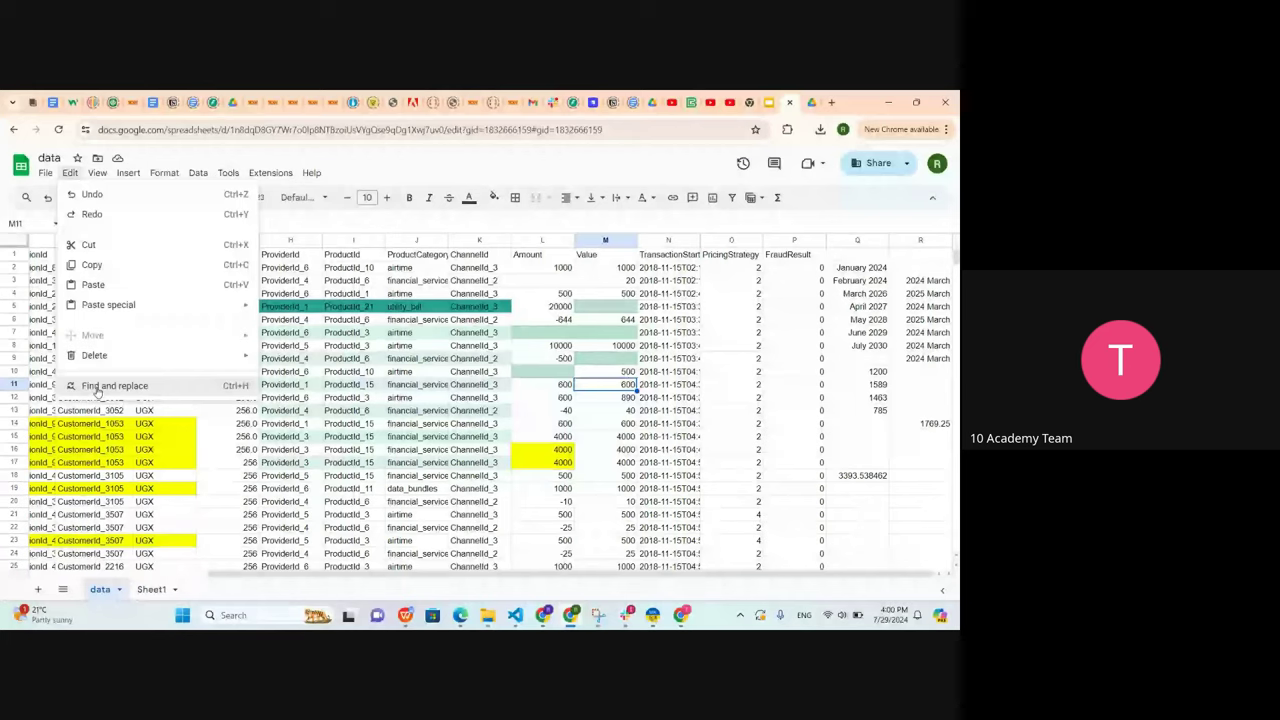
left_click(95, 384)
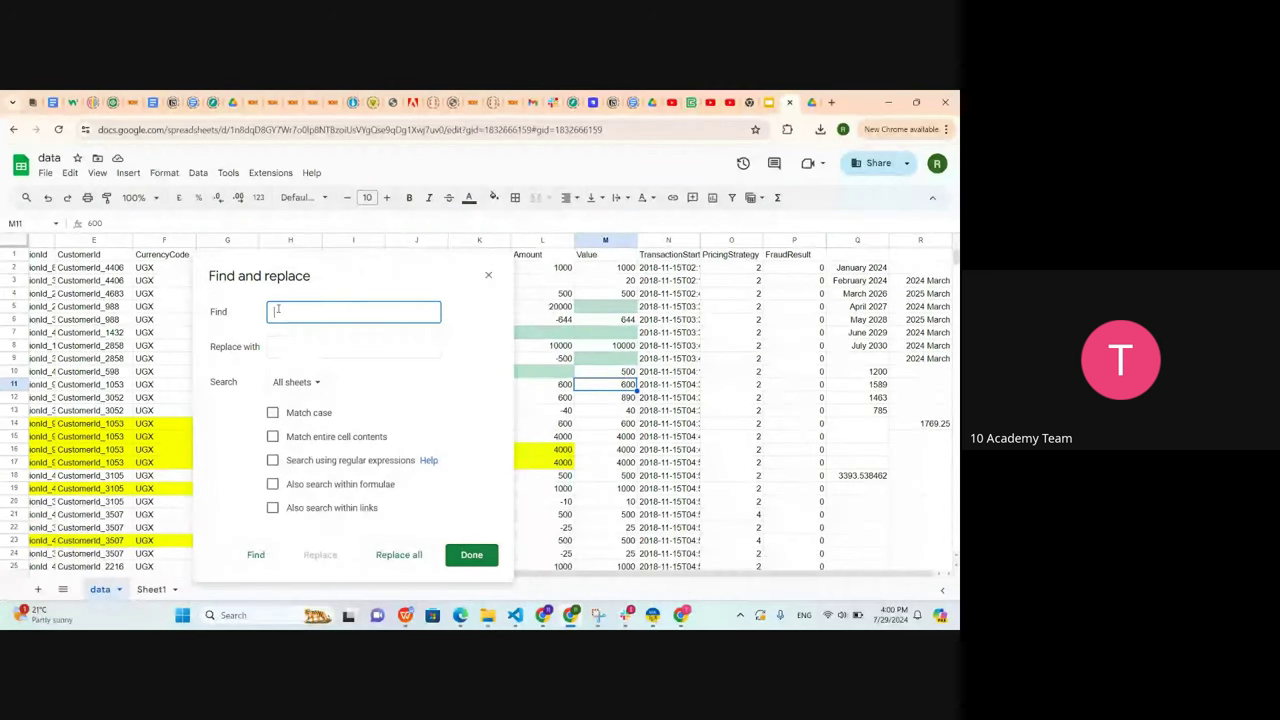
left_click(276, 347)
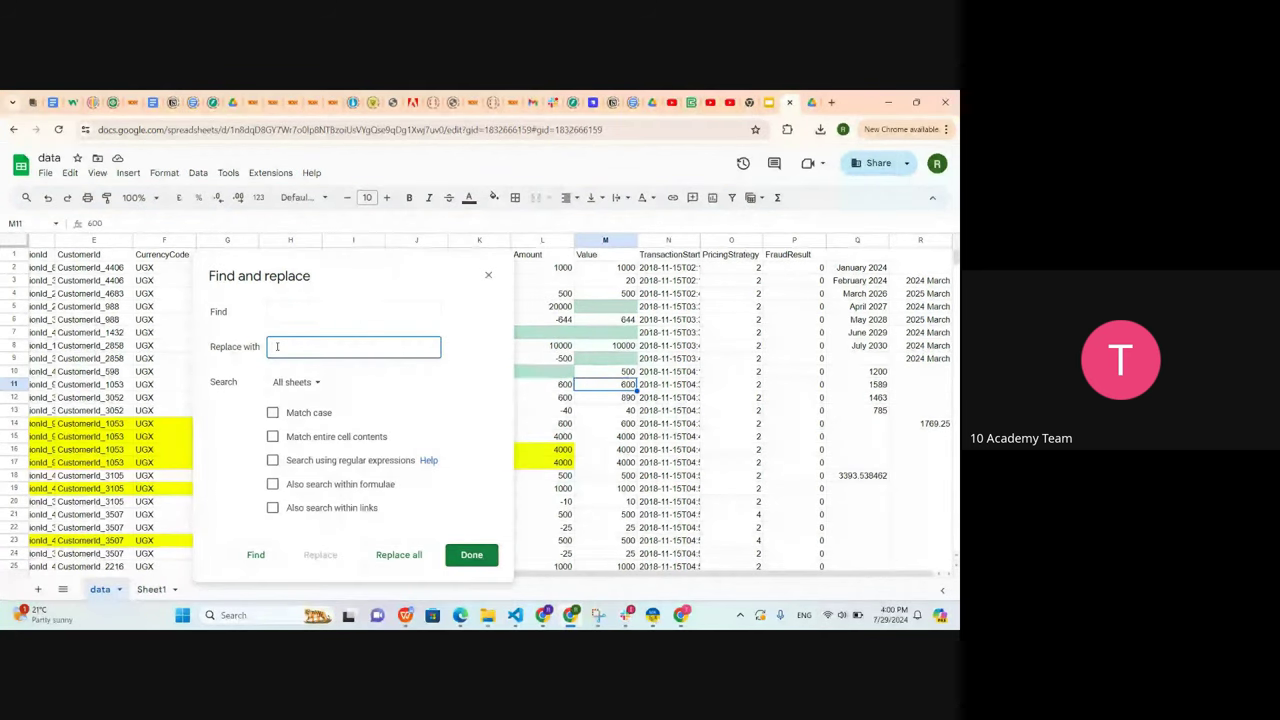
type("3393")
left_click(314, 312)
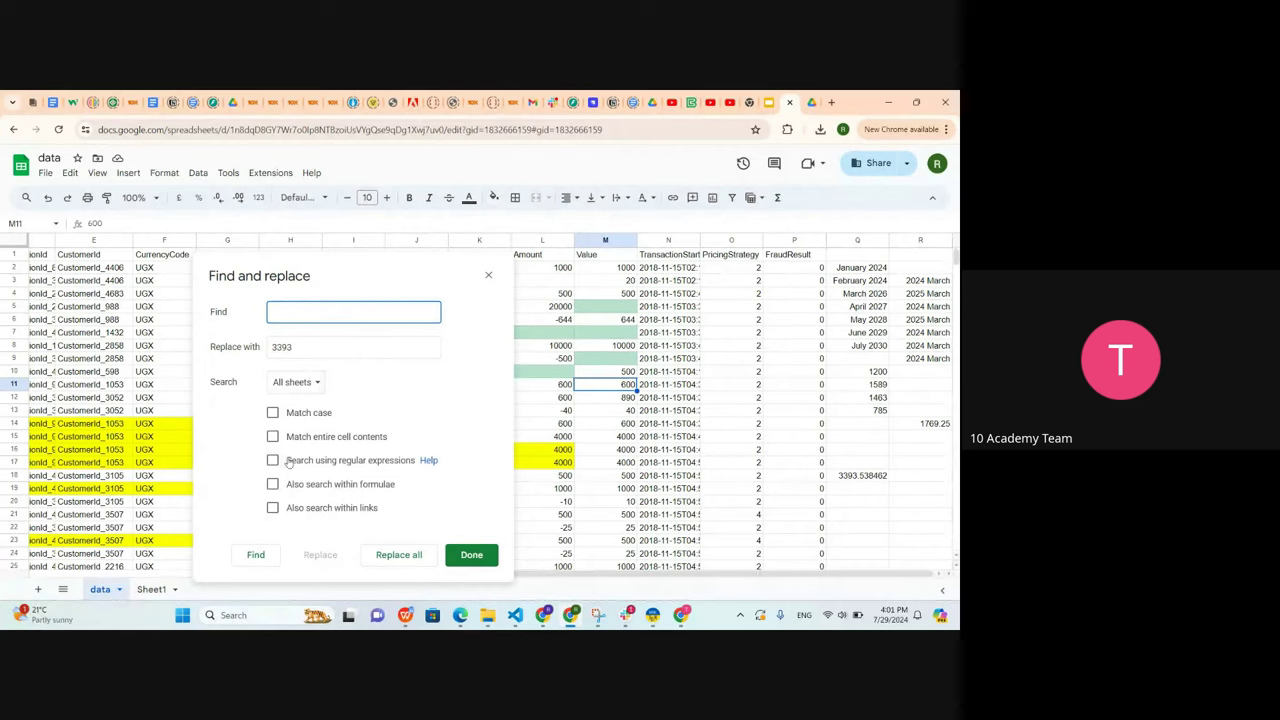
left_click(256, 554)
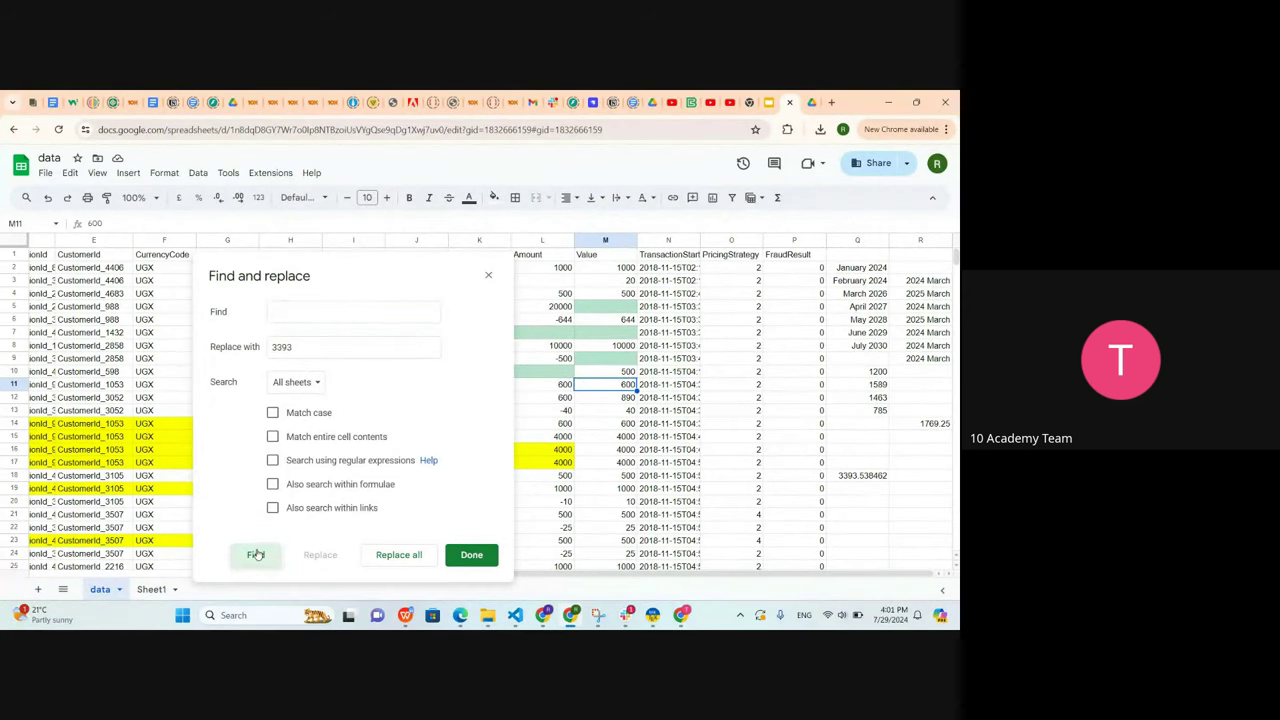
left_click(306, 389)
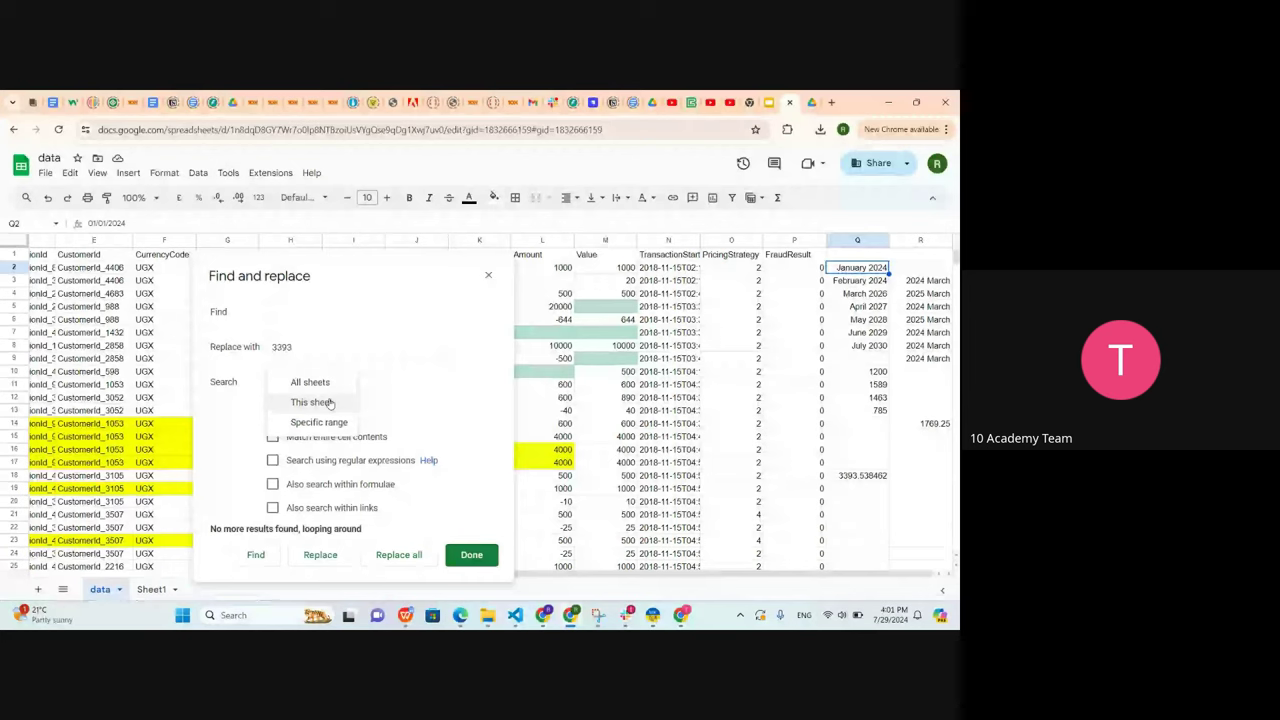
left_click(330, 403)
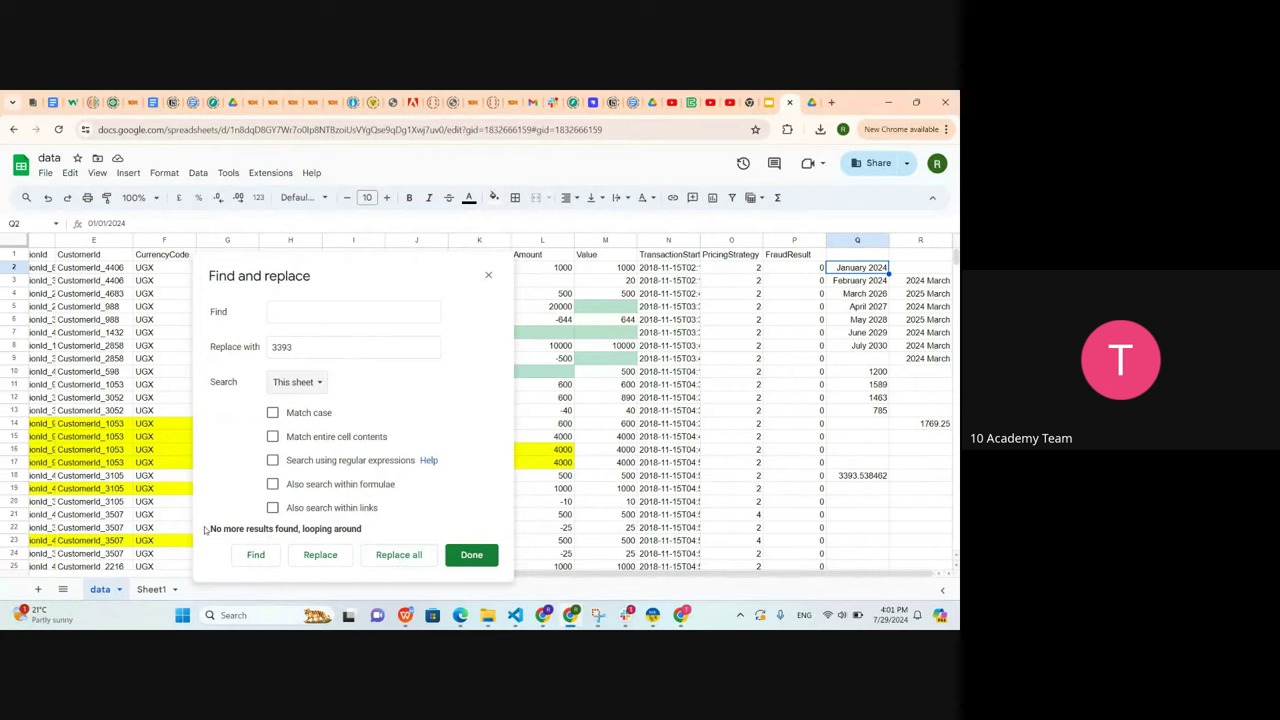
left_click(664, 347)
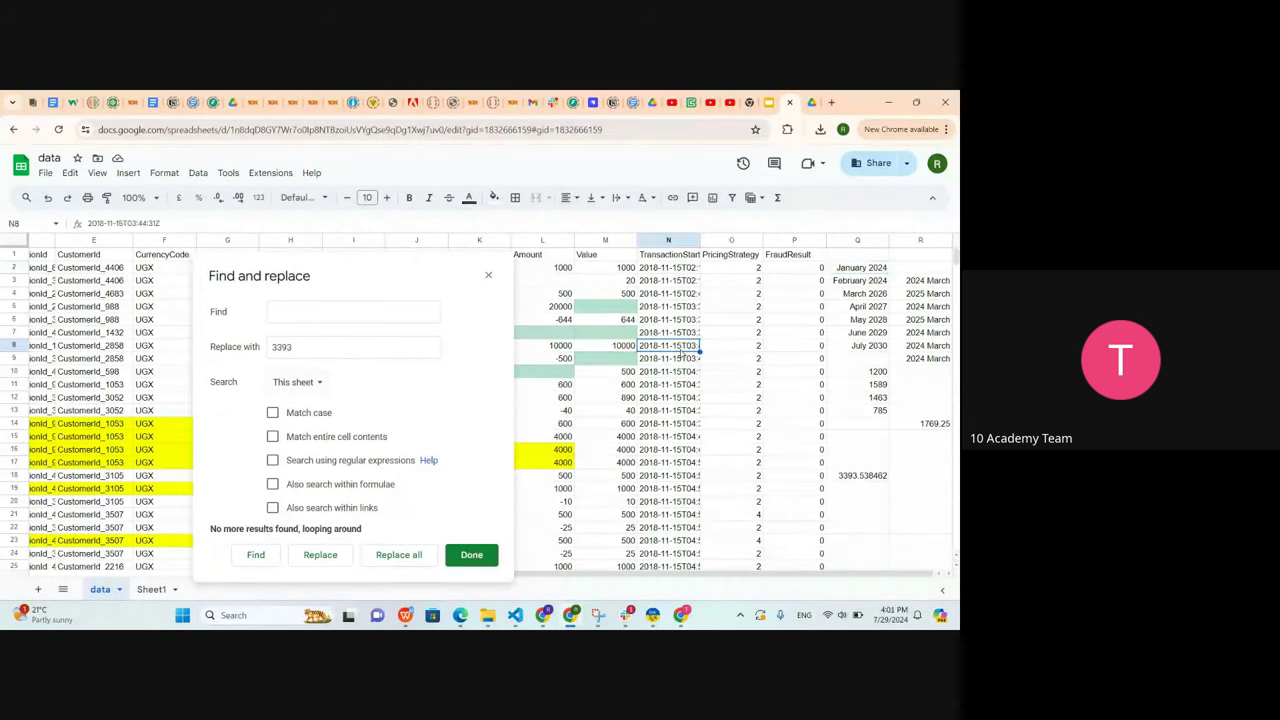
left_click(729, 319)
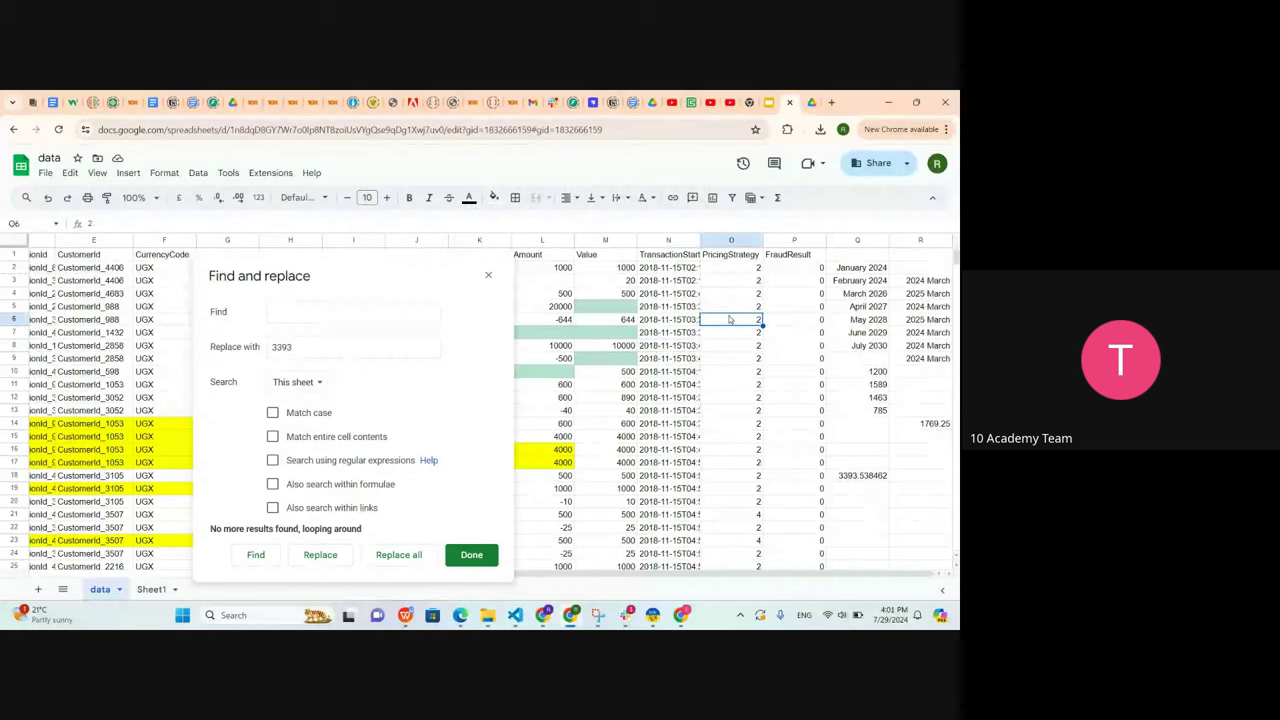
Select Value cells M2:M9 and open Find and replace for that range
key("Escape")
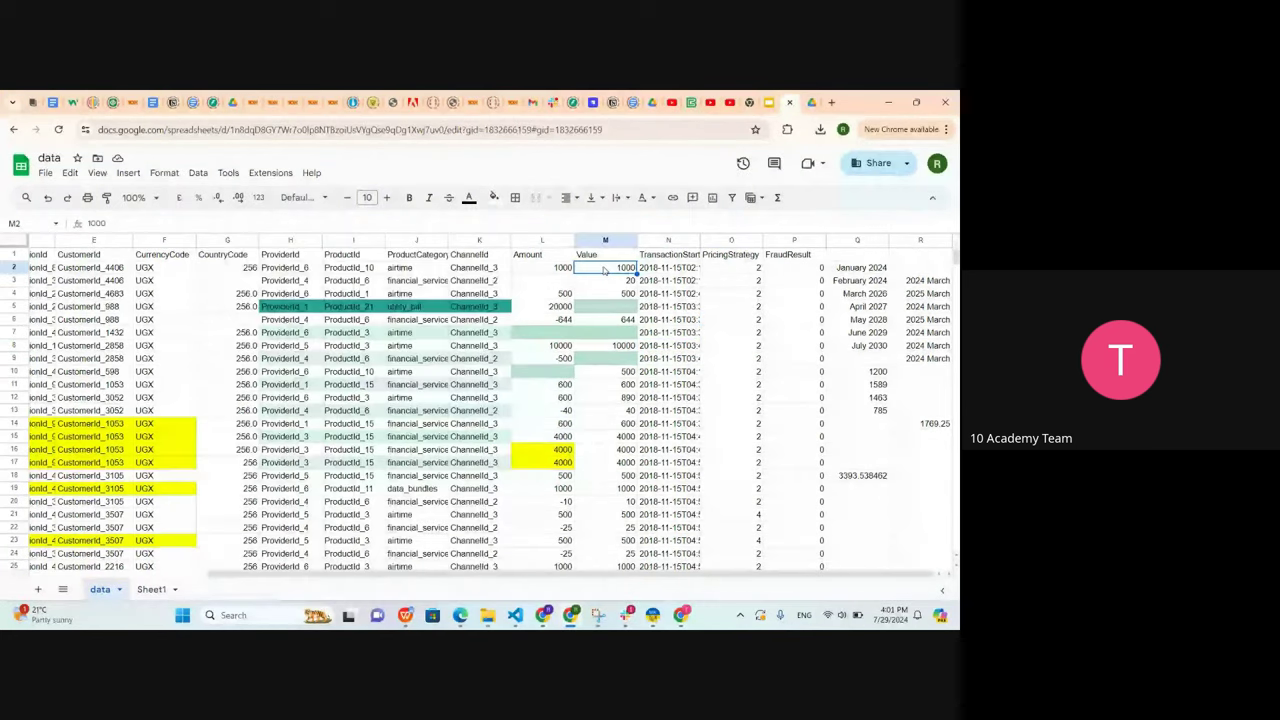
left_click_drag(605, 267, 622, 364)
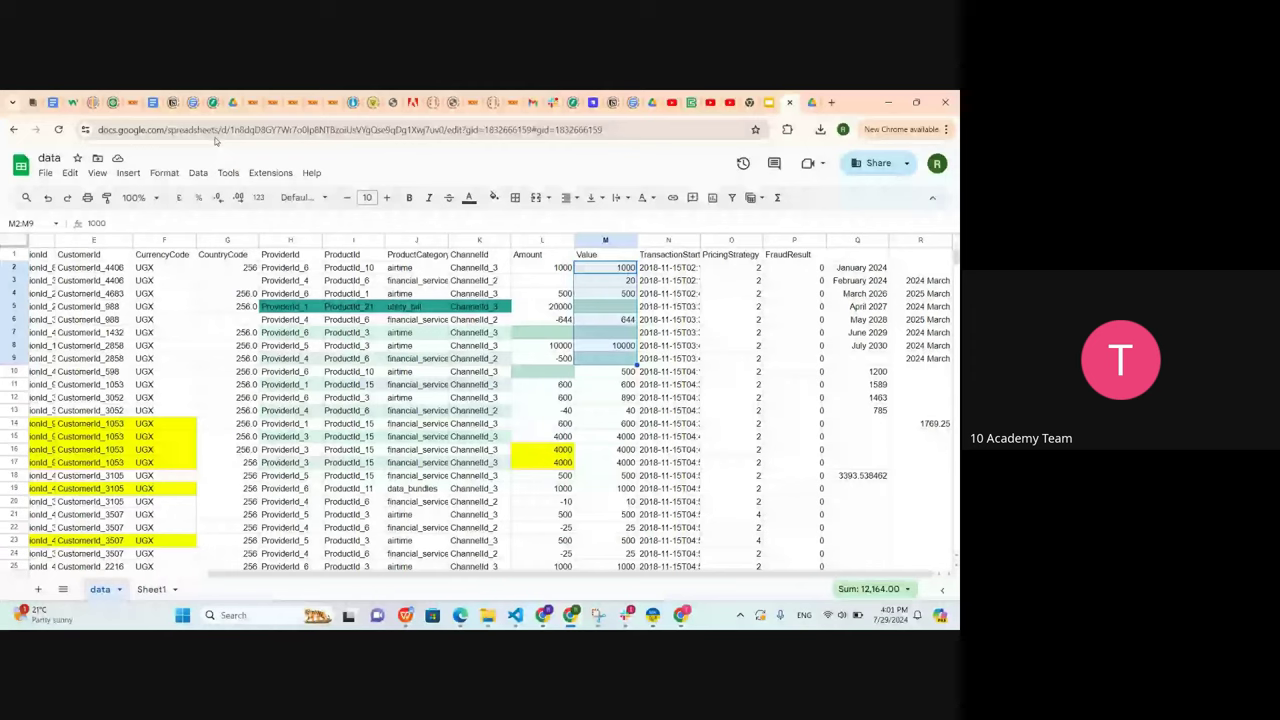
left_click(45, 172)
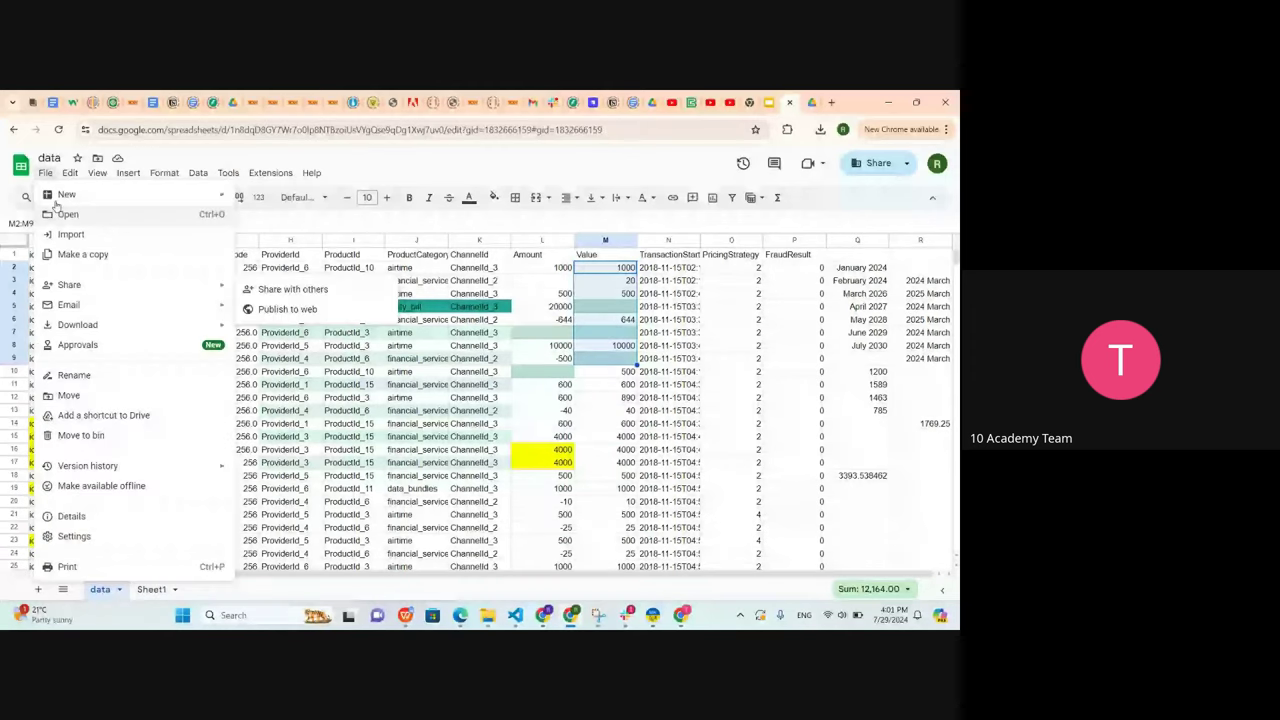
mouse_move(70, 174)
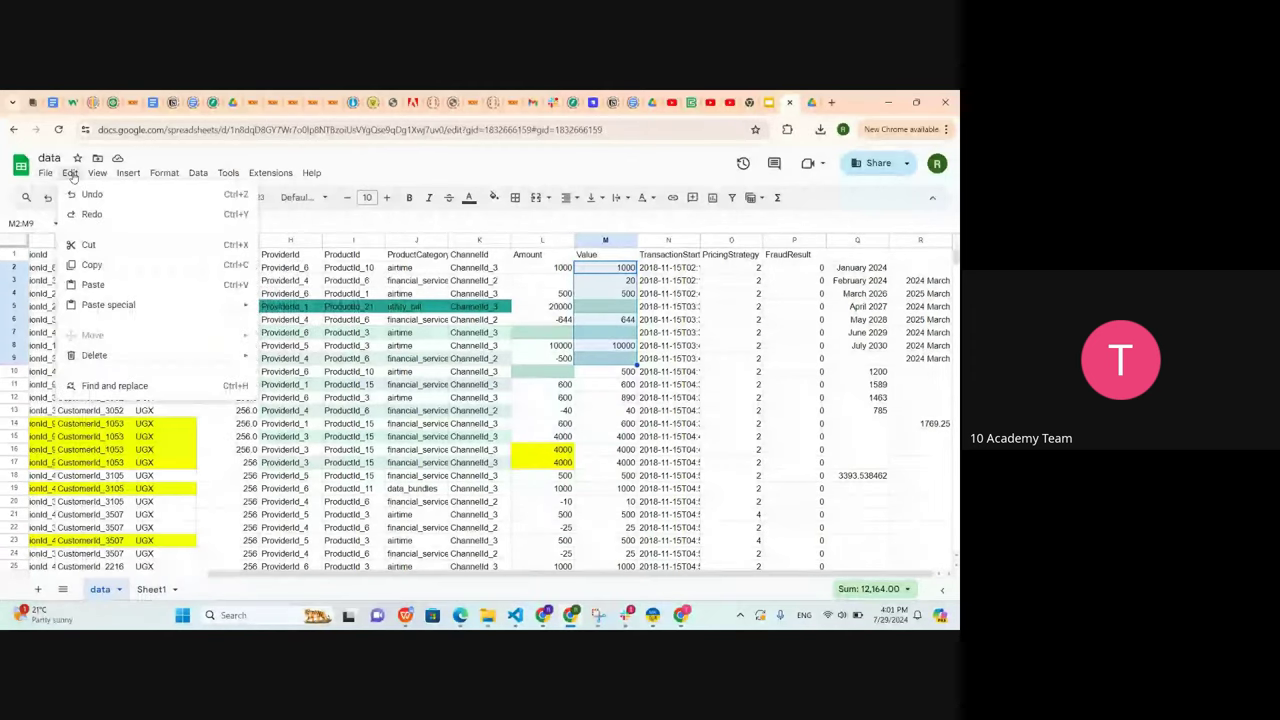
left_click(104, 384)
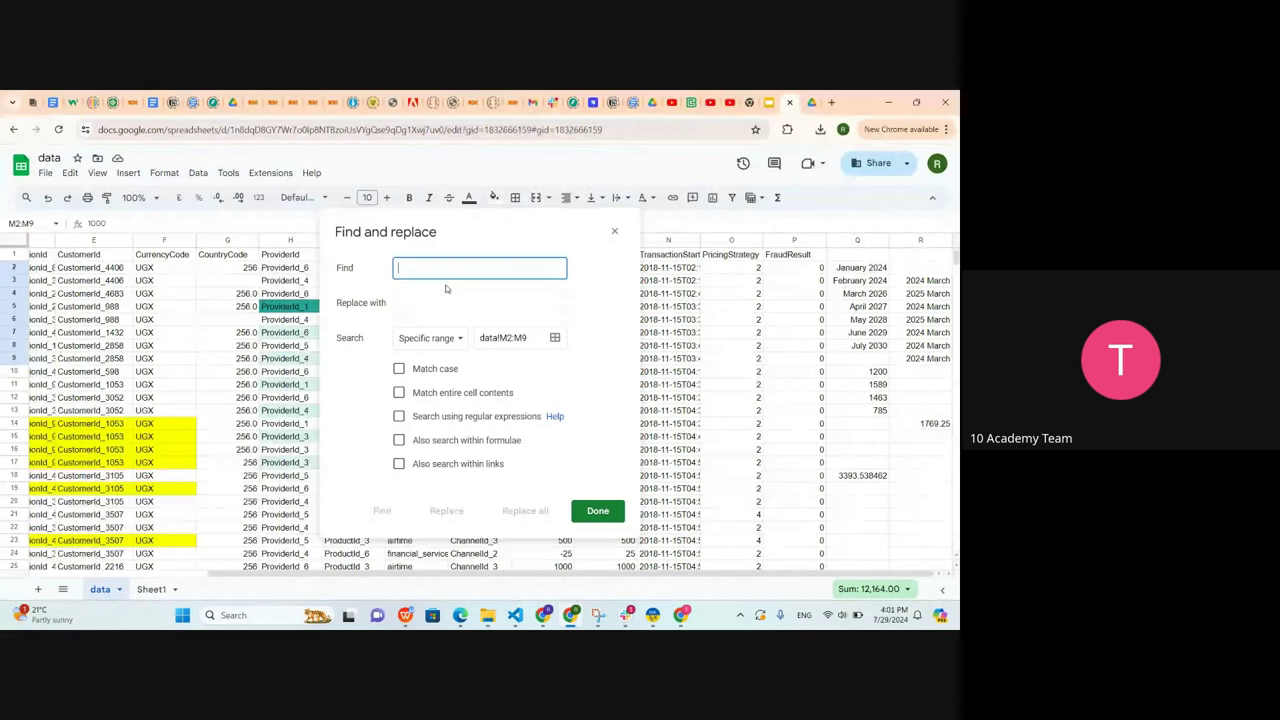
left_click_drag(526, 224, 409, 244)
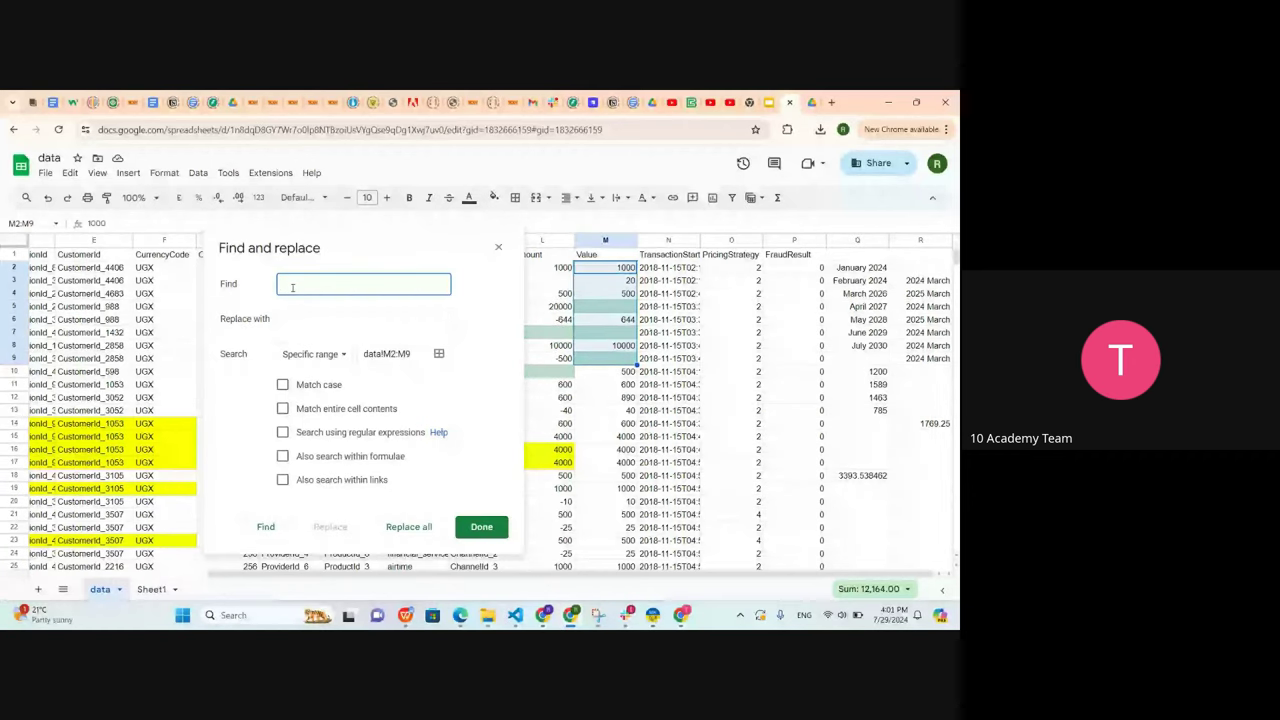
Set the replacement value to 3393 and search This sheet instead of the range
left_click(294, 318)
type("33")
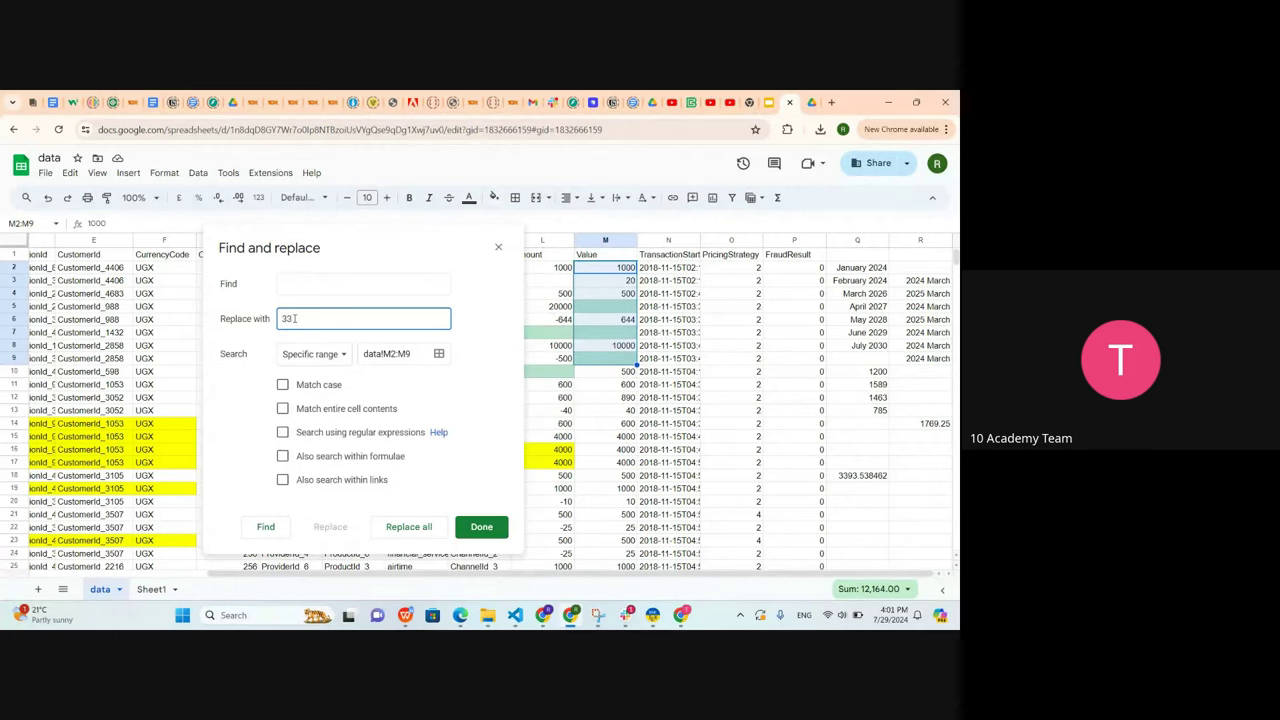
type("93")
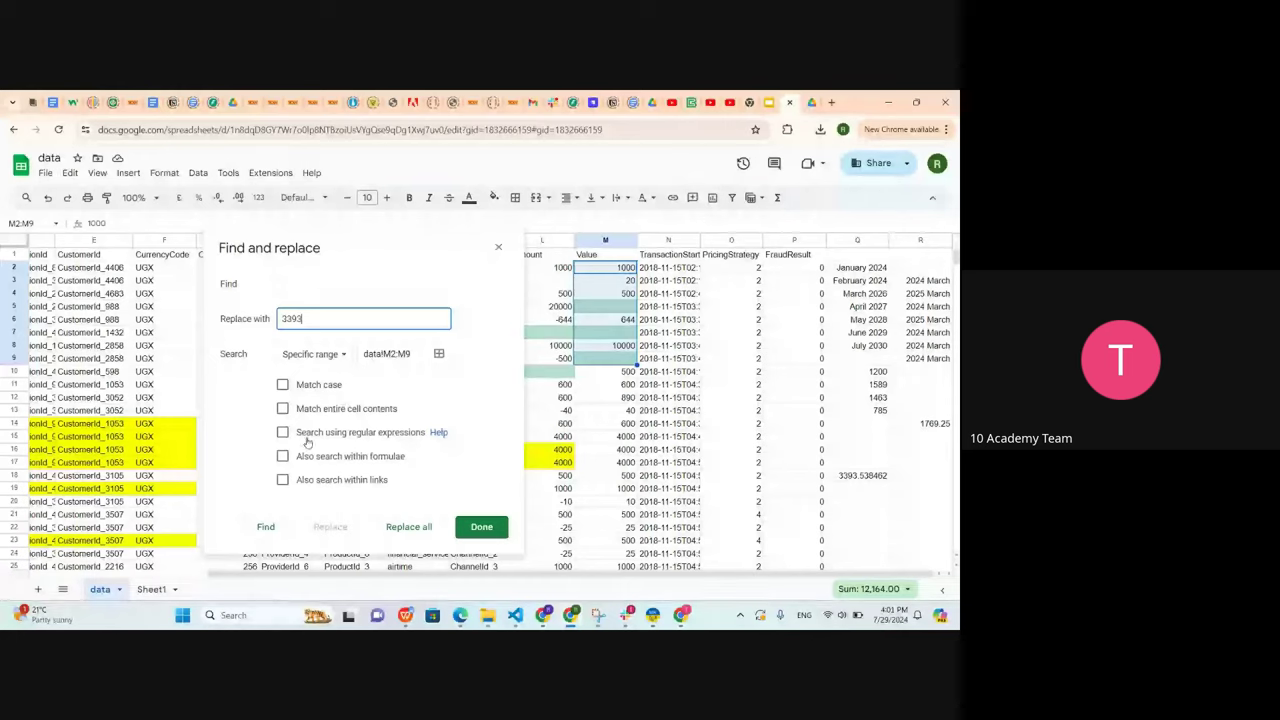
left_click(265, 527)
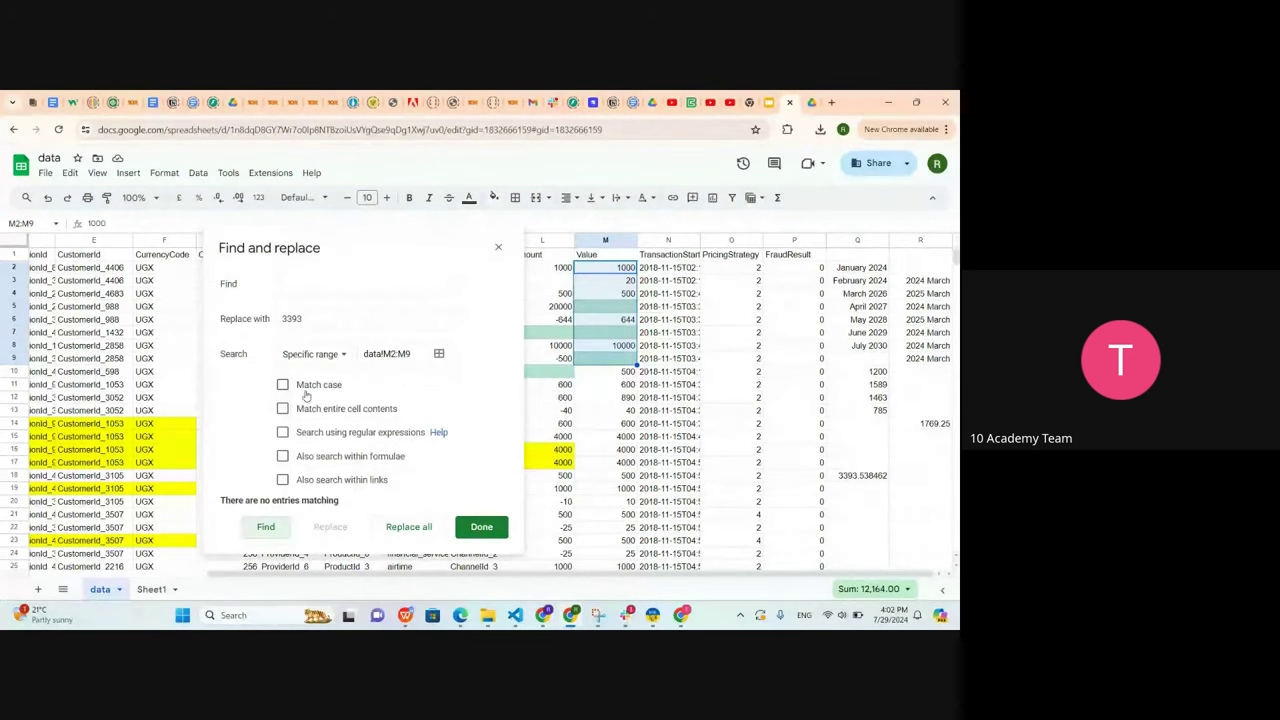
left_click(312, 353)
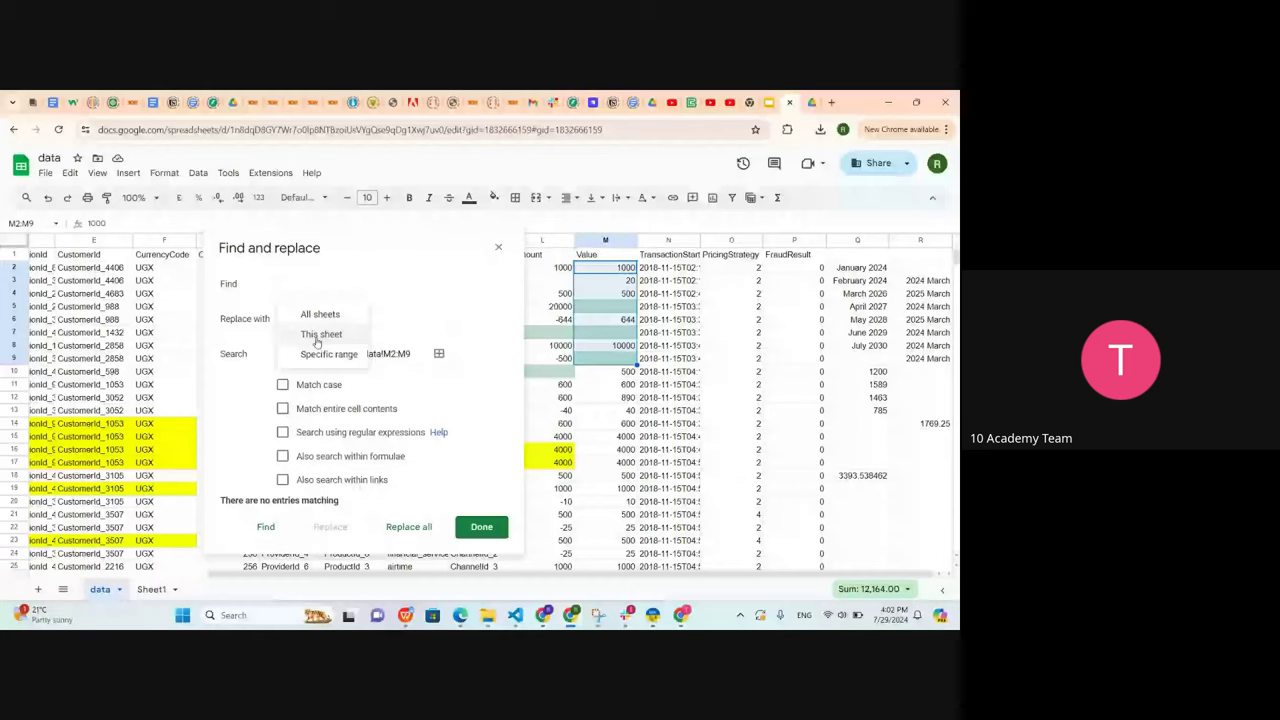
left_click(316, 336)
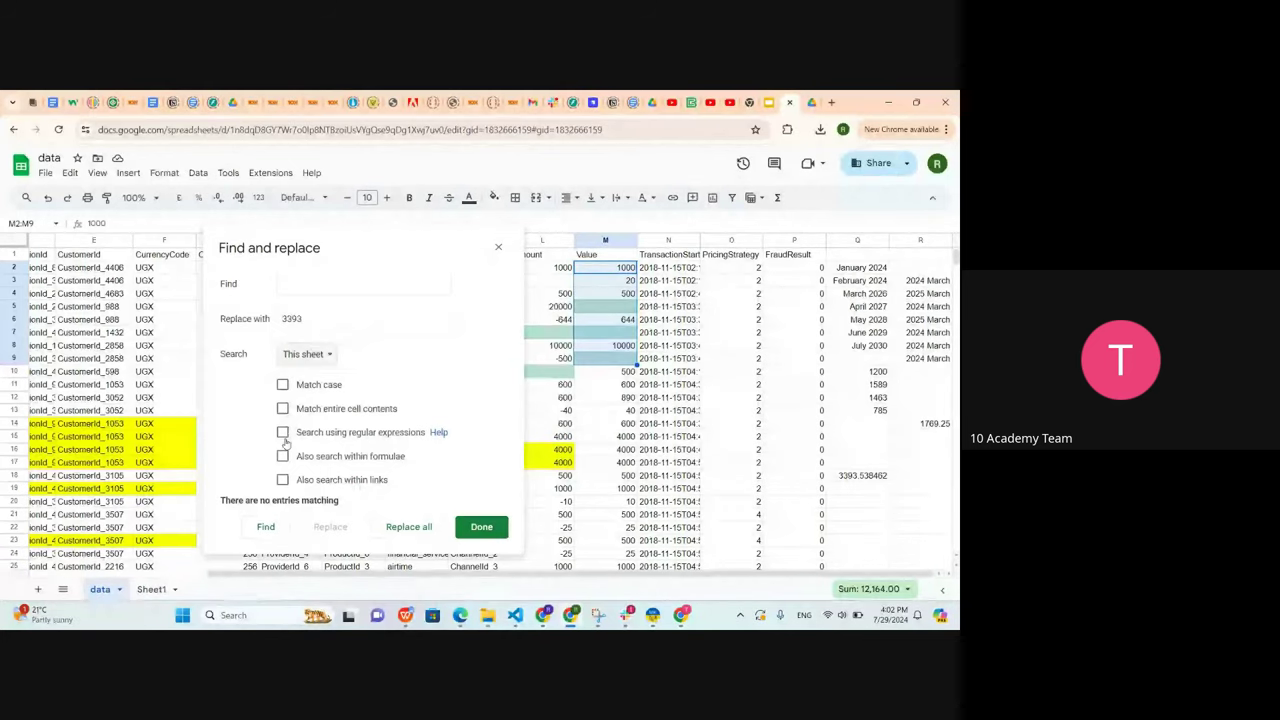
left_click(267, 529)
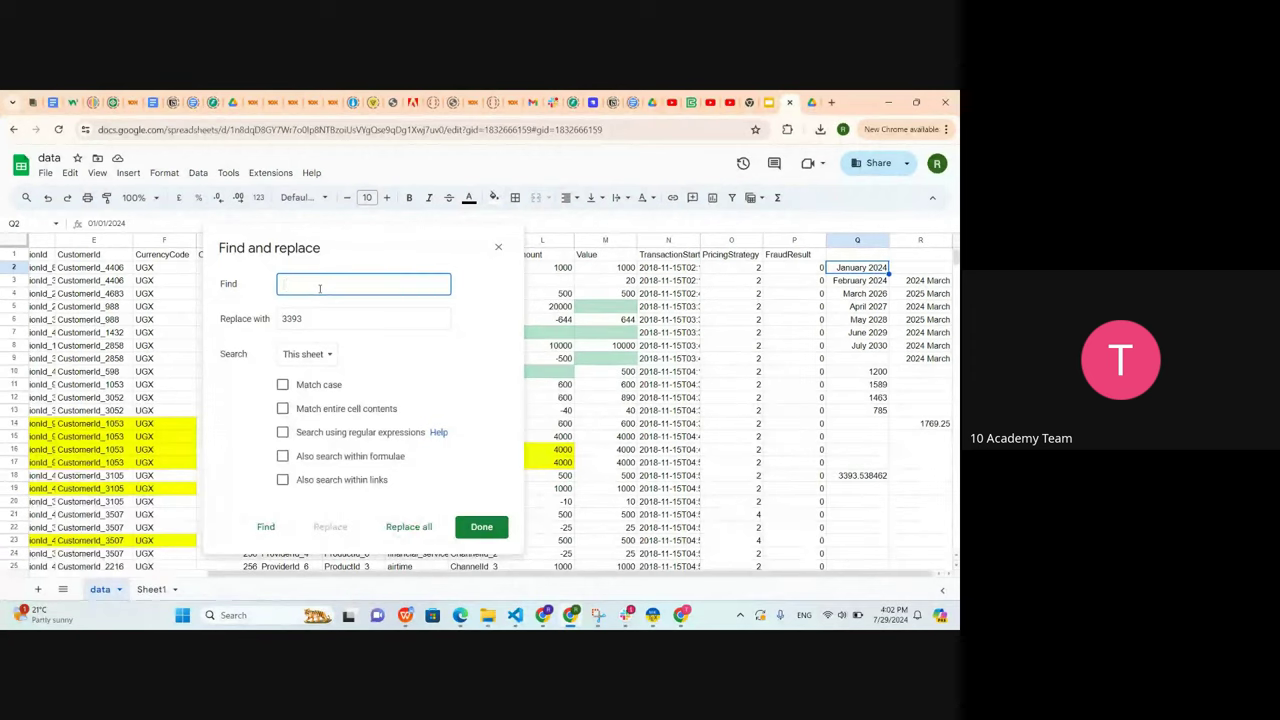
Replace the February 2024 match with 3393 and check the changed cell
left_click(268, 530)
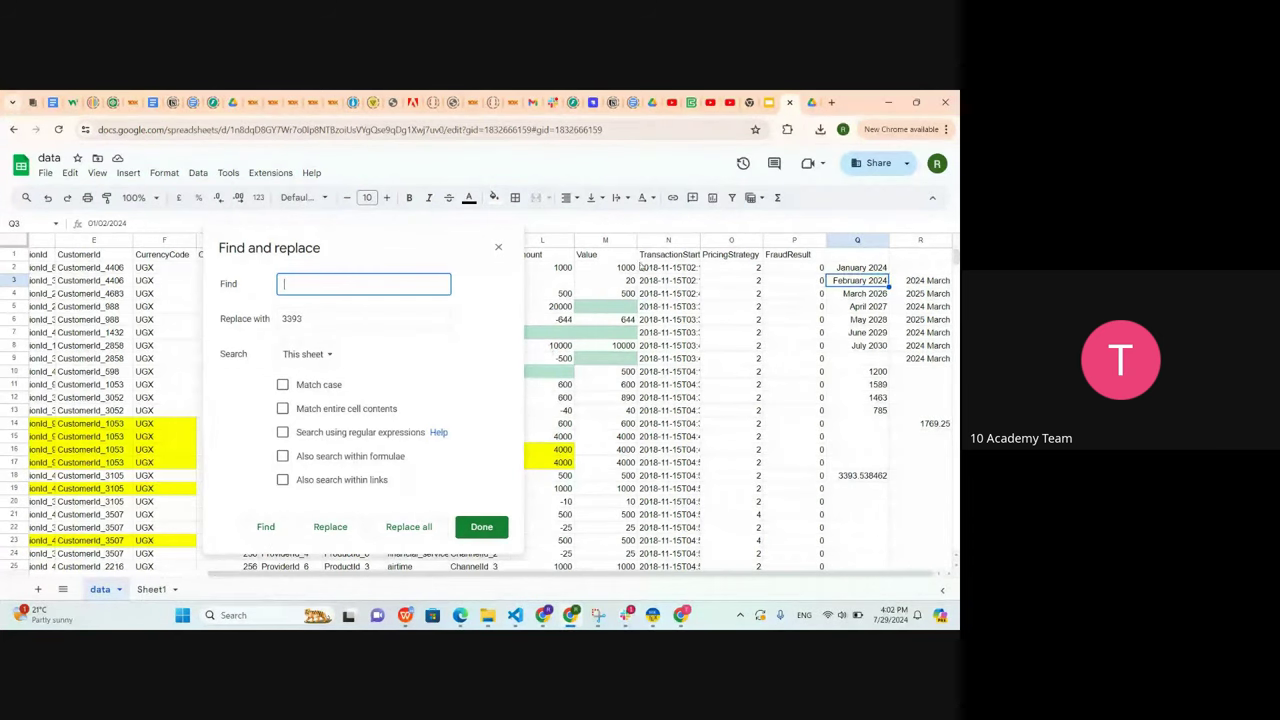
left_click(338, 528)
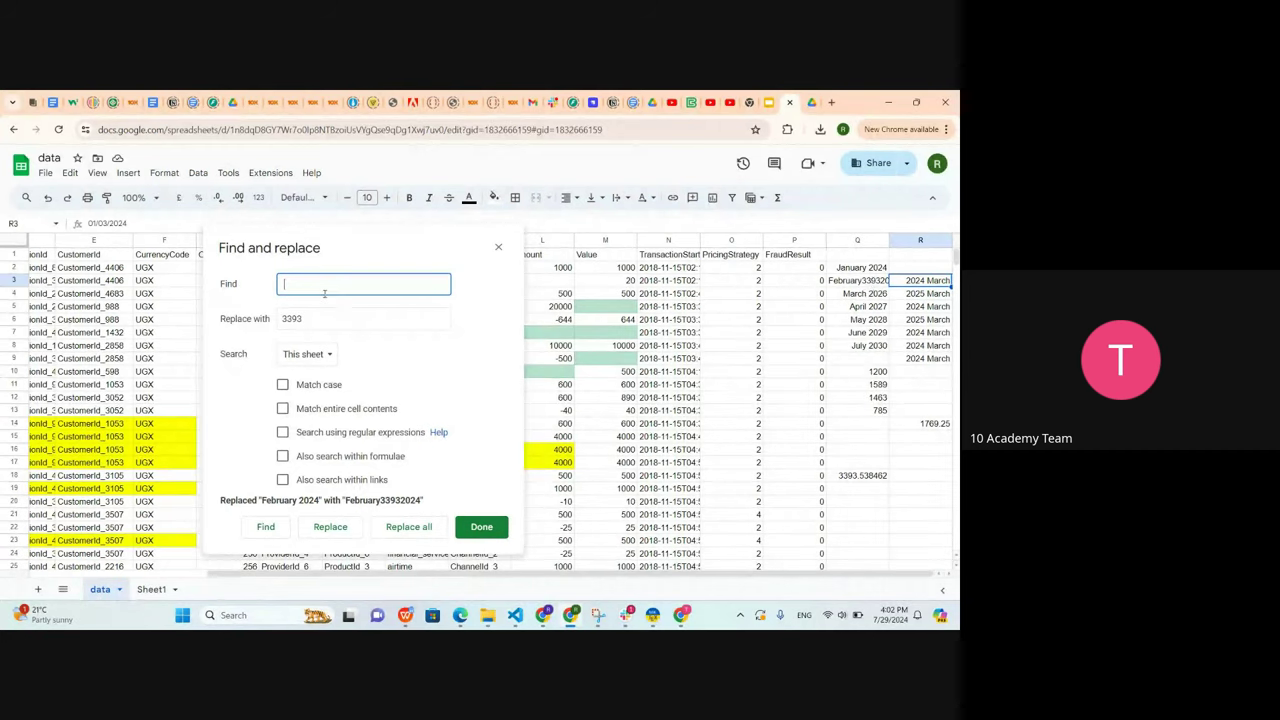
left_click(860, 289)
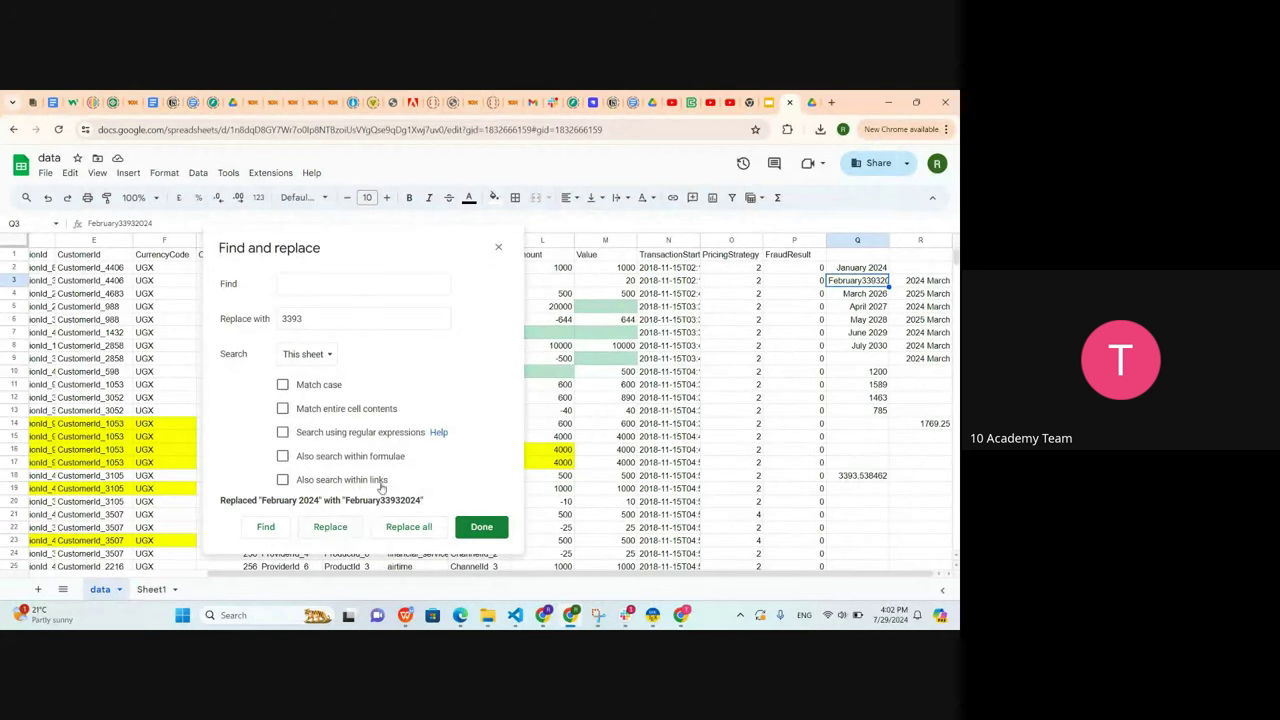
Change the replacement to 55, replace the next matches so March 2026 becomes March552026, and close
double_click(288, 318)
key("BackSpace")
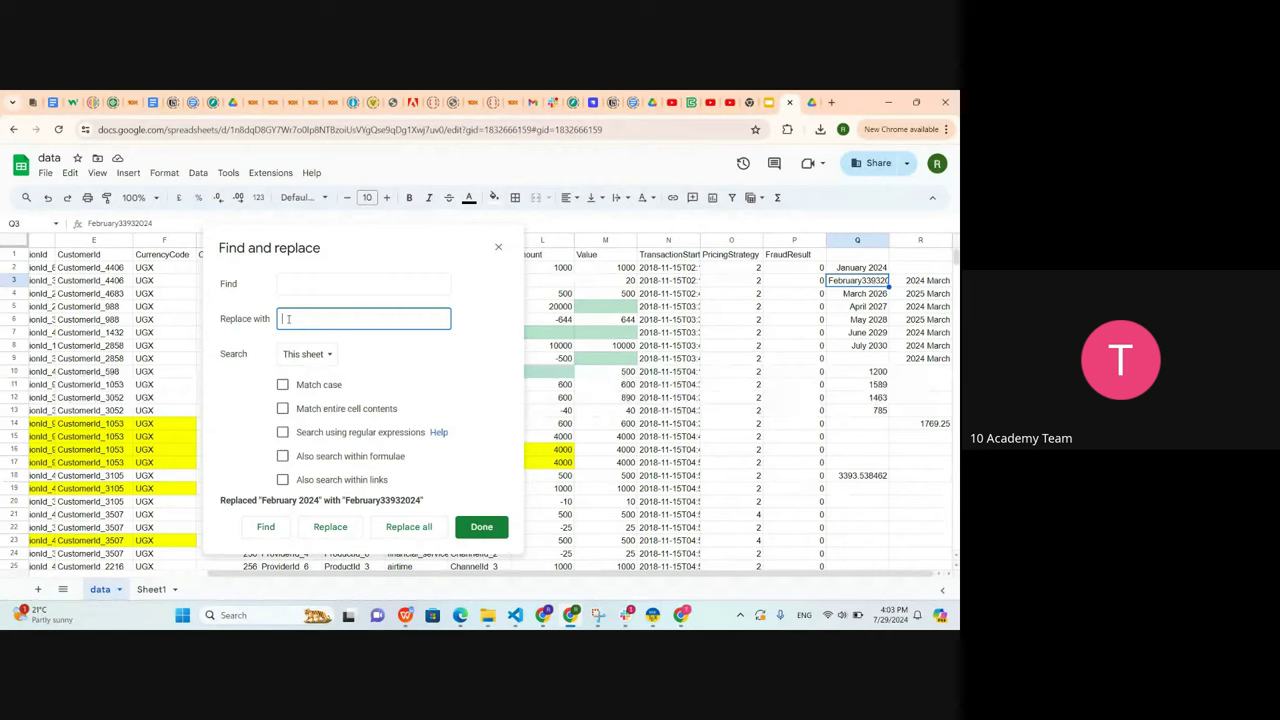
type("55")
left_click(333, 527)
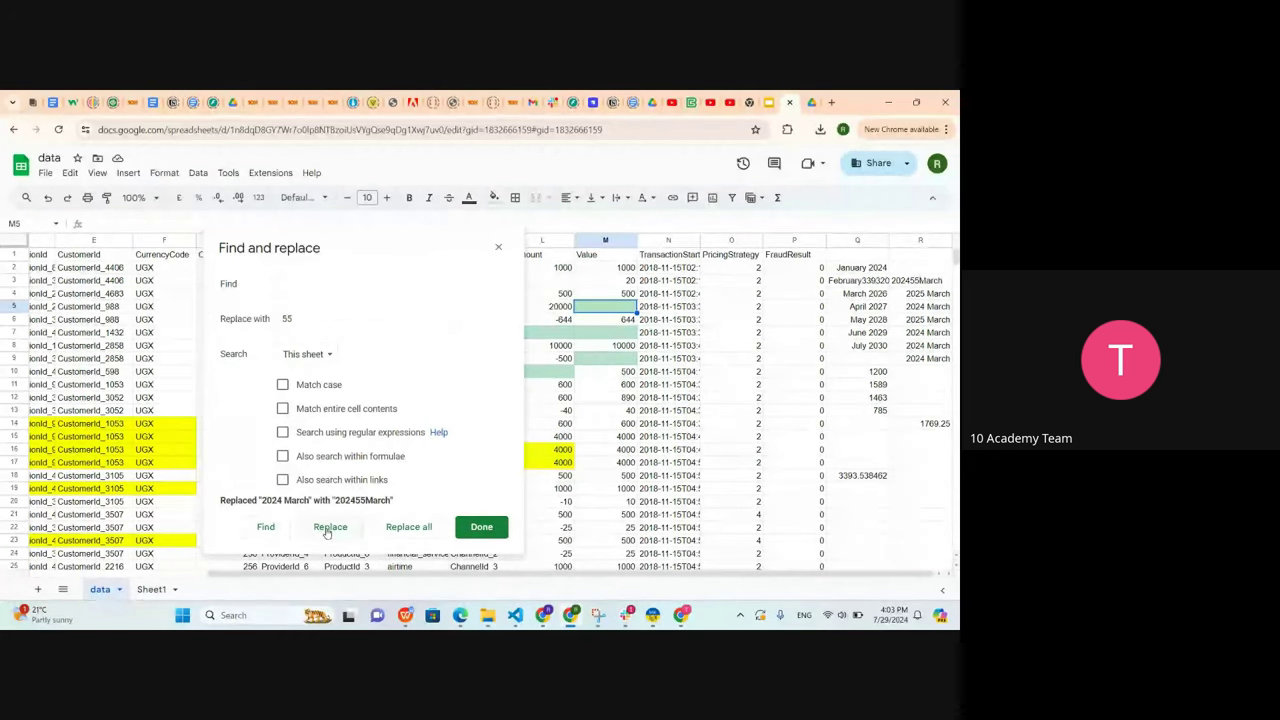
left_click(329, 527)
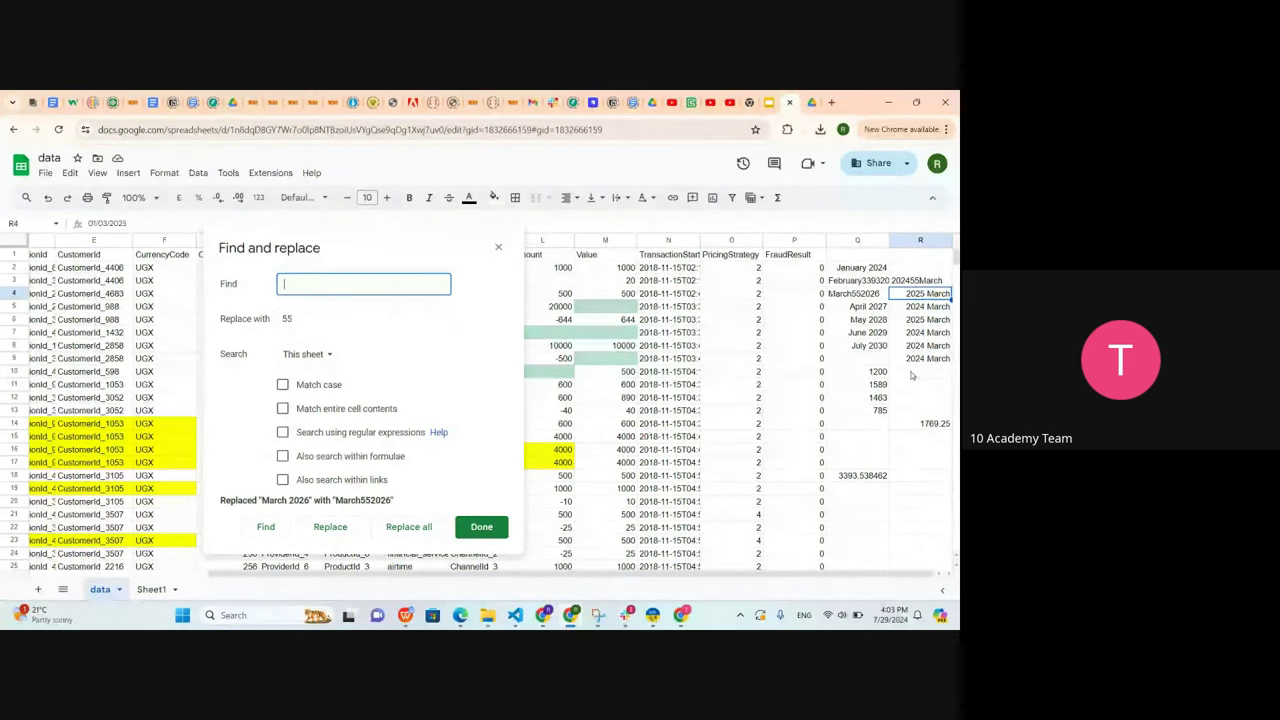
left_click(497, 247)
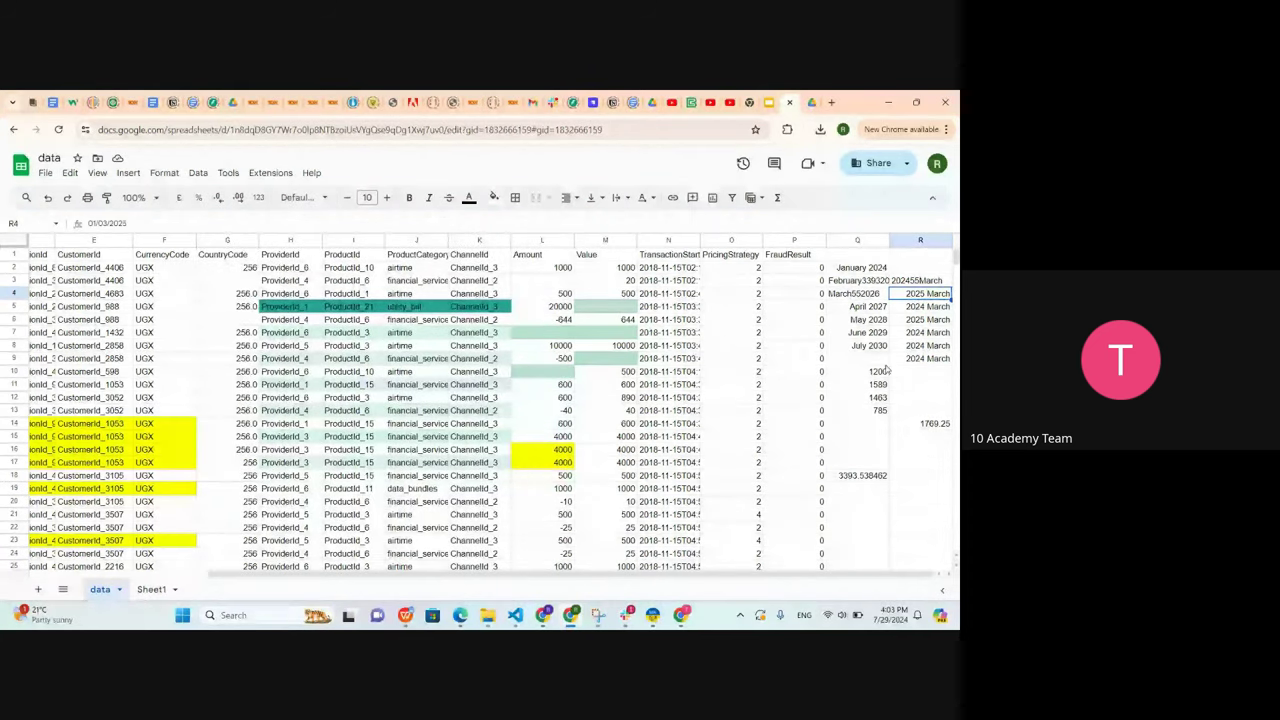
Edit cell R3 and highlight its text 202455March
double_click(912, 284)
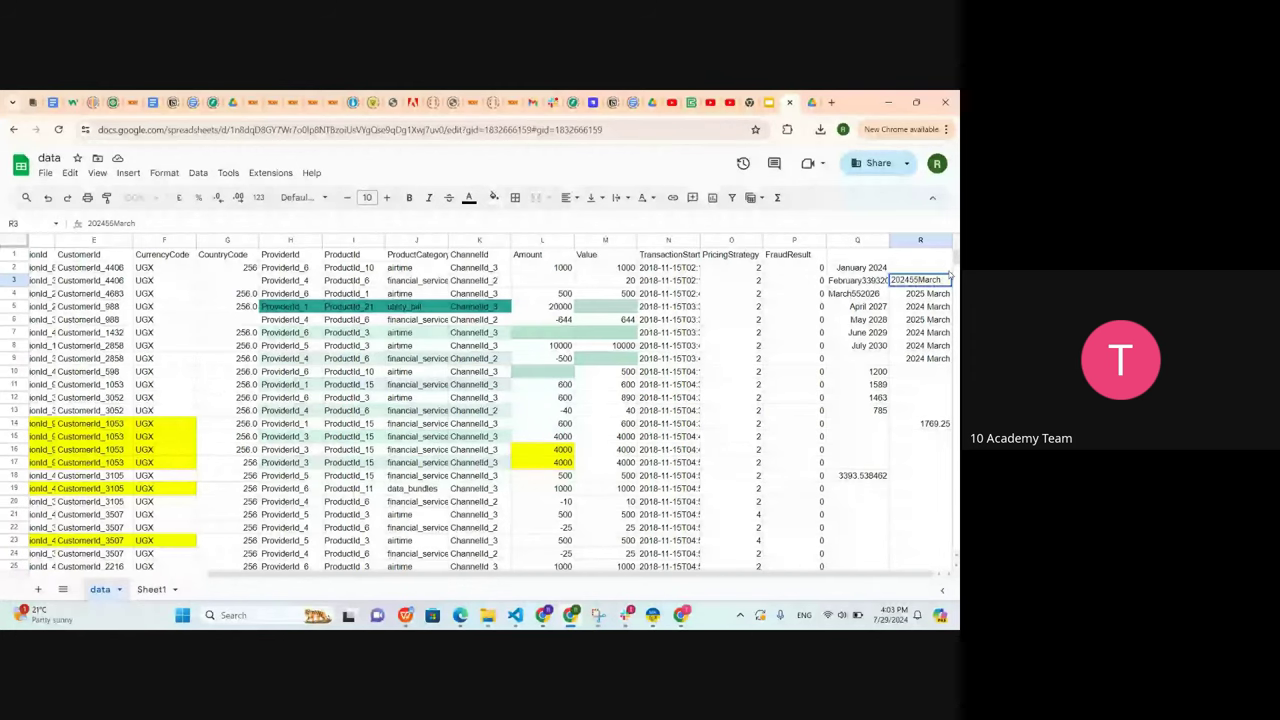
left_click_drag(950, 274, 880, 287)
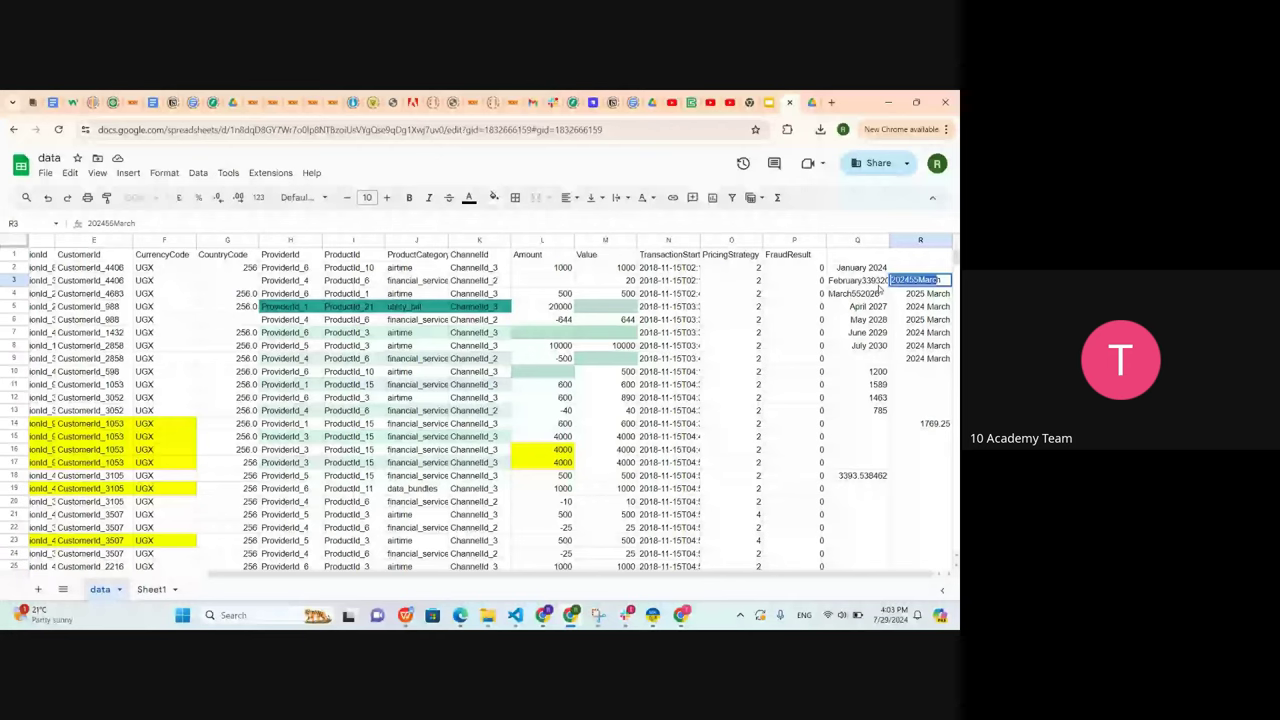
left_click(45, 172)
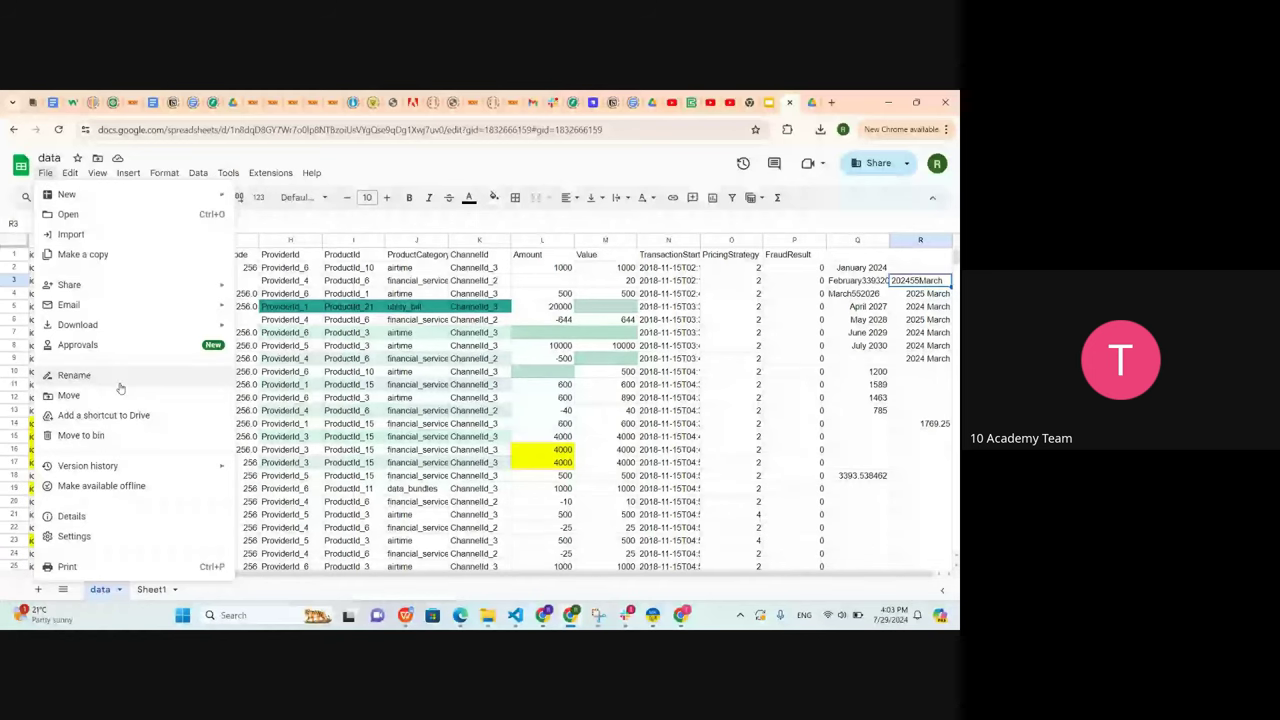
left_click(645, 332)
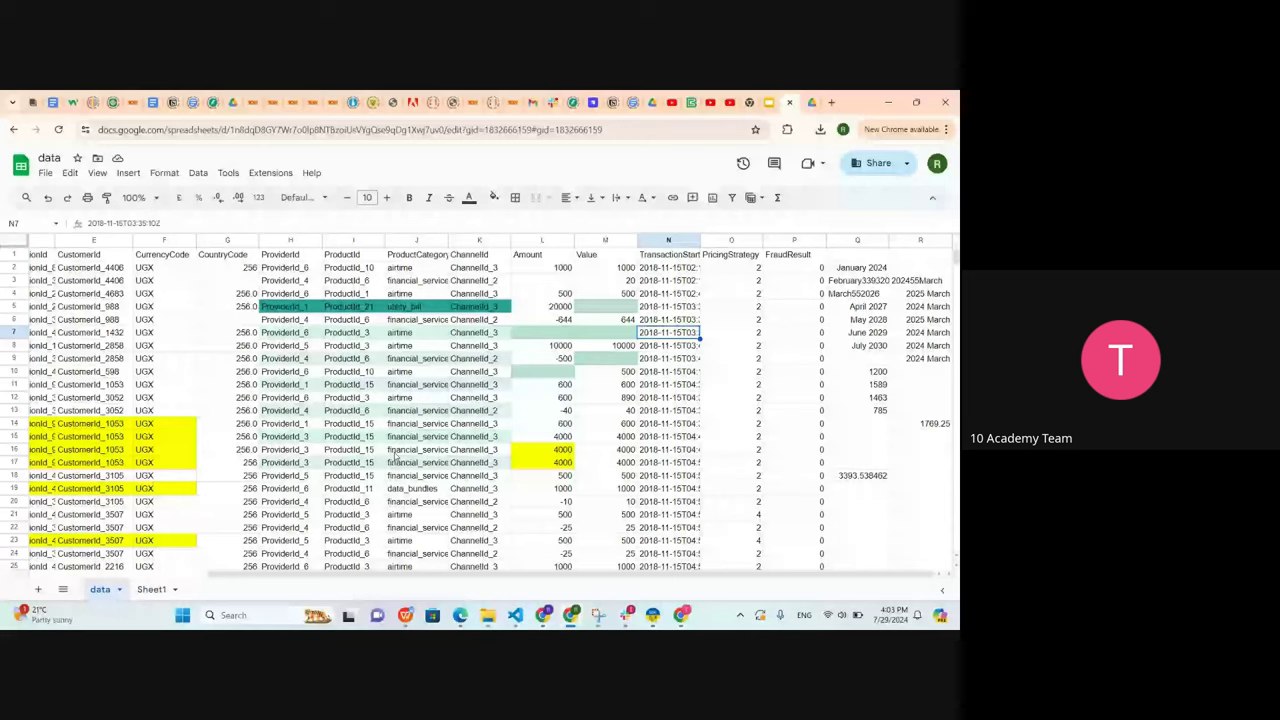
left_click(353, 436)
left_click(199, 173)
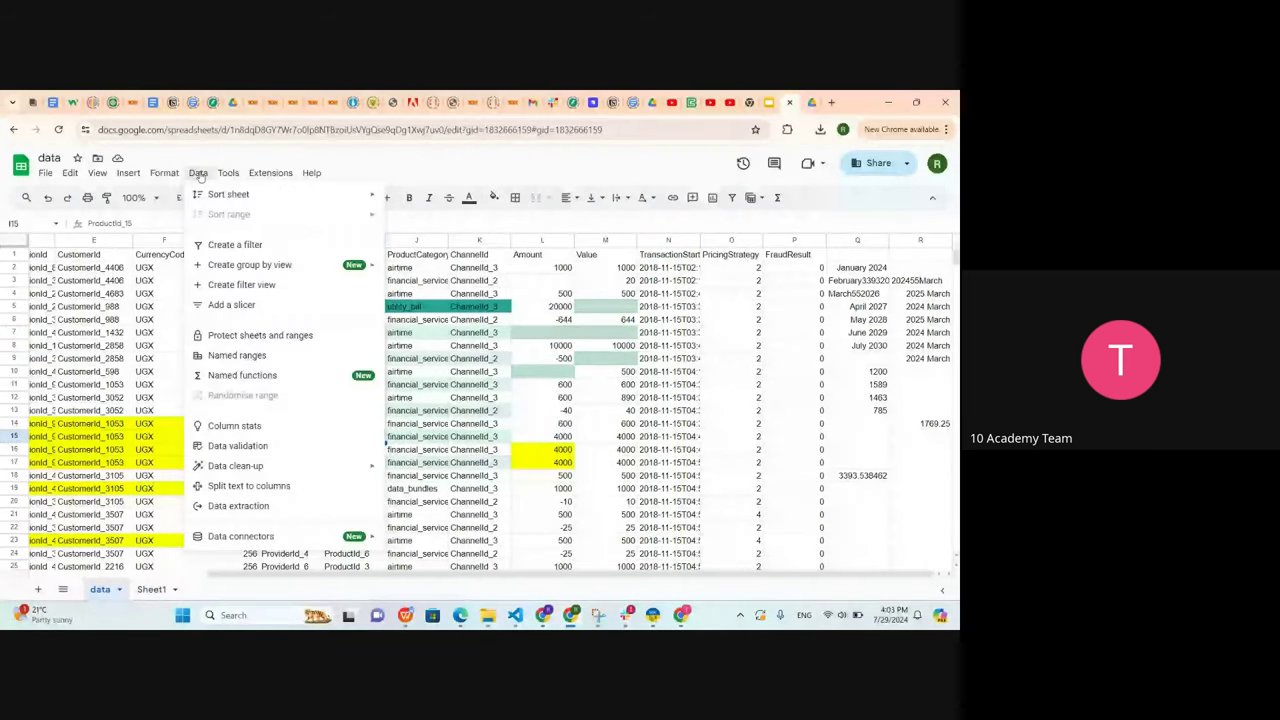
left_click(441, 319)
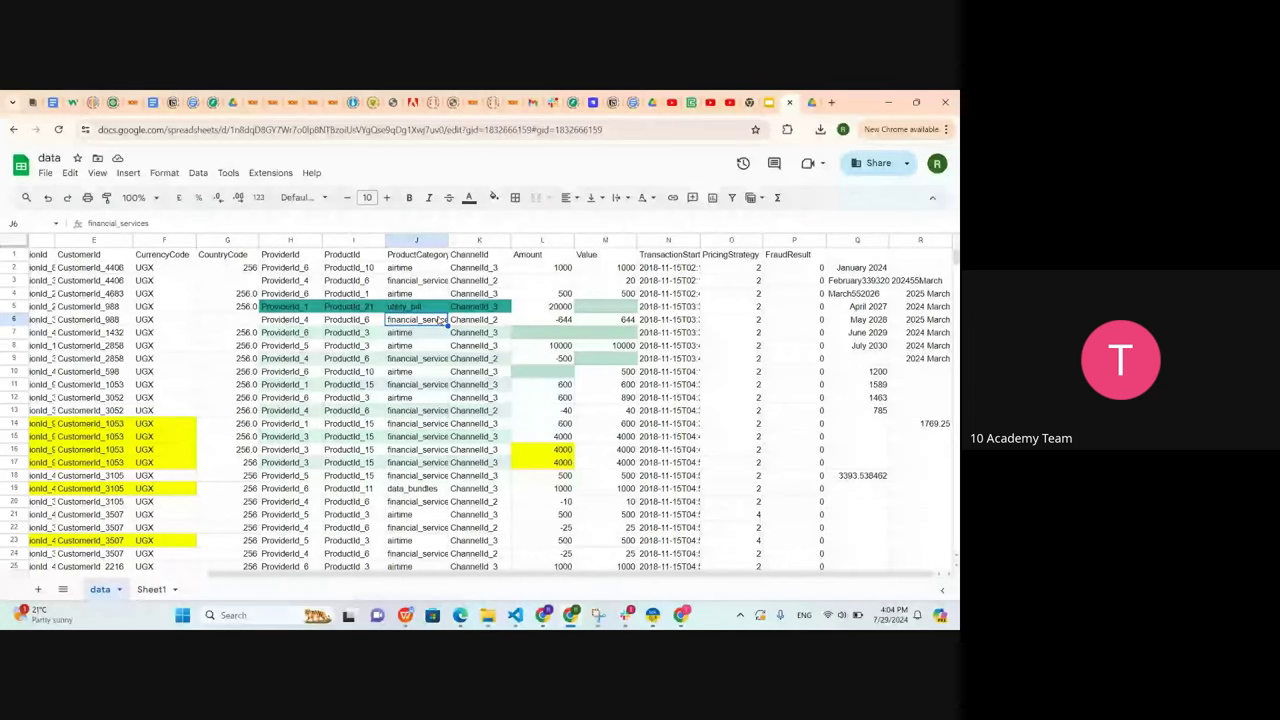
scroll(441, 319, "left", 3)
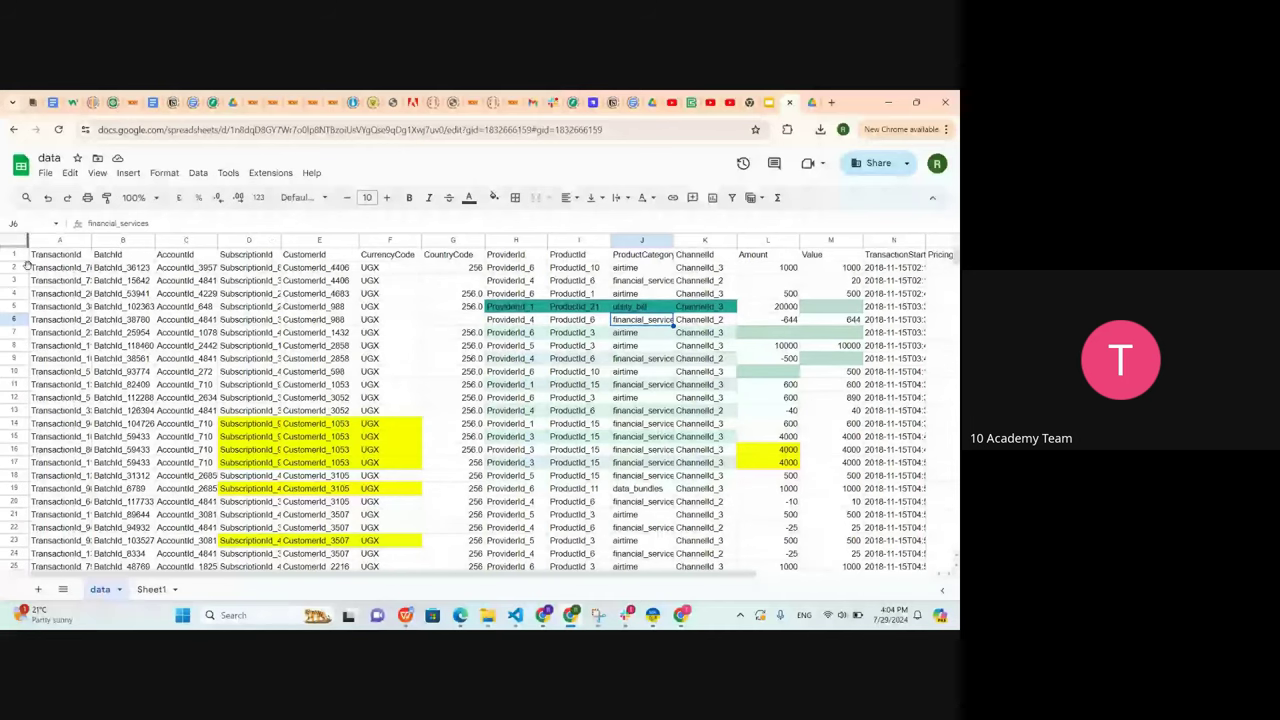
scroll(167, 300, "right", 1)
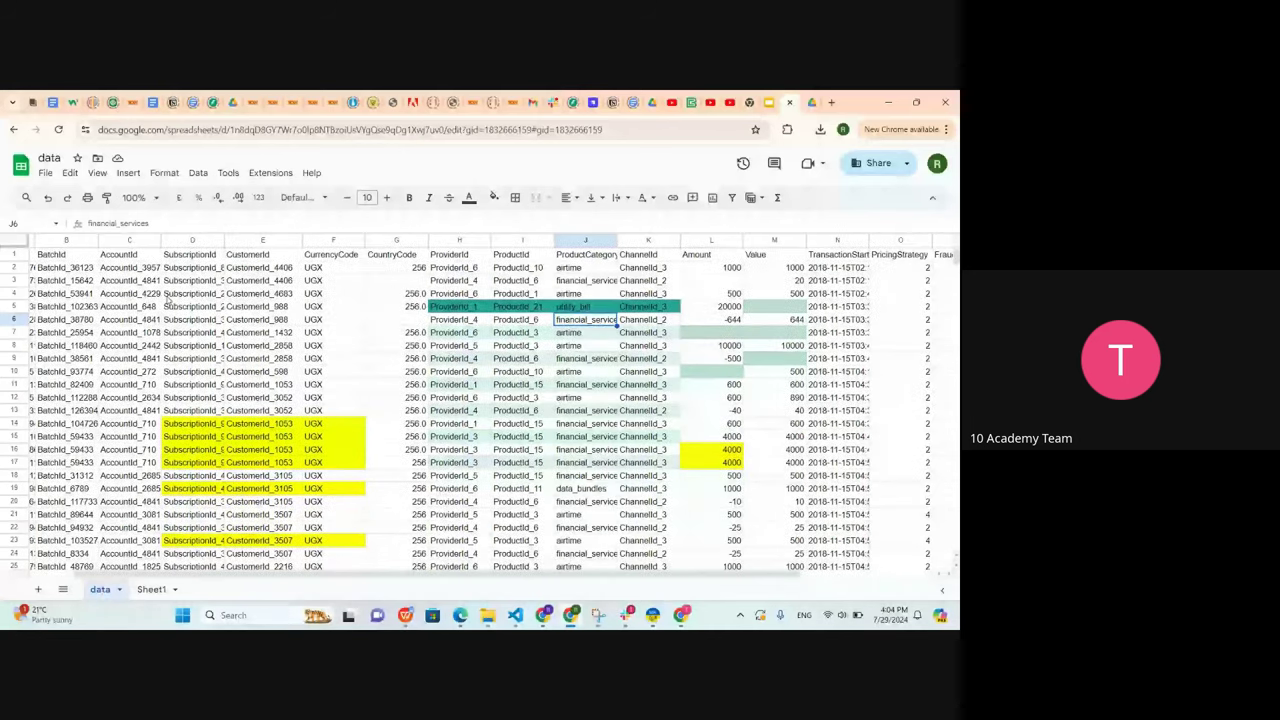
scroll(168, 302, "right", 1)
scroll(213, 303, "right", 2)
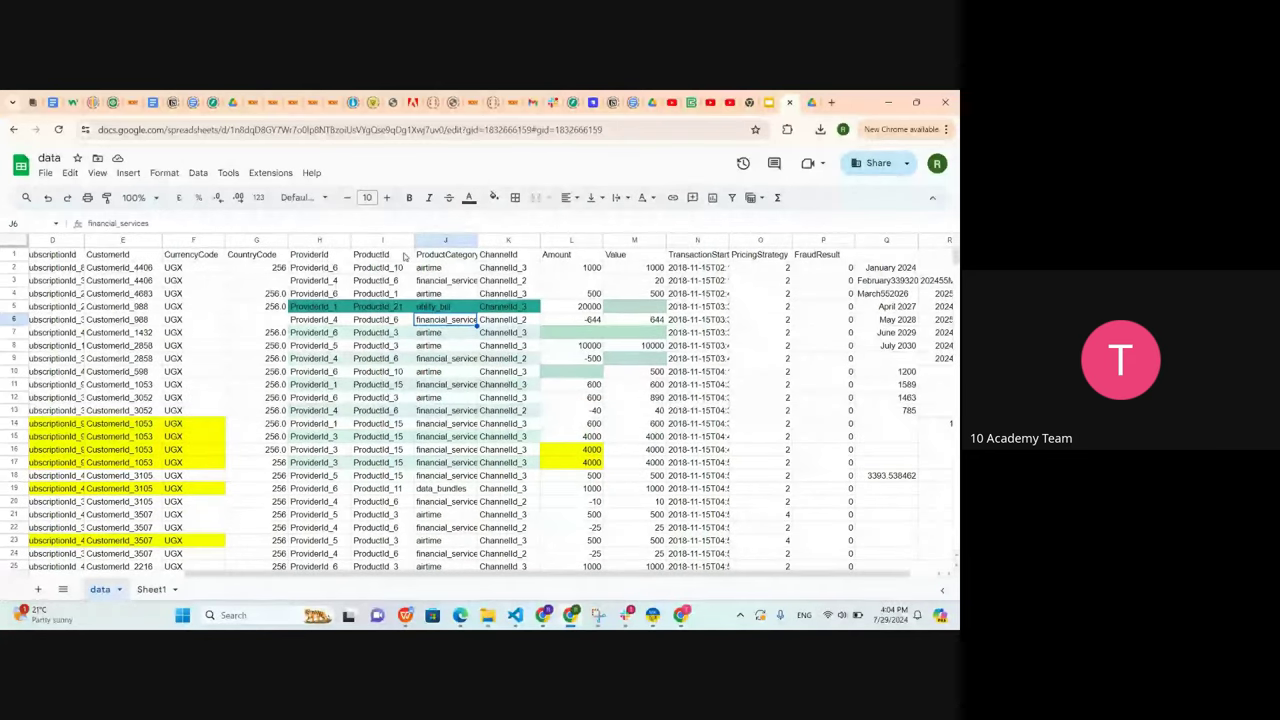
scroll(405, 257, "right", 1)
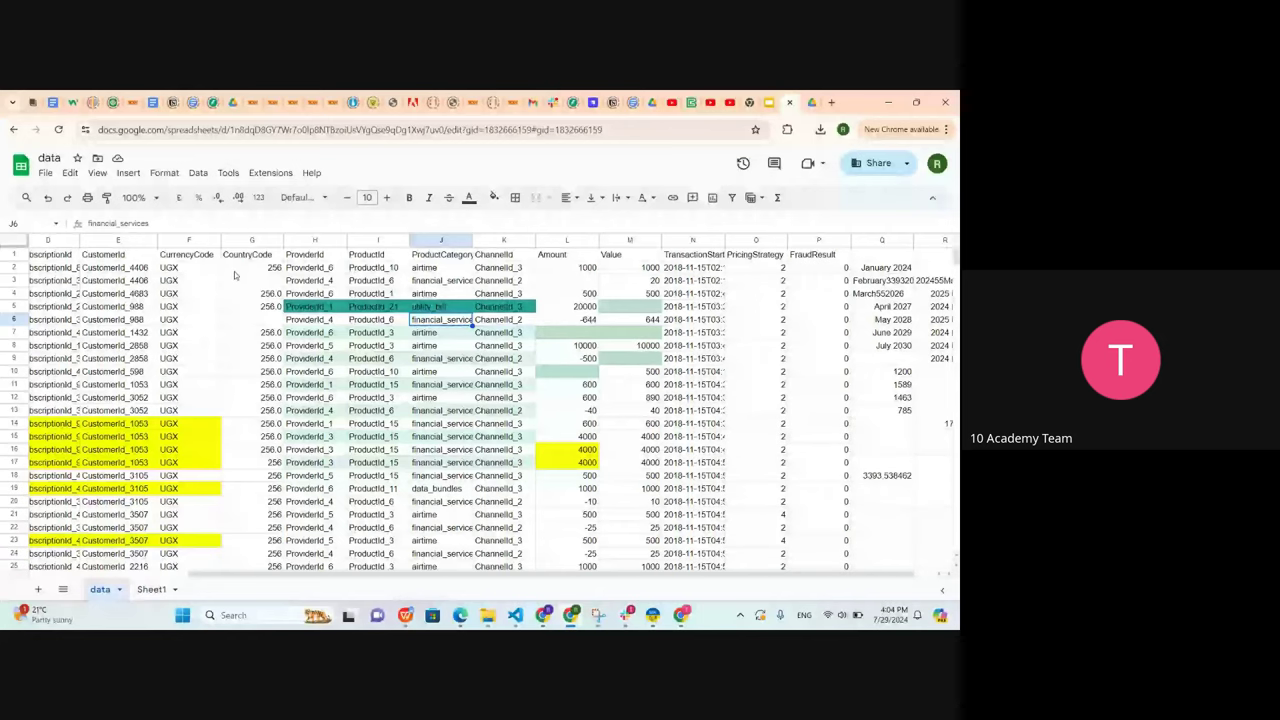
Select G1:I13 with the CountryCode and ProviderId data and insert a column chart
mouse_move(228, 262)
left_mouse_down()
mouse_move(385, 330)
mouse_move(392, 398)
mouse_move(409, 403)
left_mouse_up()
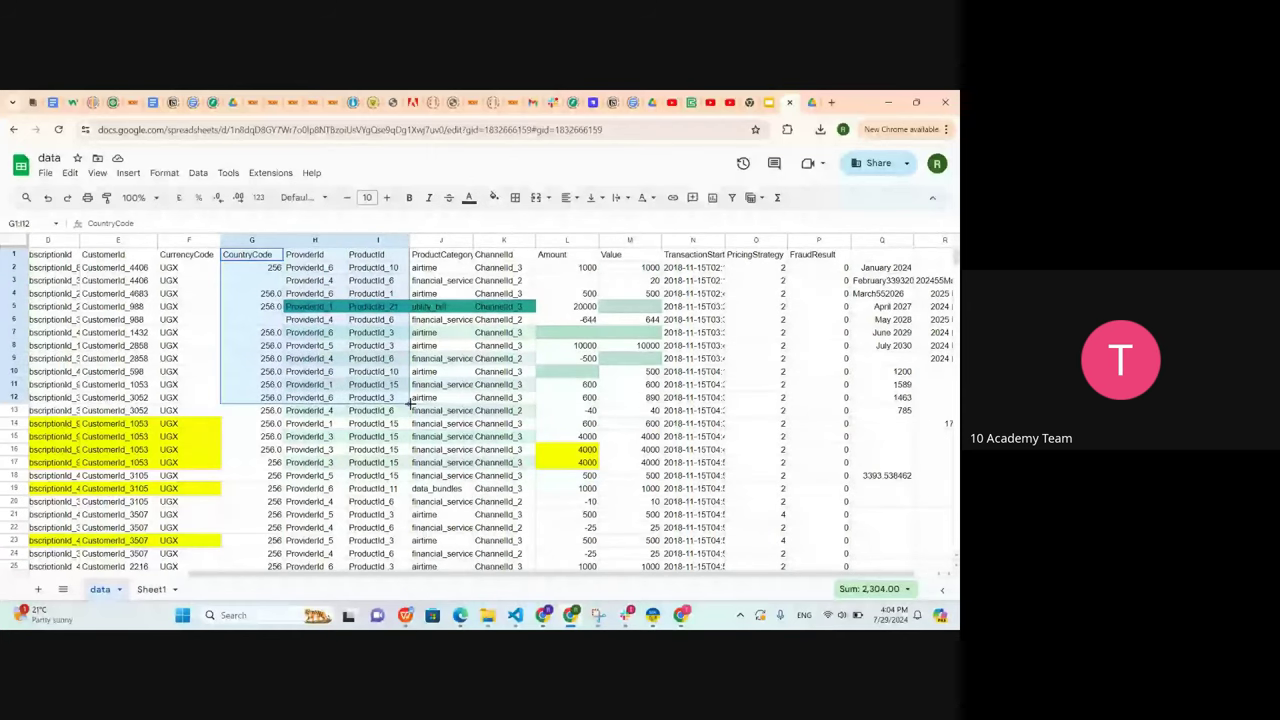
right_click(329, 324)
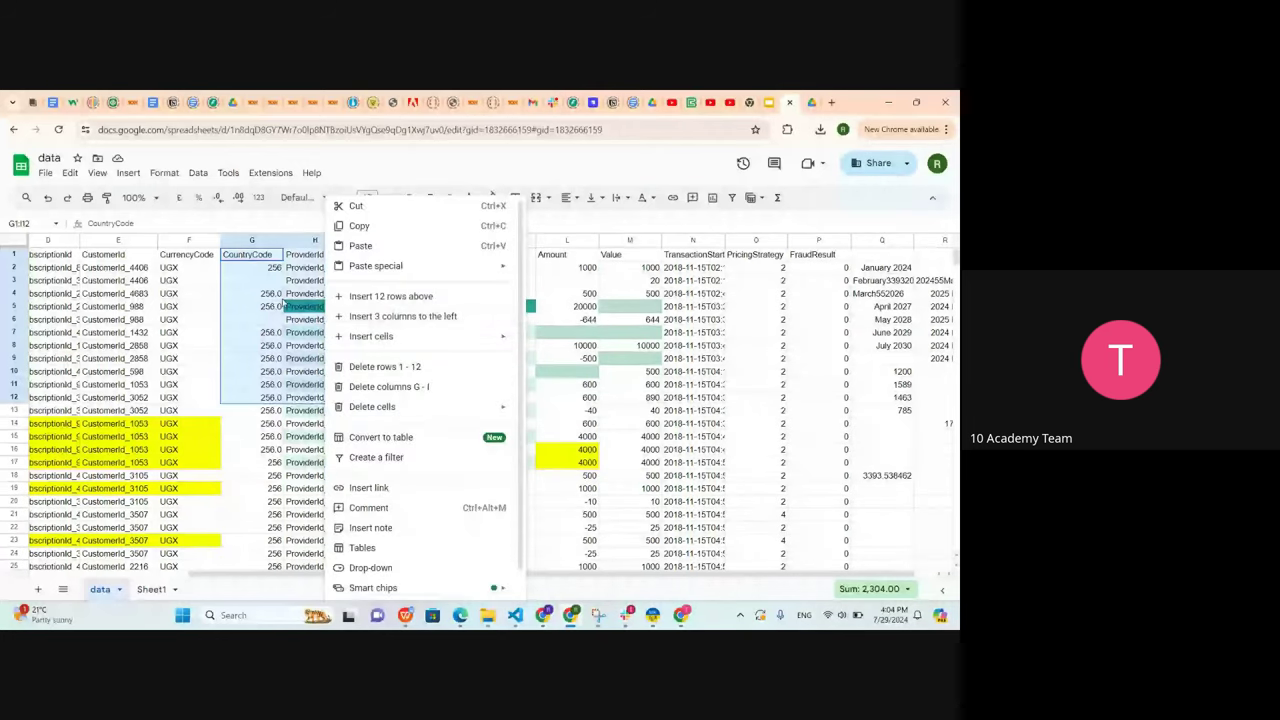
left_click(280, 296)
left_click(251, 254)
left_click(400, 411, "shift")
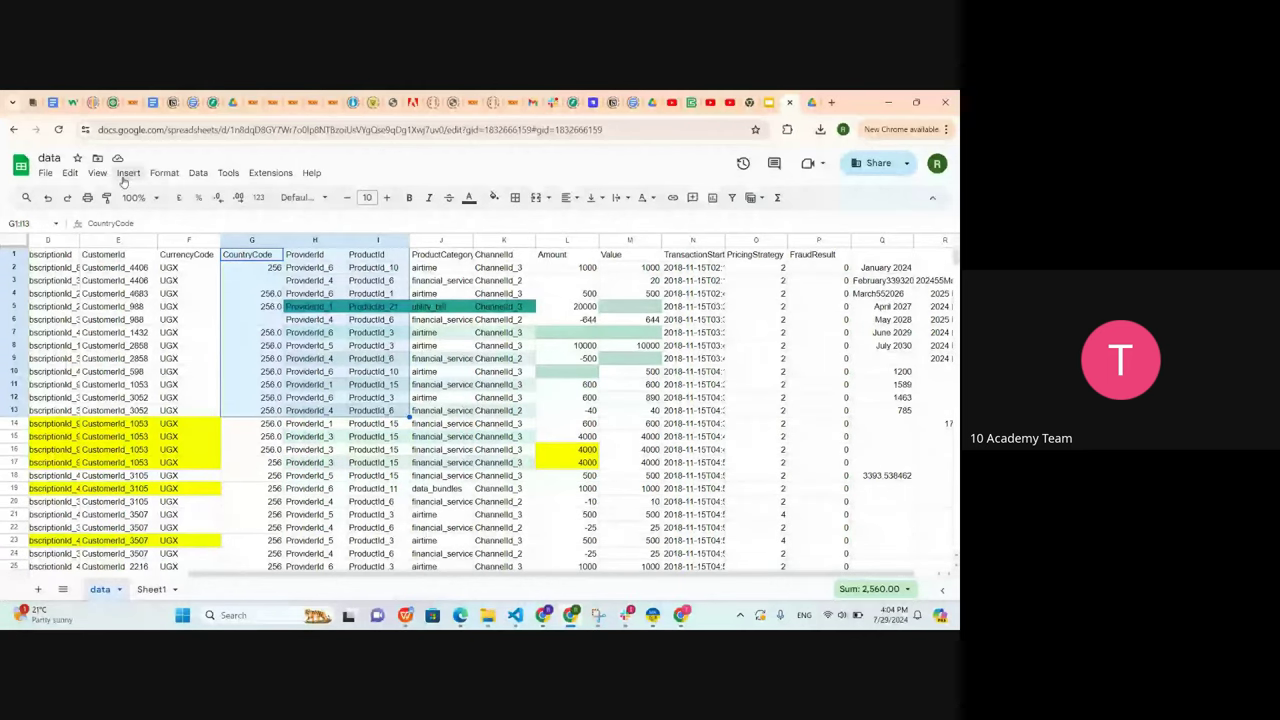
left_click(128, 174)
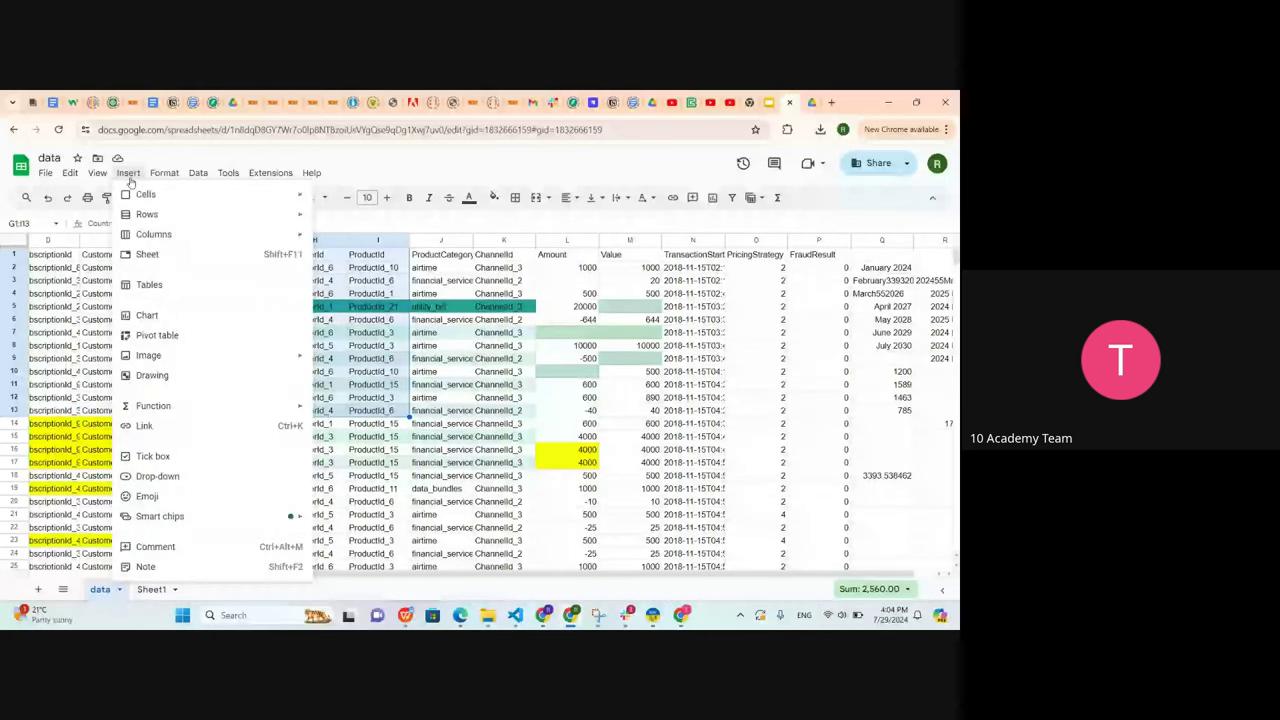
left_click(148, 316)
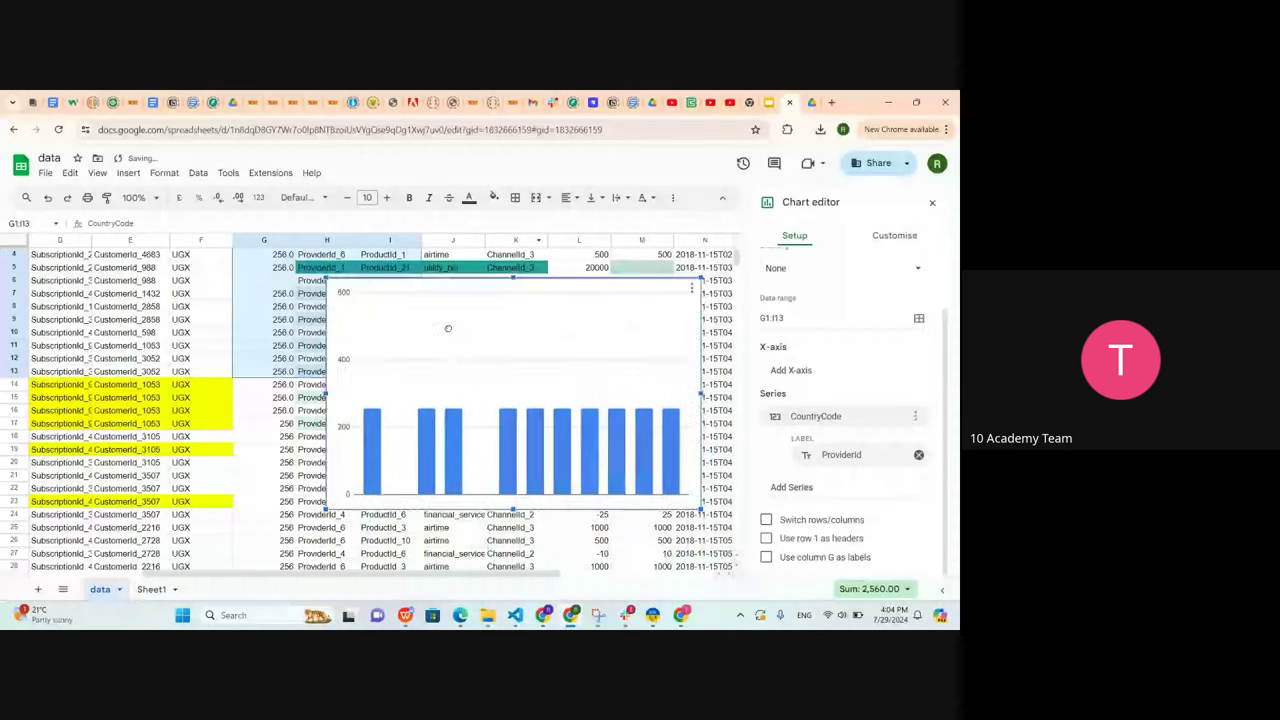
Drag the column chart up over columns C to J and review its setup options
left_click_drag(448, 328, 223, 380)
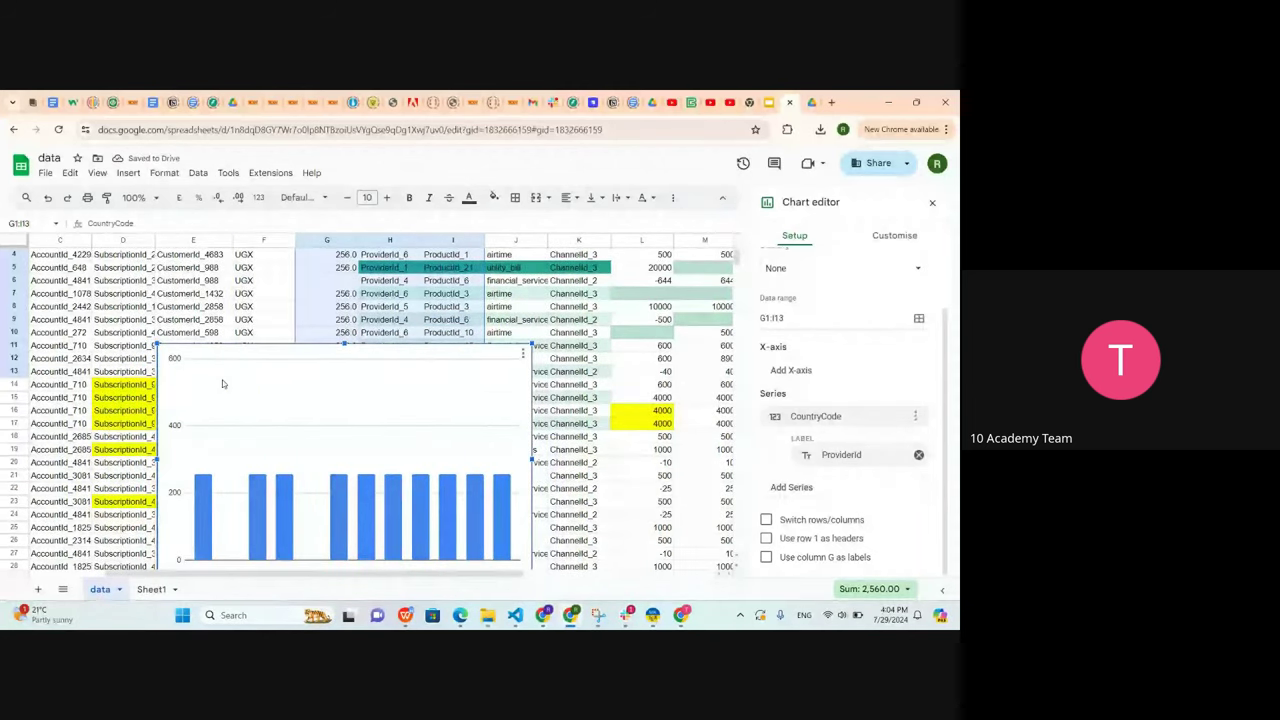
left_click_drag(223, 383, 237, 286)
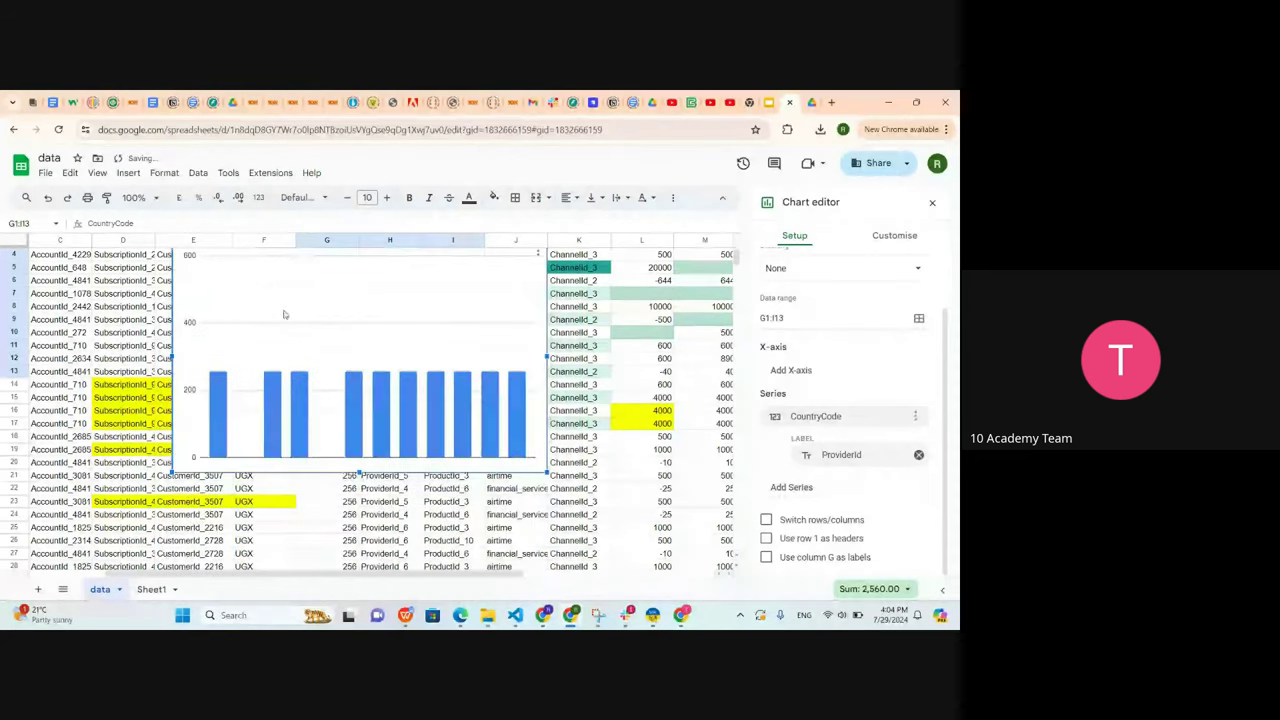
left_click(408, 303)
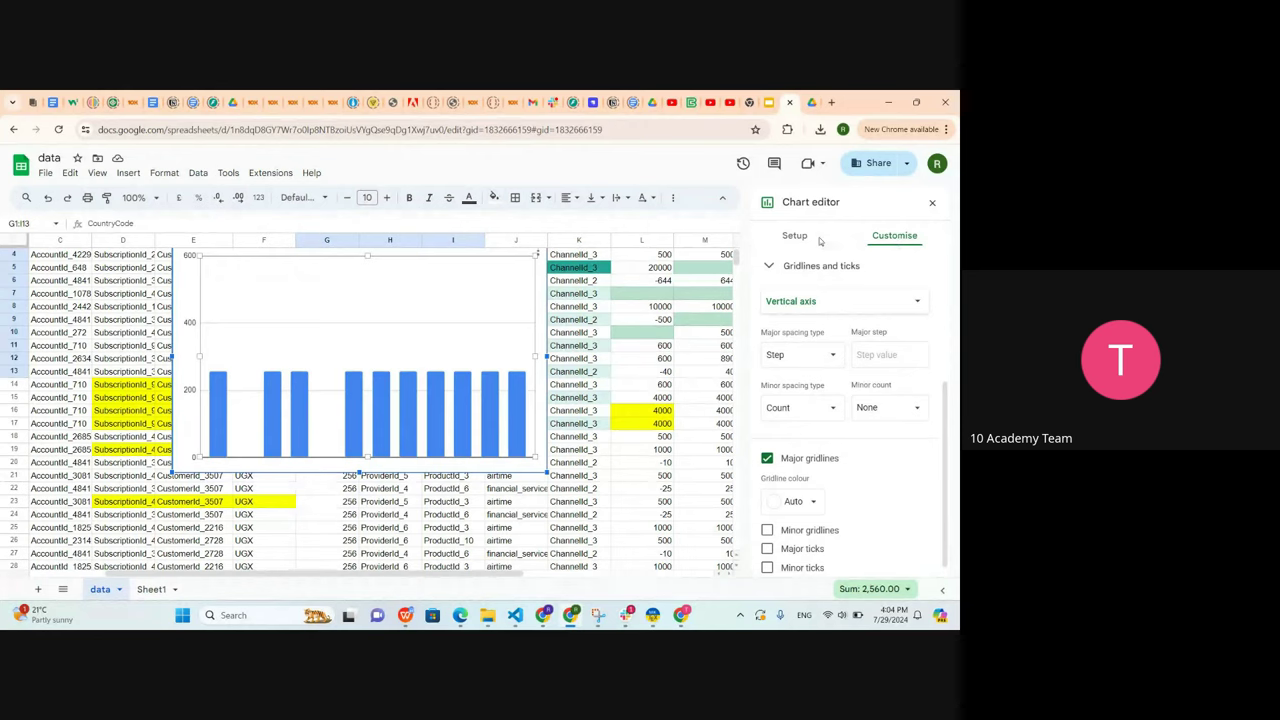
left_click(819, 240)
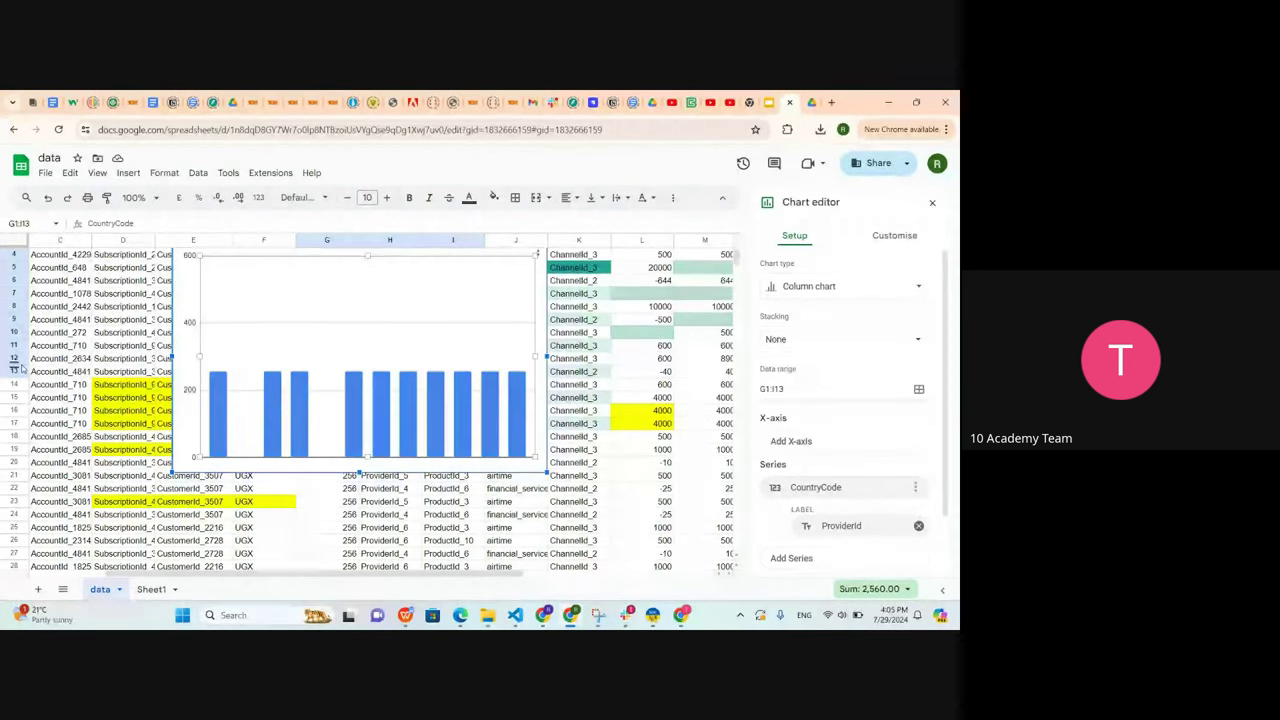
scroll(330, 300, "up", 1)
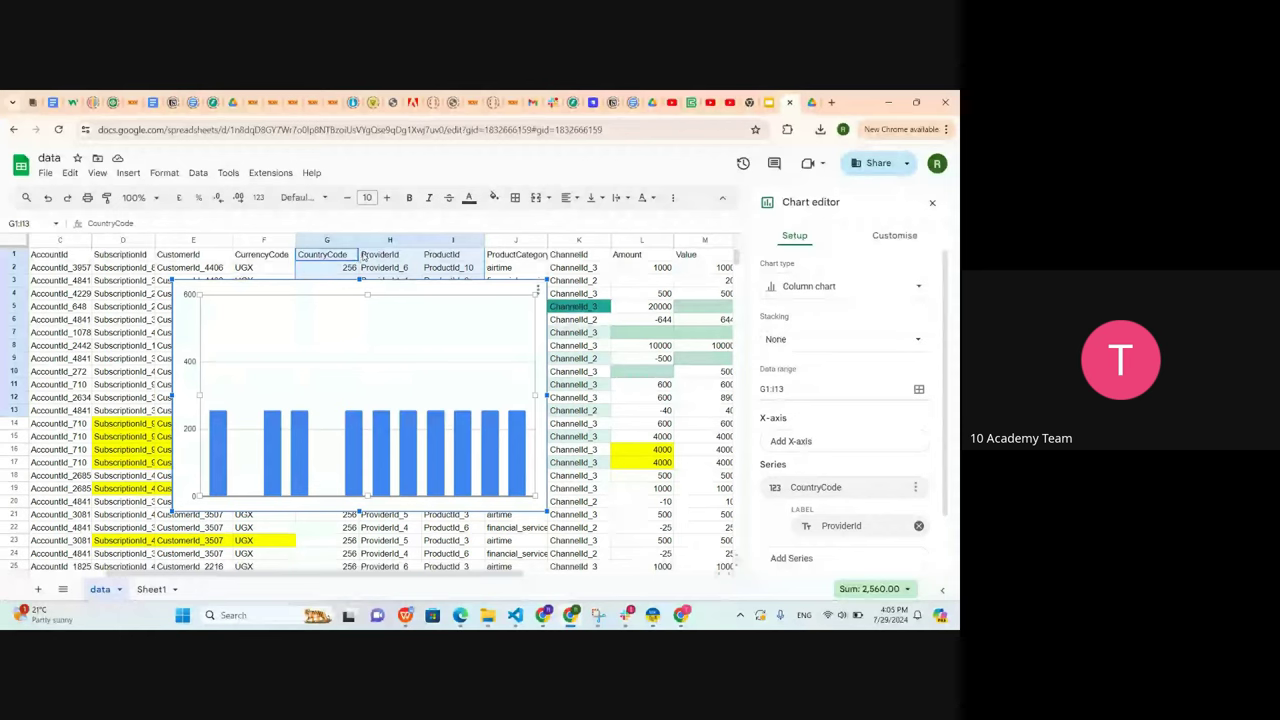
scroll(852, 486, "down", 3)
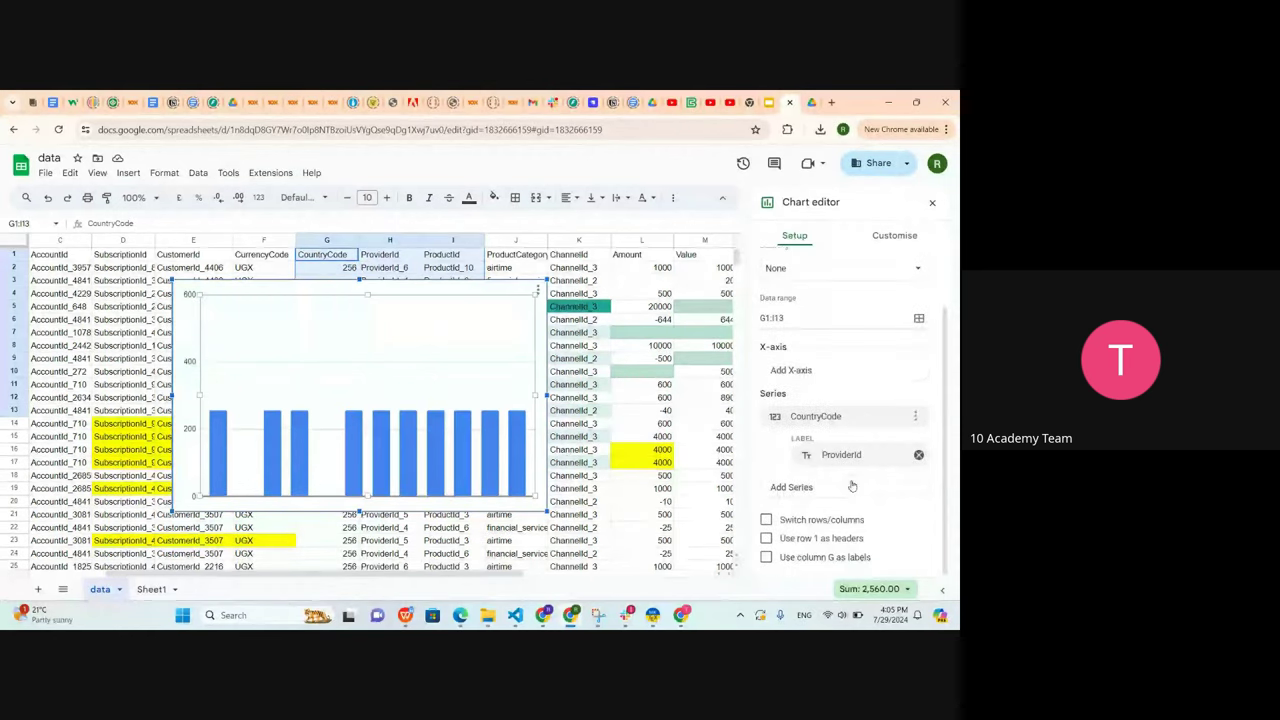
scroll(852, 486, "up", 3)
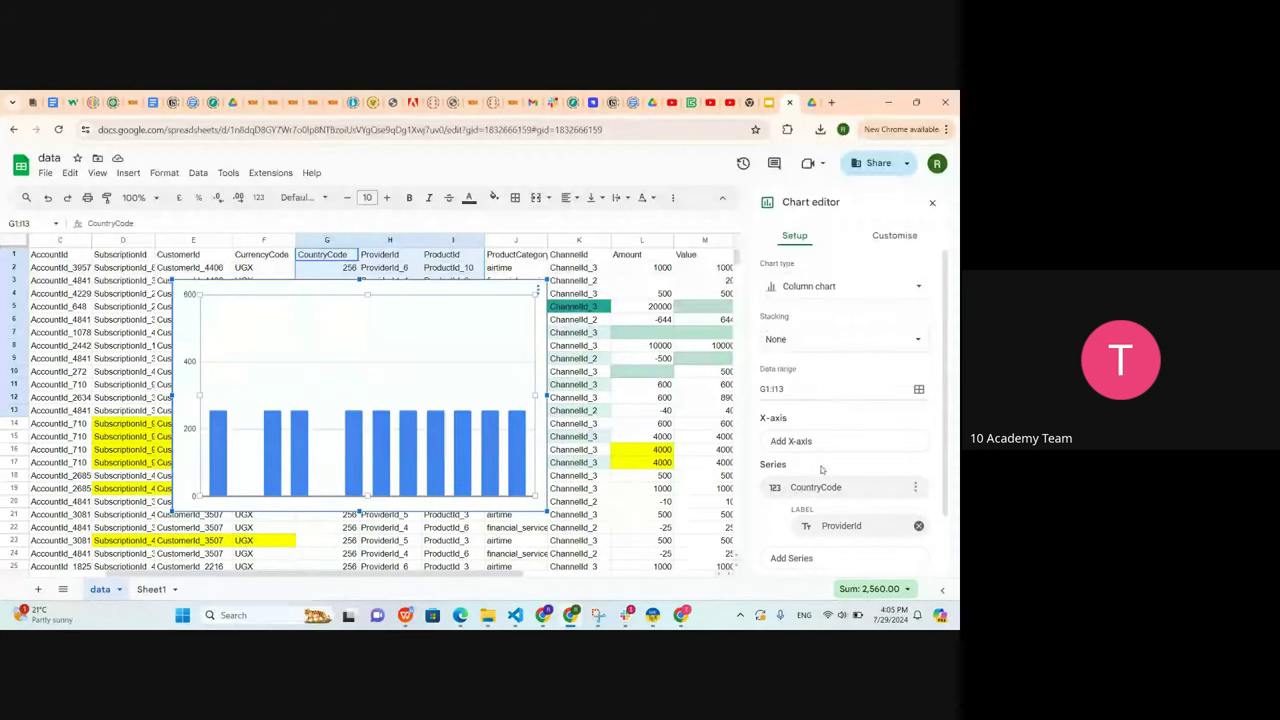
Look through the chart style settings, then bring up the chart type list in Setup
left_click(885, 237)
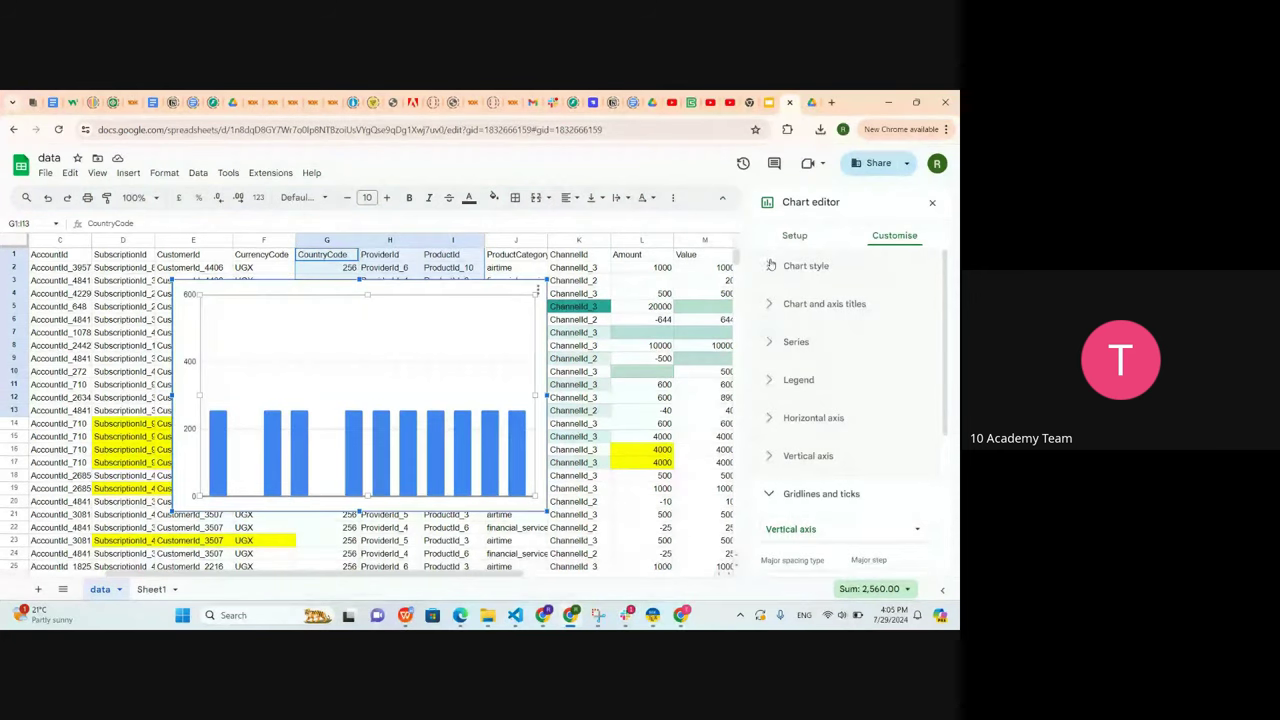
left_click(771, 268)
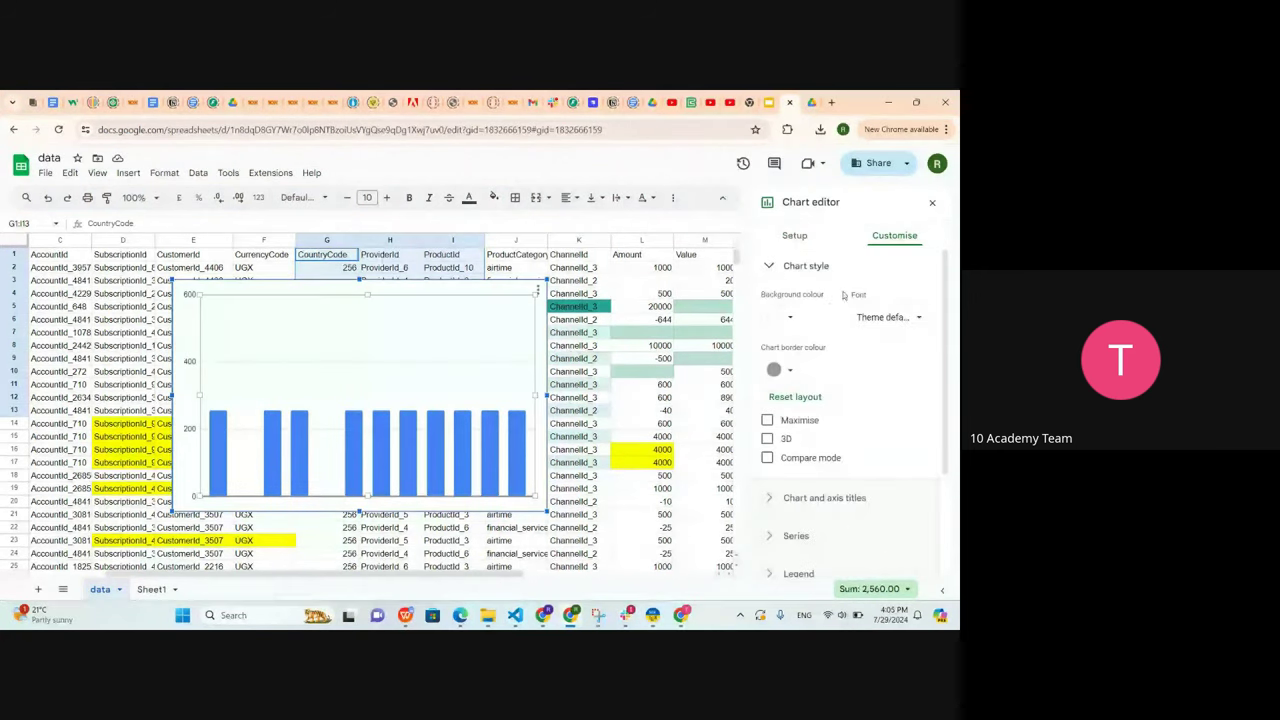
left_click(789, 238)
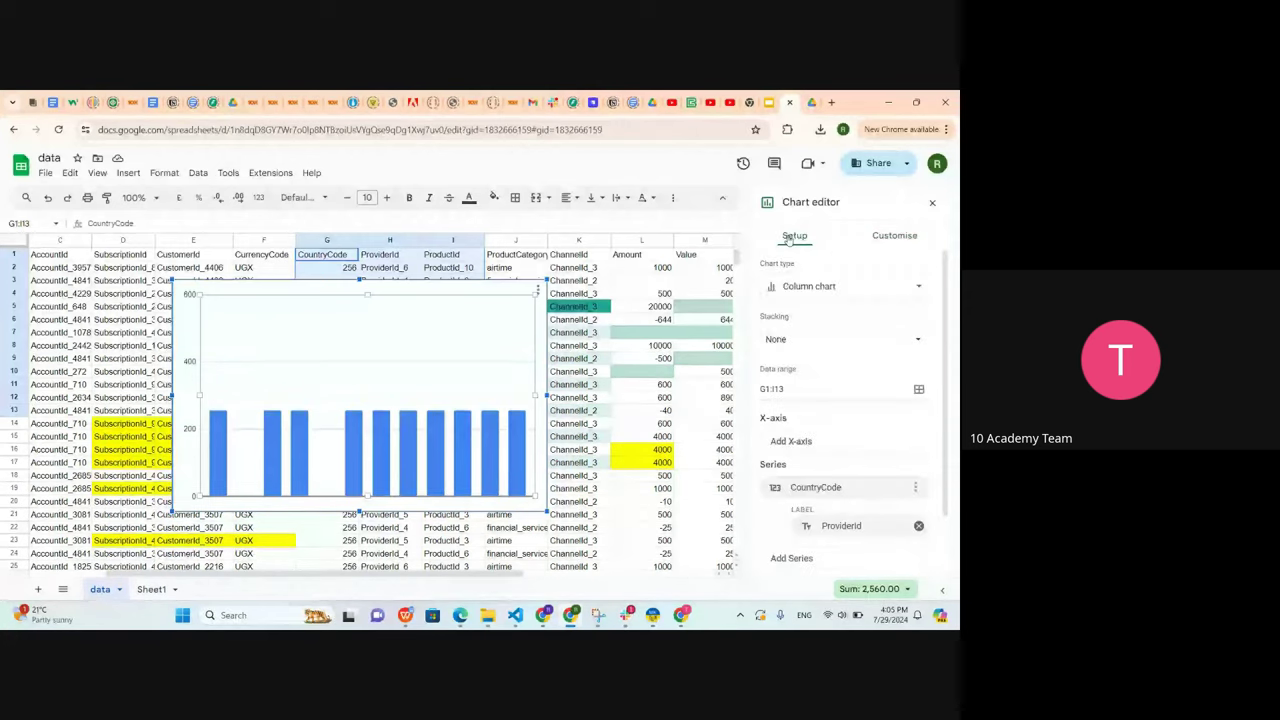
left_click(802, 290)
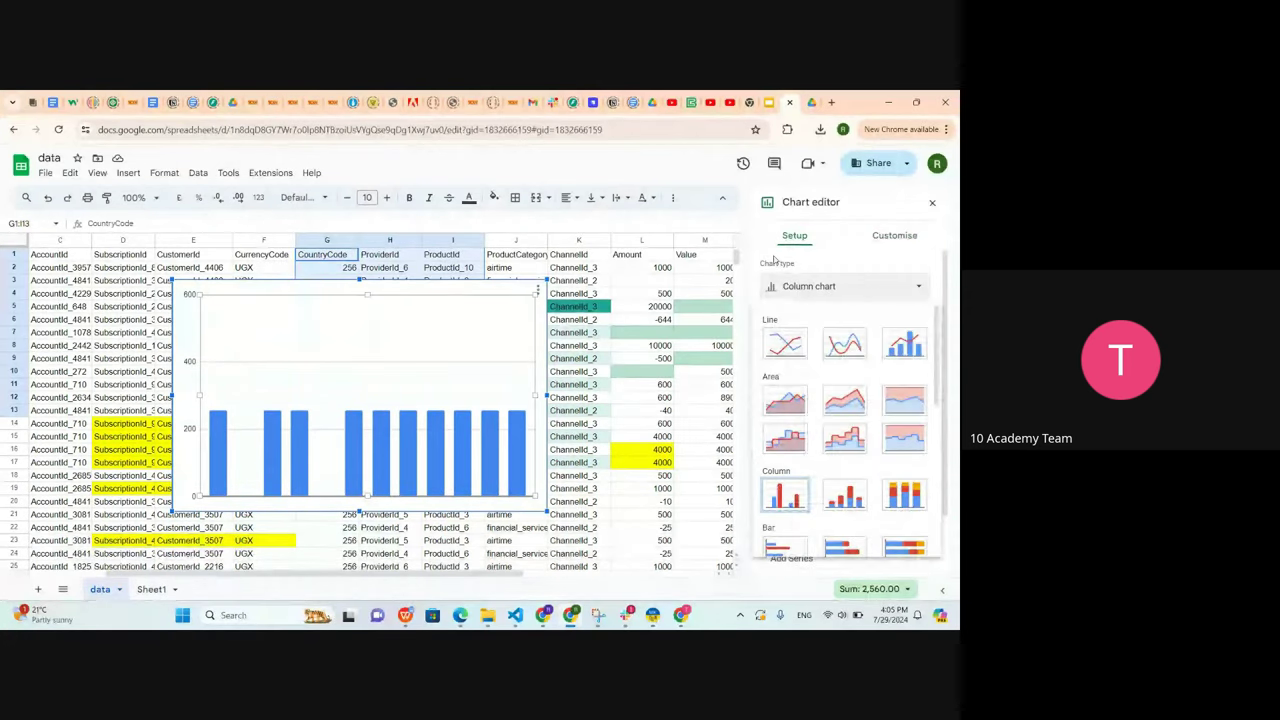
Try a smooth line chart, undo it, and switch the chart to Combo
left_click(843, 344)
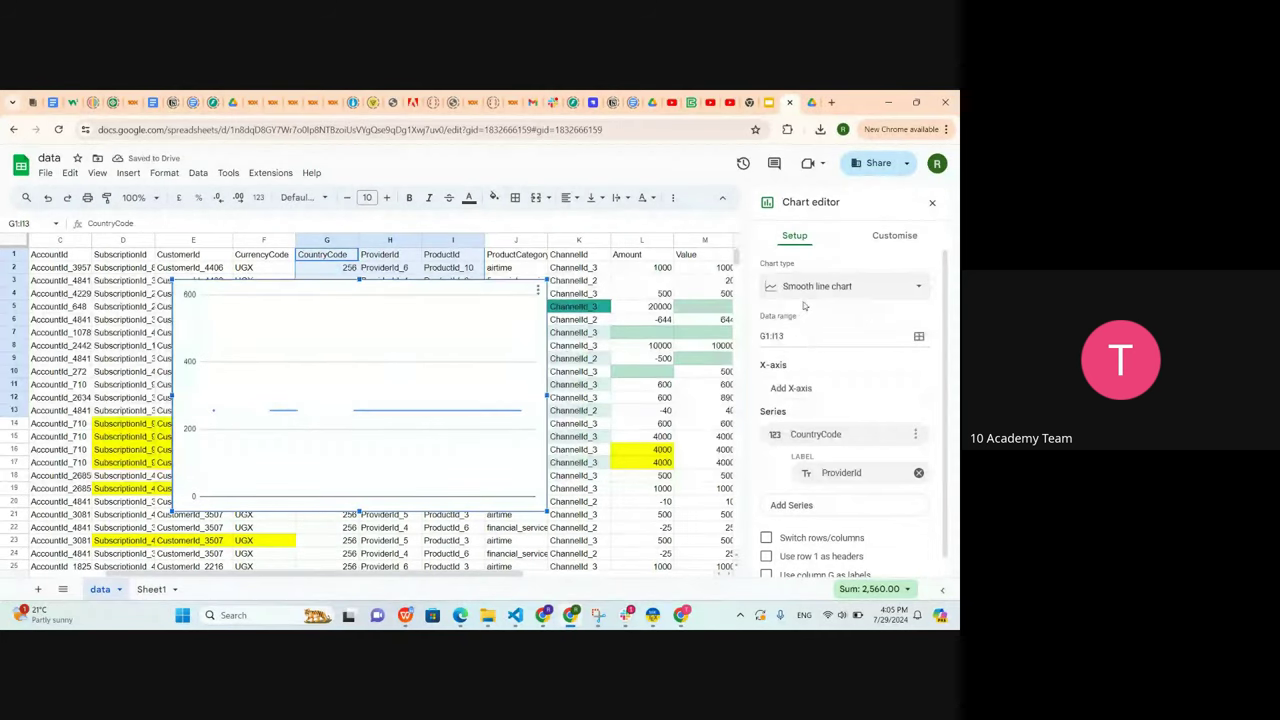
key("ctrl+z")
left_click(787, 288)
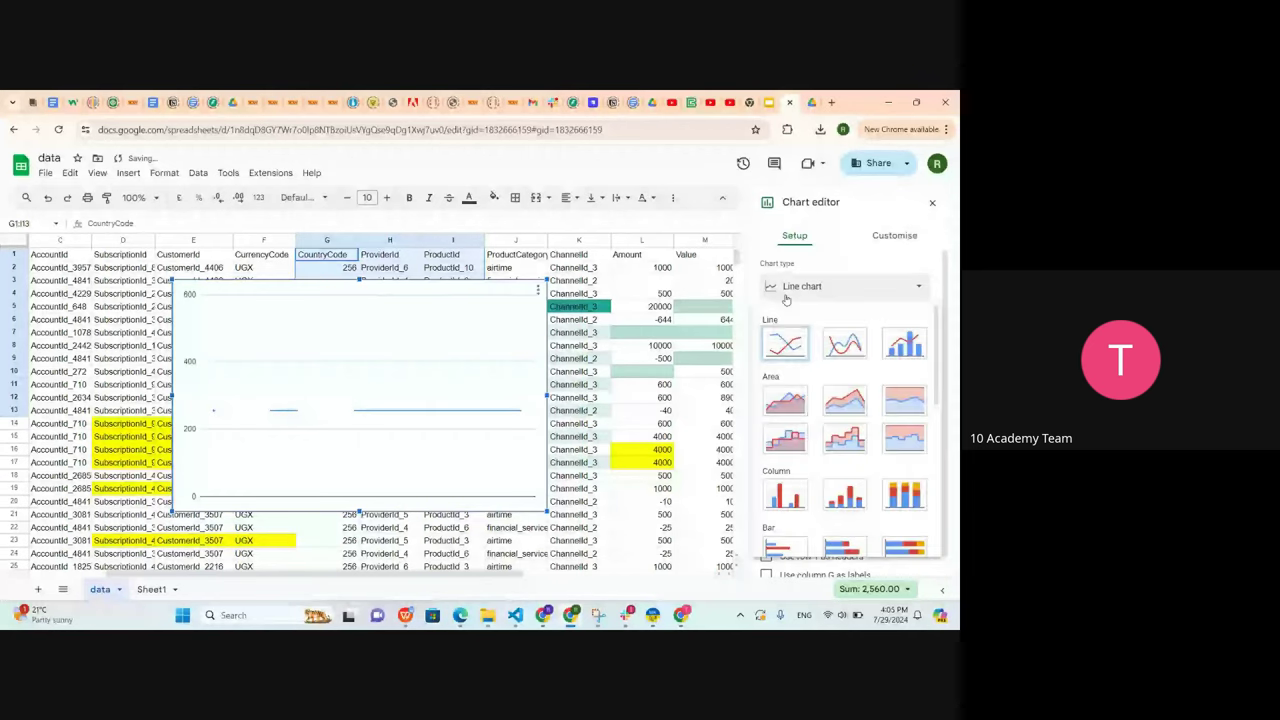
left_click(905, 343)
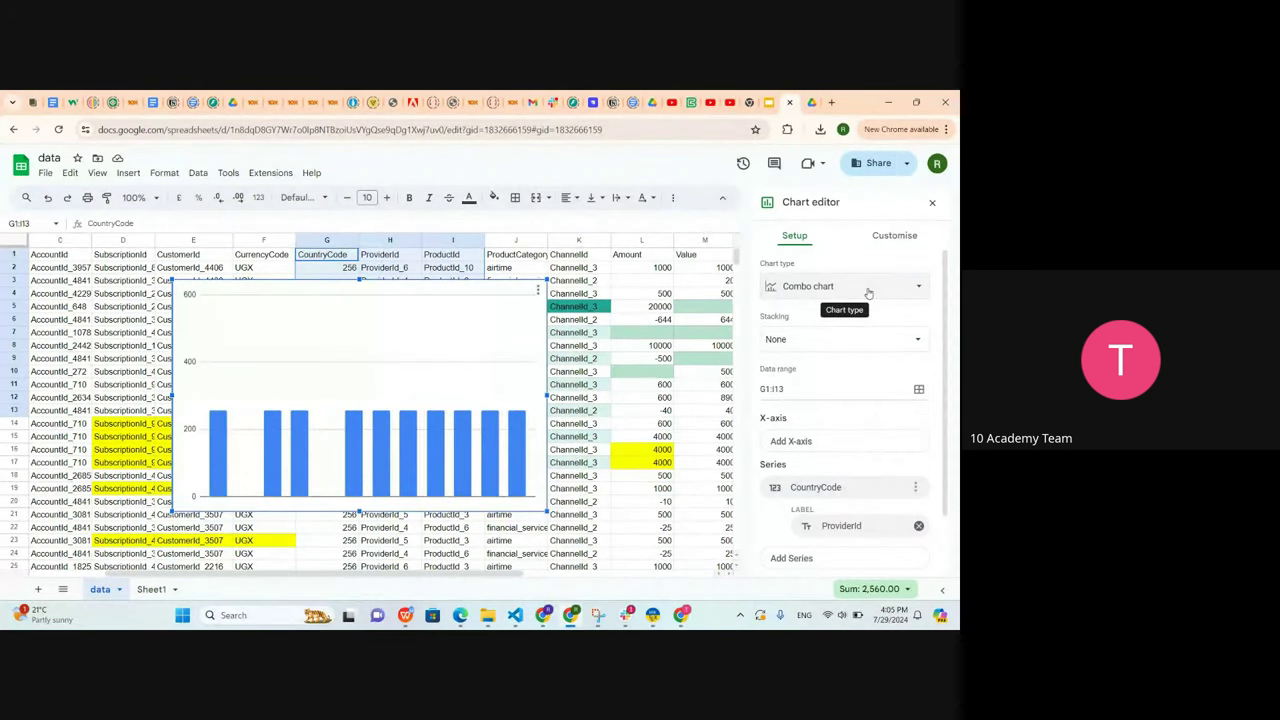
Try 100% stacked bar, then settle on a 100% stacked column chart
left_click(900, 288)
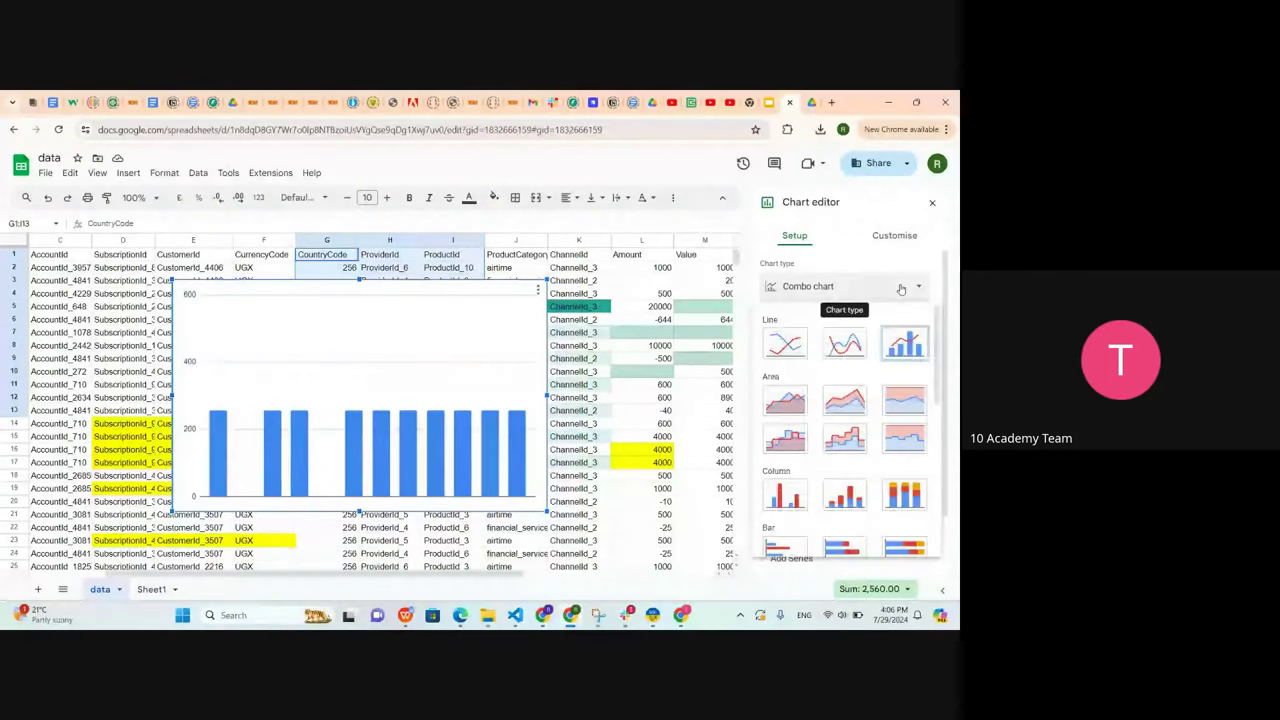
scroll(868, 445, "down", 3)
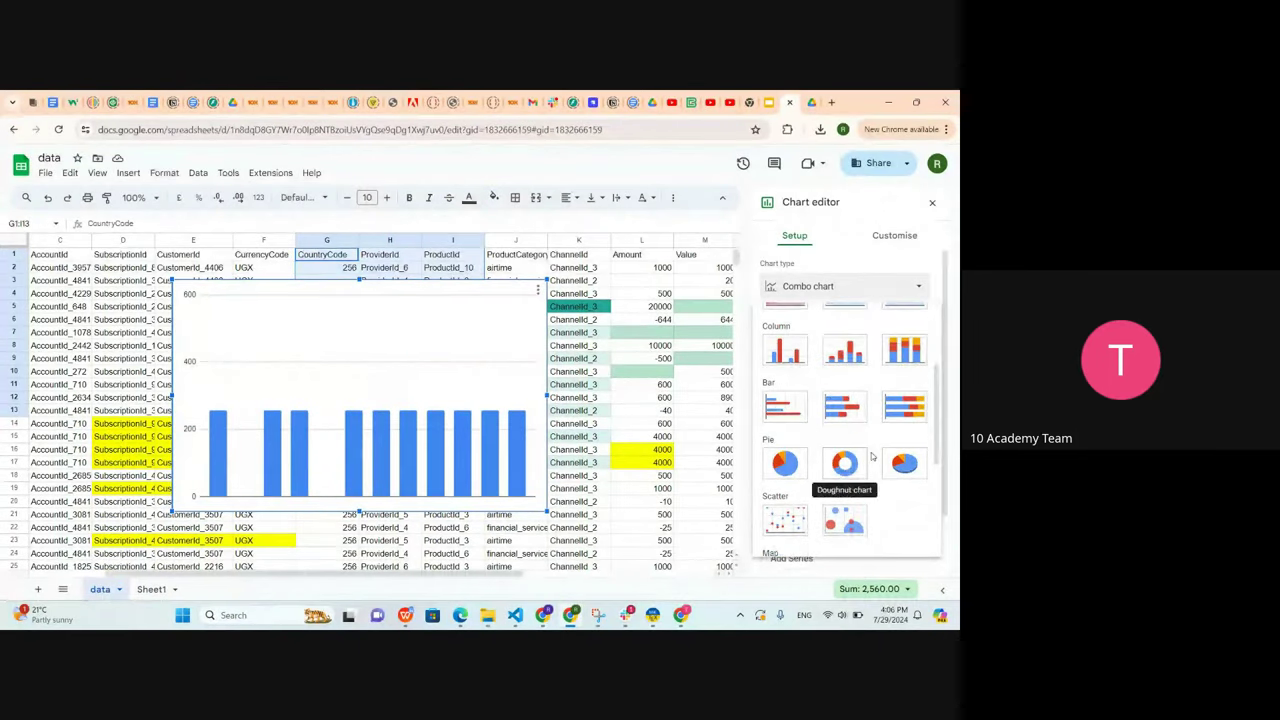
left_click(904, 405)
left_click(829, 287)
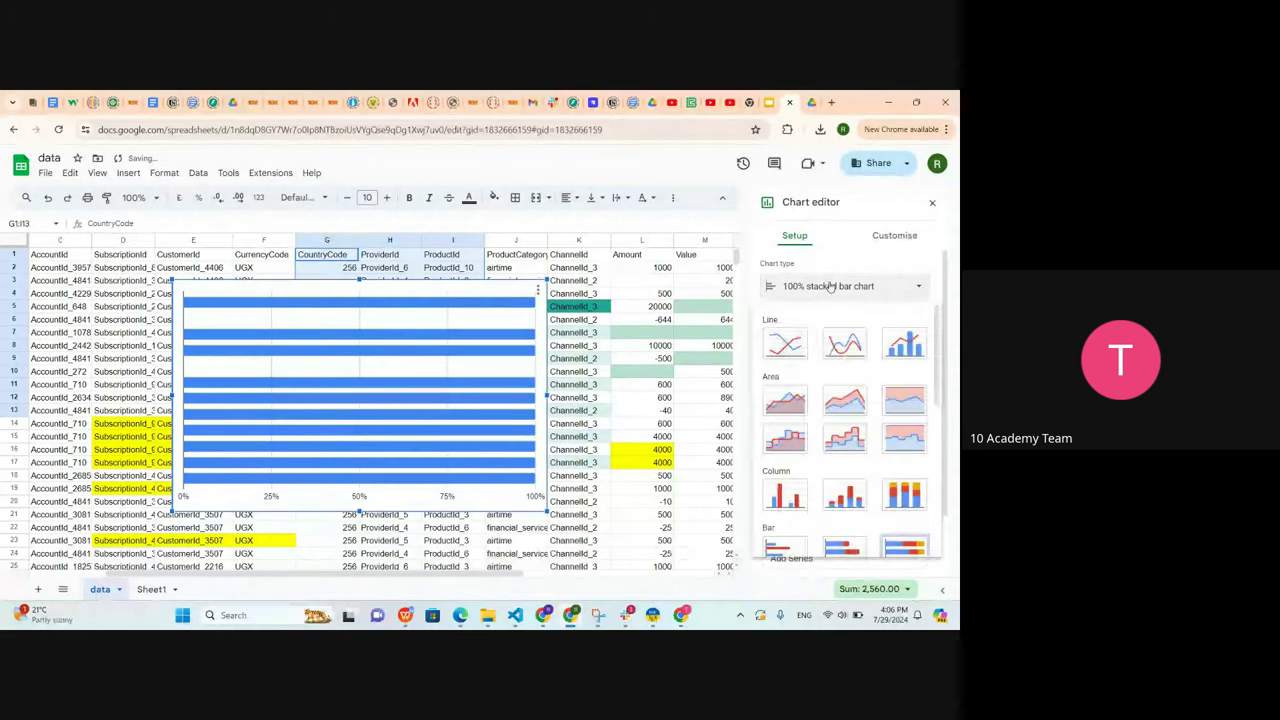
scroll(896, 438, "down", 2)
left_click(904, 421)
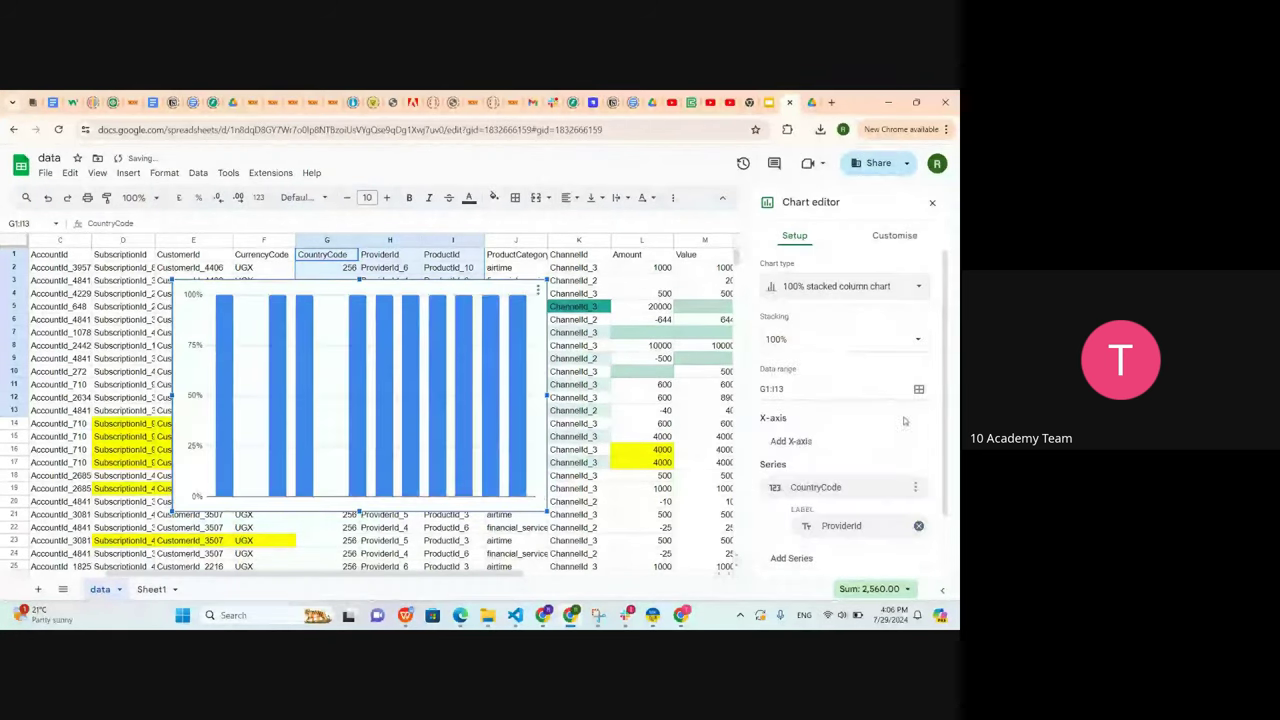
scroll(801, 367, "down", 1)
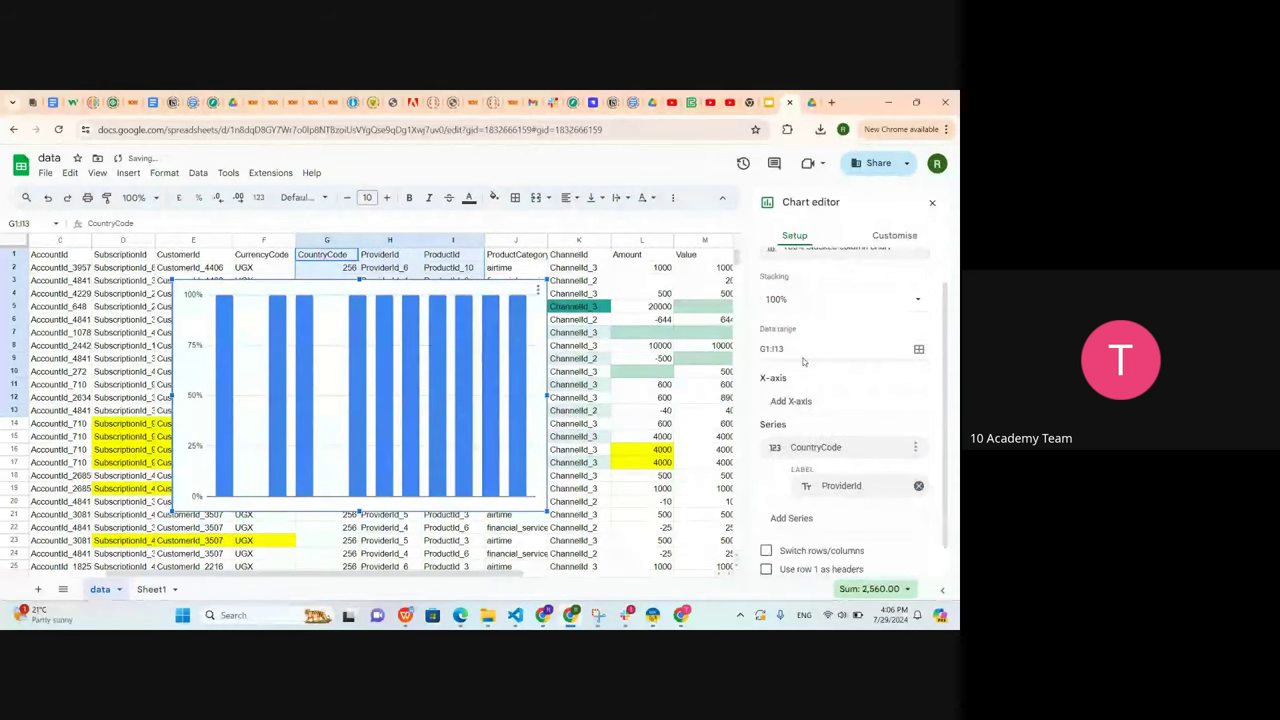
scroll(803, 362, "down", 1)
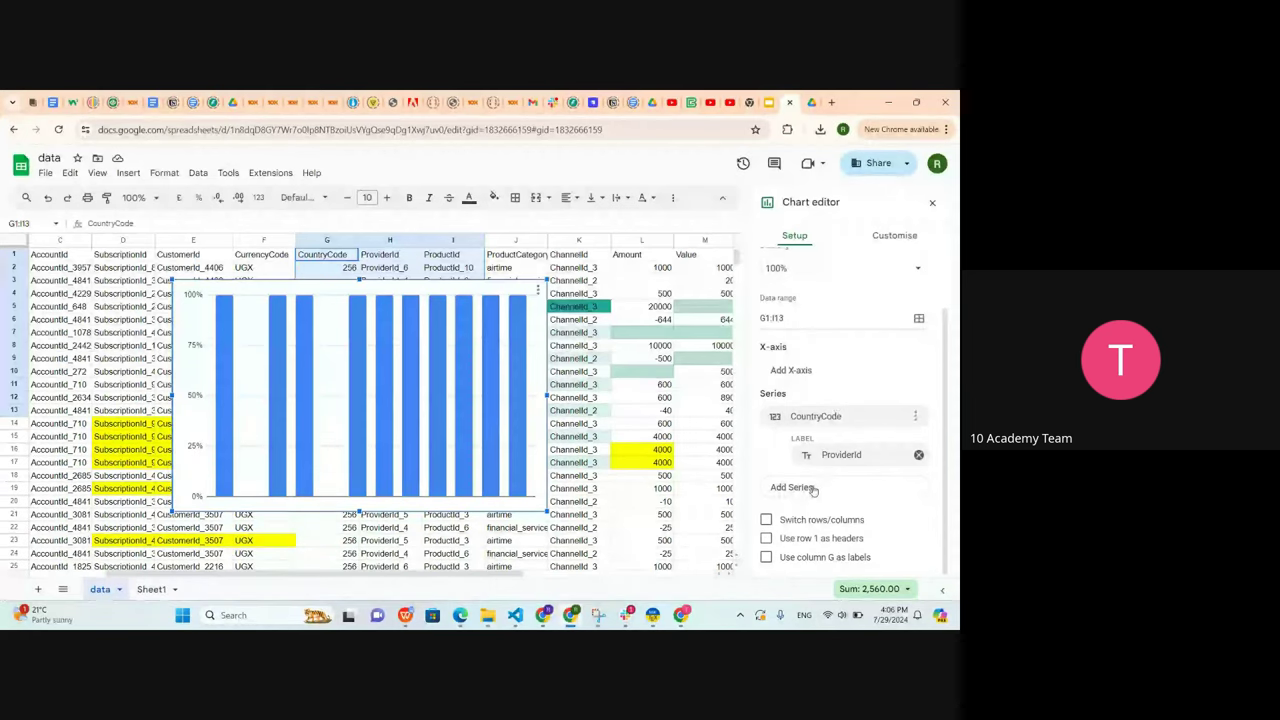
scroll(826, 380, "up", 2)
Enter 'country code' as the chart title under Chart and axis titles, with Comic Sans title font
left_click(896, 238)
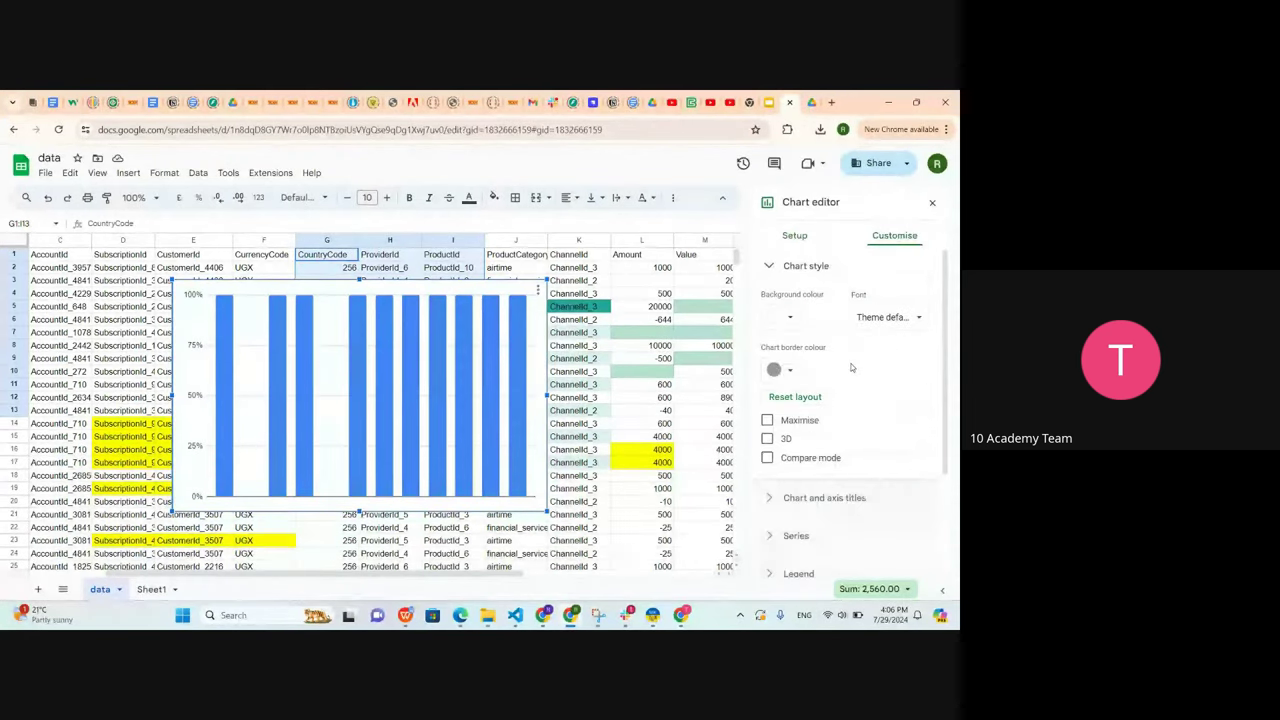
scroll(851, 368, "down", 3)
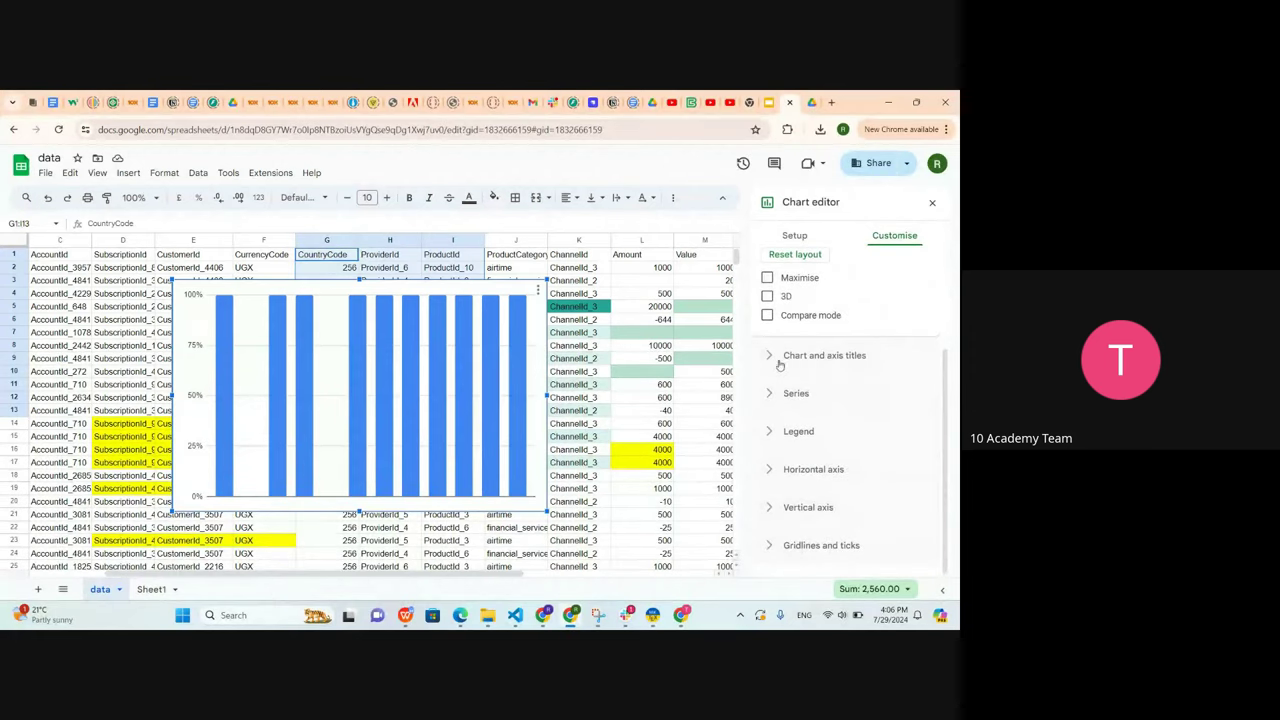
left_click(773, 360)
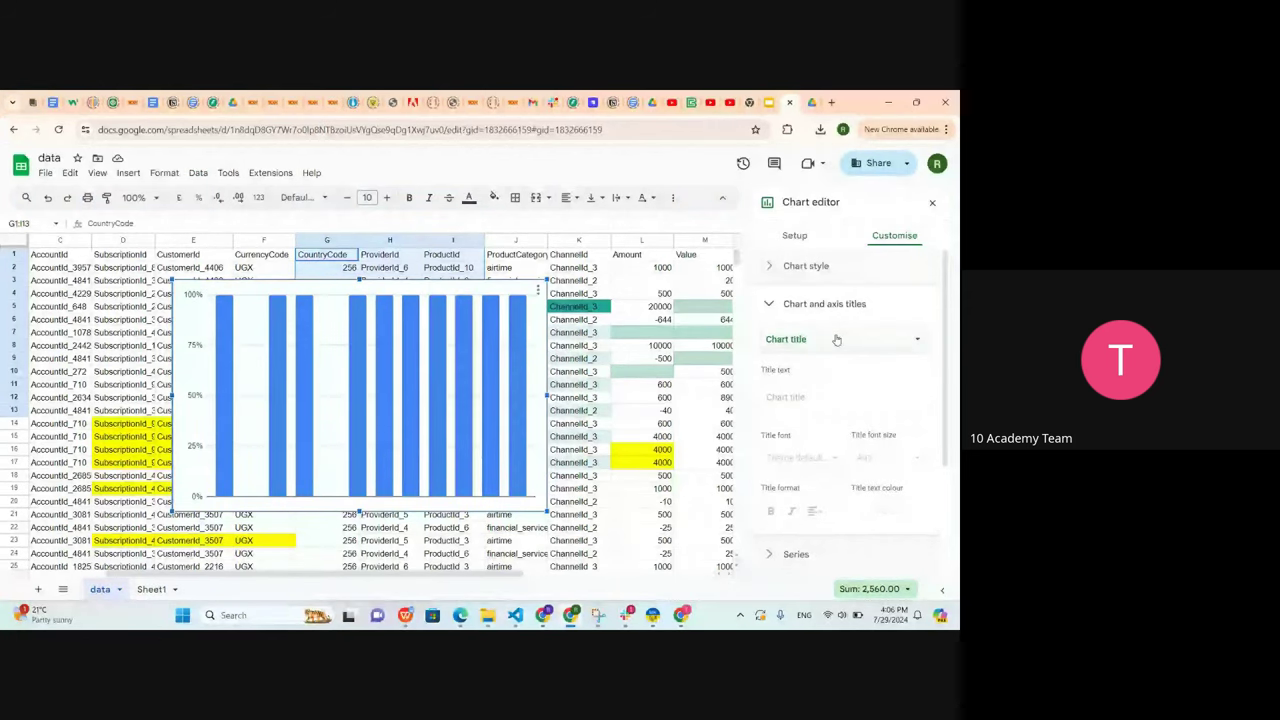
left_click(790, 399)
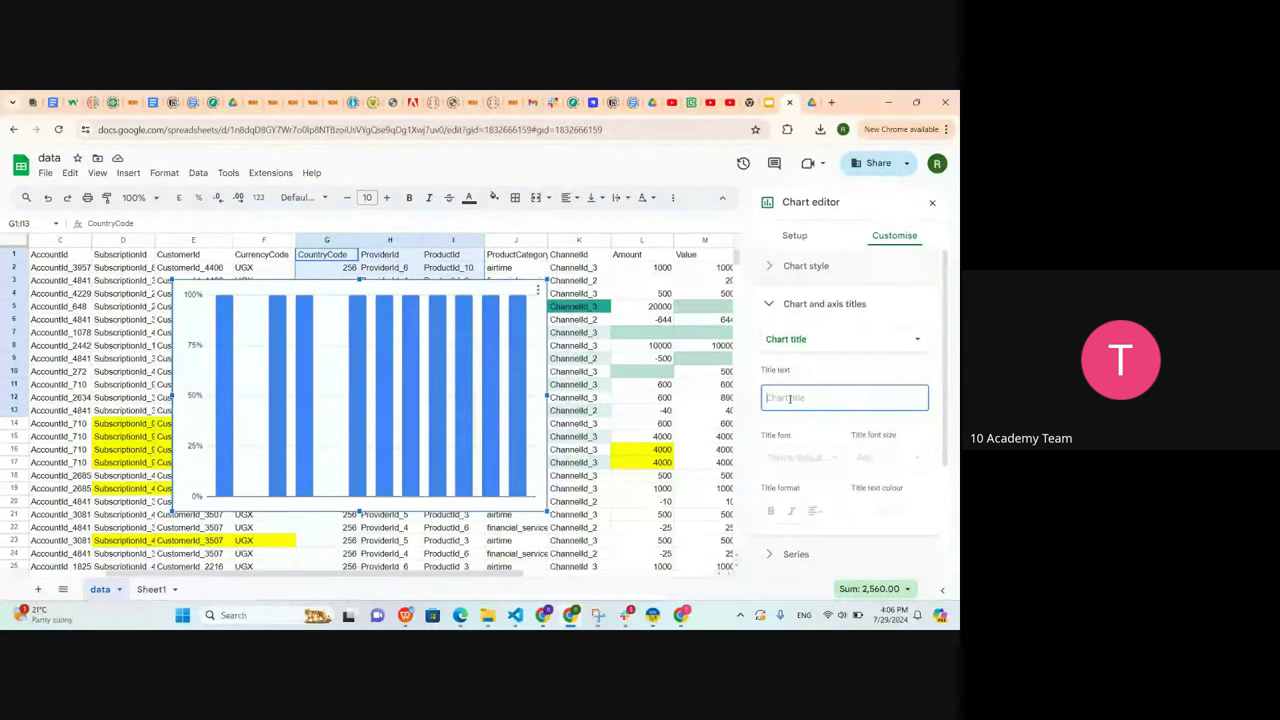
type("cou")
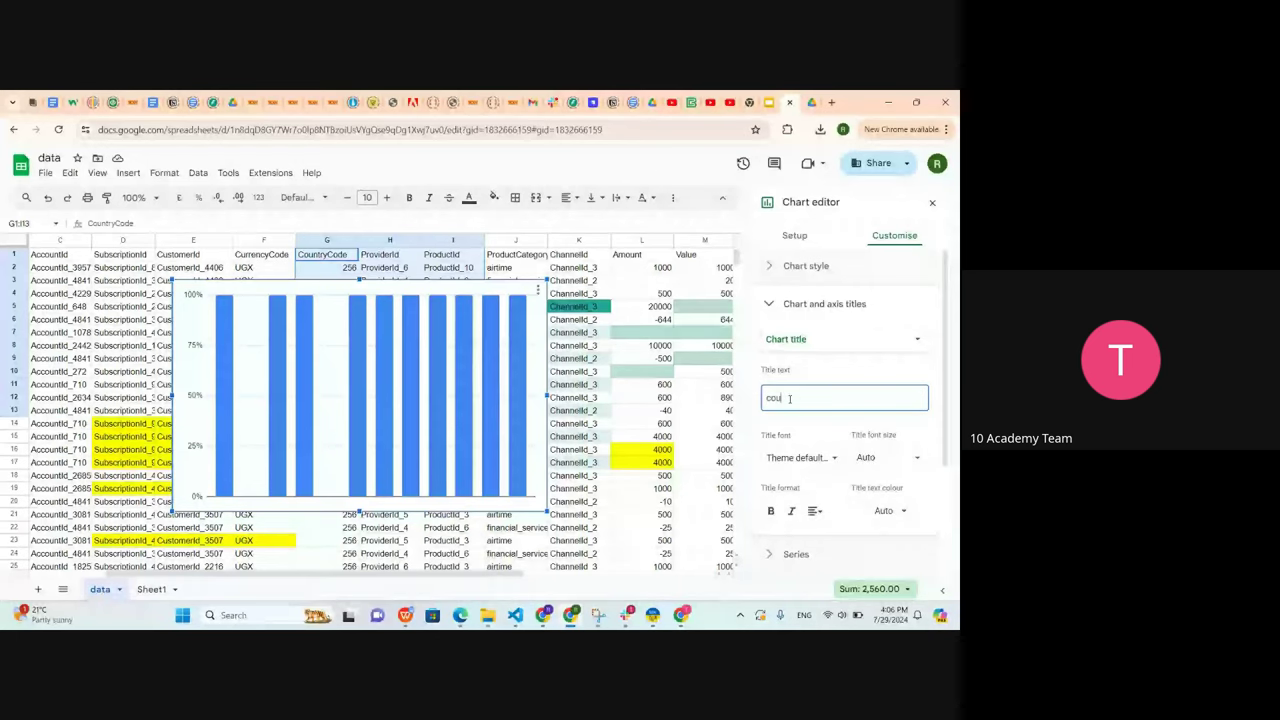
type("ntry code")
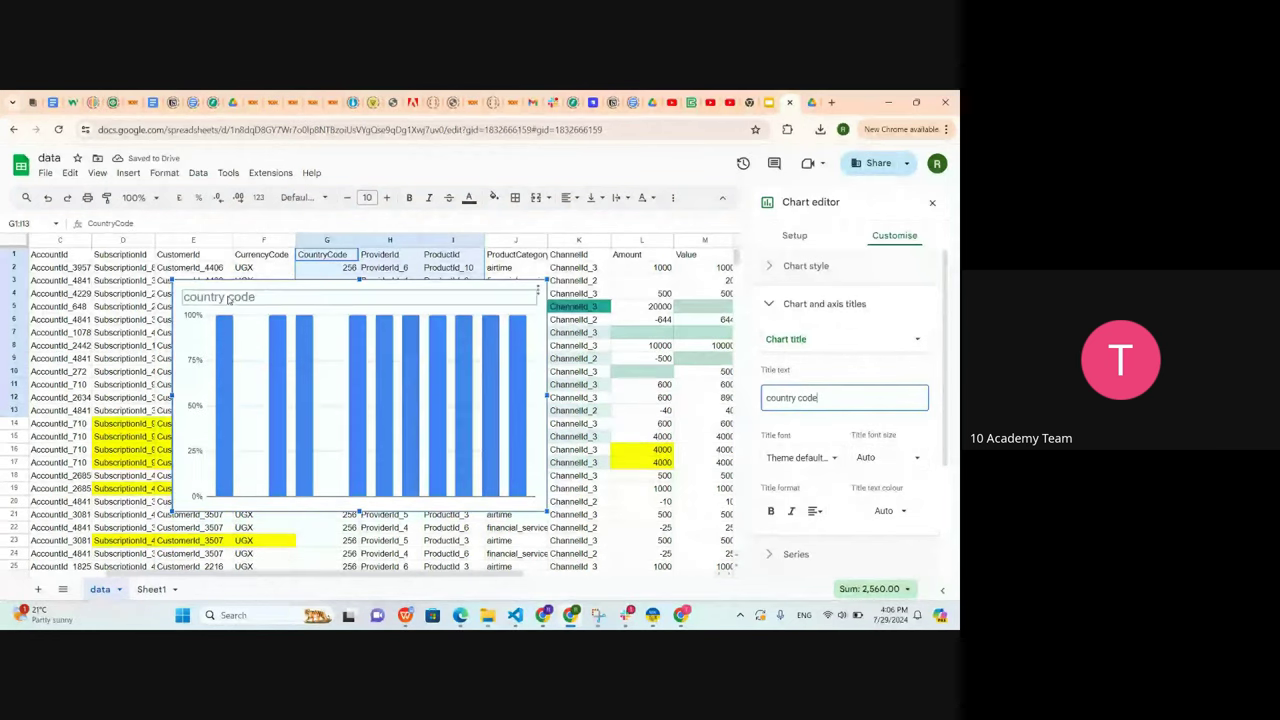
scroll(859, 493, "down", 3)
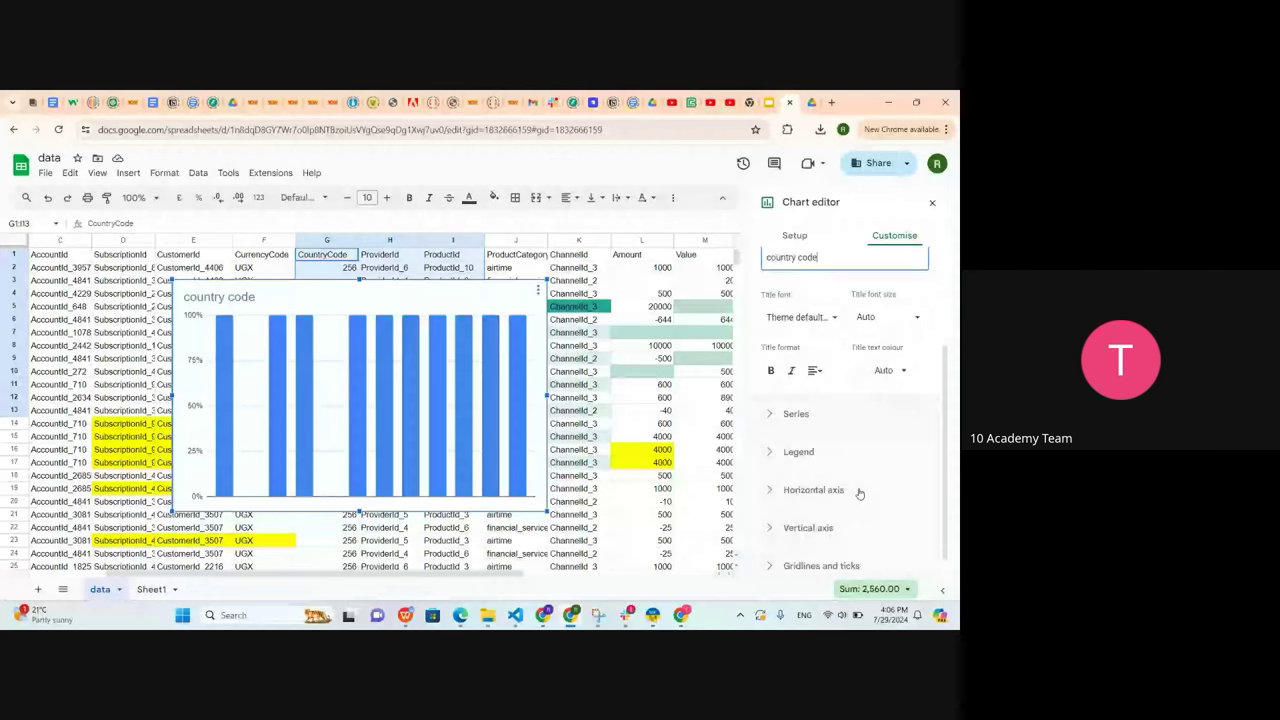
scroll(834, 271, "up", 3)
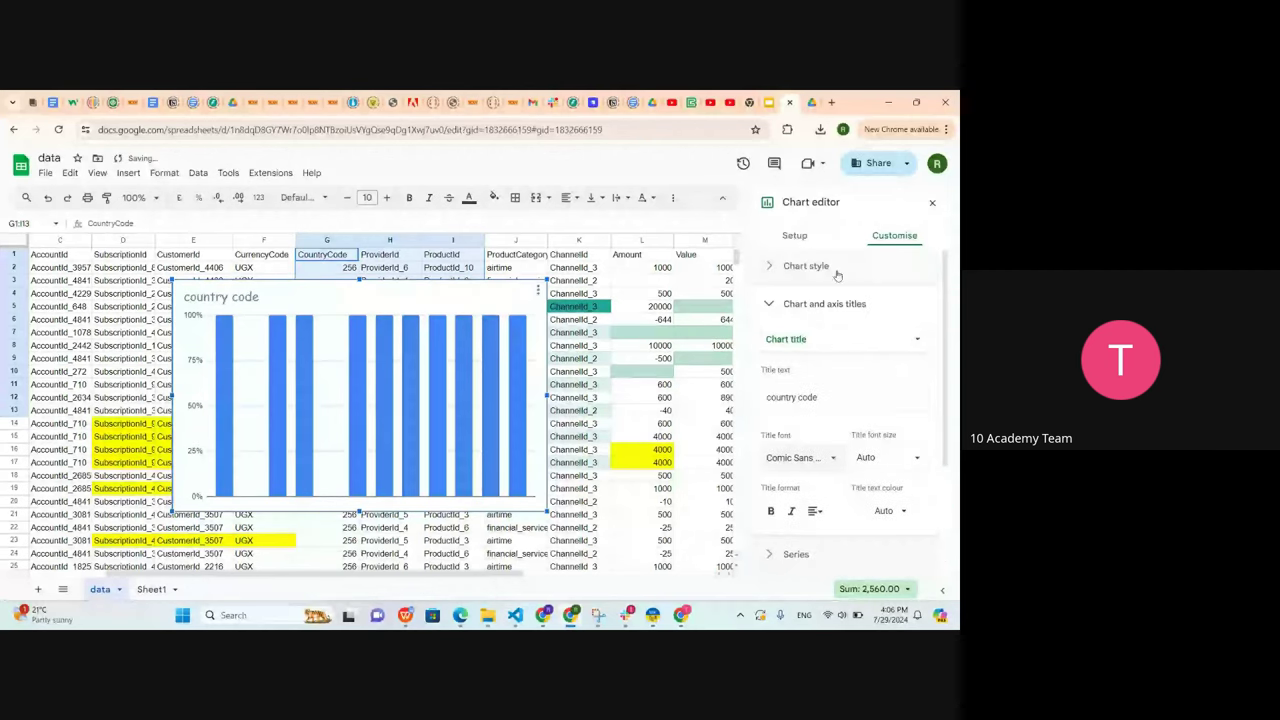
Close the chart editor, select K13, and drag the 'country code' chart over columns D–J
left_click(930, 205)
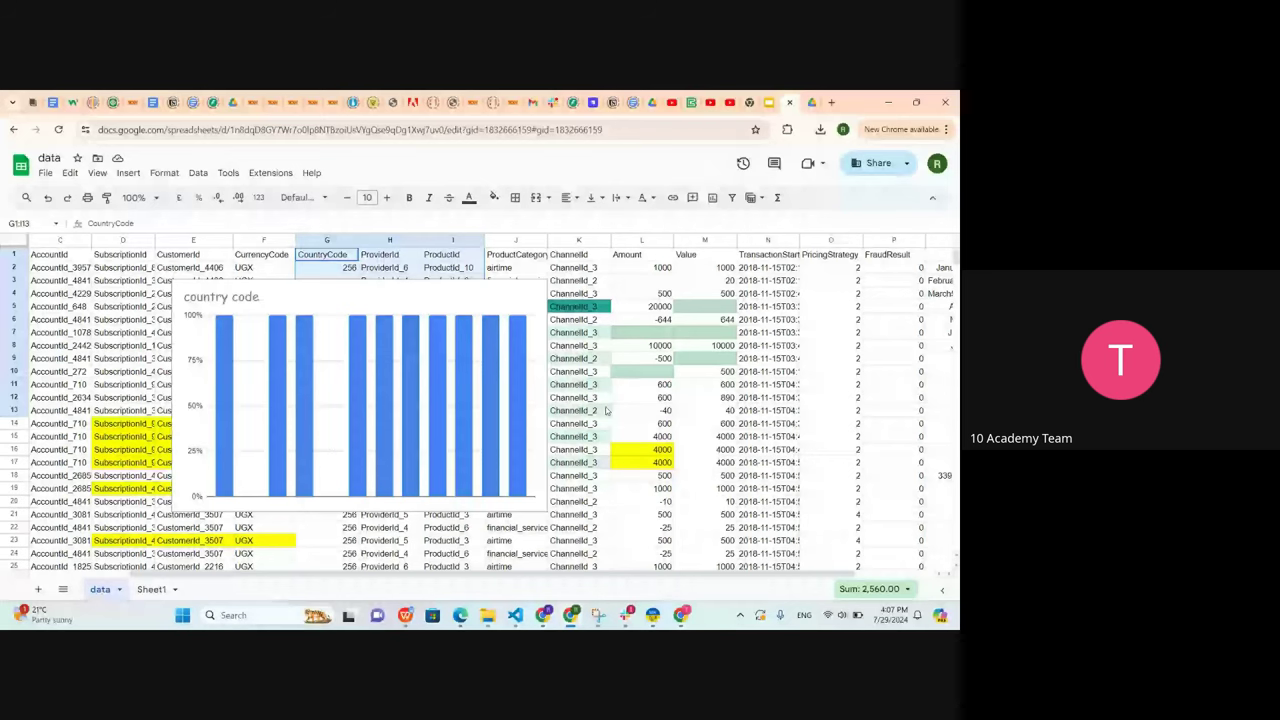
left_click(605, 410)
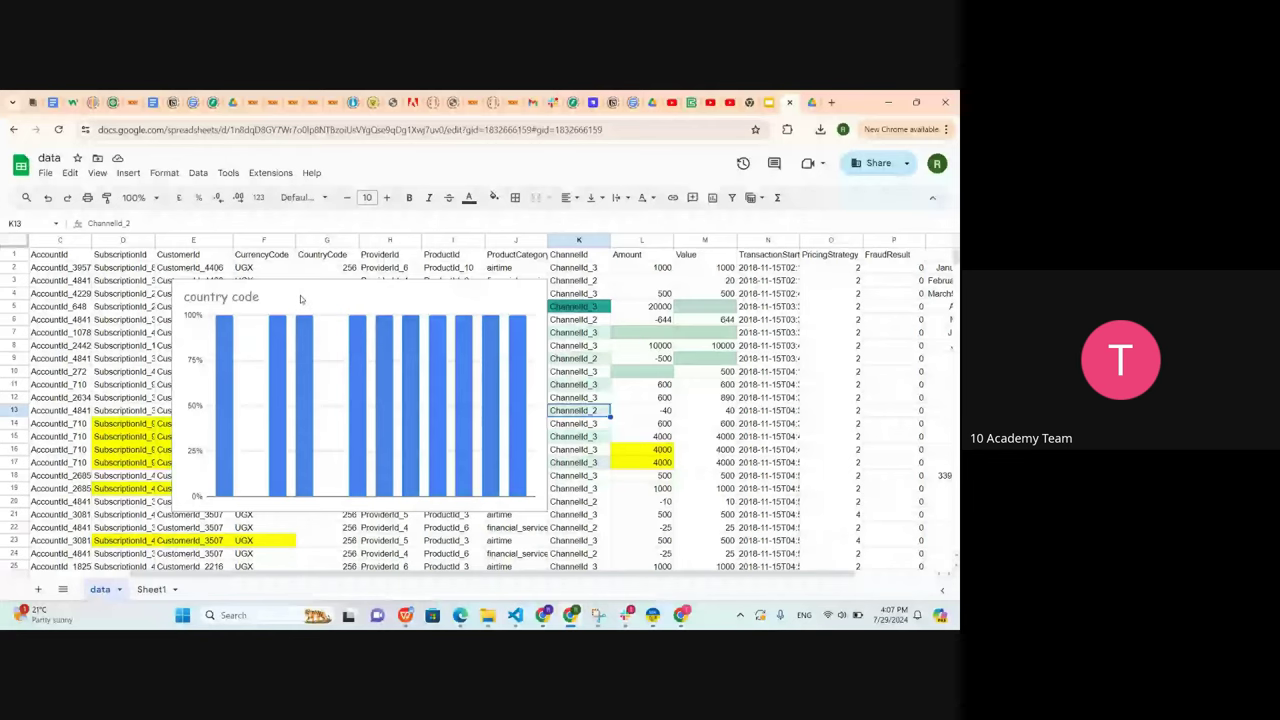
left_click_drag(281, 320, 377, 357)
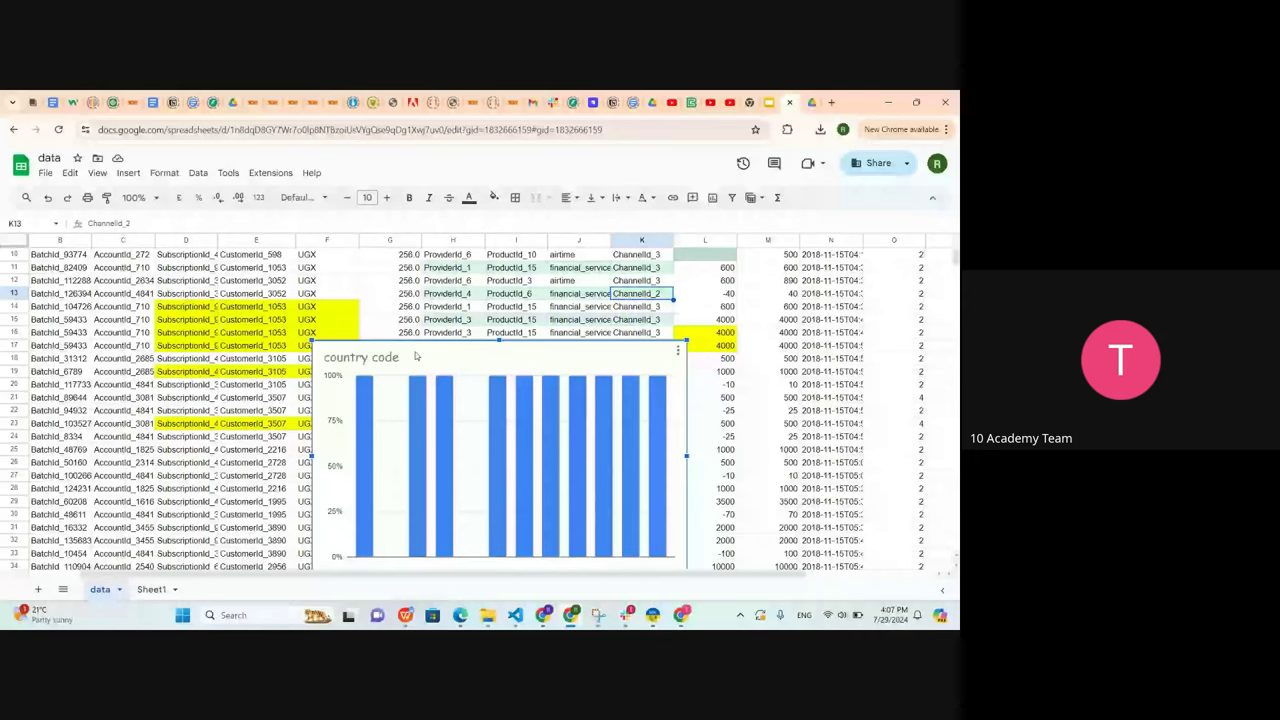
left_click_drag(416, 356, 394, 263)
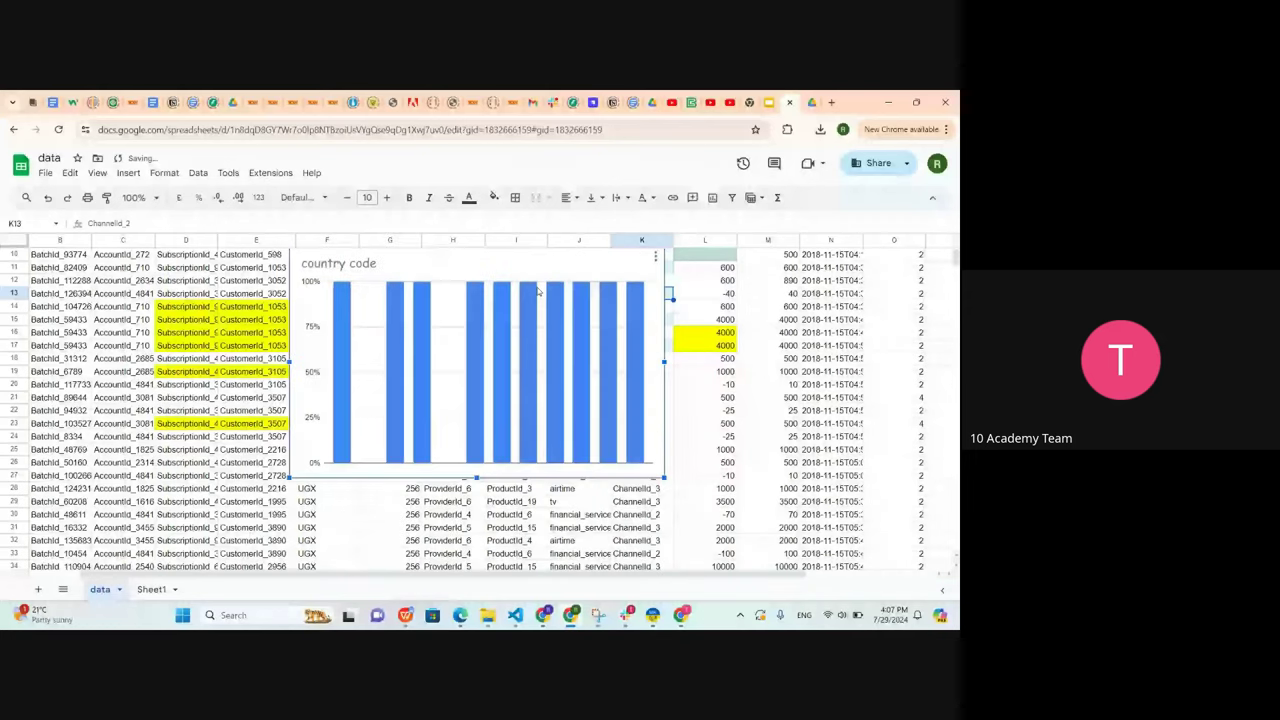
mouse_move(681, 616)
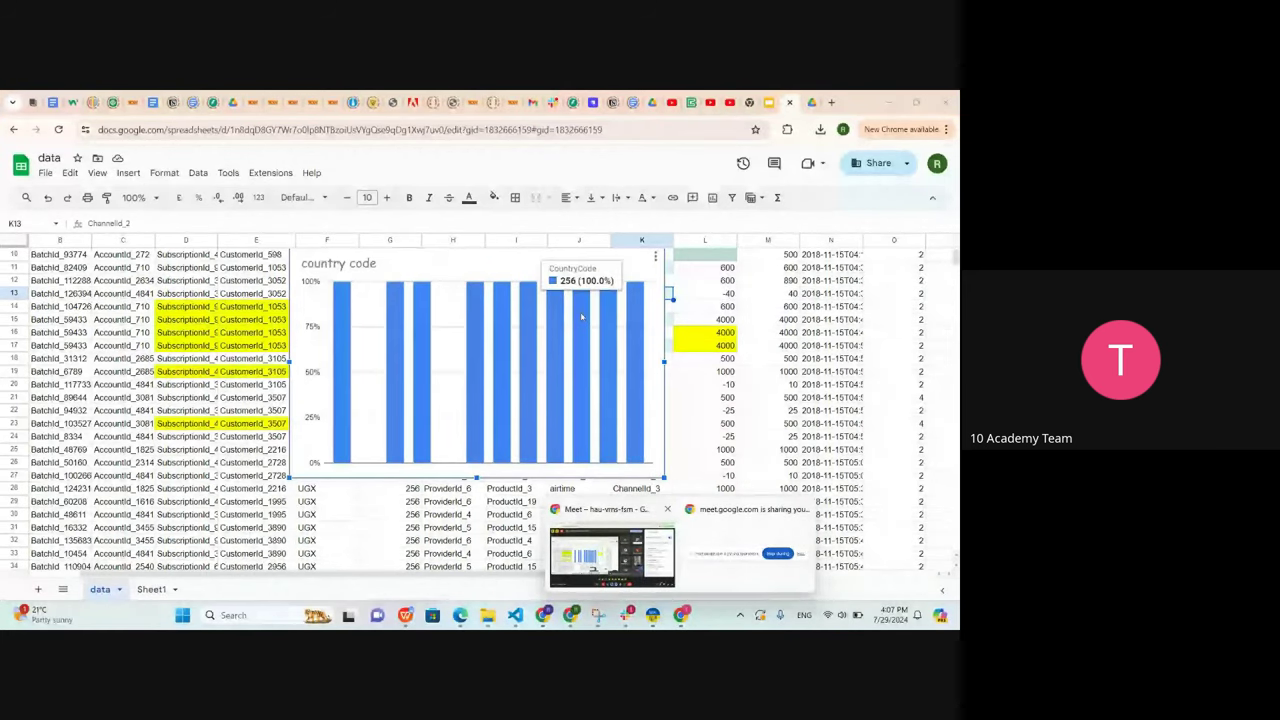
key("ctrl+z")
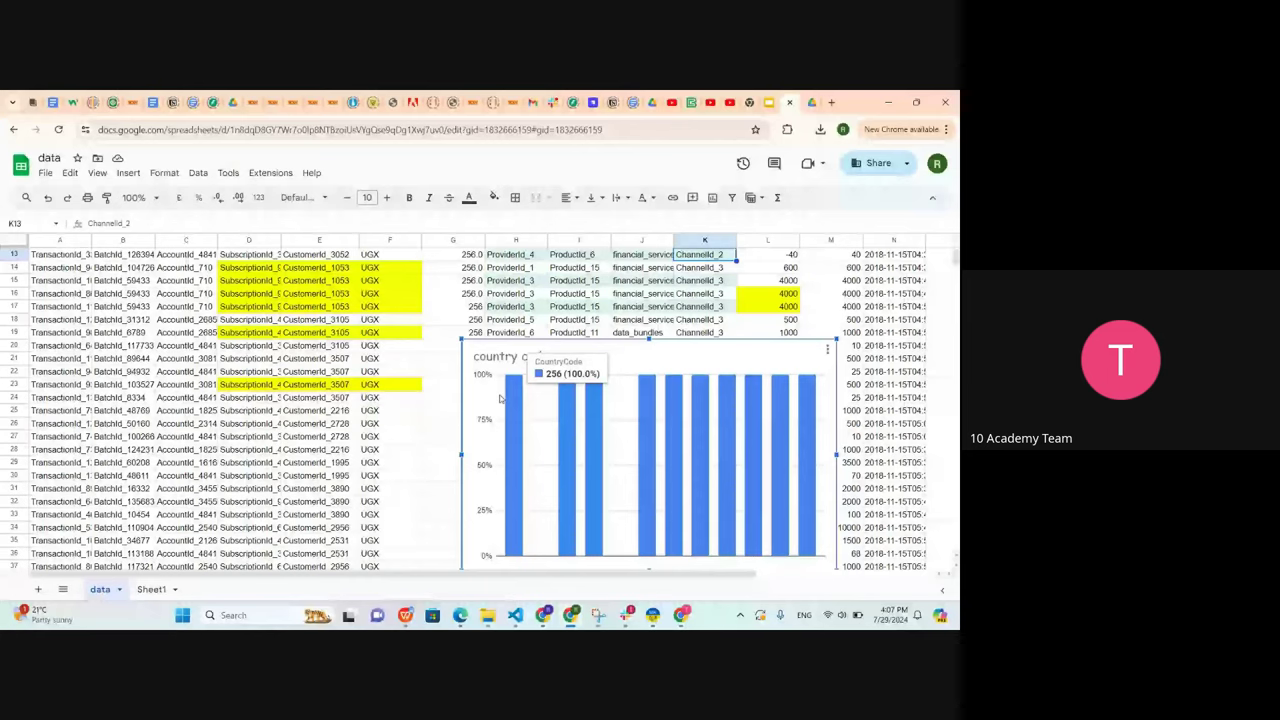
left_click_drag(500, 398, 397, 368)
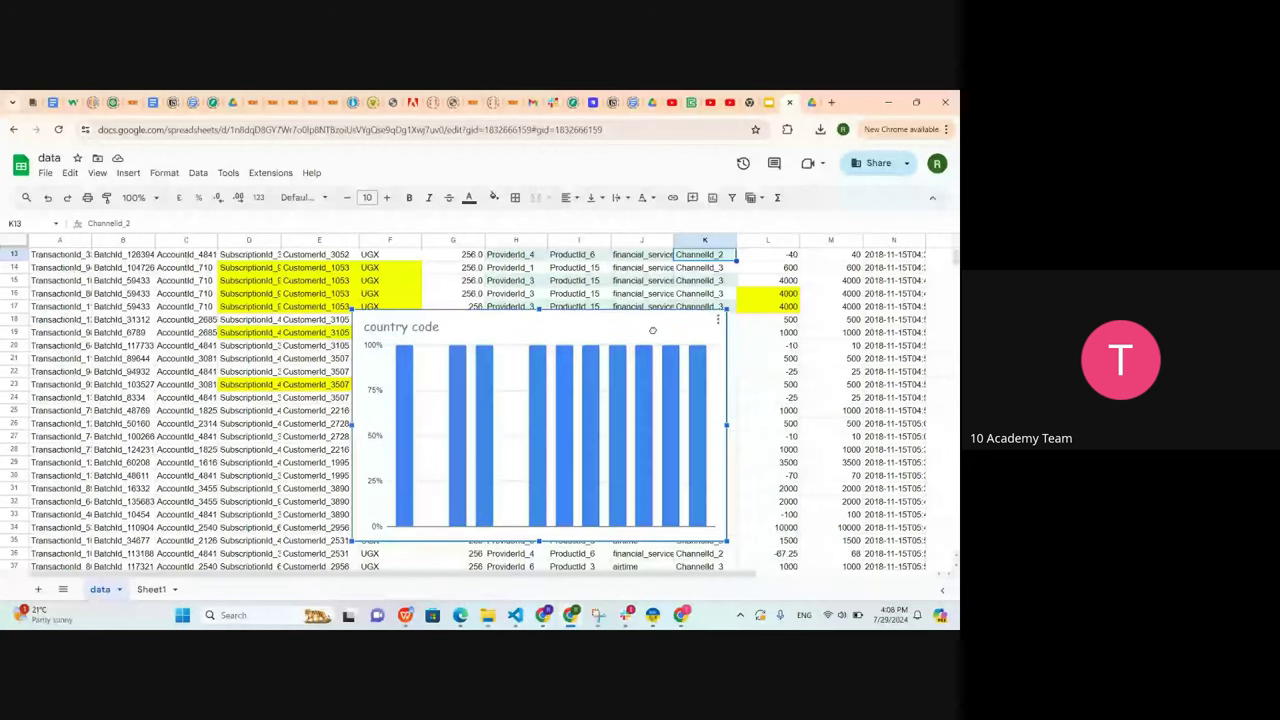
left_click_drag(686, 328, 586, 298)
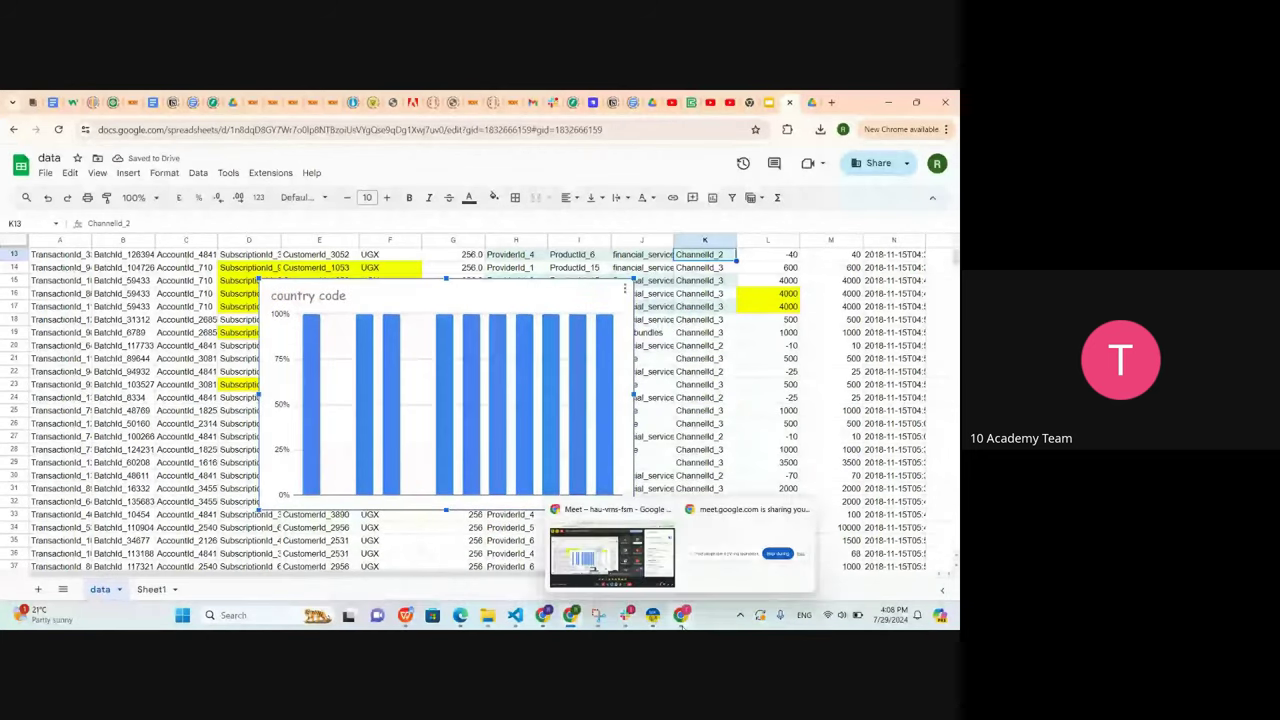
Switch to the Meet call, close the raised-hands notice and open the Present menu
left_click(612, 545)
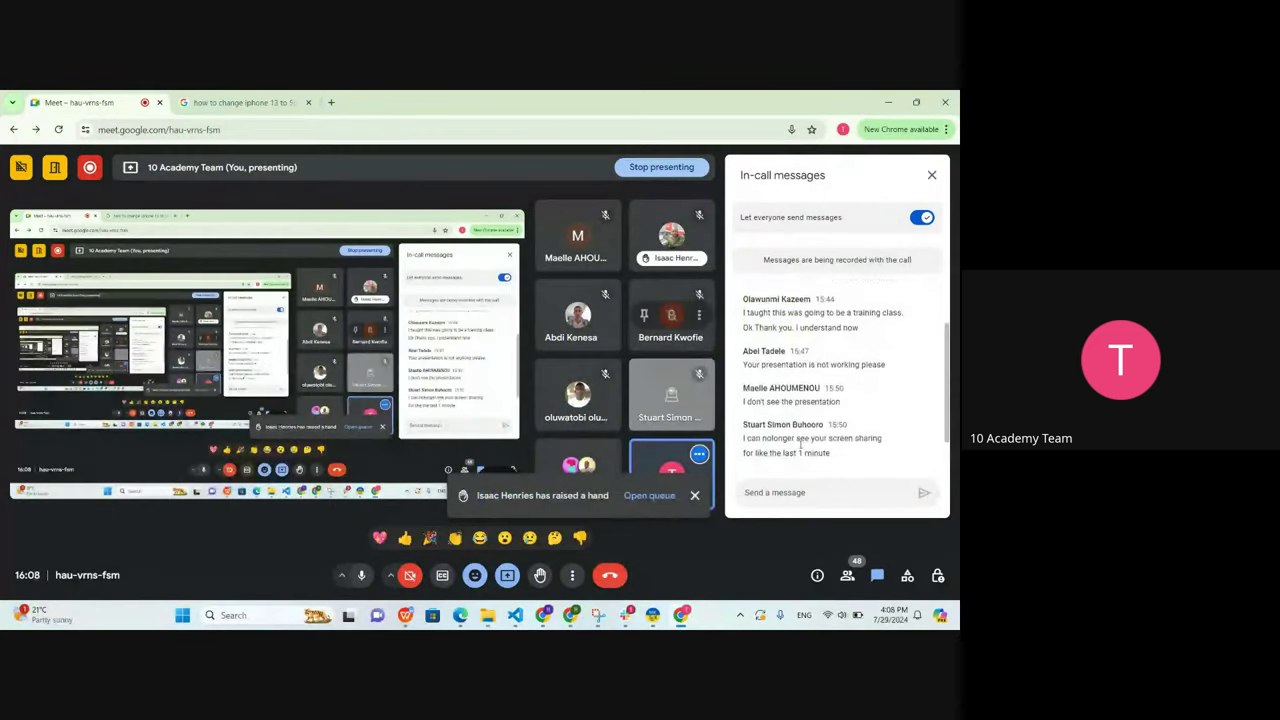
scroll(800, 449, "down", 1)
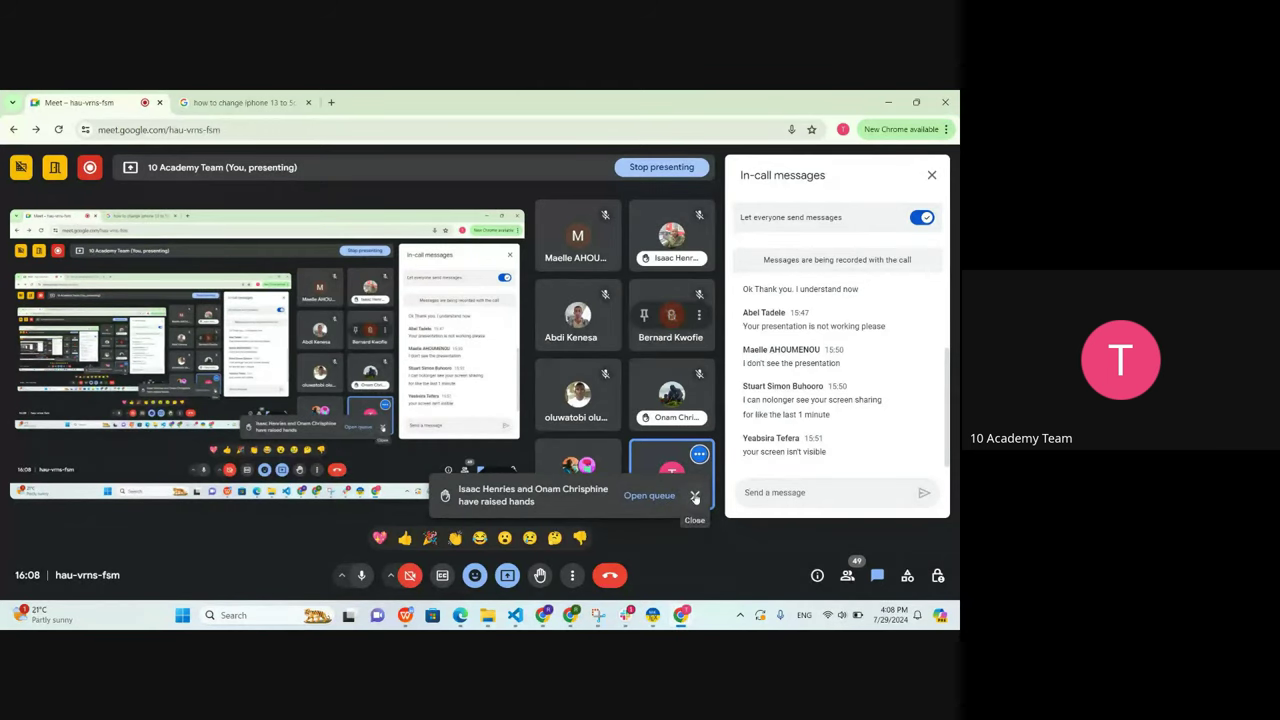
left_click(695, 497)
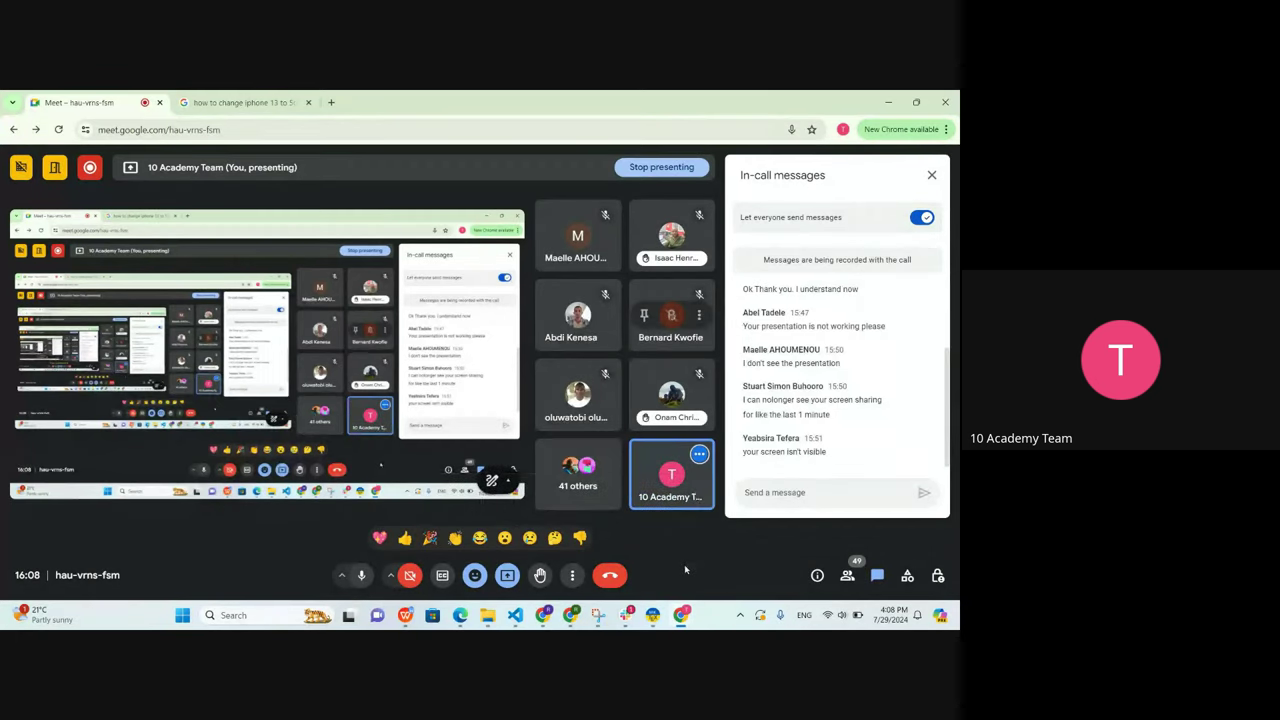
mouse_move(672, 472)
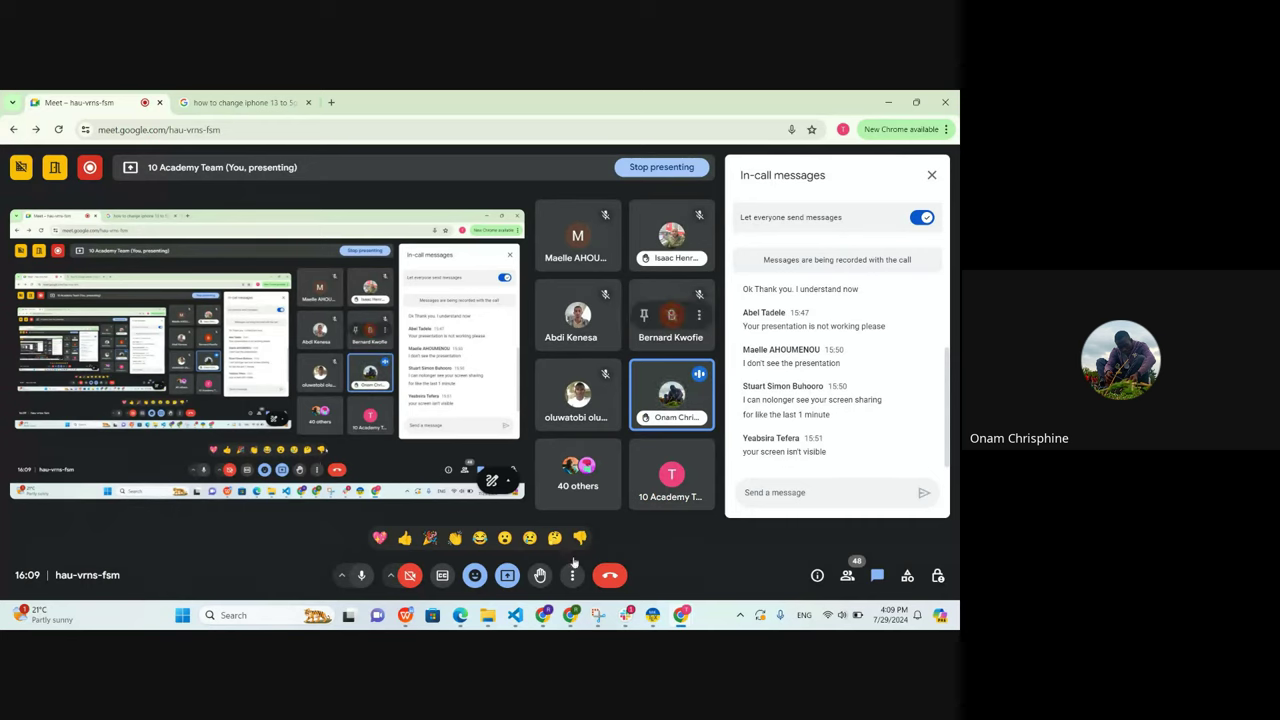
left_click(507, 575)
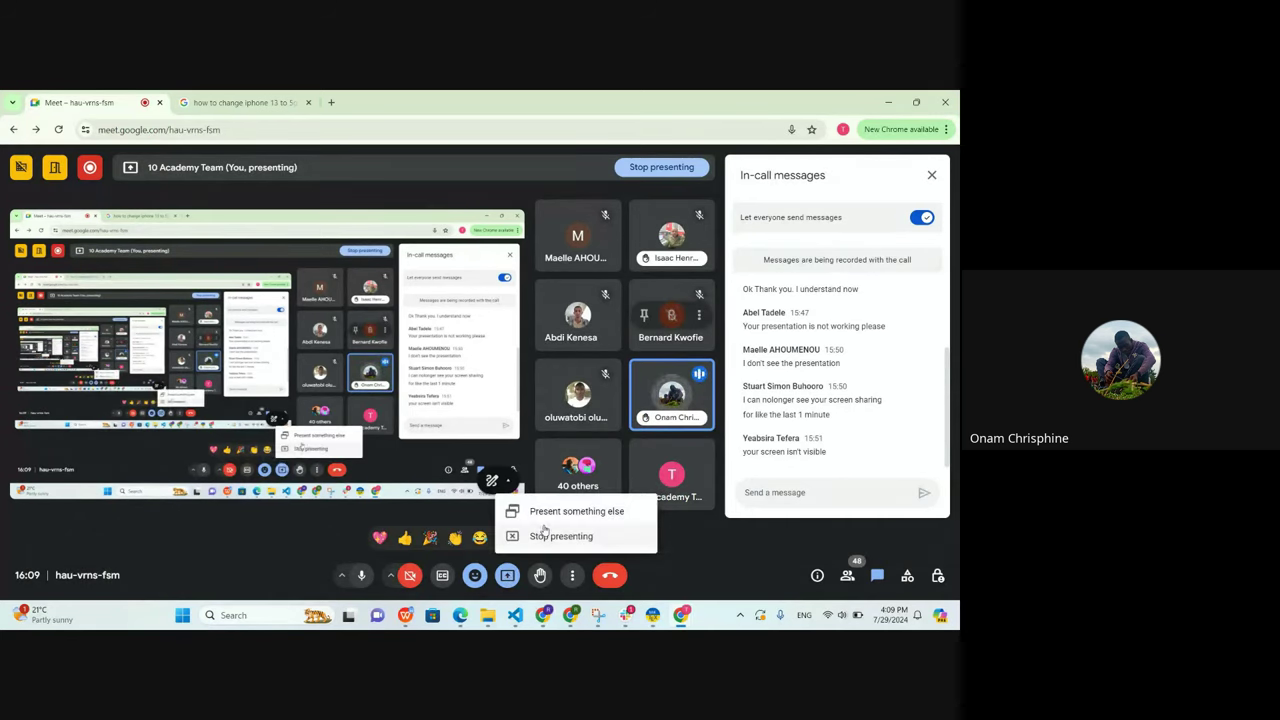
Choose Stop presenting from the Present menu to end the screen share
left_click(548, 536)
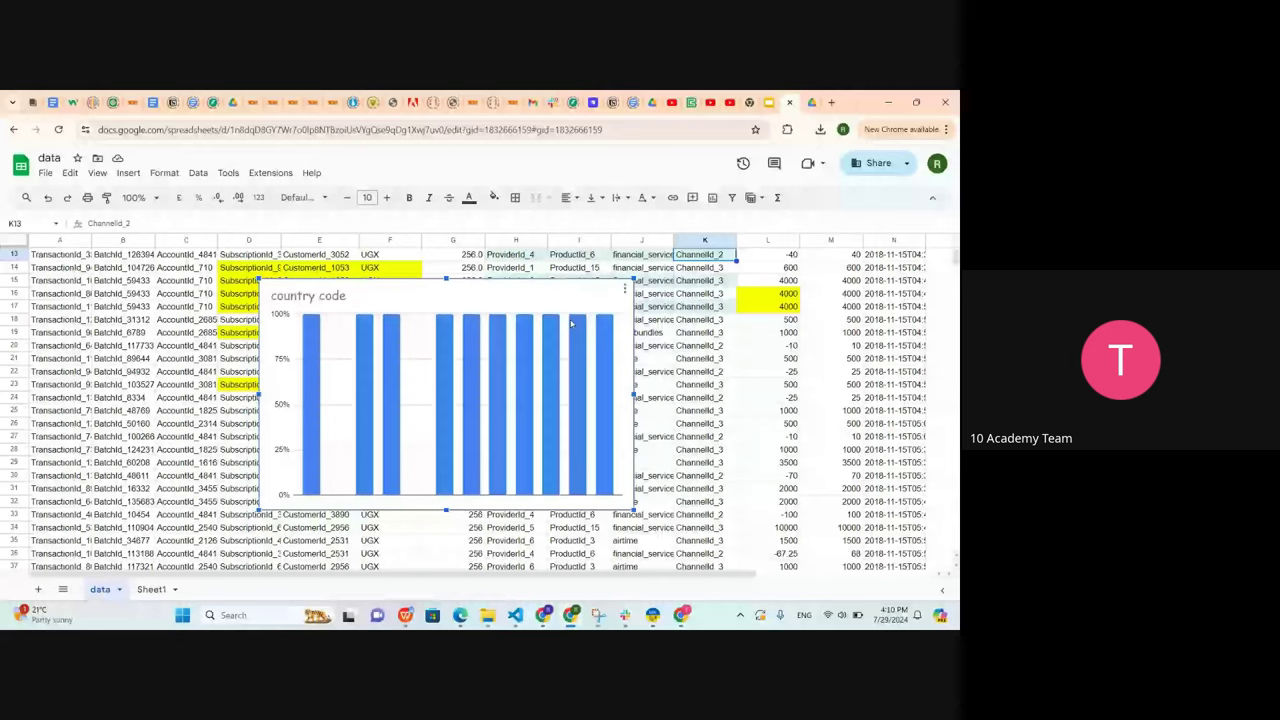
key("Delete")
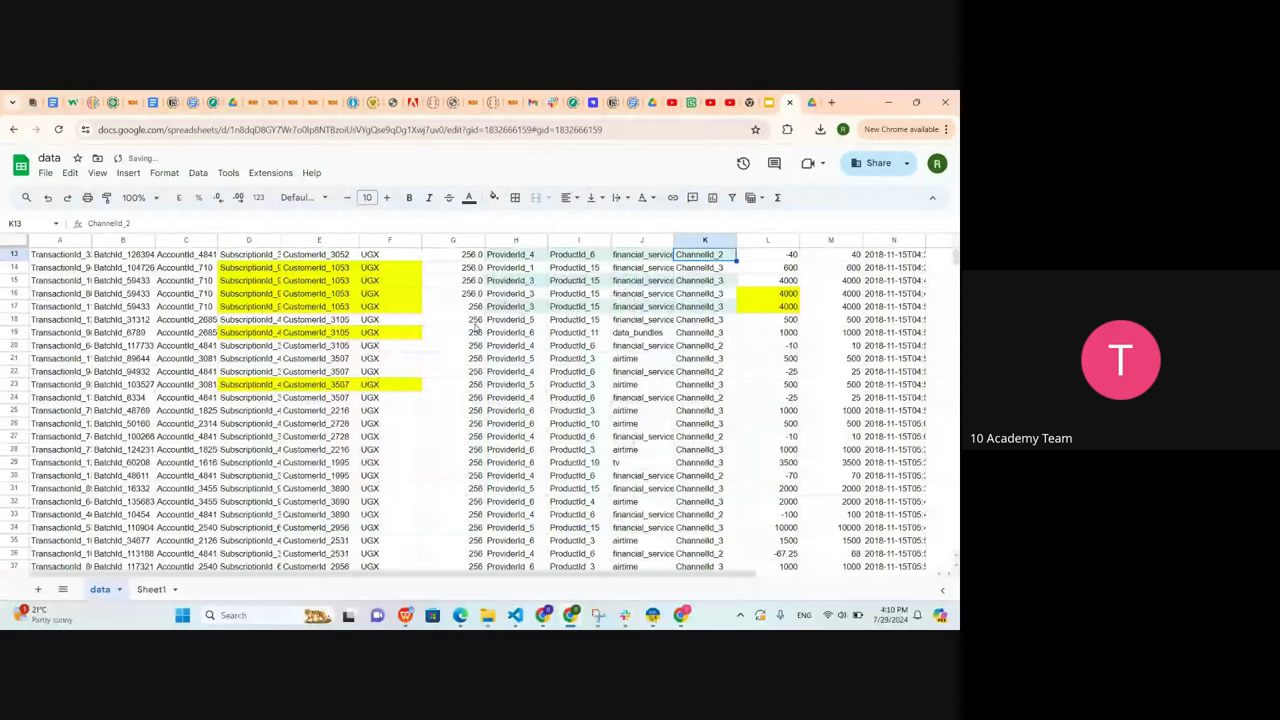
scroll(250, 320, "up", 4)
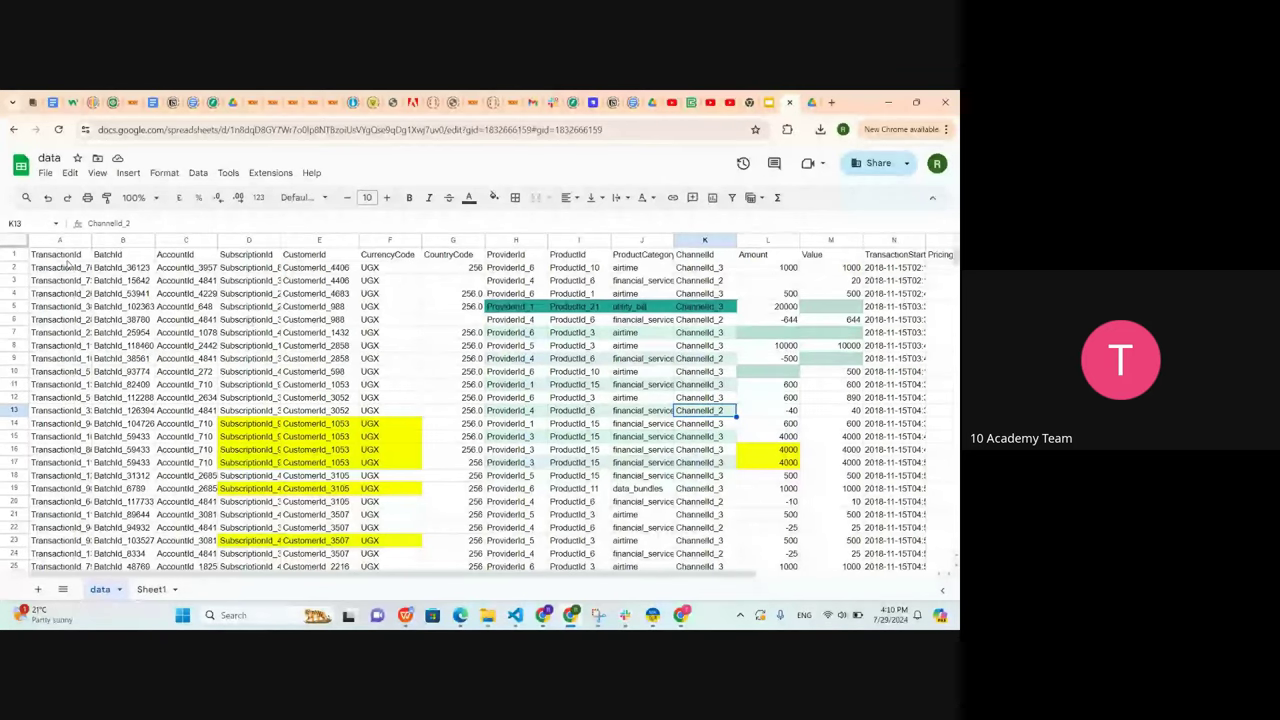
left_click_drag(54, 258, 142, 369)
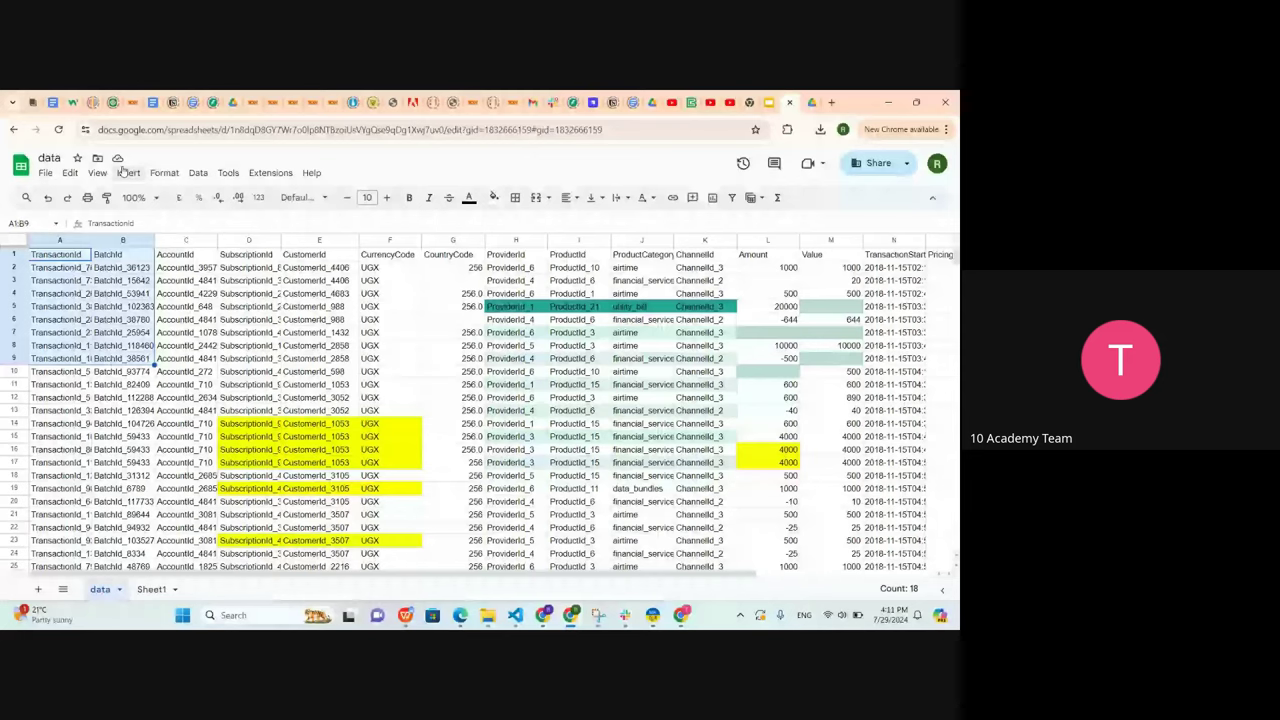
left_click(128, 173)
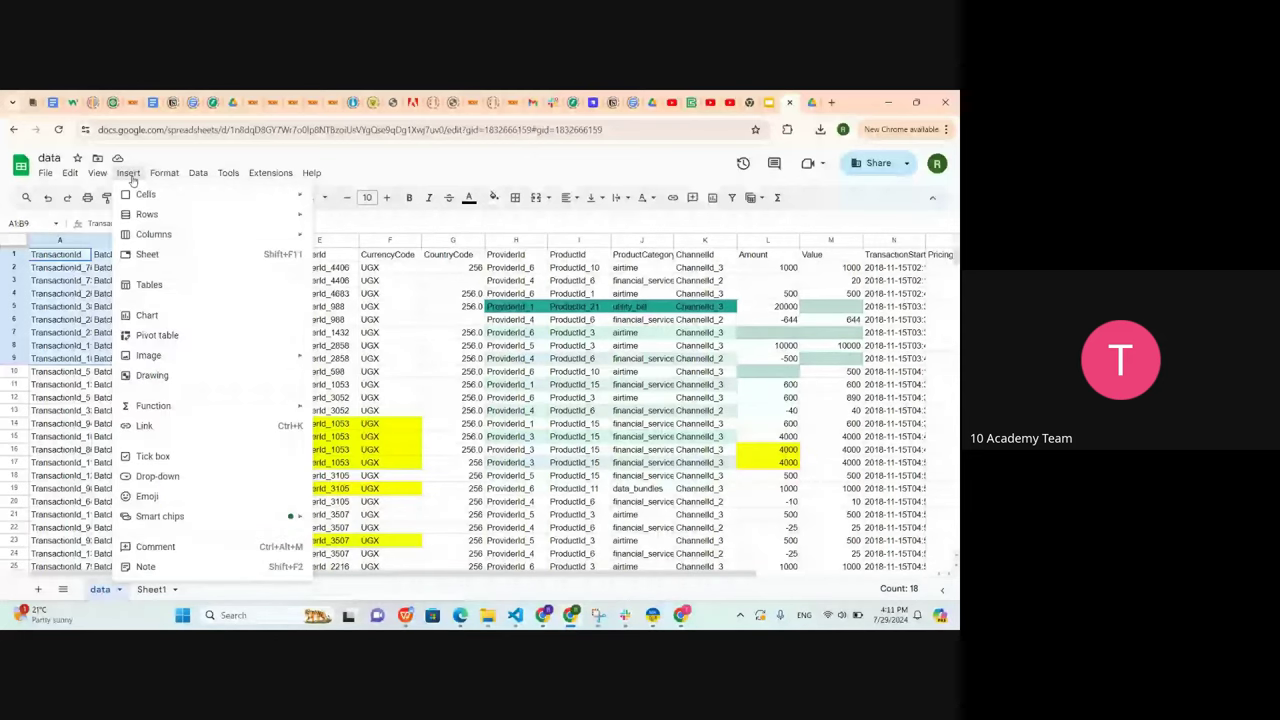
left_click(160, 316)
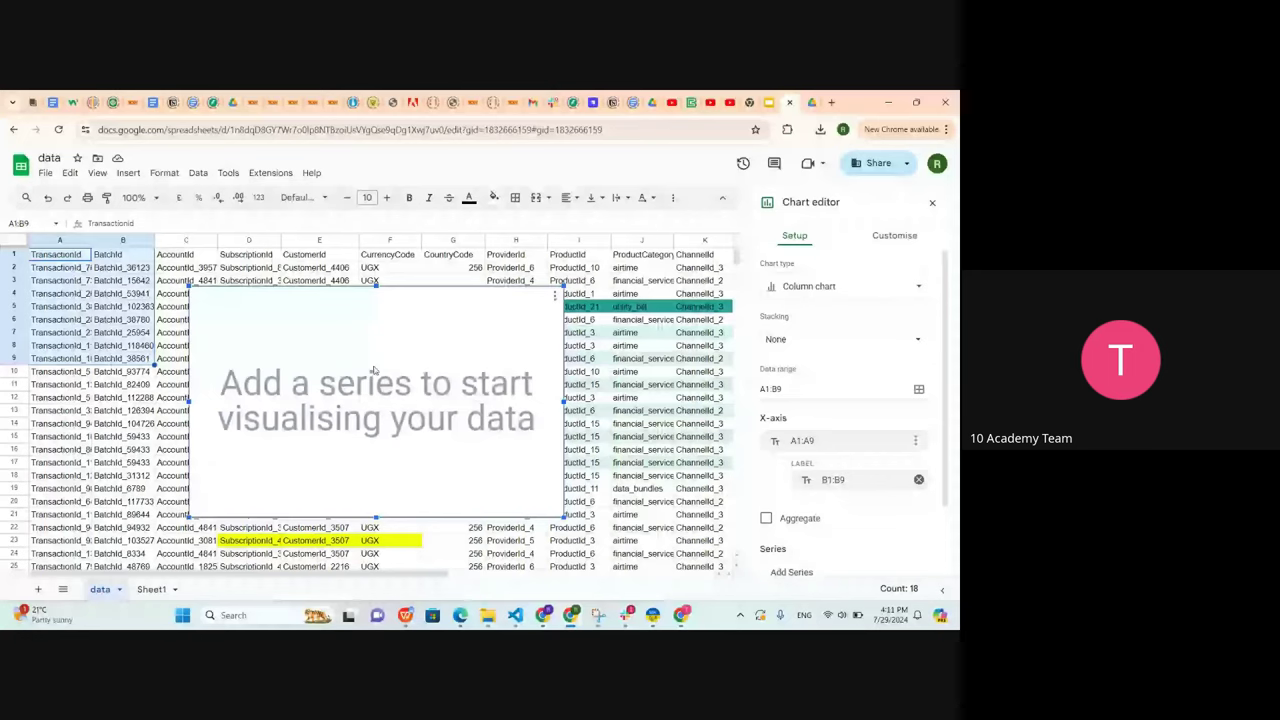
key("Delete")
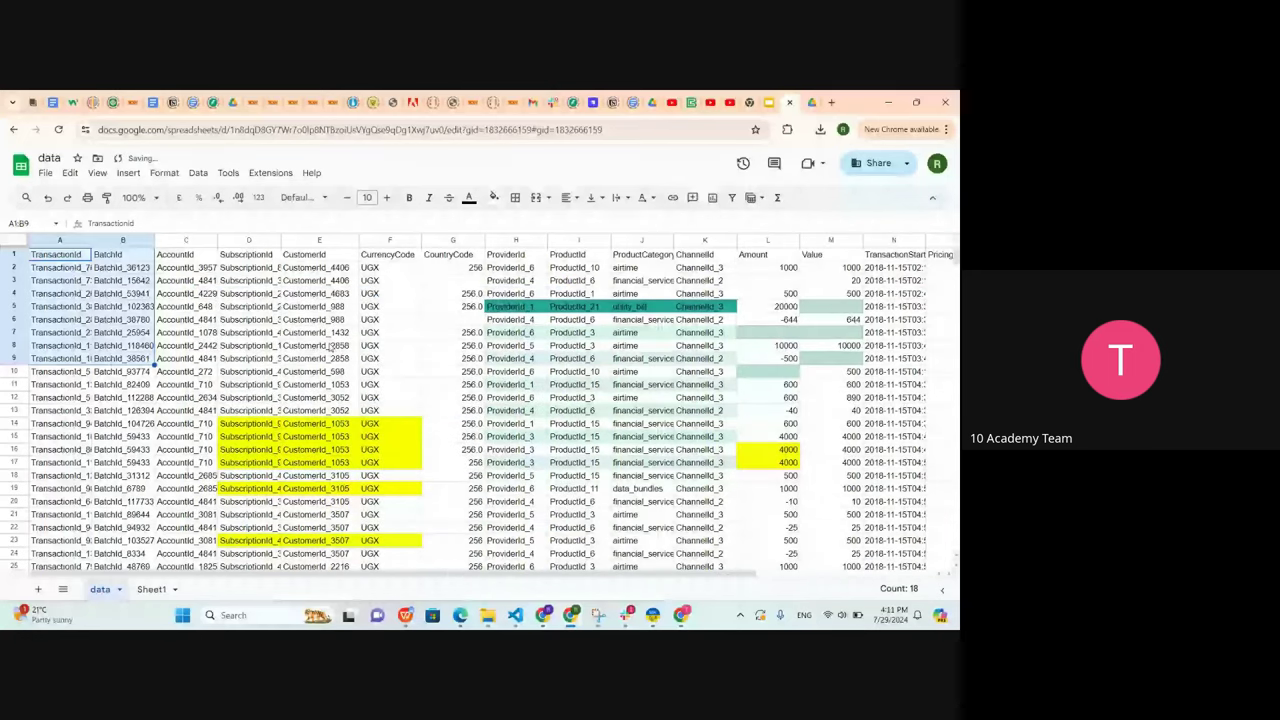
left_click(330, 346)
scroll(260, 360, "right", 3)
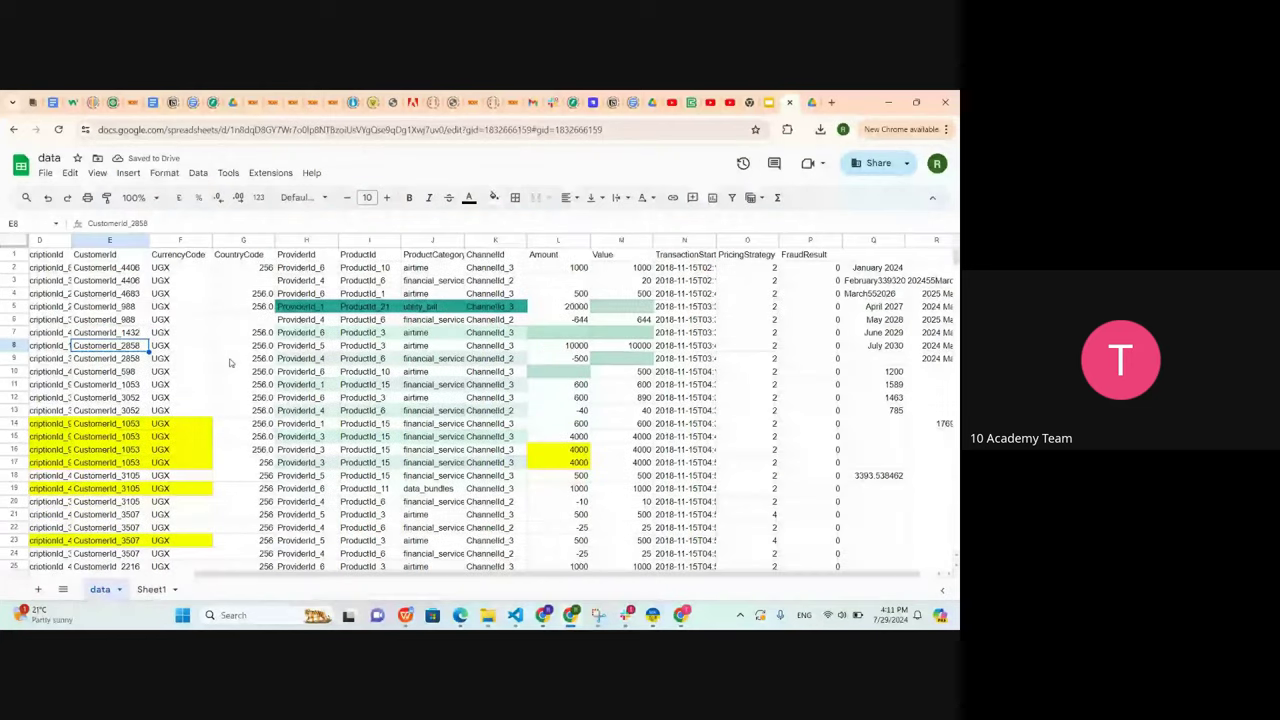
Insert a chart from the Amount and Value range L2:M12 and move it up-left
scroll(548, 313, "right", 1)
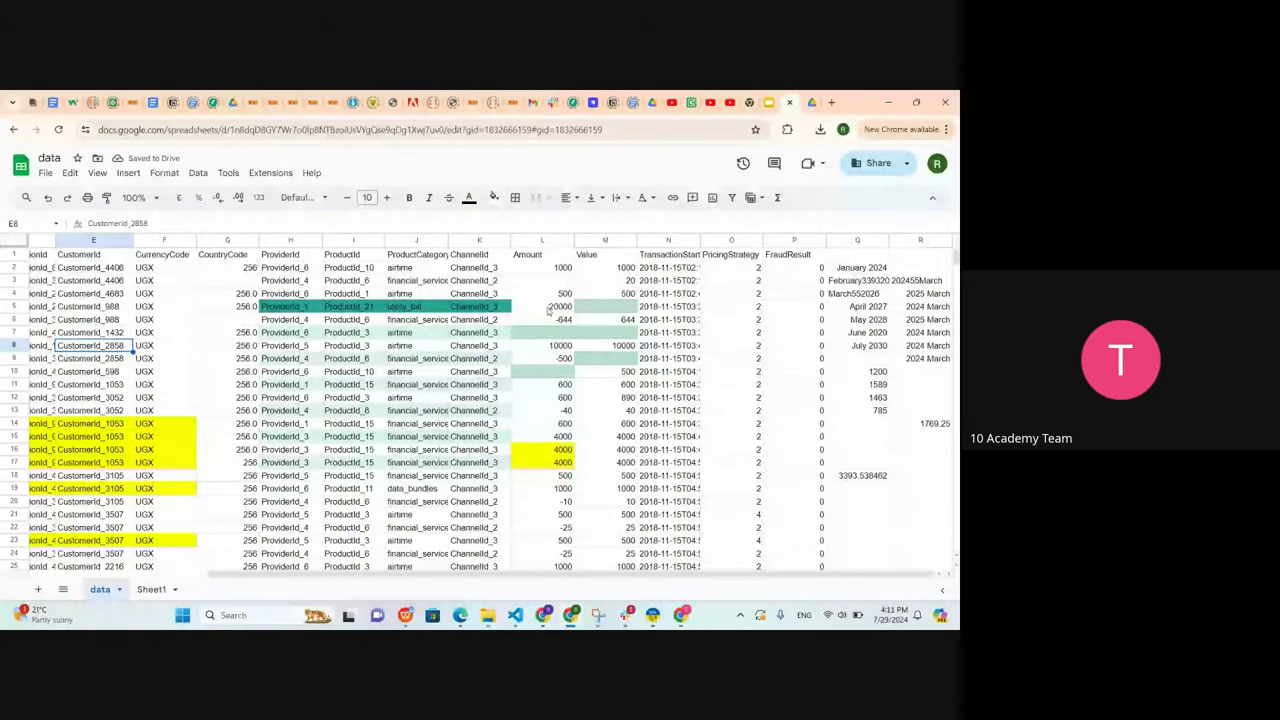
left_click(532, 268)
left_click_drag(532, 268, 633, 402)
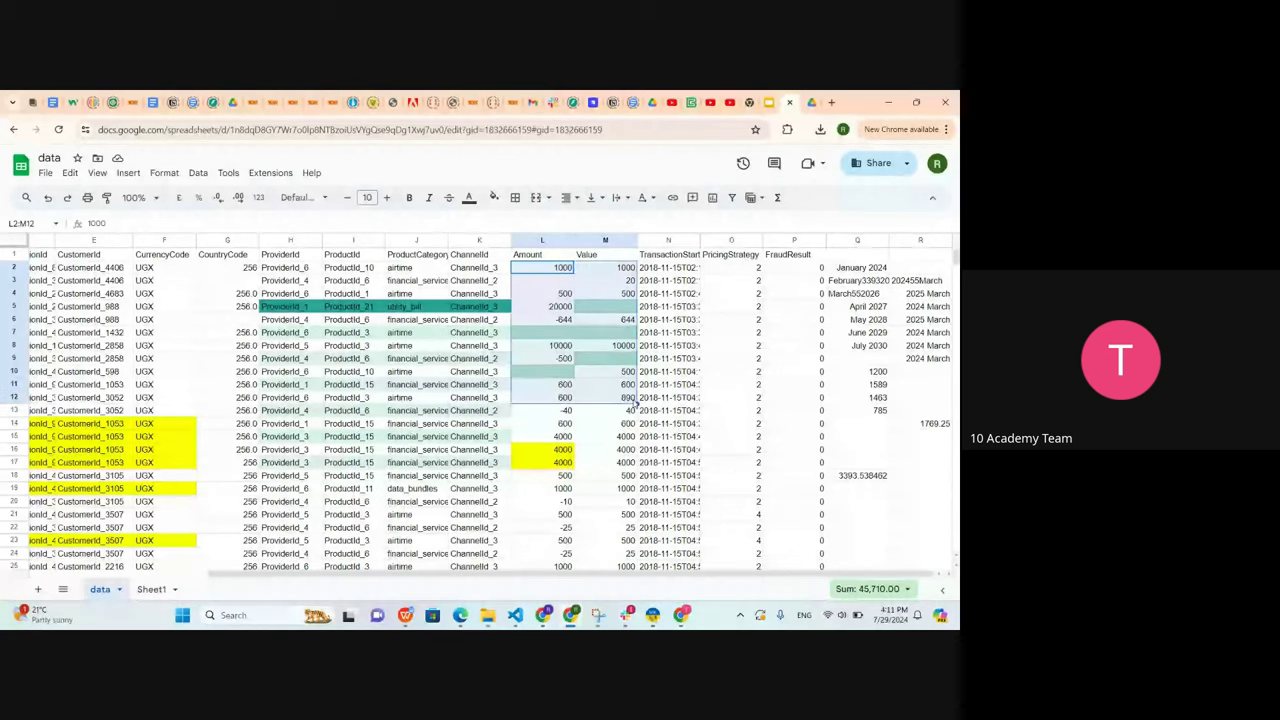
left_click(128, 173)
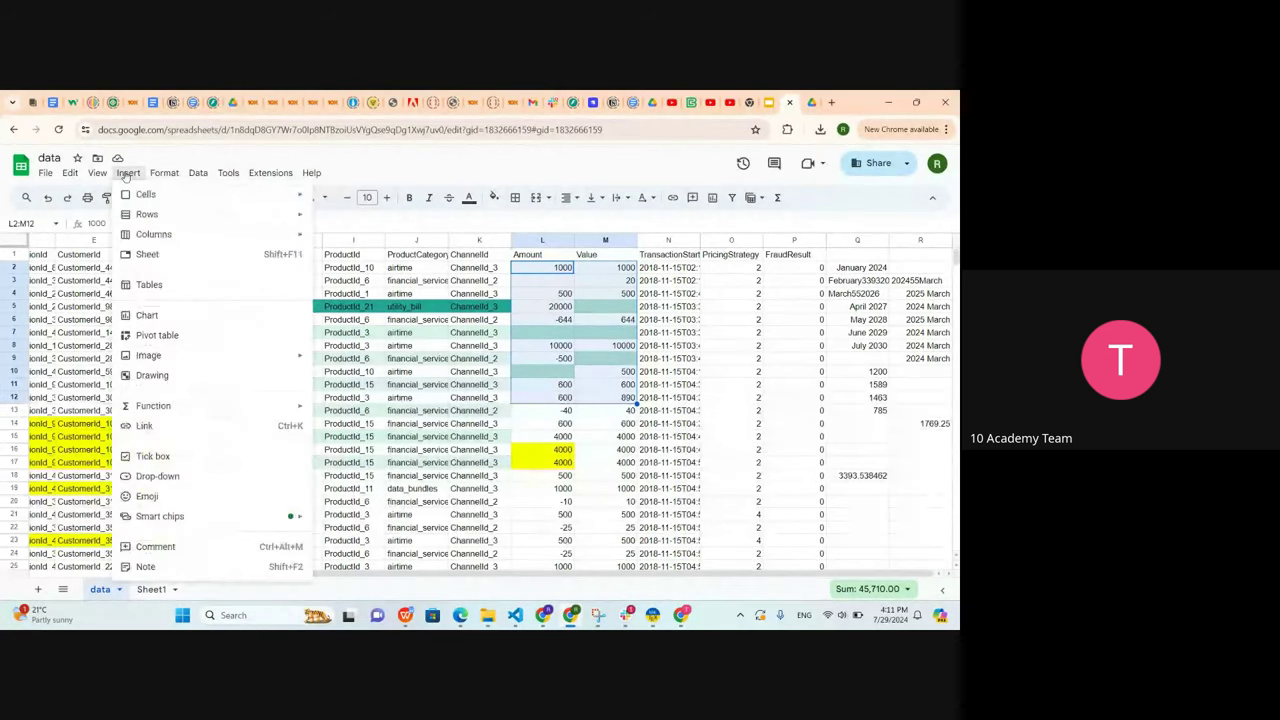
left_click(157, 318)
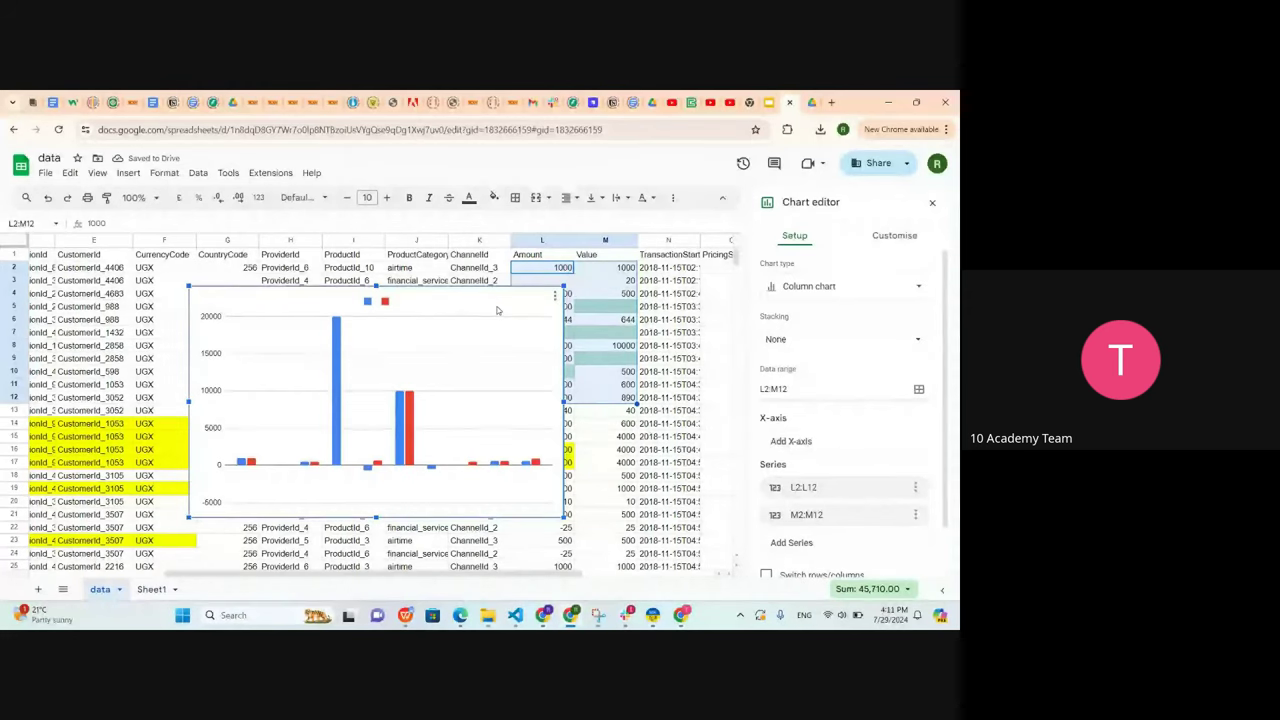
left_click_drag(466, 297, 389, 281)
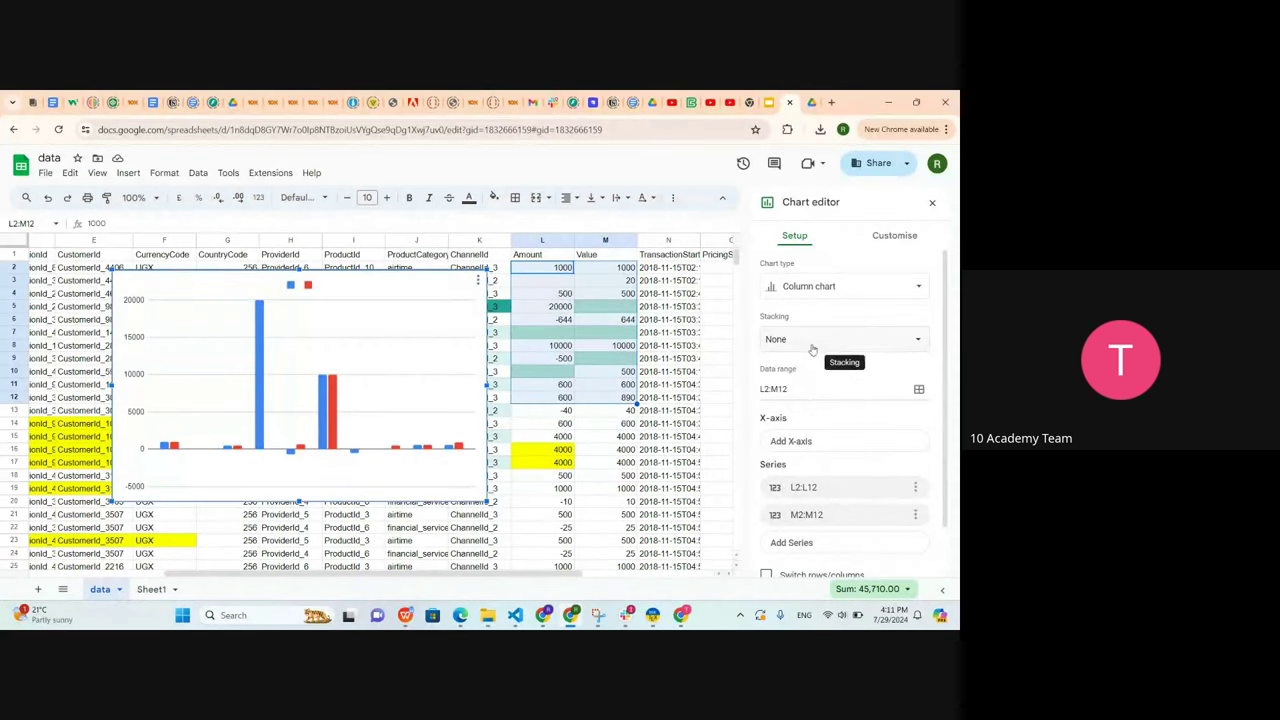
Keep the column chart type and try adding an X-axis range, then cancel it
left_click(821, 289)
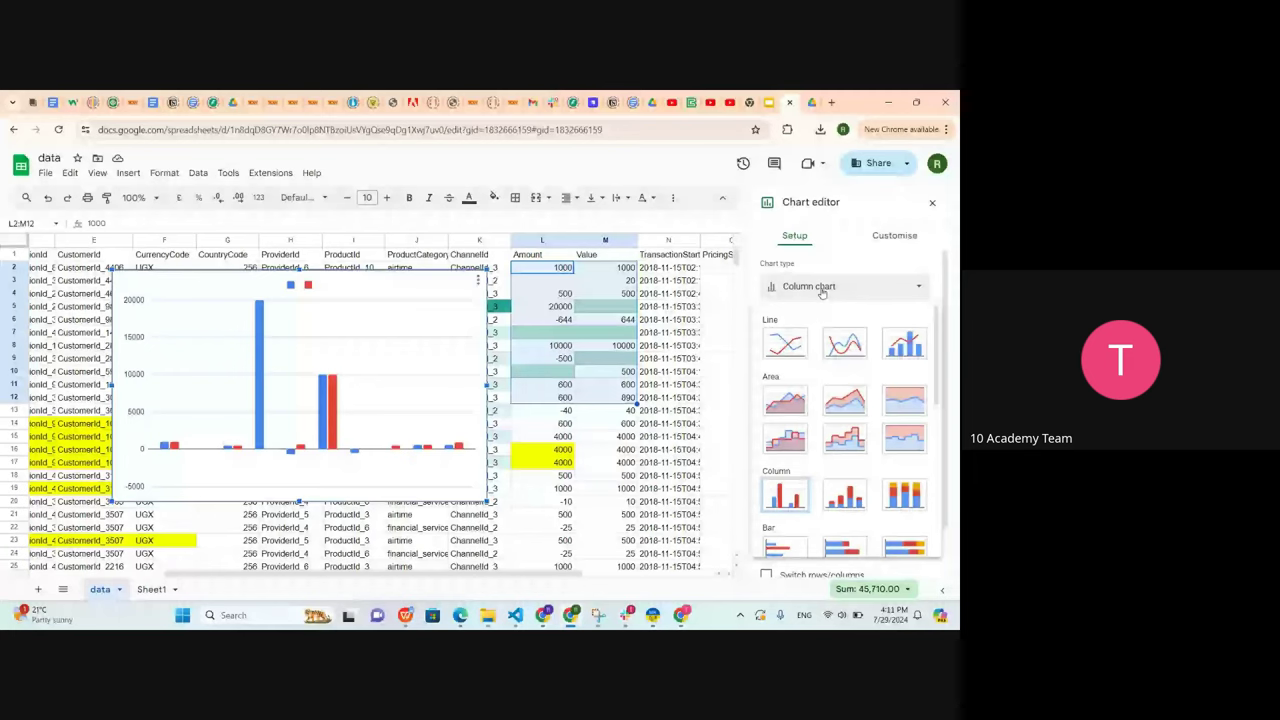
left_click(821, 289)
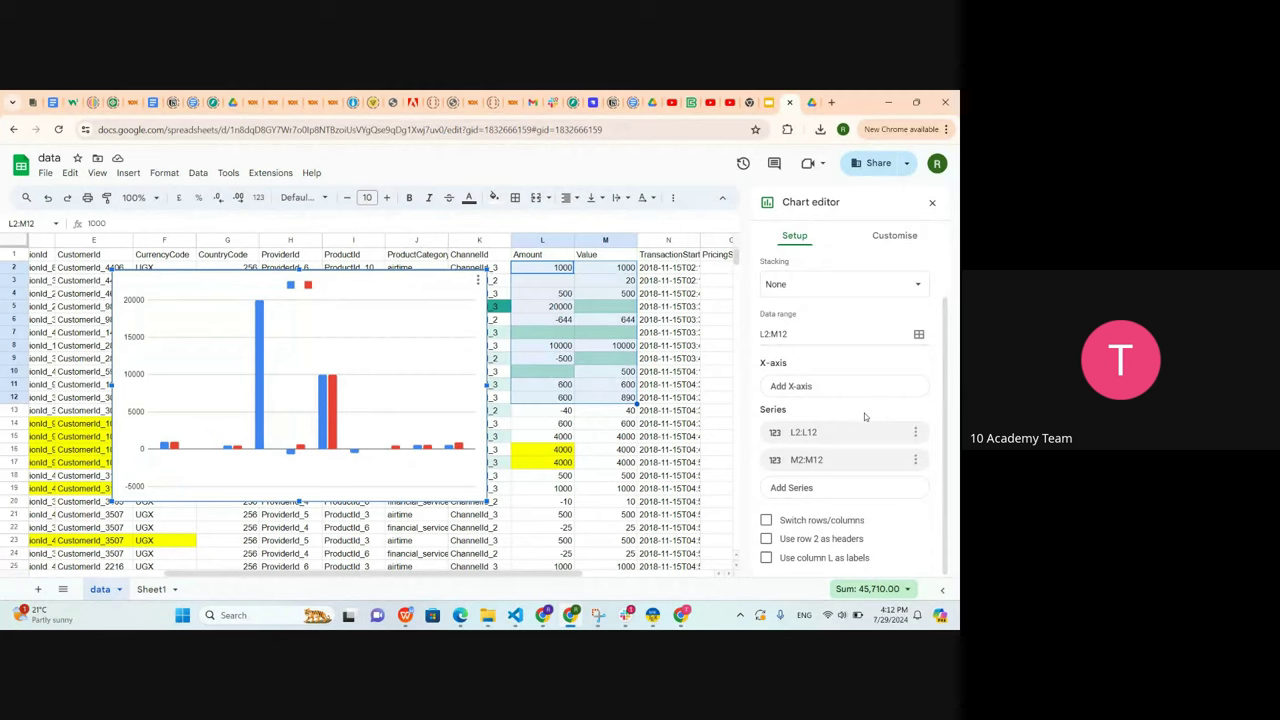
scroll(864, 413, "up", 1)
left_click(793, 438)
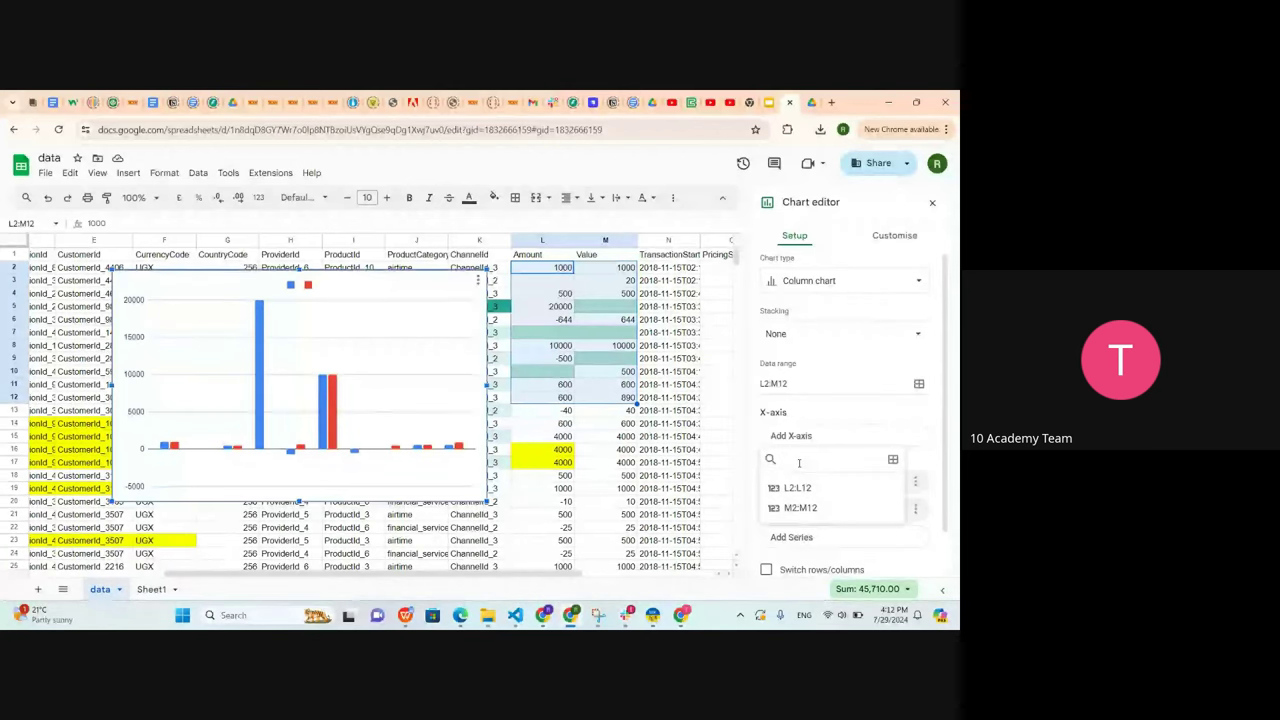
type("Value")
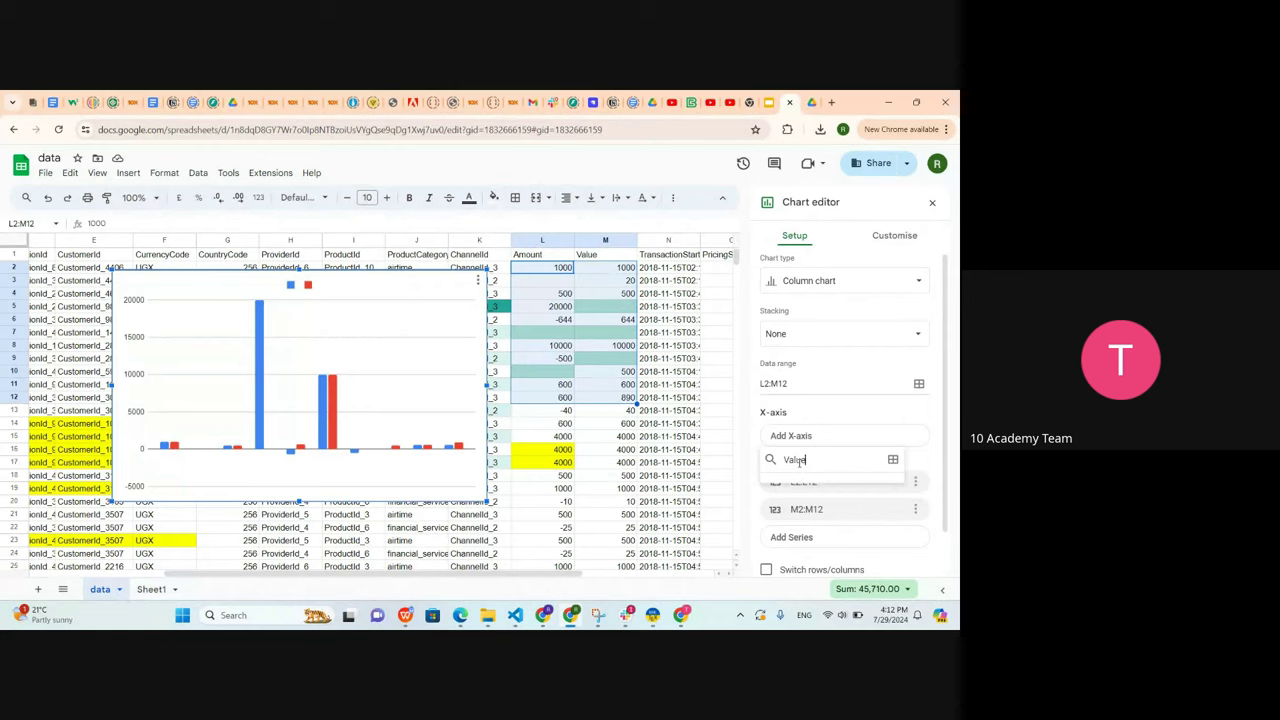
left_click(912, 460)
left_click(834, 436)
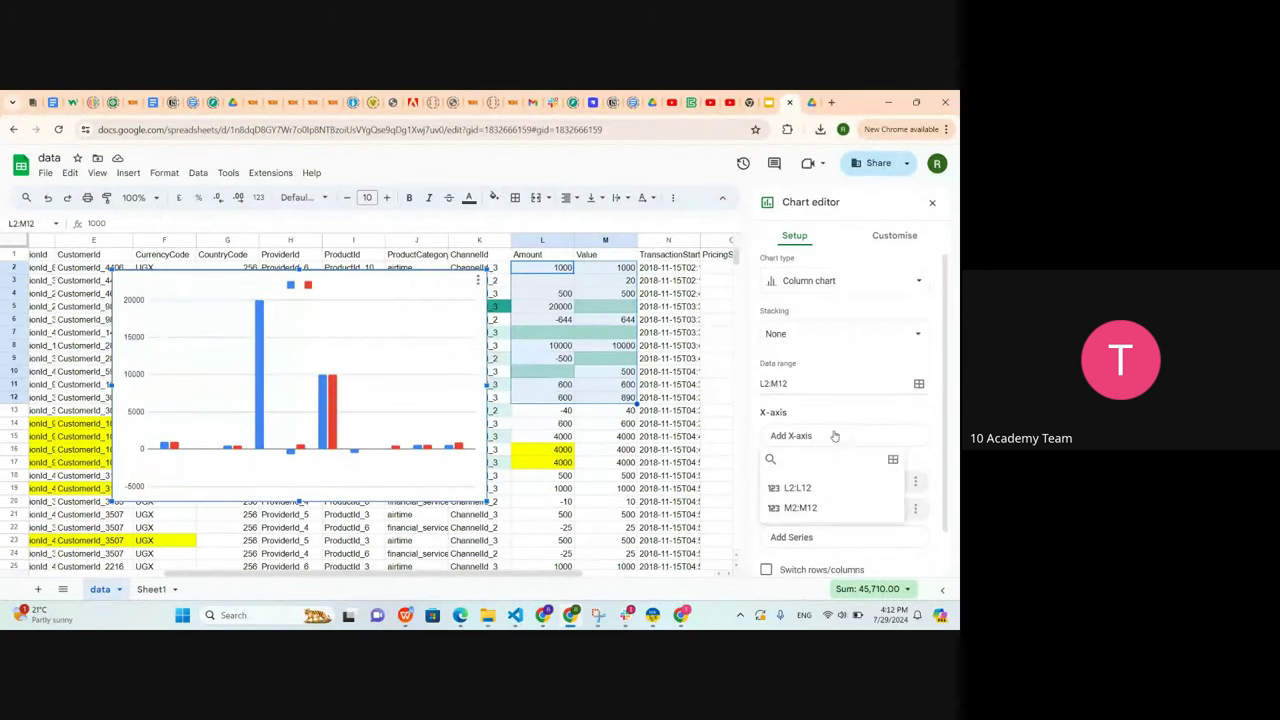
left_click(893, 459)
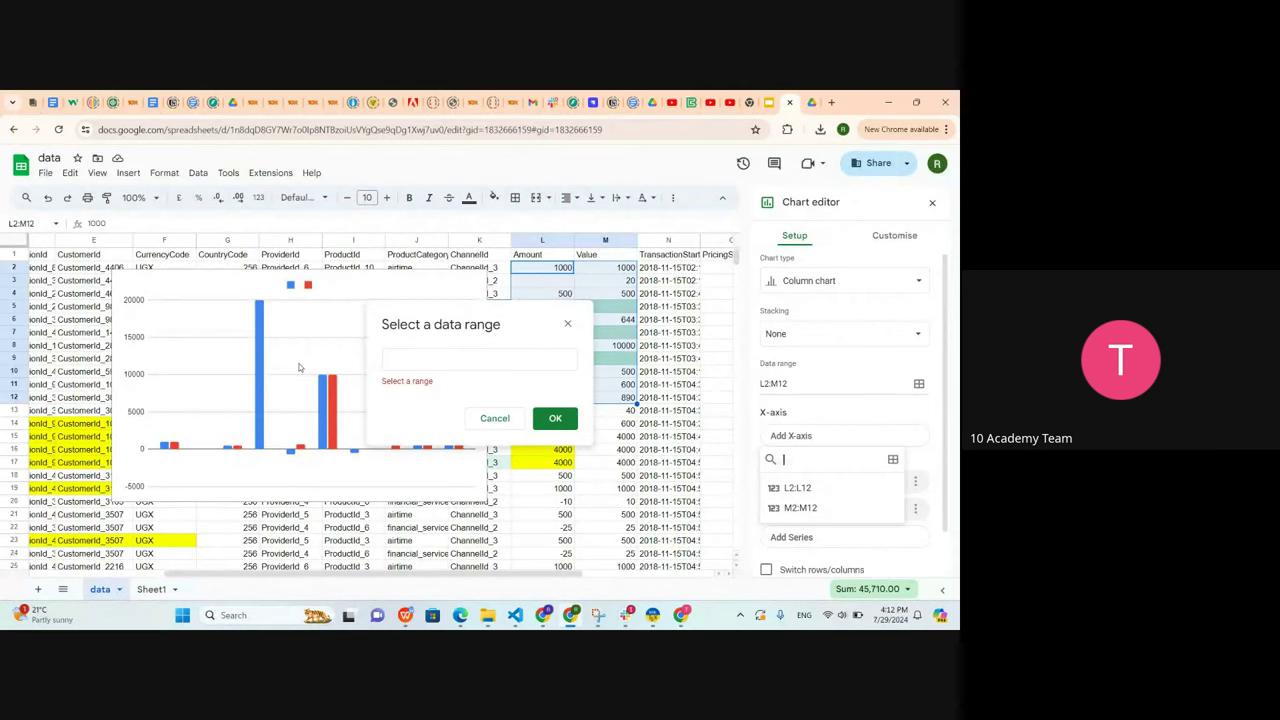
left_click(567, 323)
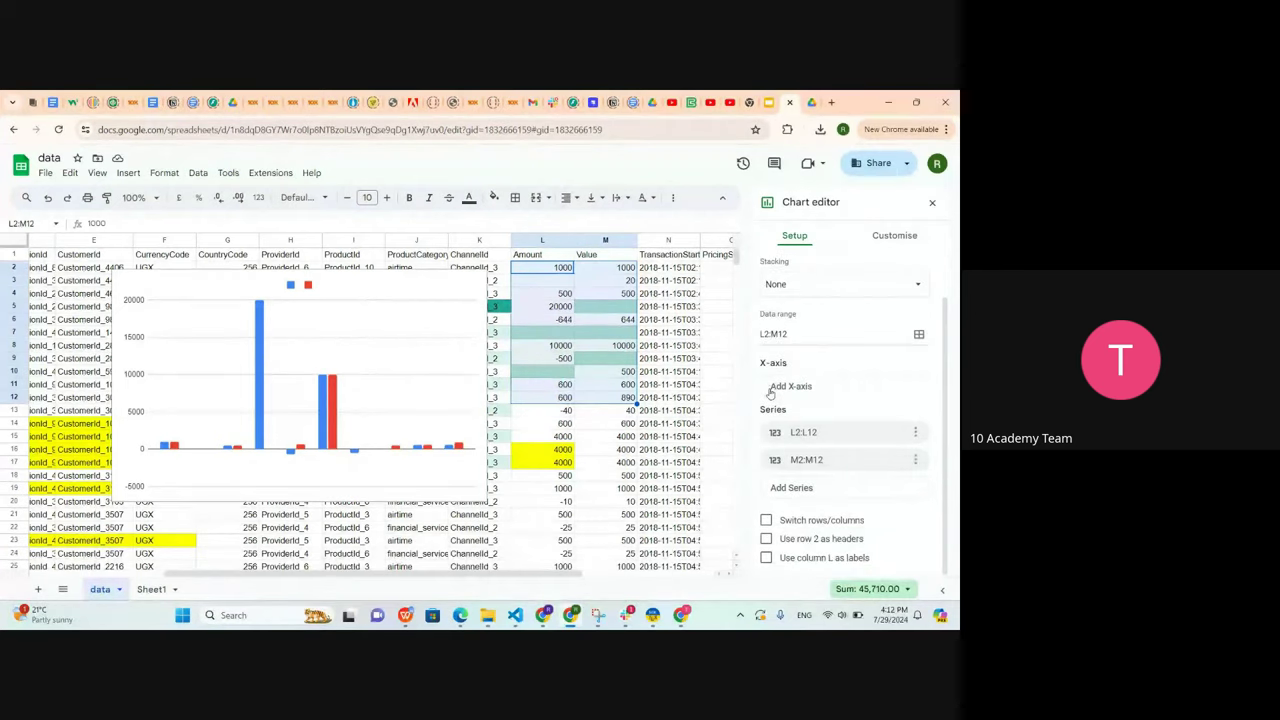
Switch rows/columns so each row (L2:M2, L3:M3…) becomes its own series
scroll(770, 393, "up", 1)
scroll(770, 400, "down", 1)
left_click(767, 520)
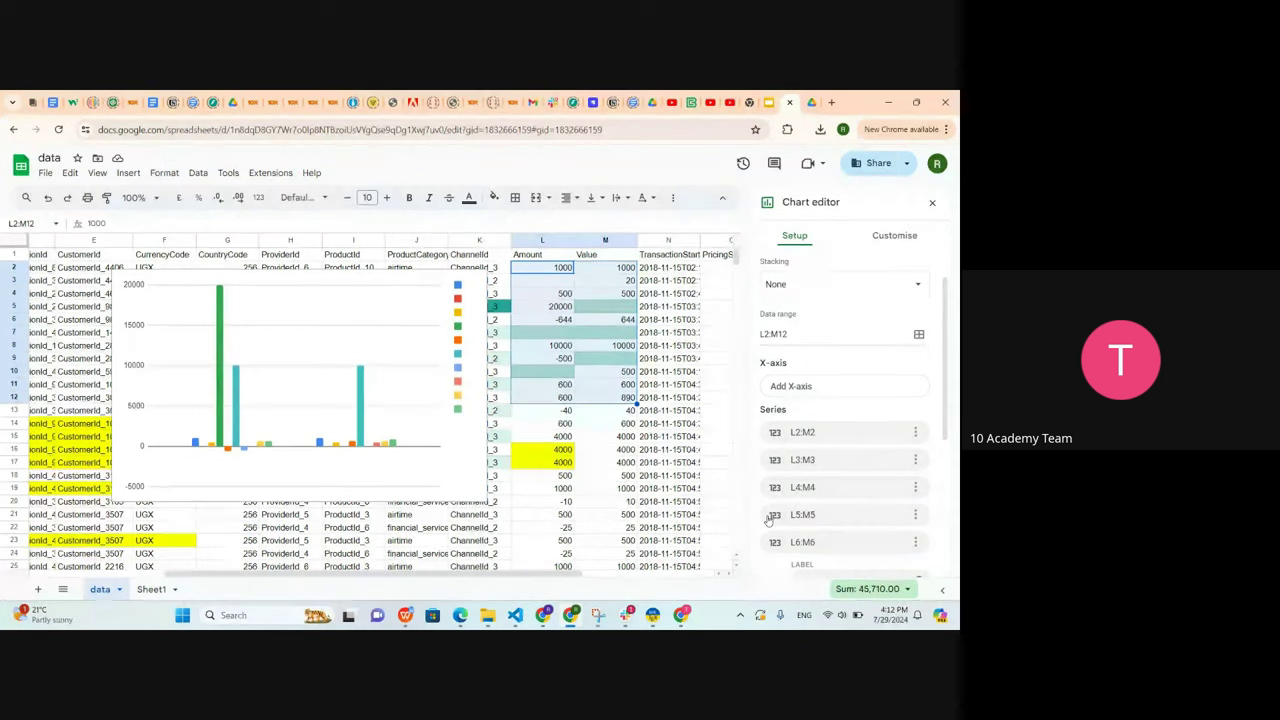
left_click(767, 518)
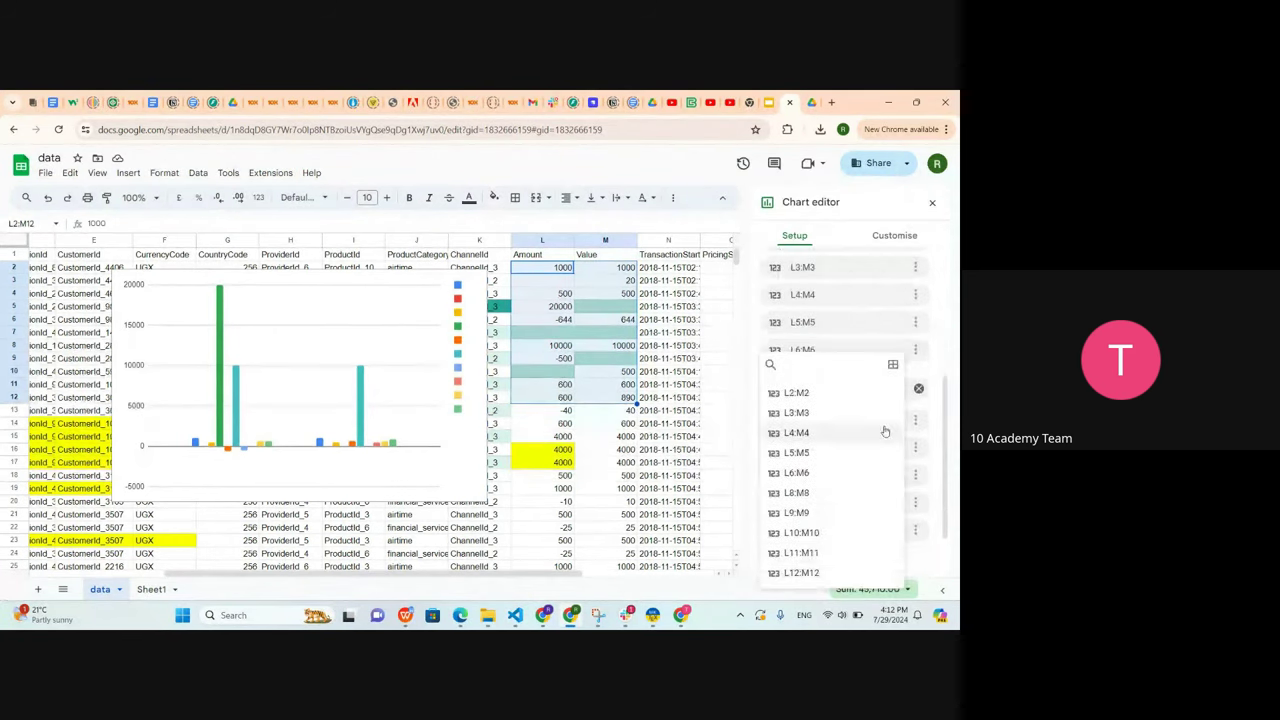
Review the chart type list and Customise tab, then close the chart editor
scroll(873, 300, "up", 1)
left_click(873, 294)
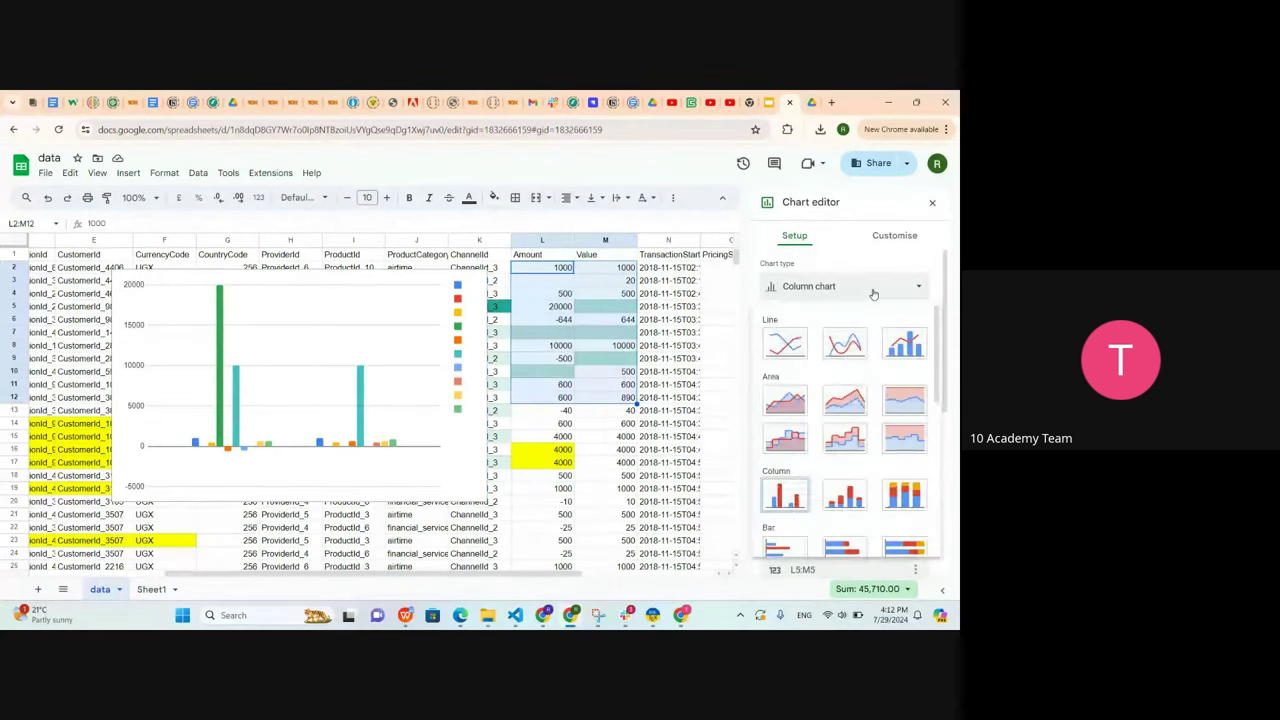
left_click(871, 238)
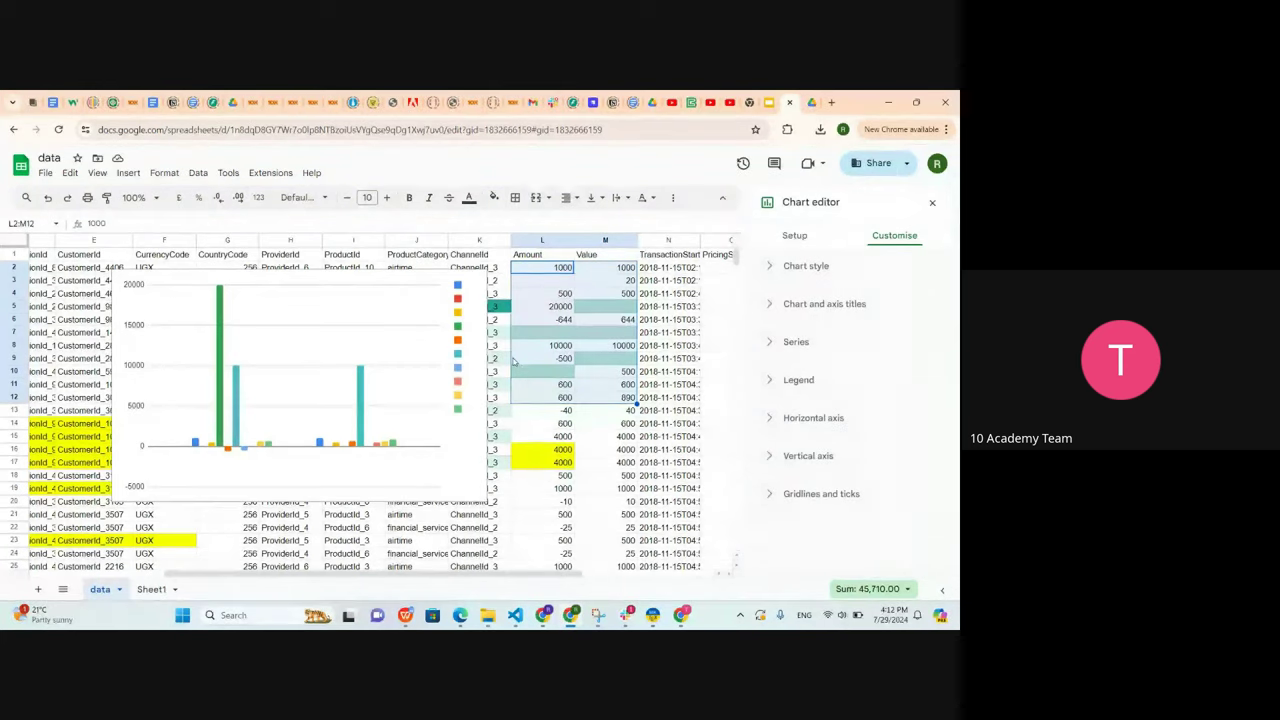
left_click(792, 236)
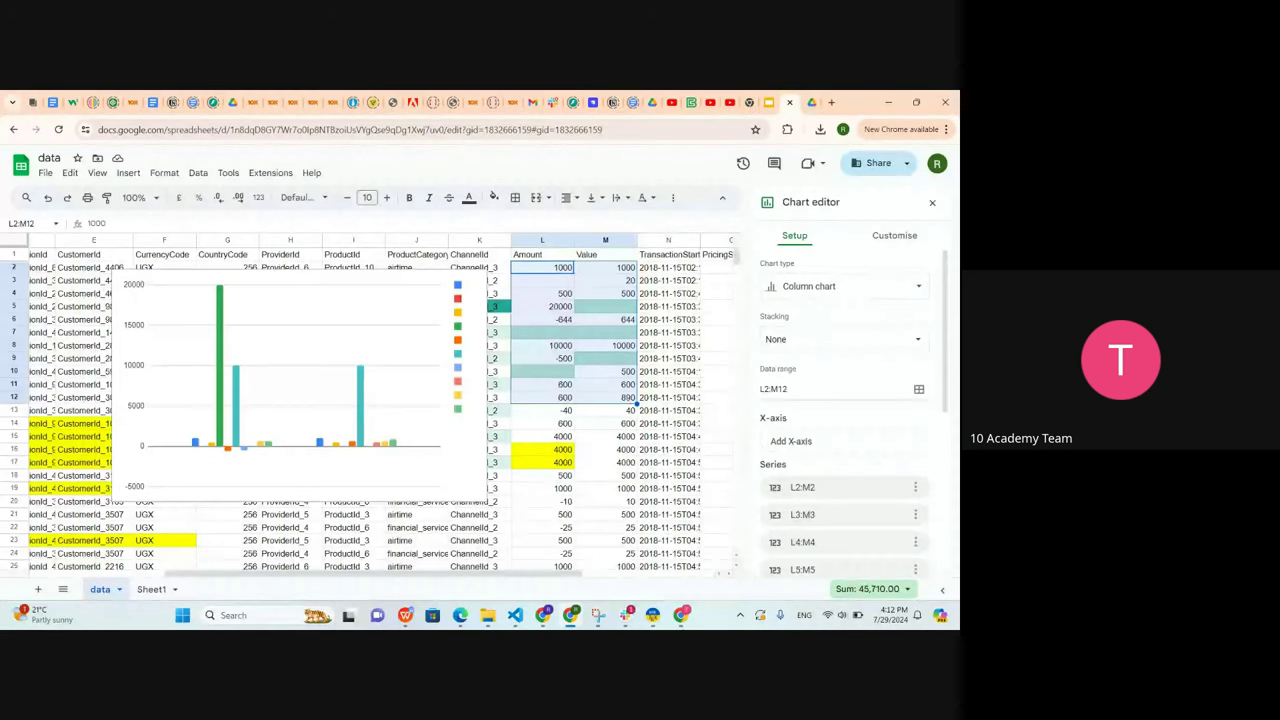
mouse_move(681, 615)
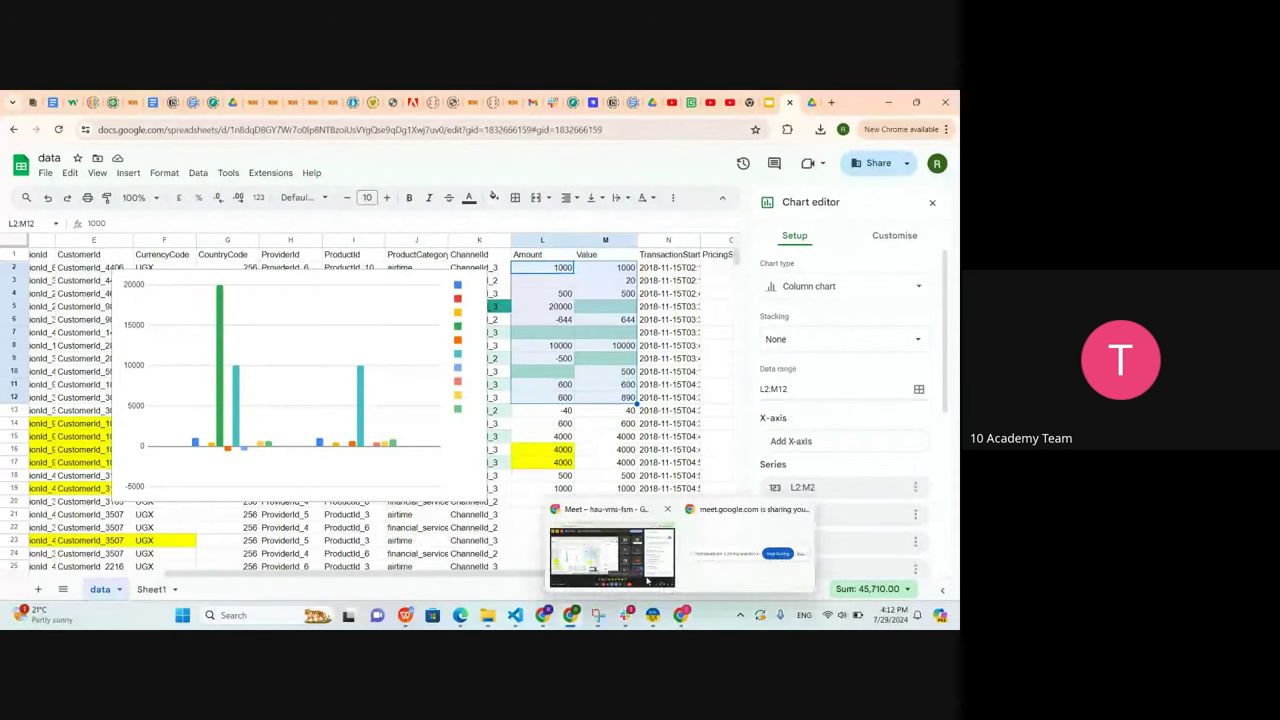
mouse_move(647, 580)
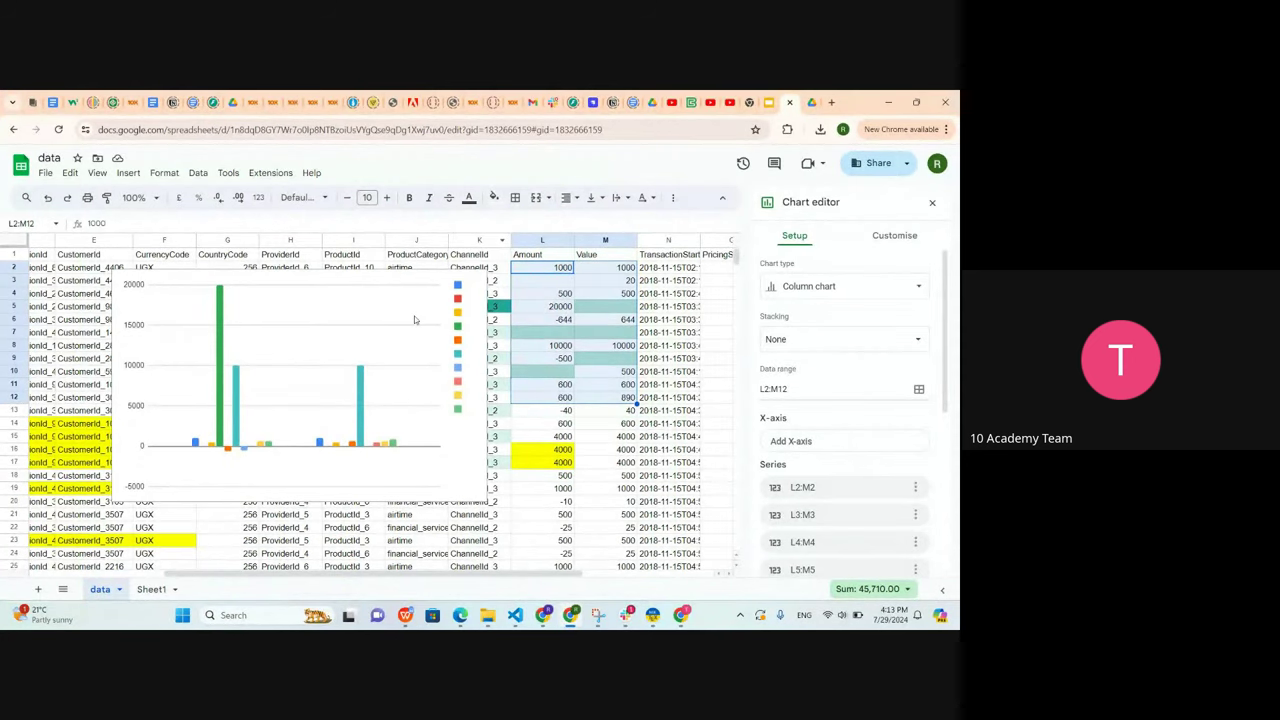
left_click(479, 254)
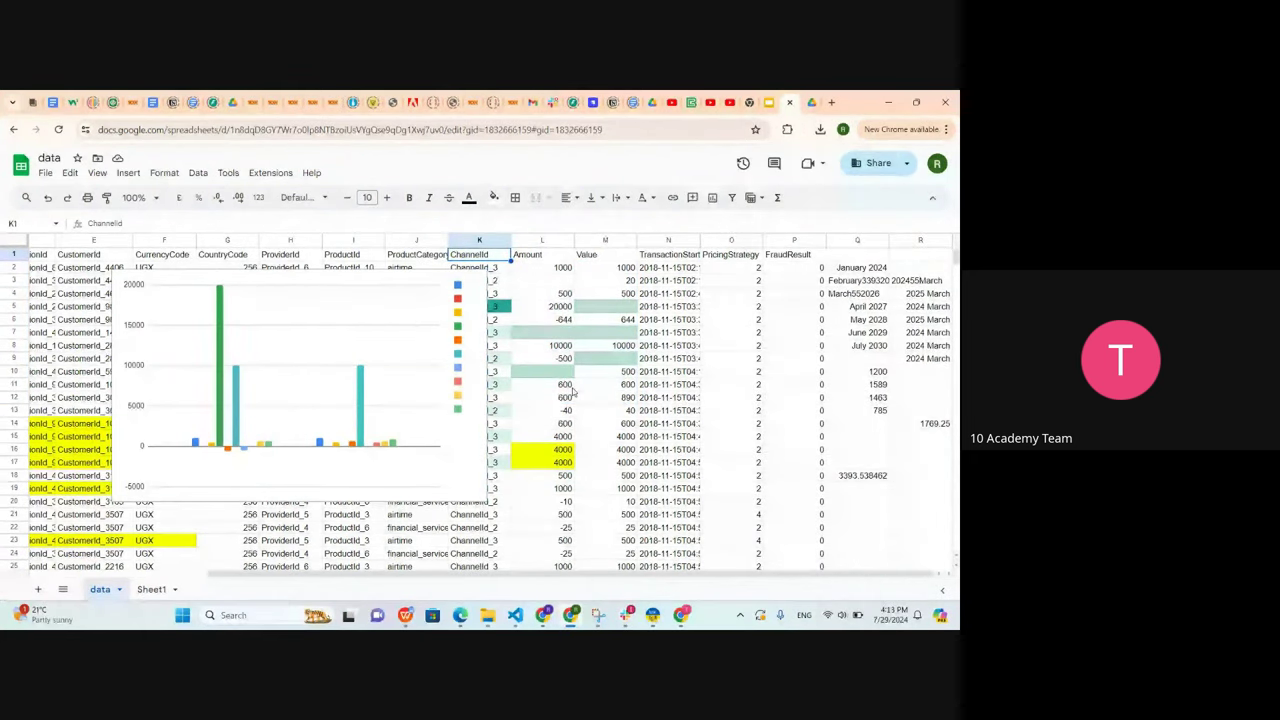
Inspect the AVERAGE formulas in R14 and Q18, then return to the Meet call
left_click(943, 425)
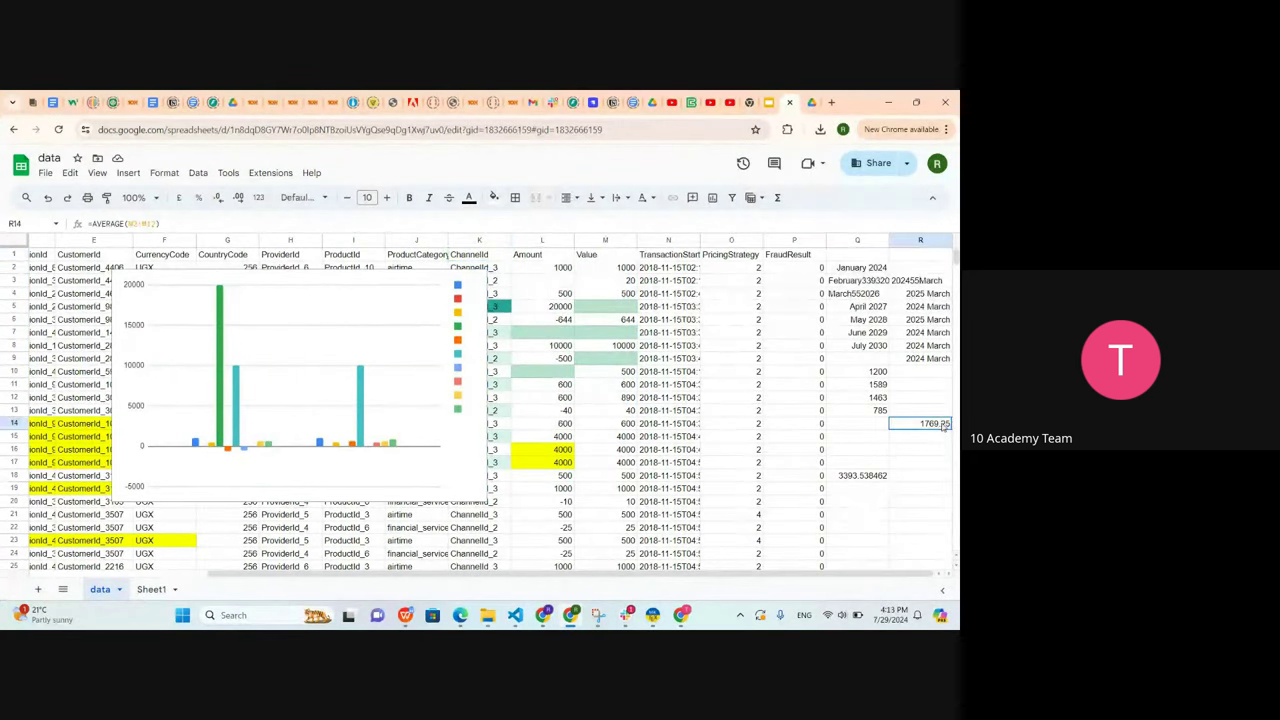
double_click(851, 475)
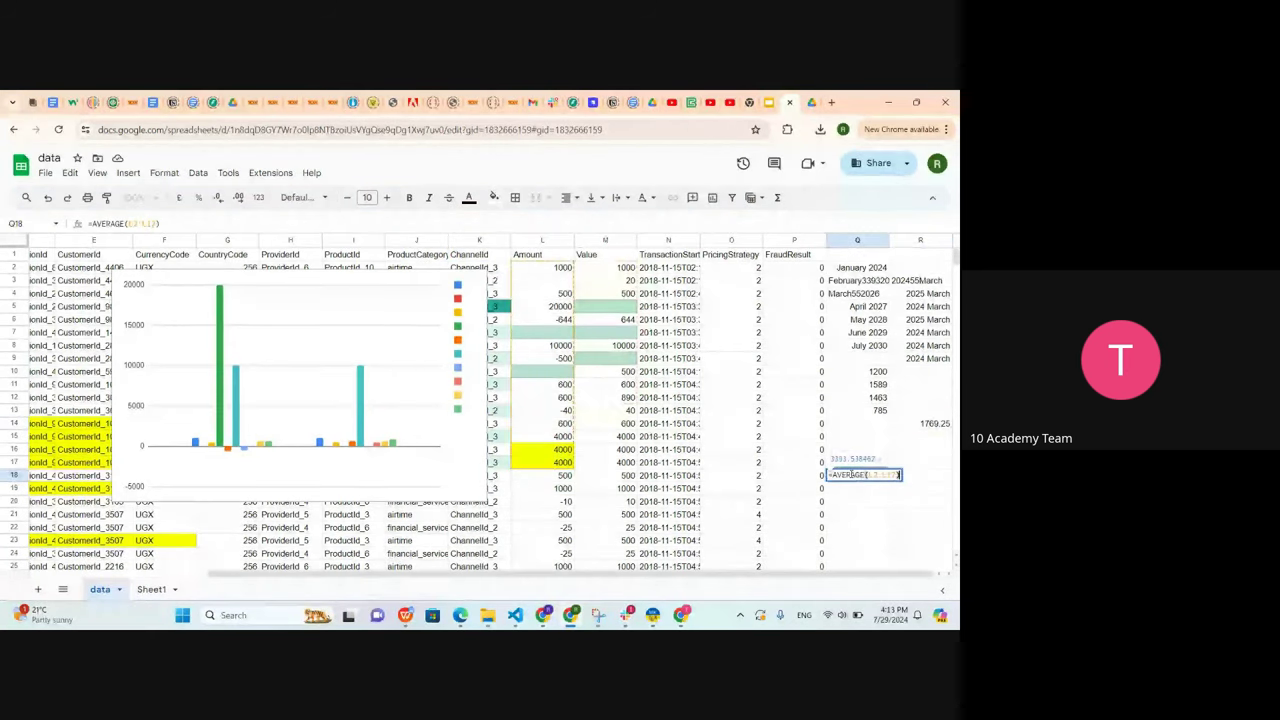
key("Return")
key("Down")
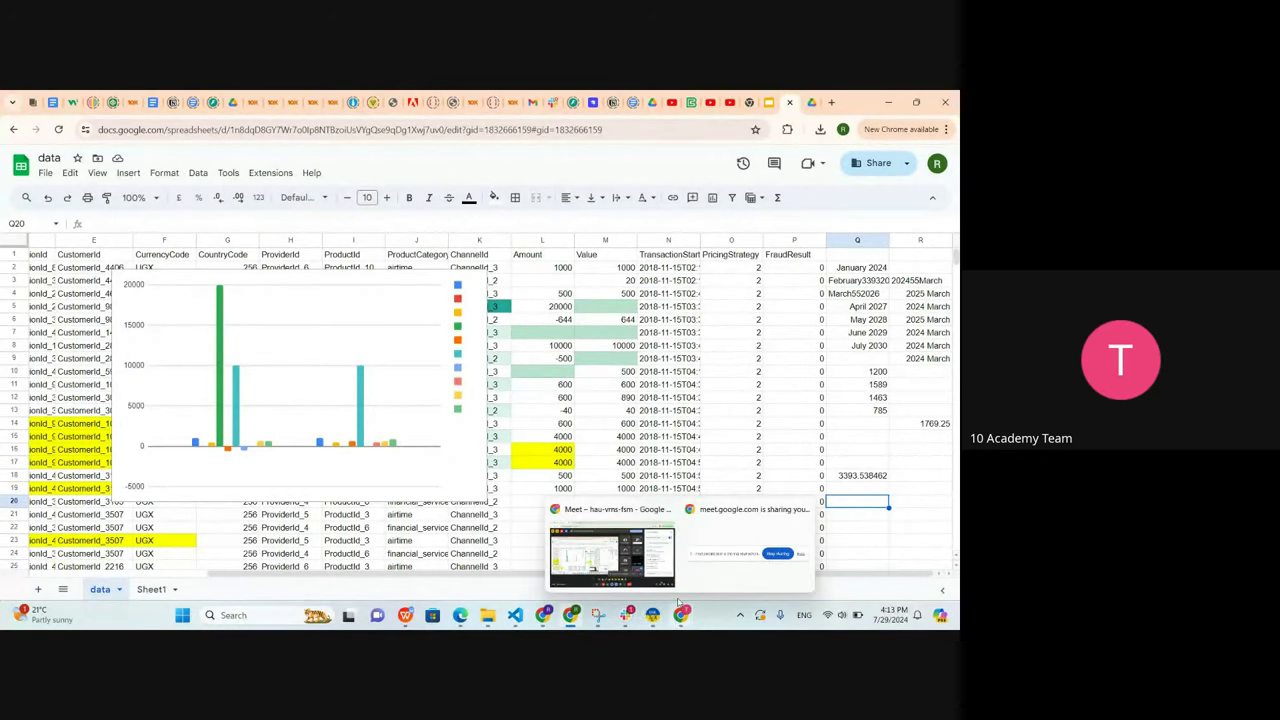
left_click(670, 580)
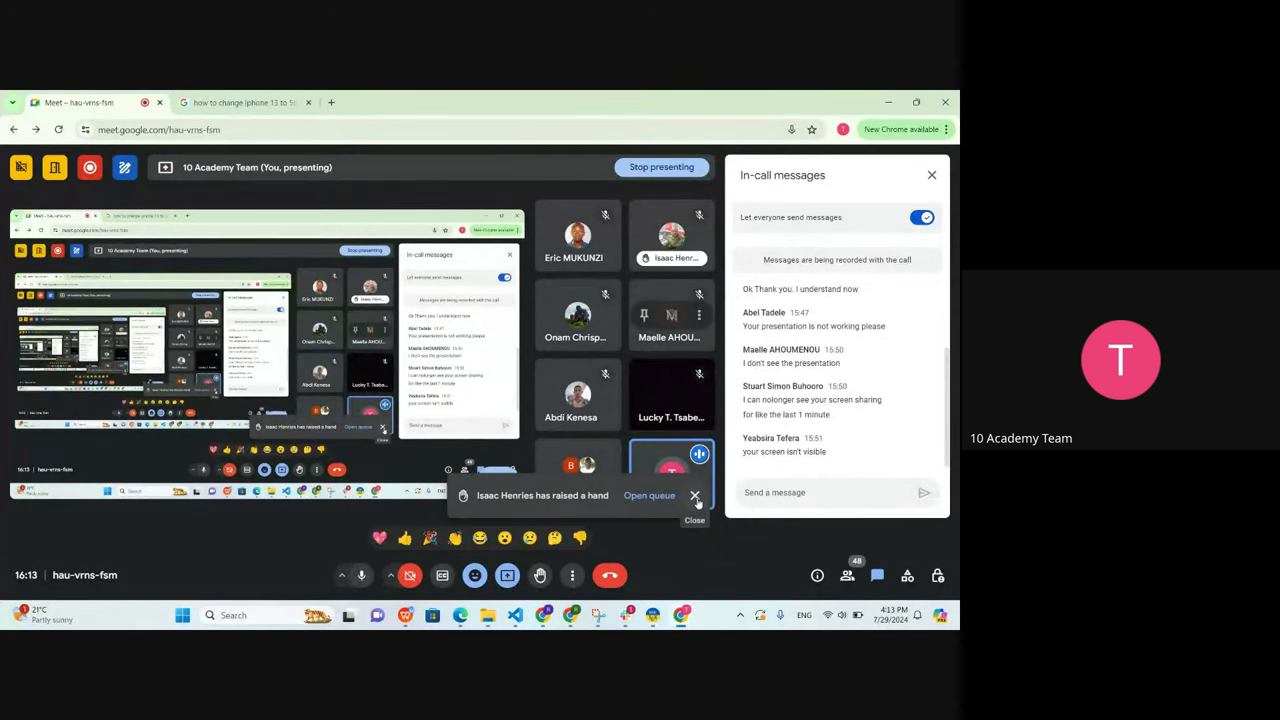
Close the raised-hand notice and choose Stop presenting from the Present menu
left_click(695, 496)
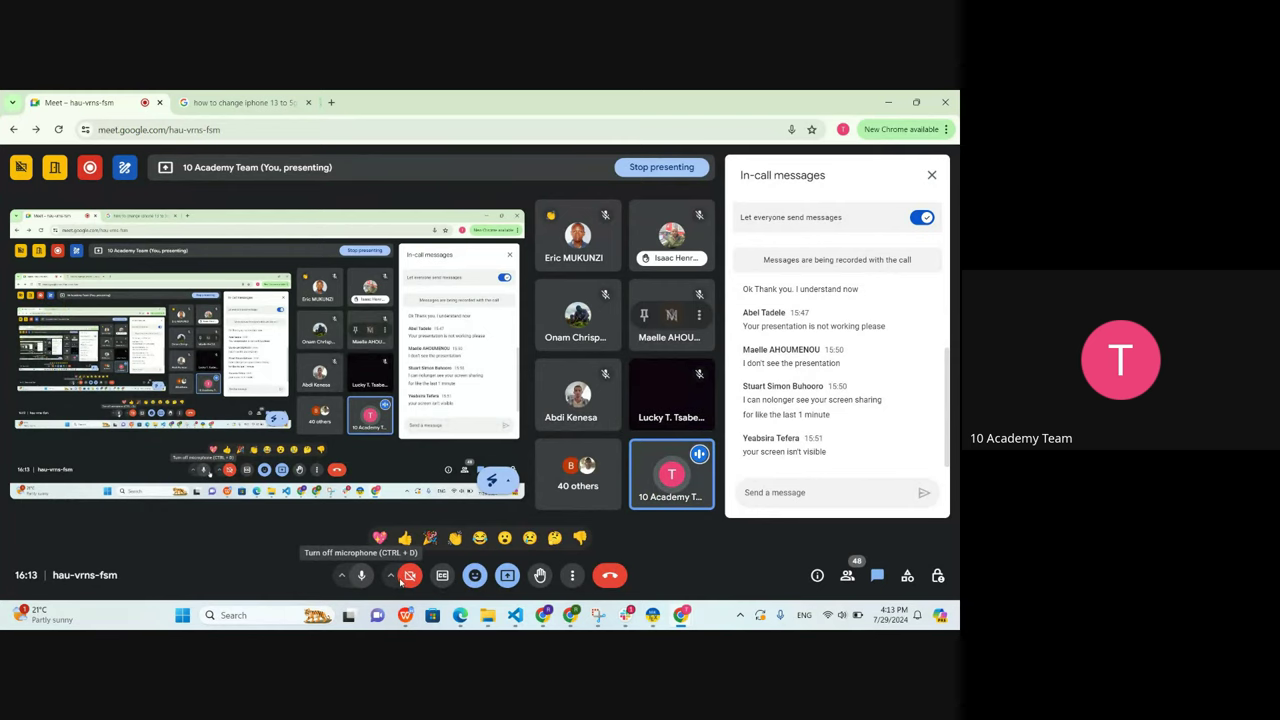
left_click(507, 575)
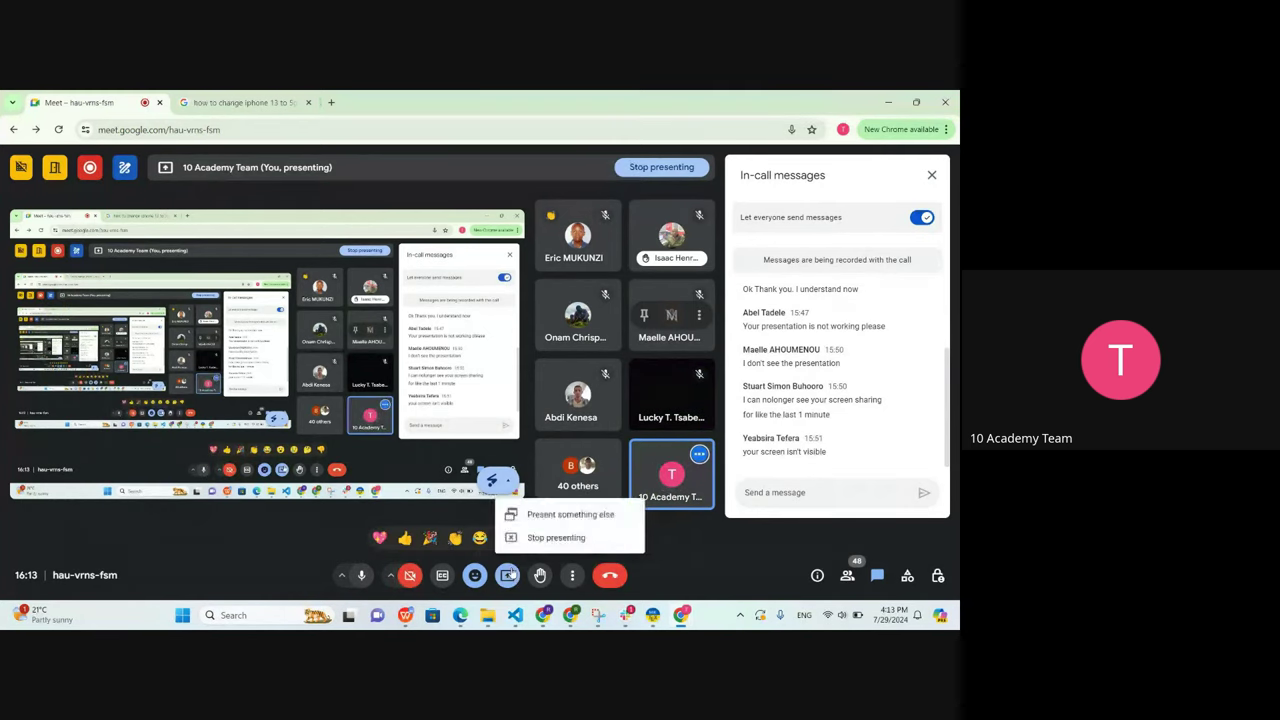
left_click(524, 537)
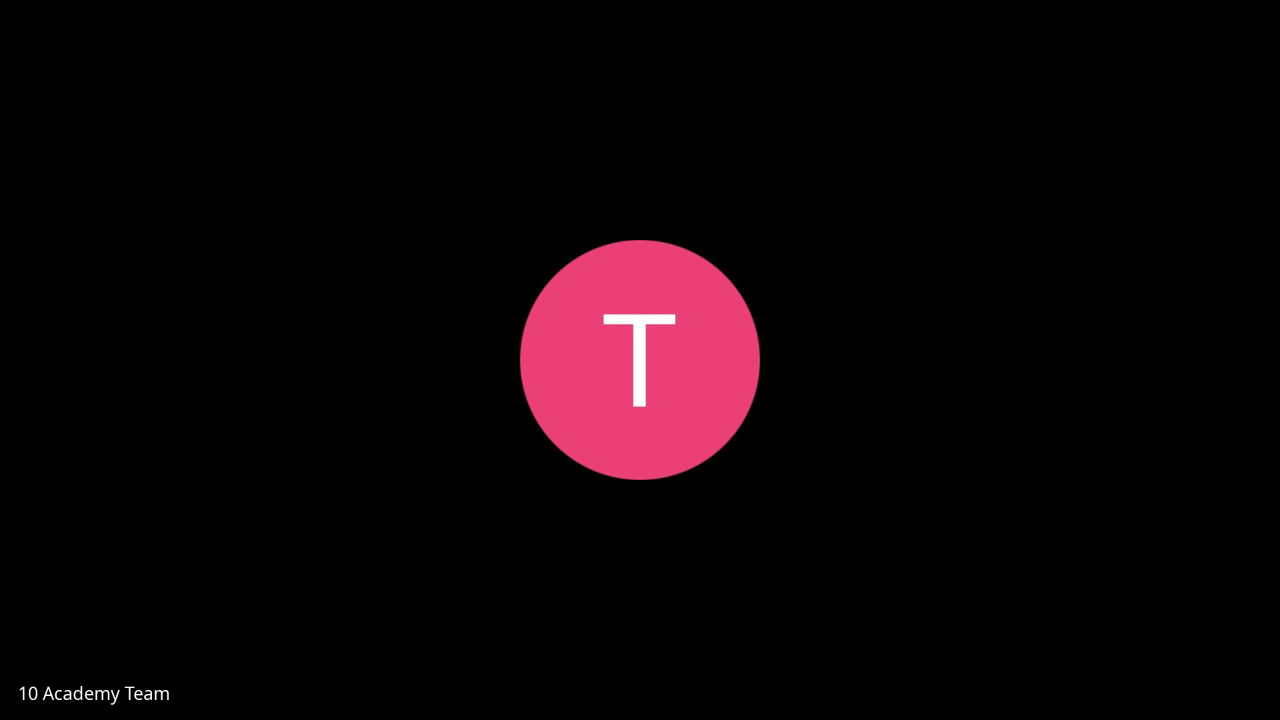